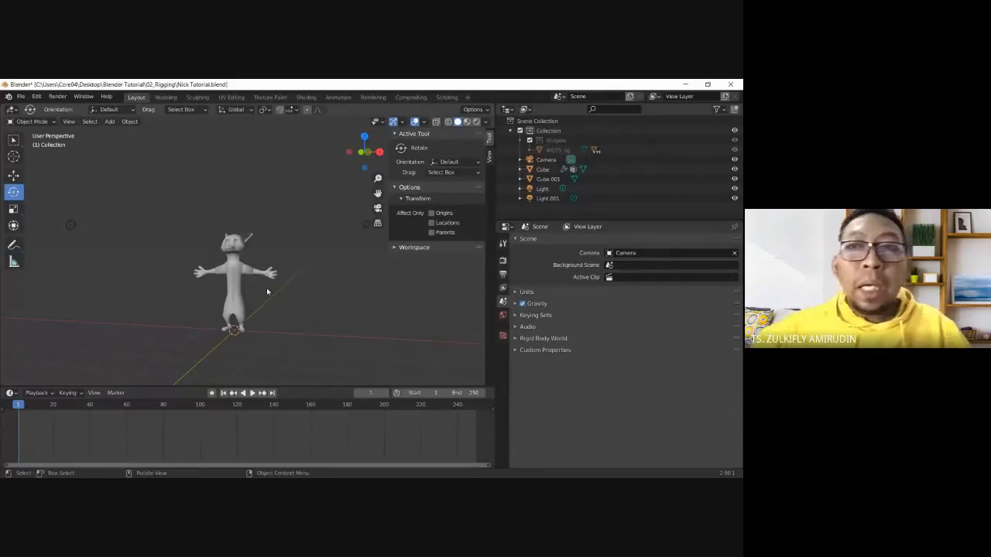
- Save the file, and hide the Cube and Cube.001 character meshes from the viewport
key(ctrl+s)
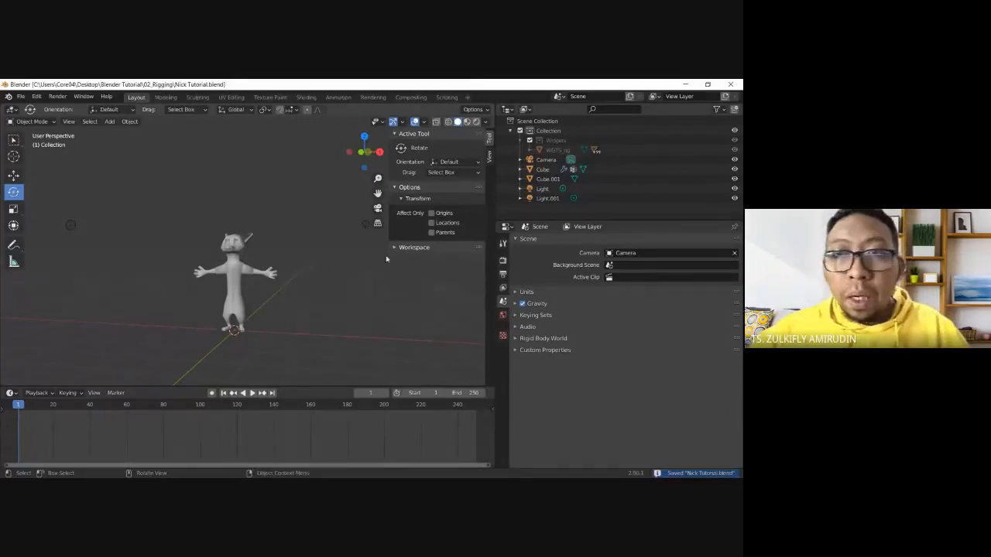
click(241, 275)
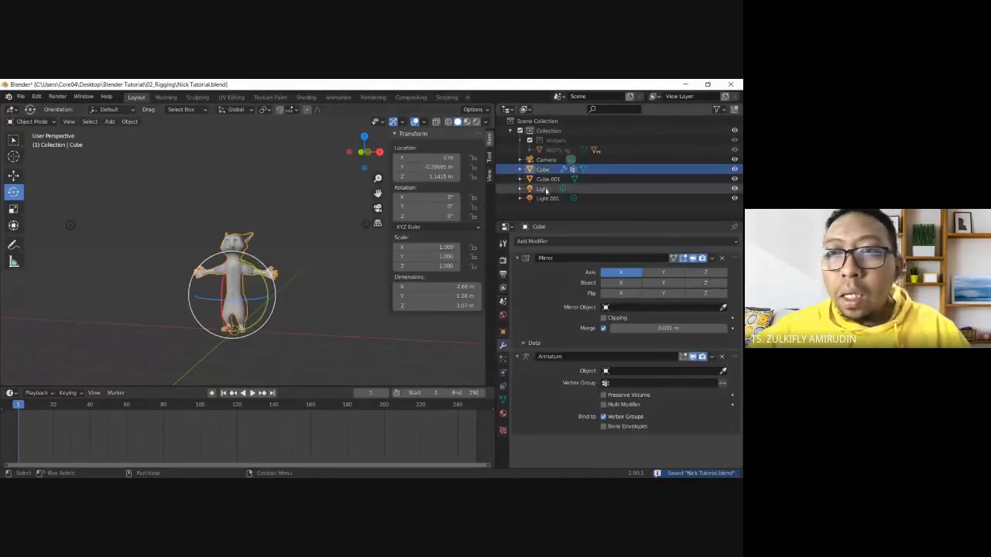
click(735, 170)
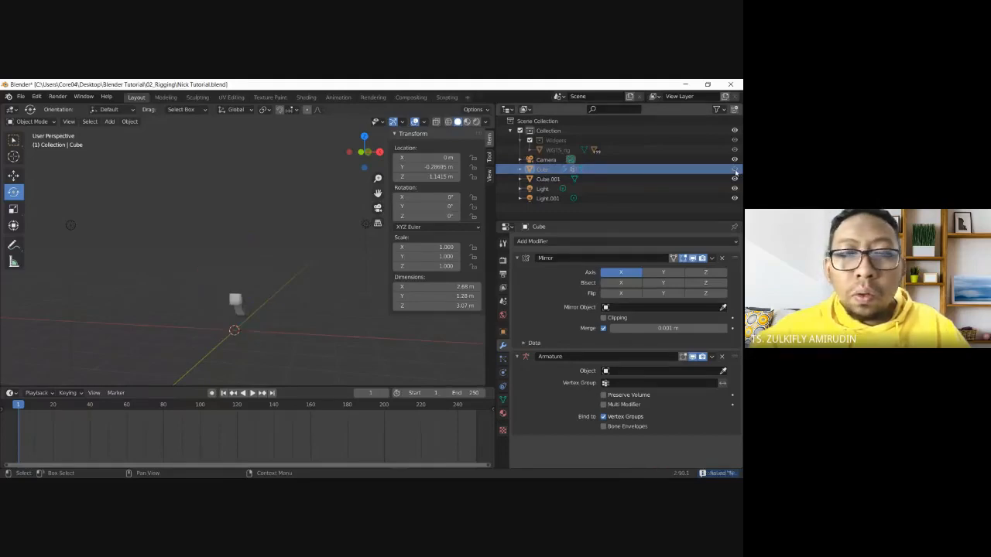
click(716, 179)
click(735, 179)
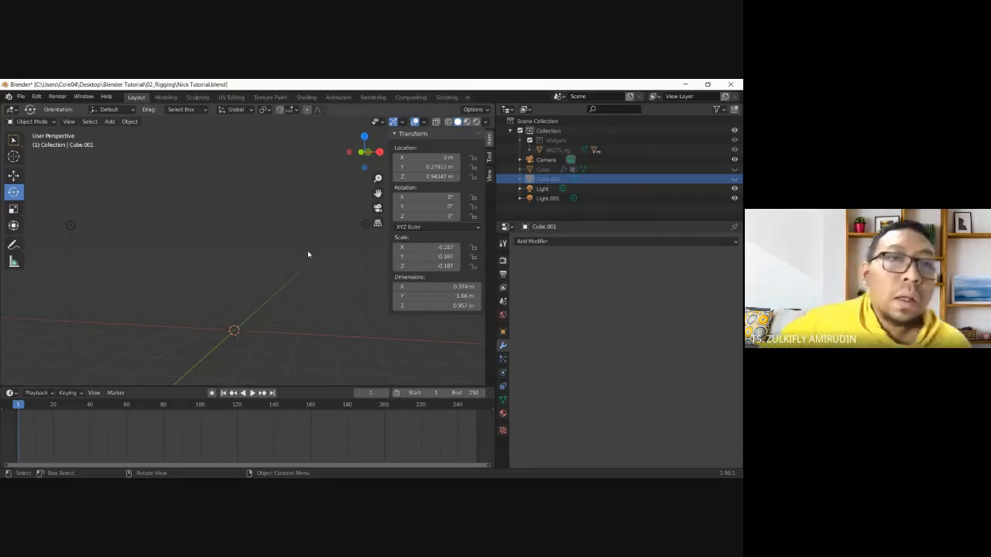
- Add a mesh cube at the world origin in front view and deselect it
key(KP_1)
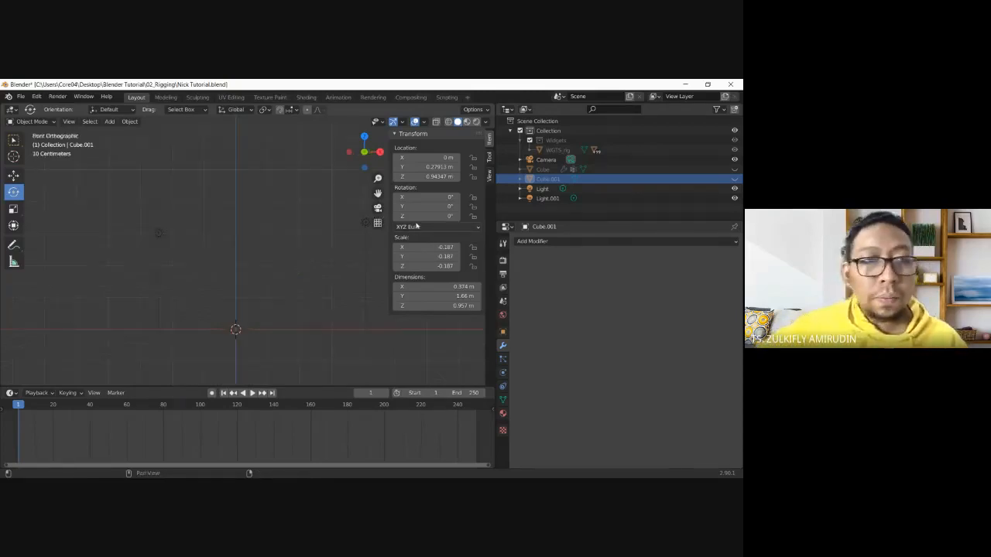
click(109, 122)
mouse_move(136, 137)
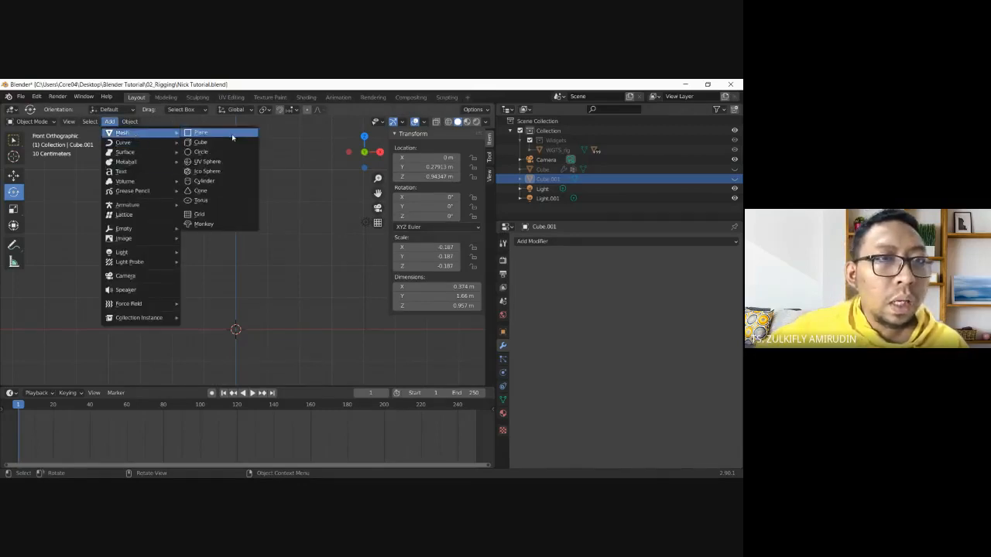
click(229, 143)
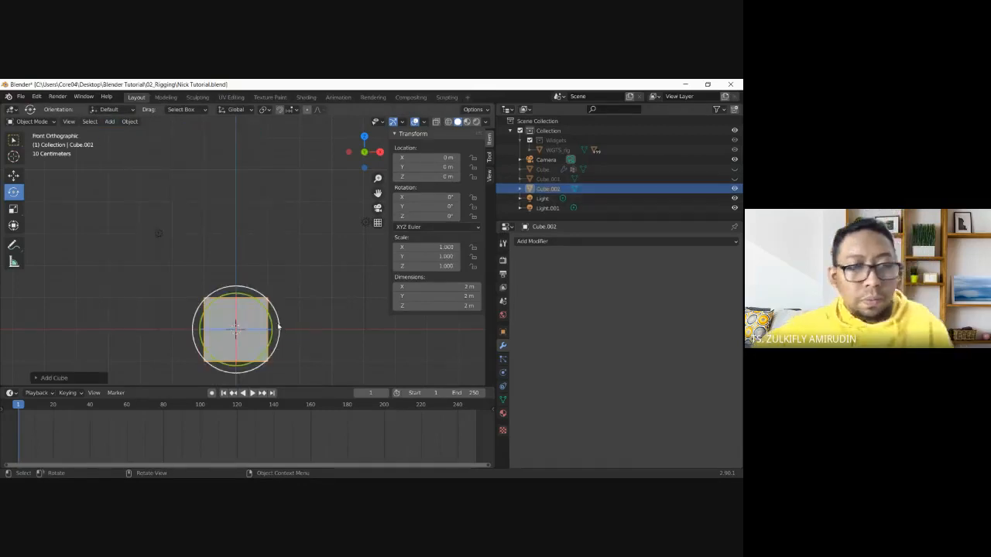
scroll(289, 260, down, 2)
click(271, 275)
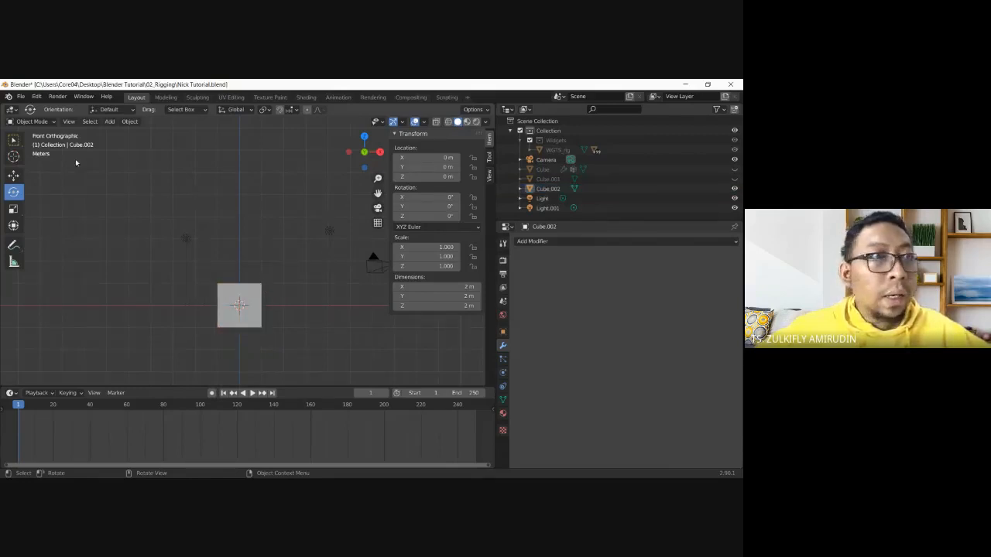
- Put the new cube in Edit Mode with vertex selection and select the vertices on its +X side
click(47, 122)
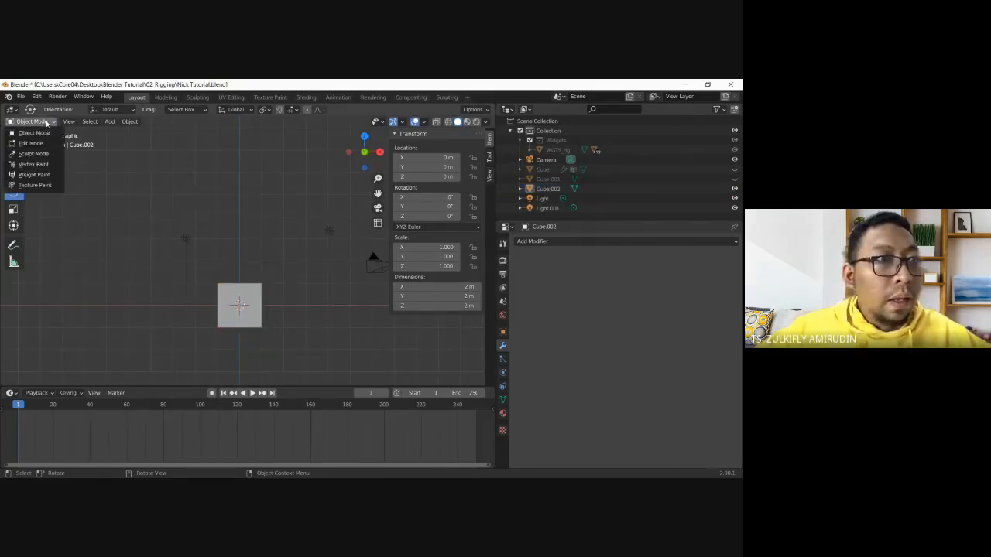
click(38, 133)
click(245, 293)
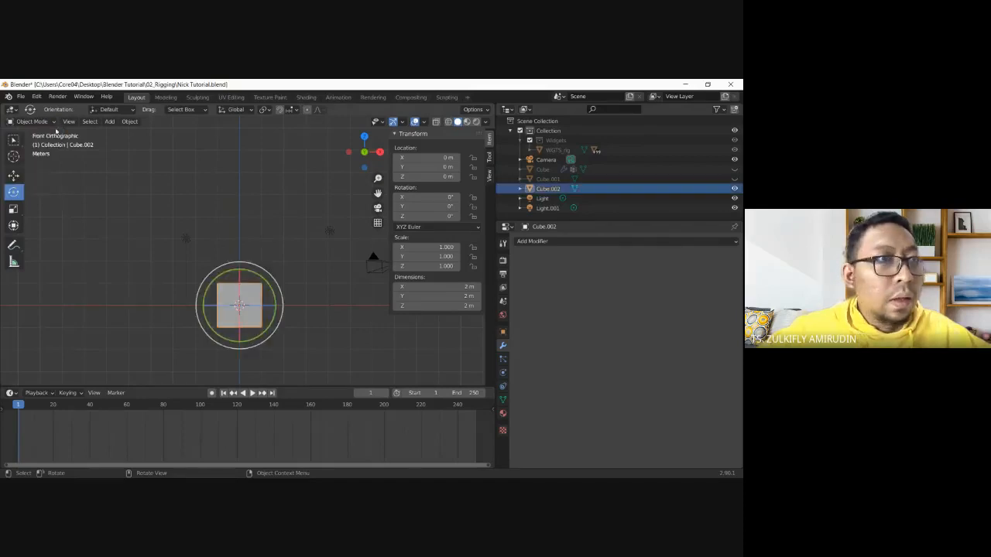
click(31, 121)
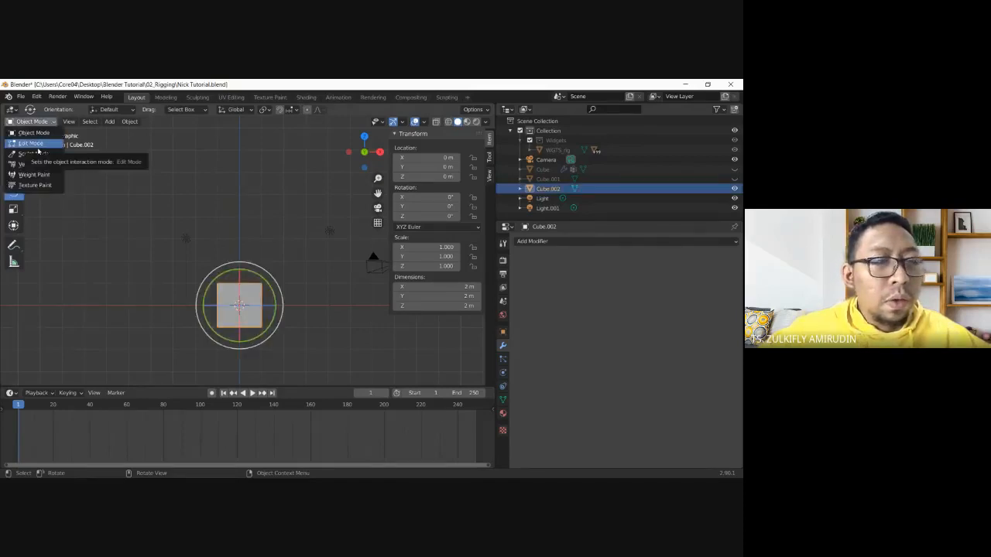
click(31, 143)
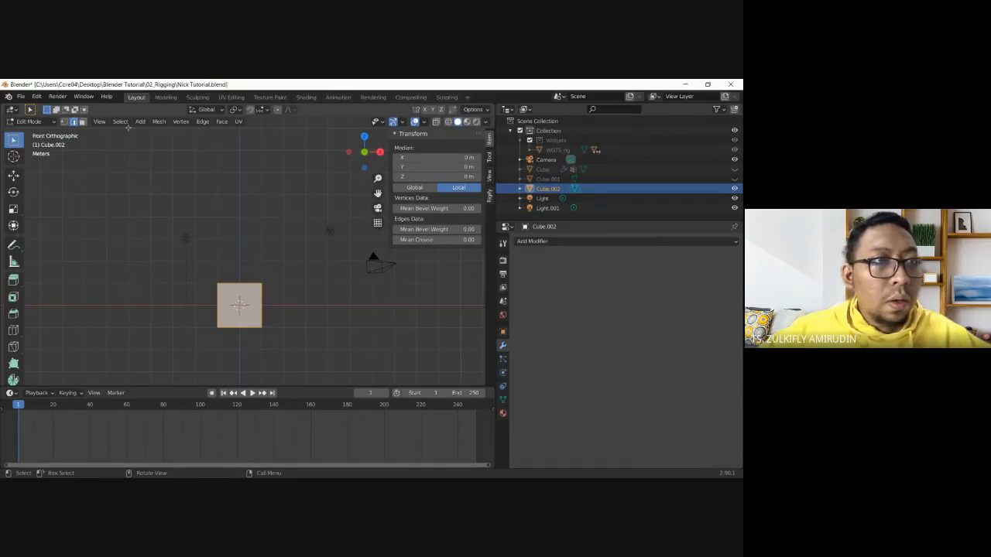
click(65, 122)
click(262, 283)
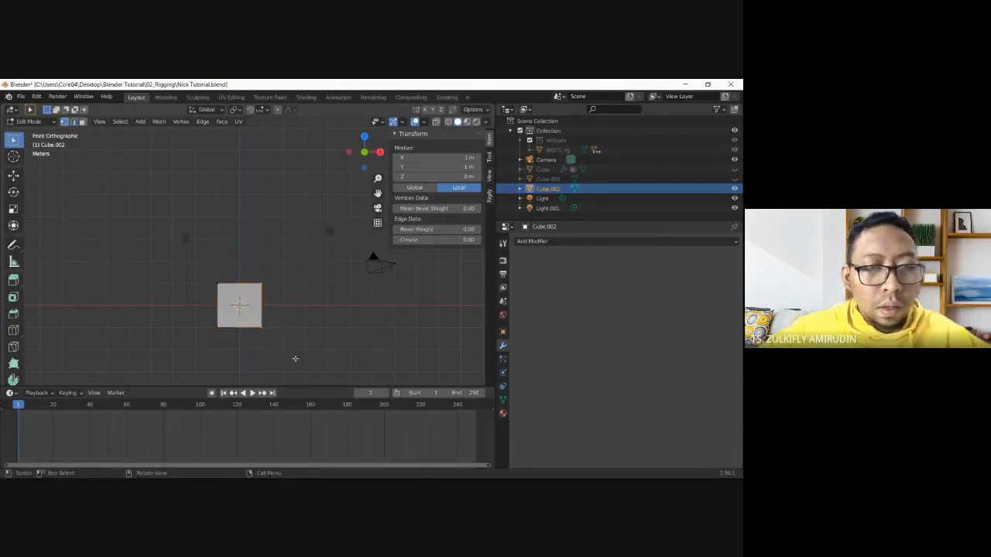
- Stretch the cube into a long bar by moving its +X end vertices along X to about 28.4 m
scroll(308, 330, down, 4)
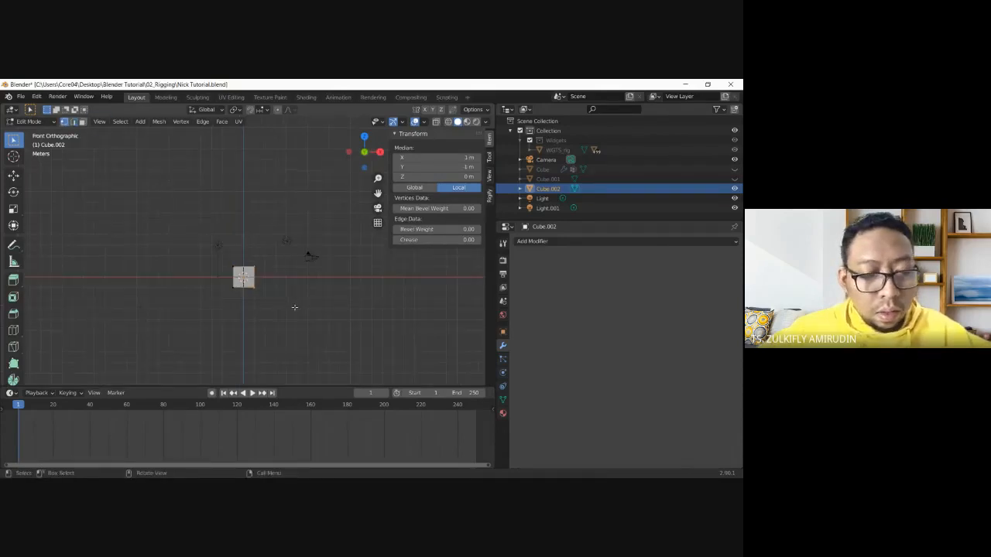
key(g)
key(x)
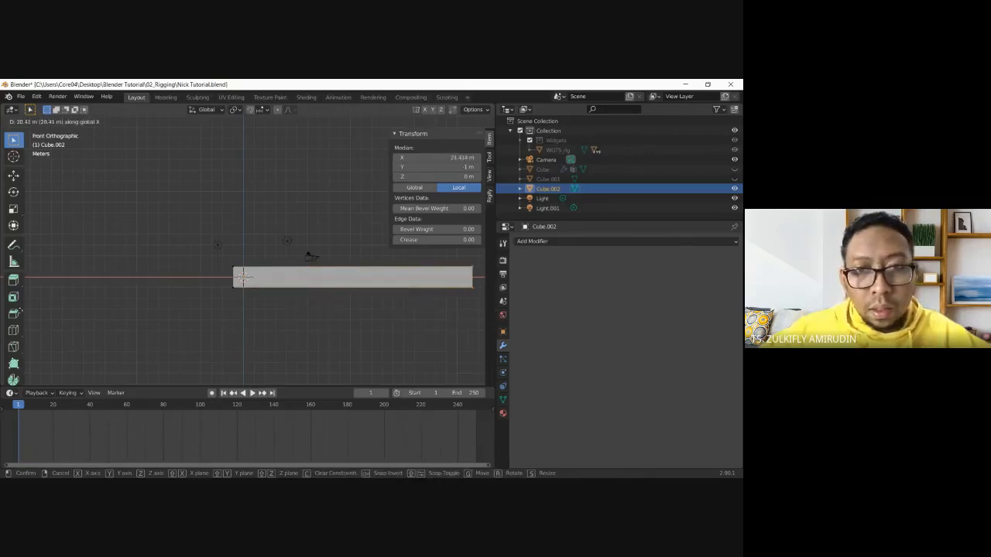
click(31, 313)
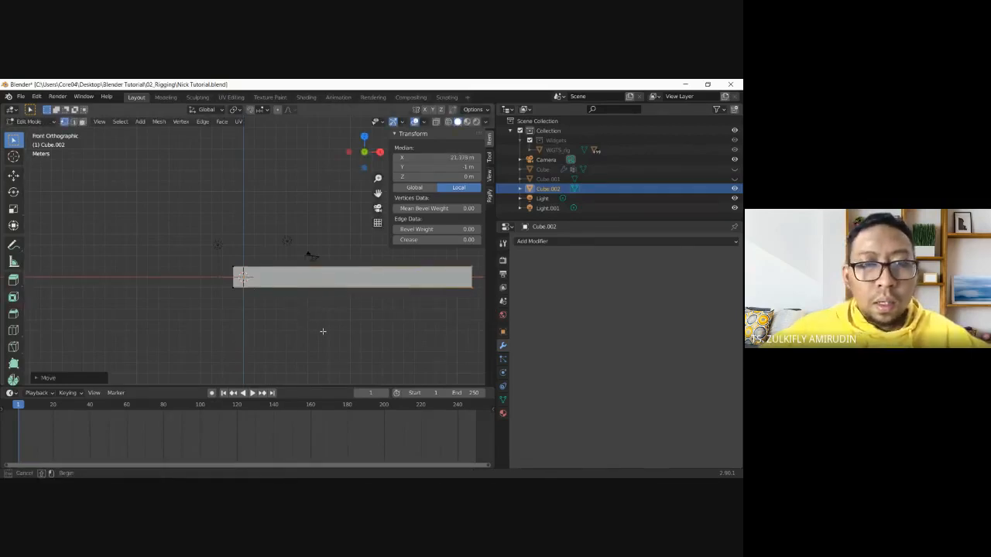
drag(377, 192, 222, 189)
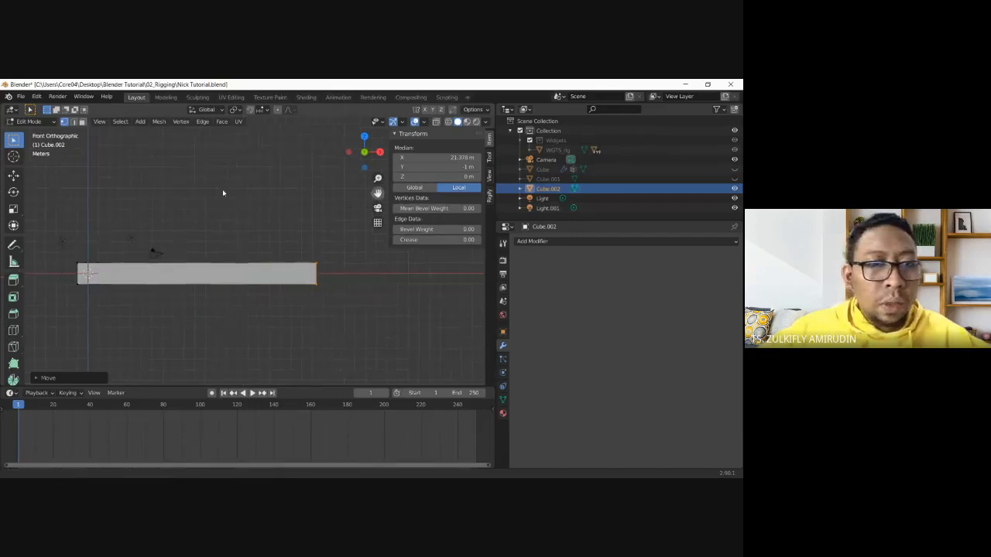
drag(311, 243, 345, 317)
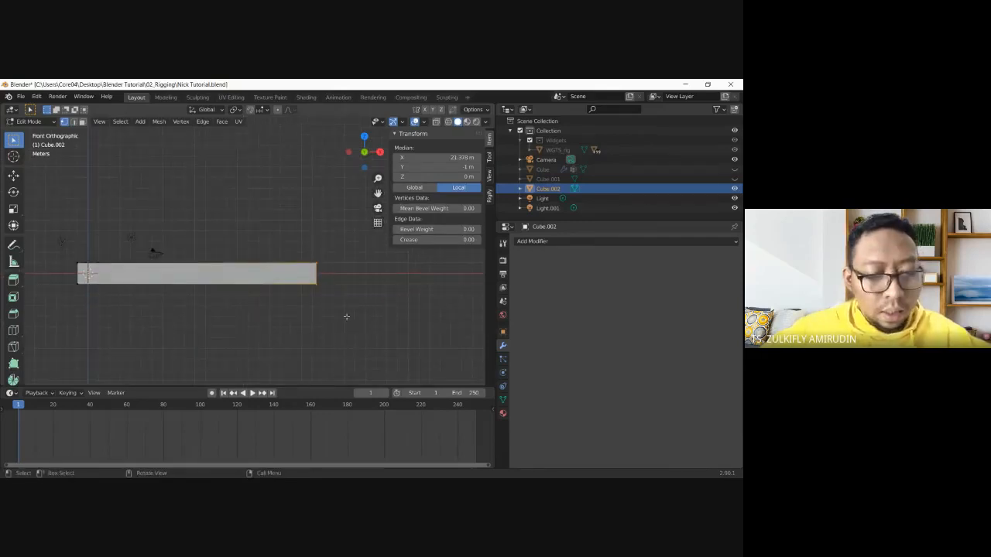
key(g)
click(429, 322)
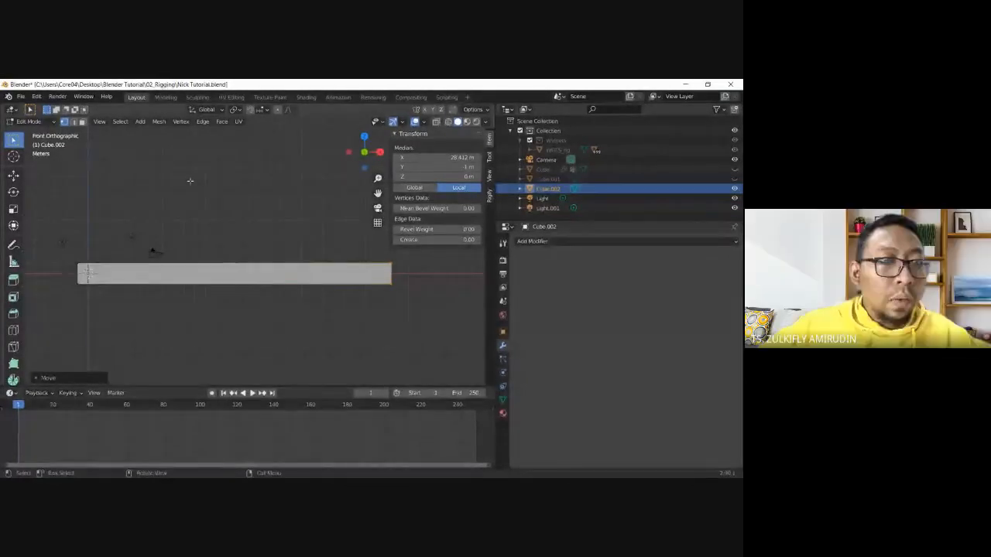
key(KP_3)
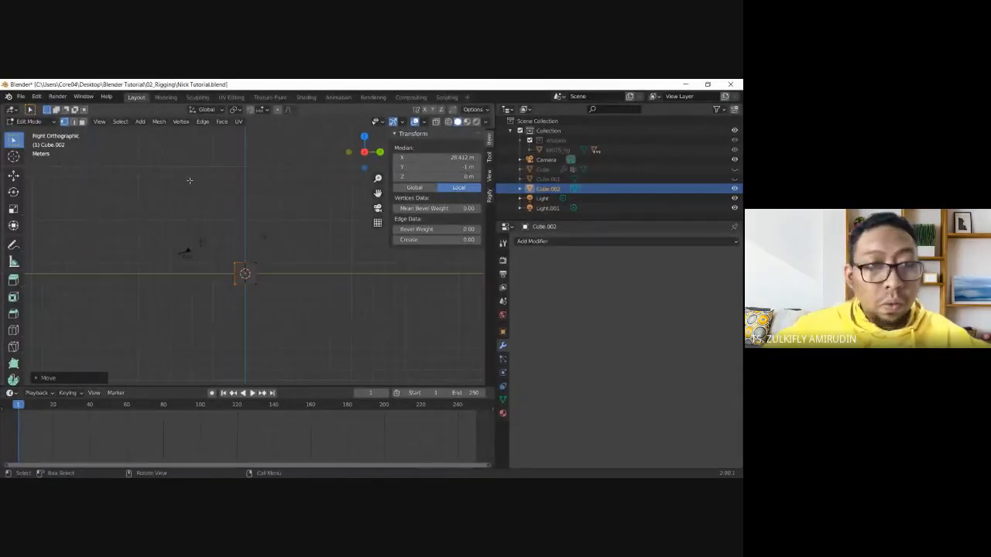
key(KP_1)
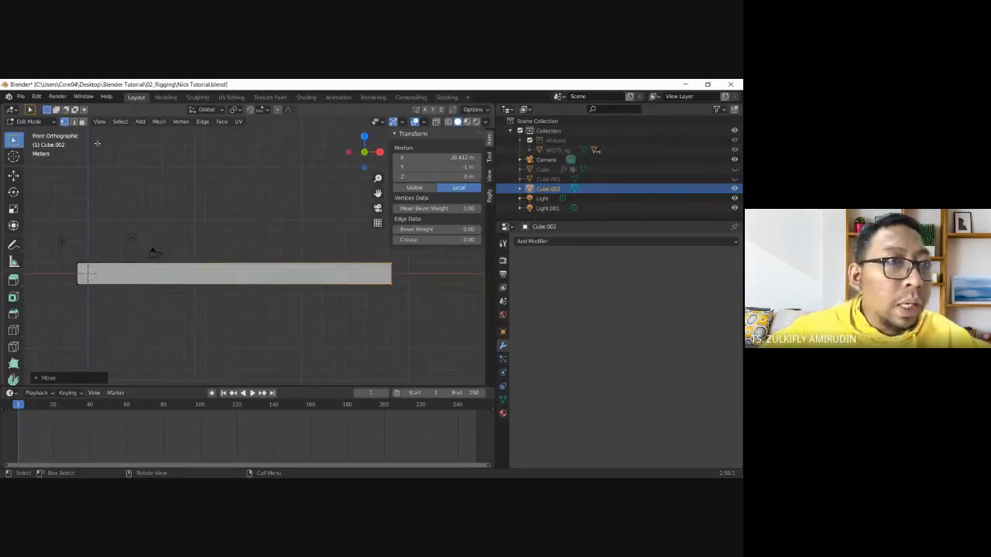
click(140, 124)
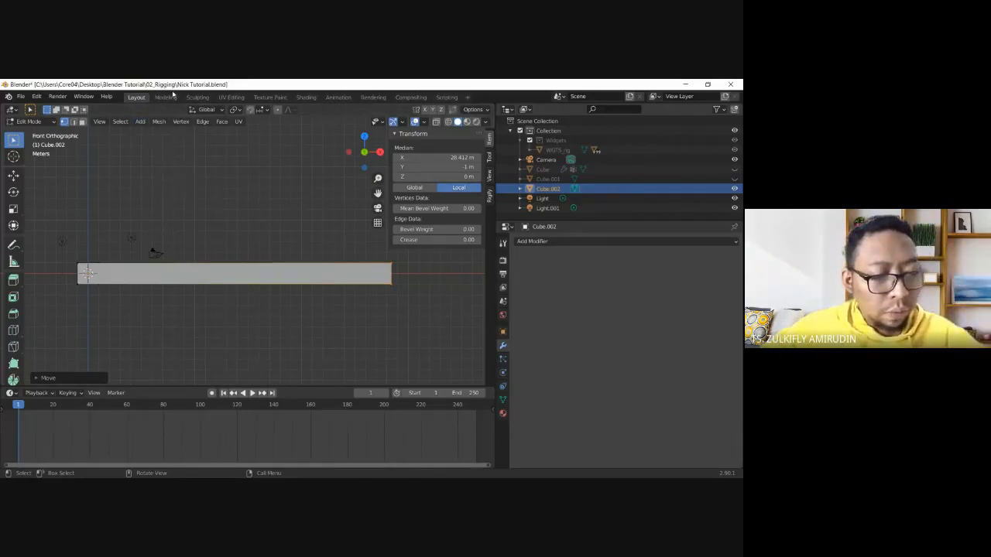
click(140, 122)
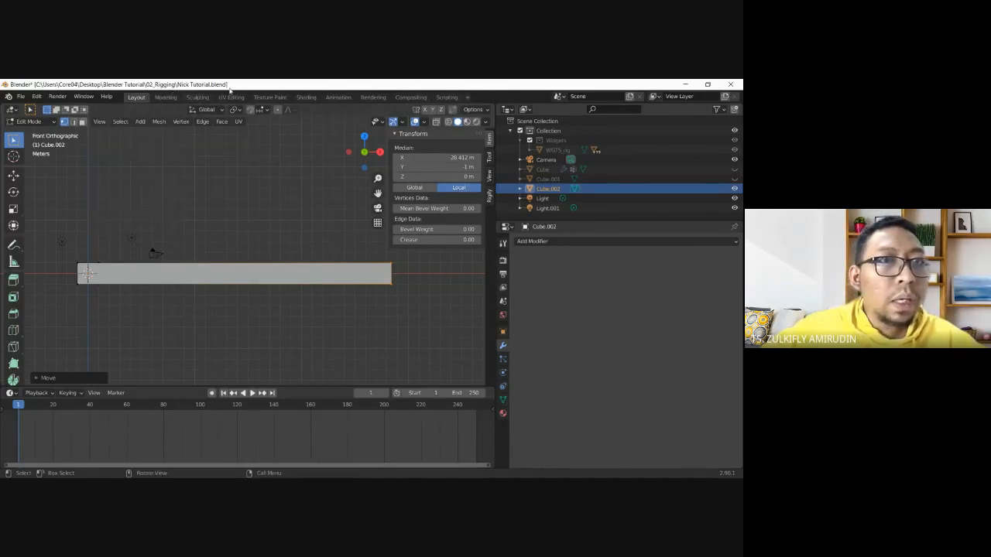
click(140, 122)
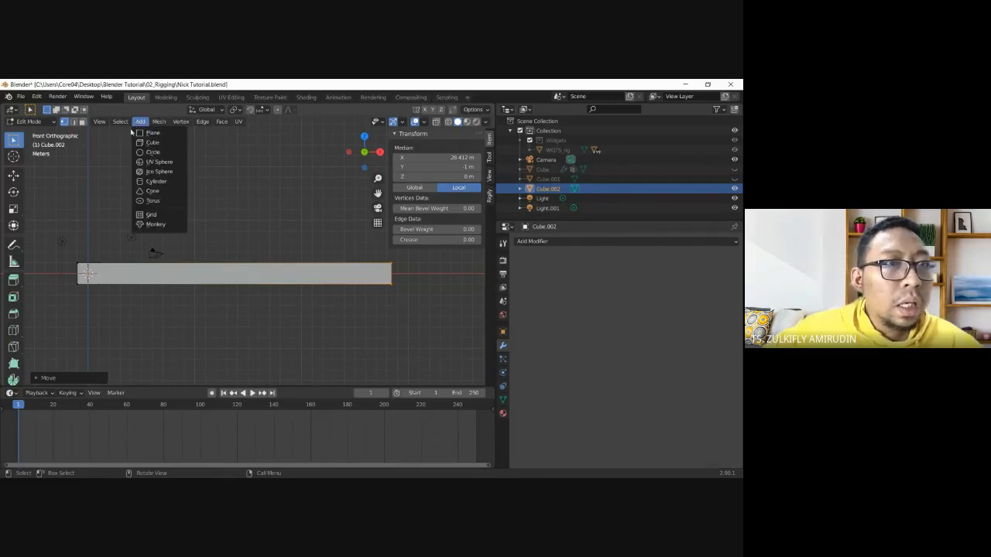
- Return the stretched bar to Object Mode
click(29, 121)
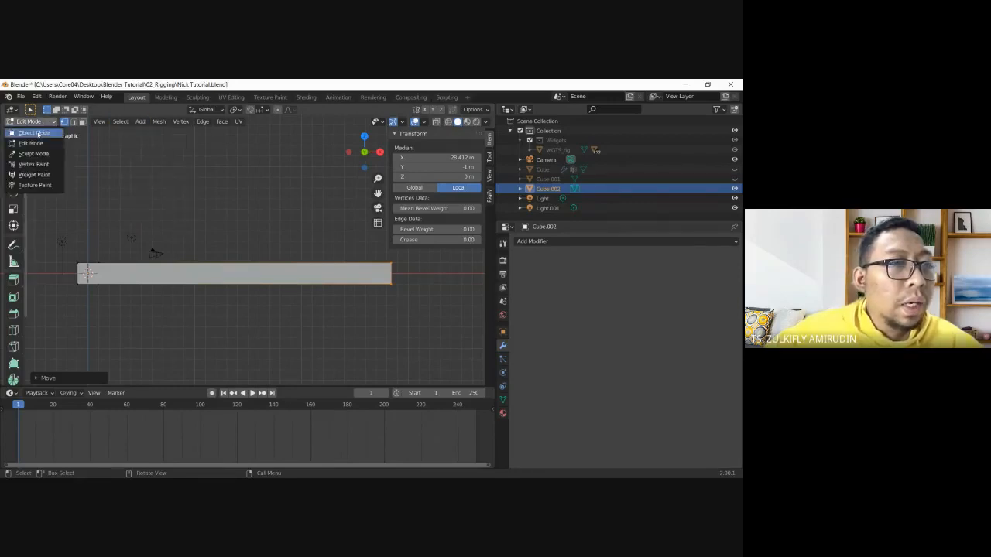
click(41, 133)
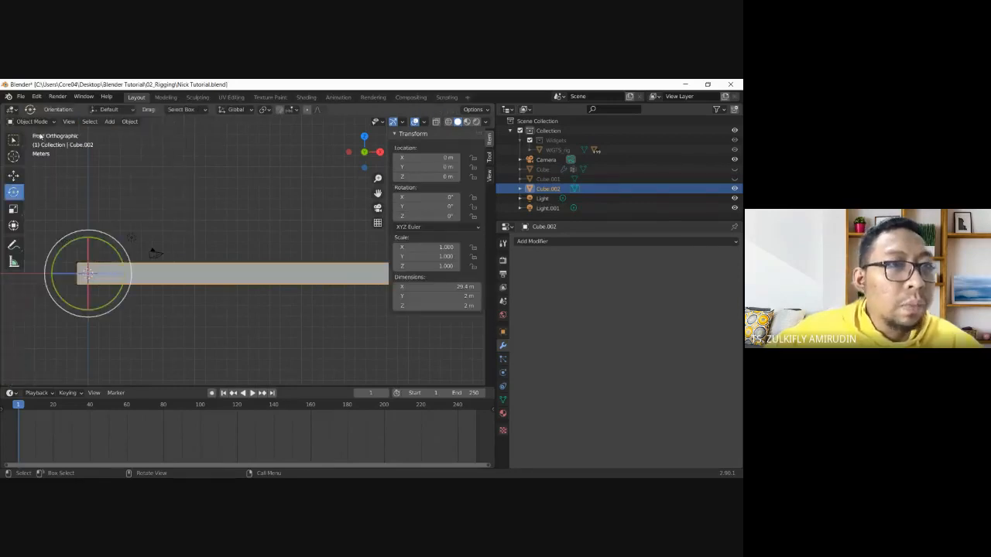
click(110, 123)
mouse_move(110, 125)
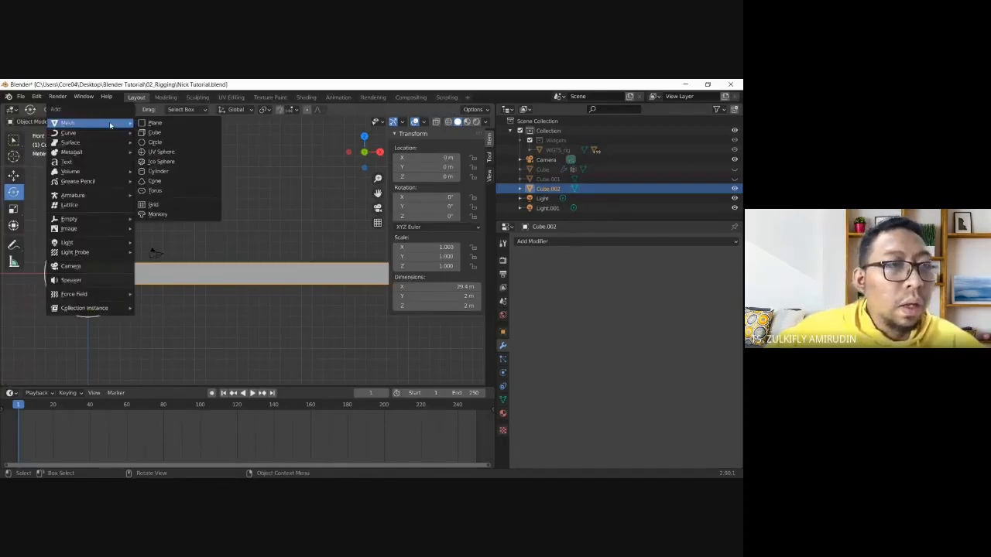
mouse_move(93, 142)
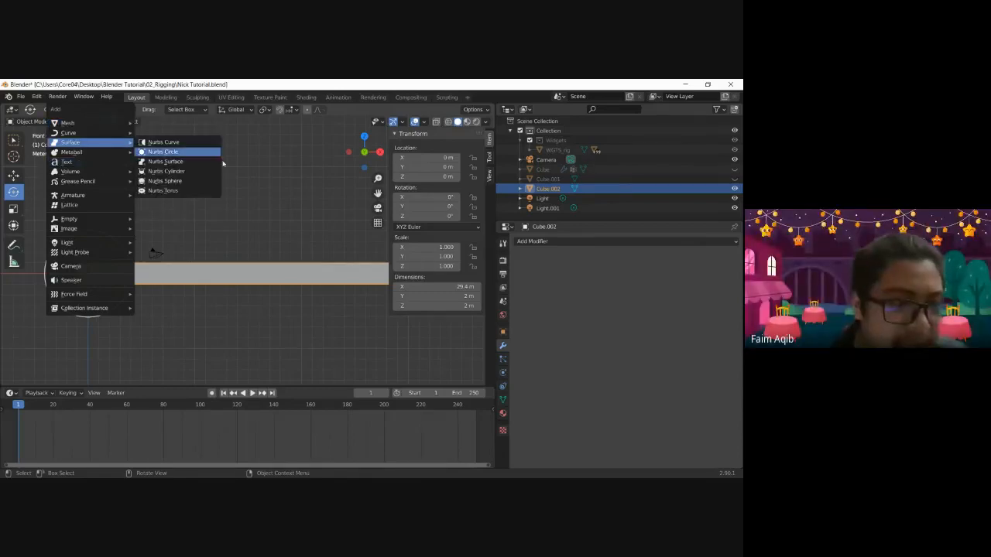
mouse_move(78, 123)
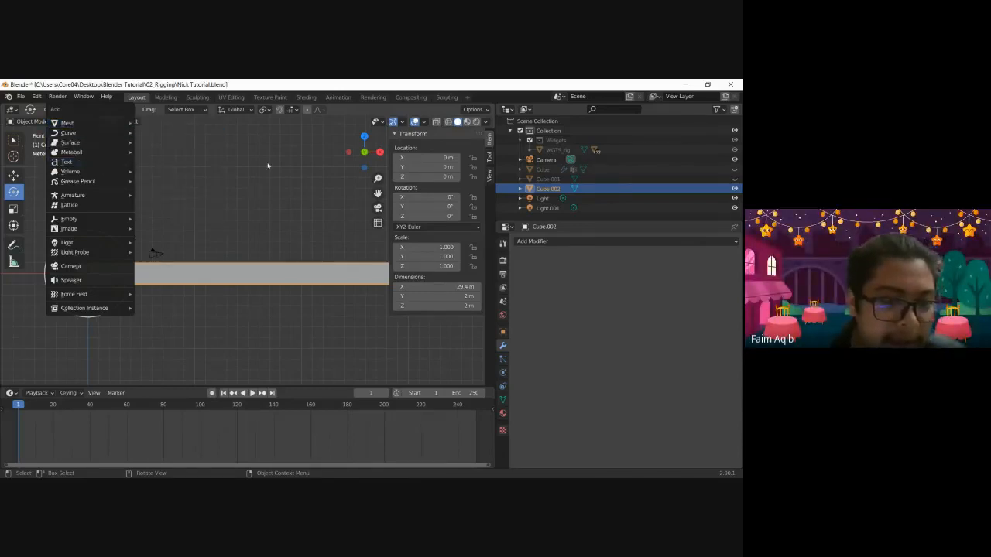
click(226, 146)
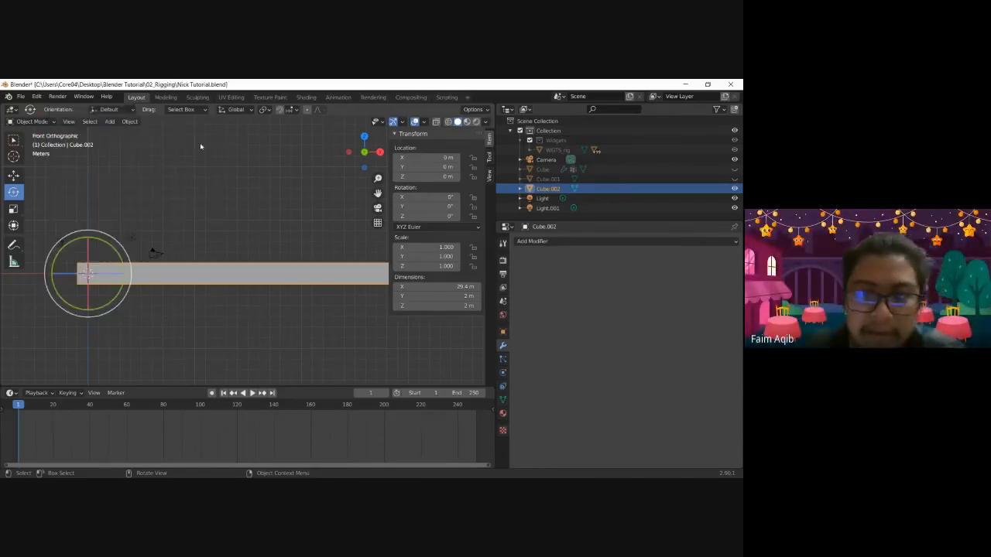
- Add a single-bone armature at the world origin, at the start of the bar
click(112, 122)
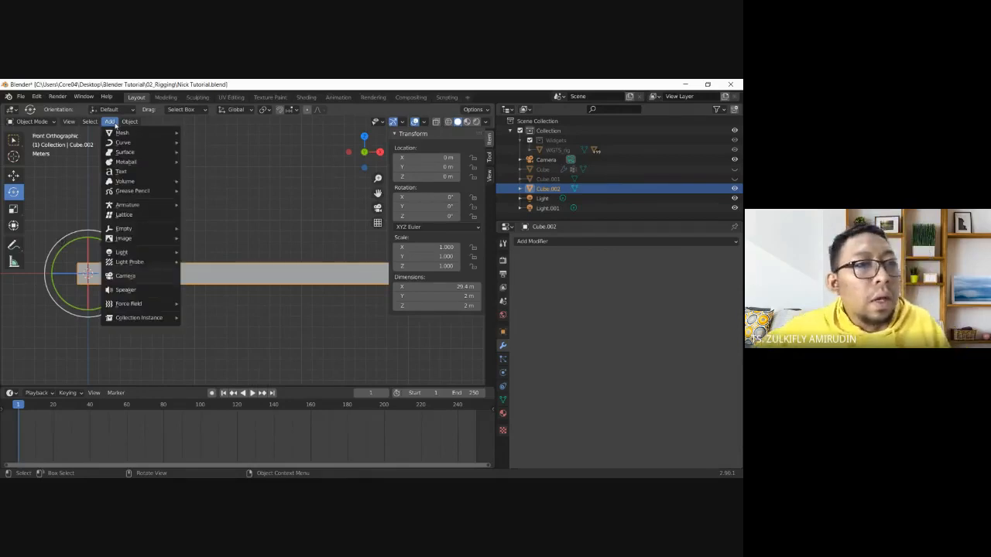
mouse_move(134, 207)
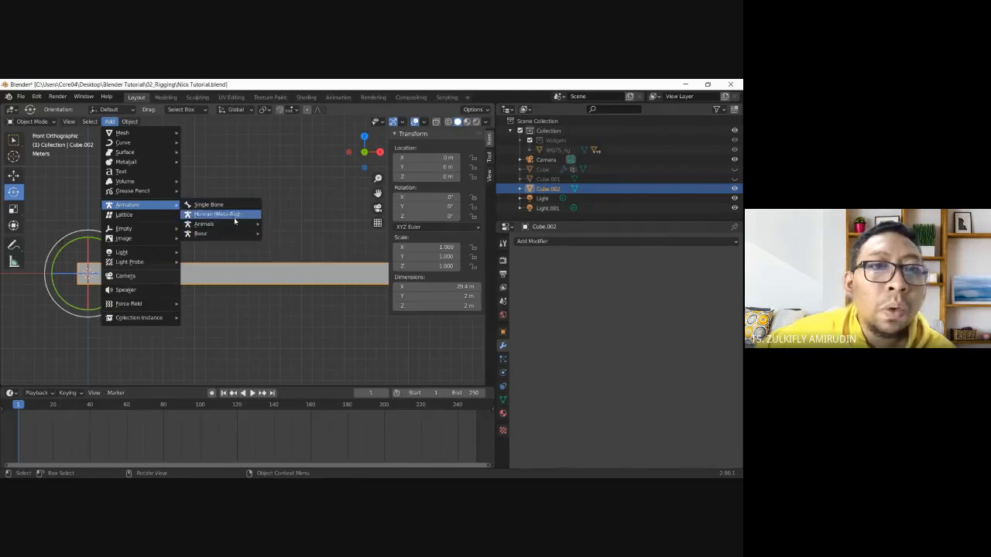
mouse_move(236, 225)
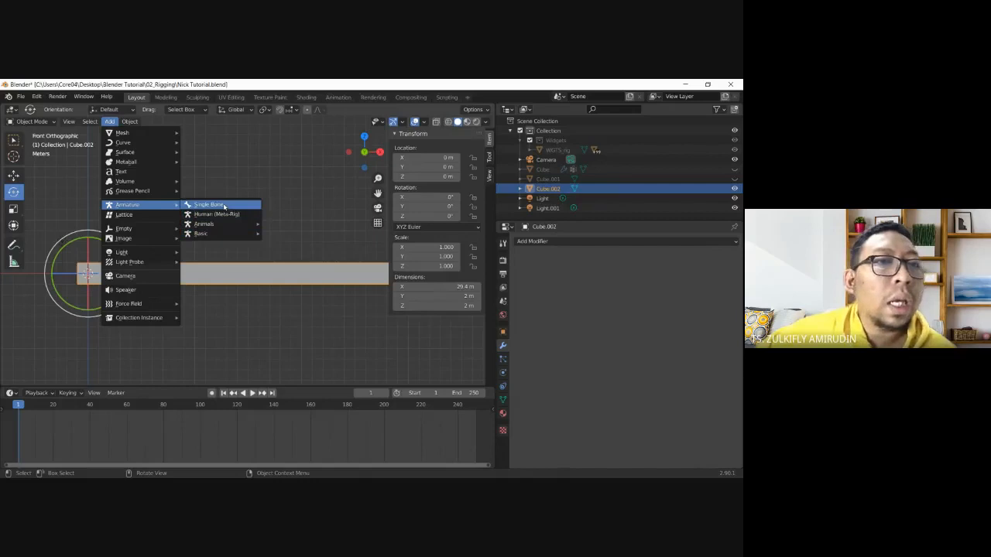
mouse_move(169, 205)
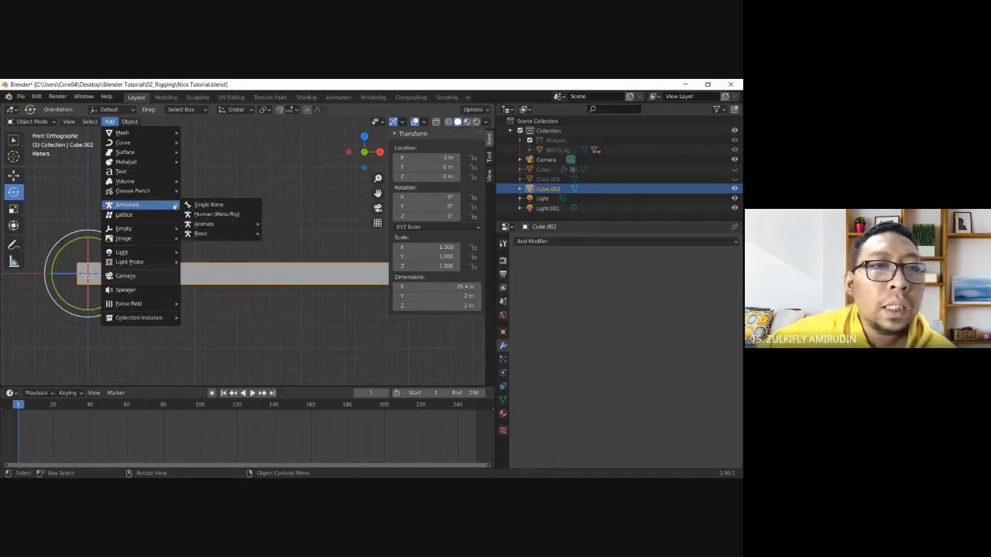
click(218, 206)
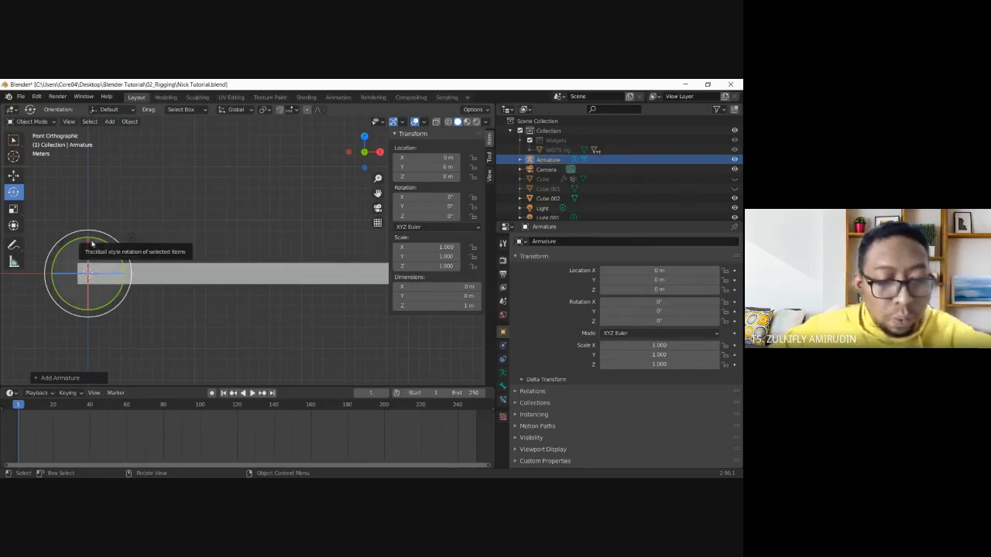
- Move the armature out of the bar to above its start, at about X 1.78 m and Z 4.42 m
key(g)
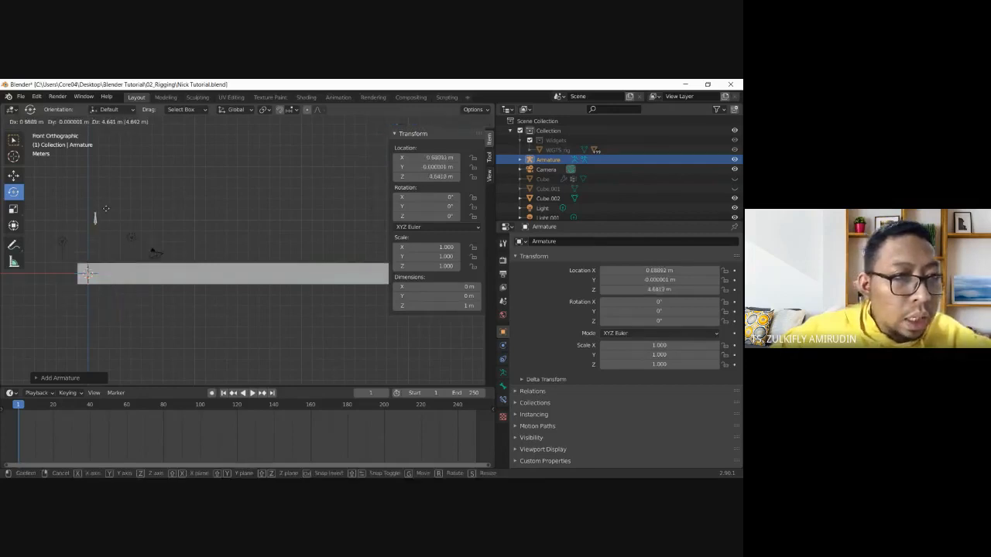
click(110, 209)
scroll(106, 230, up, 5)
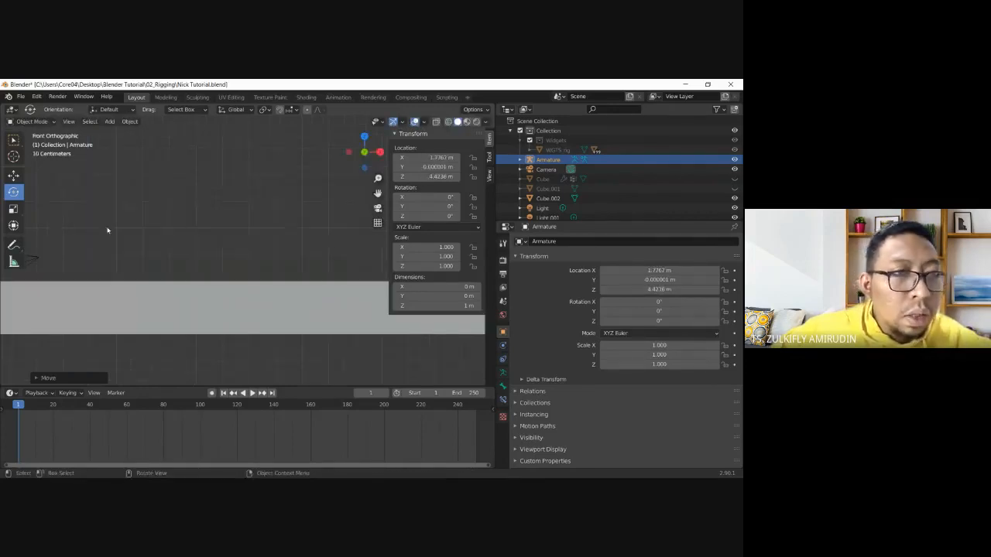
drag(378, 194, 592, 199)
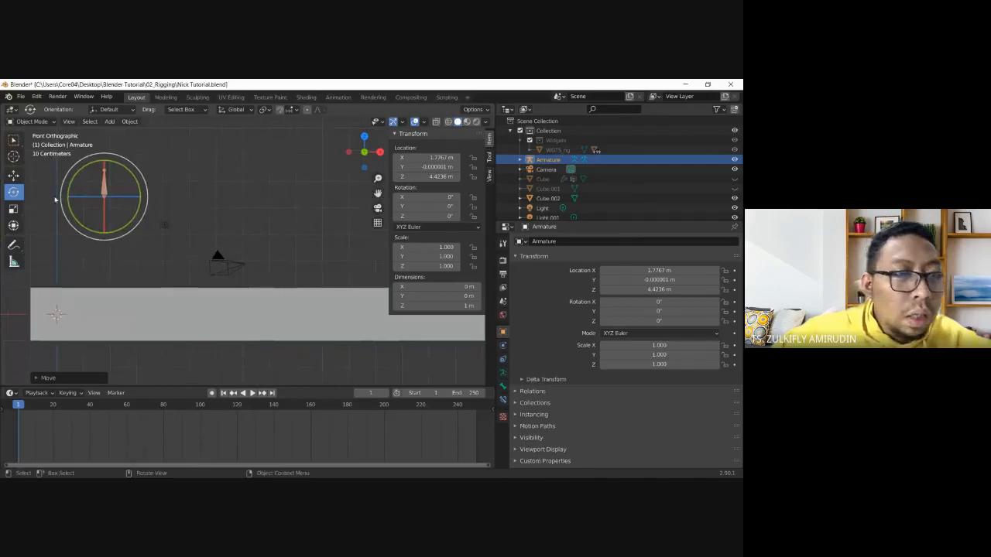
- Switch from the Rotate tool to the Select Box tool and select the armature's bone above the bar
scroll(116, 192, up, 3)
click(141, 189)
key(w)
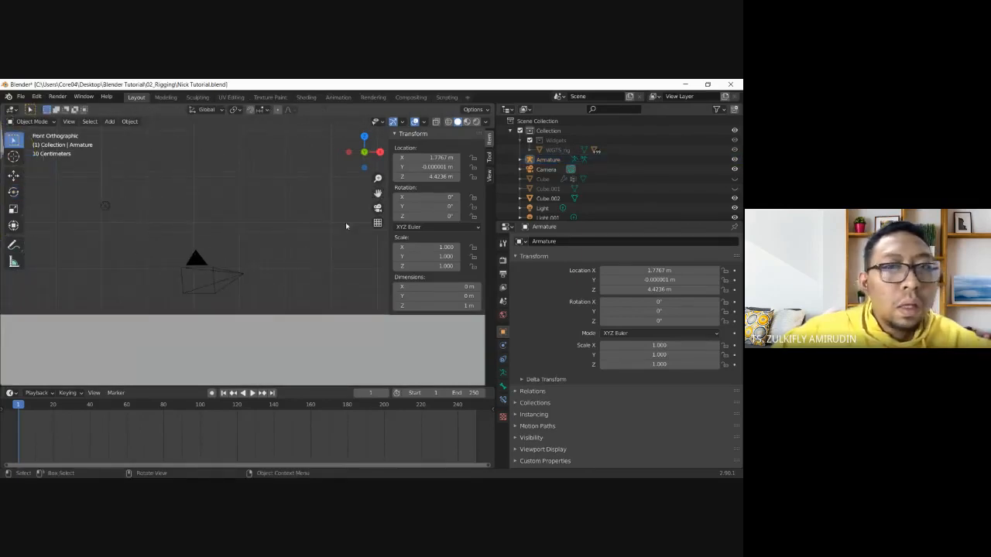
drag(378, 193, 565, 229)
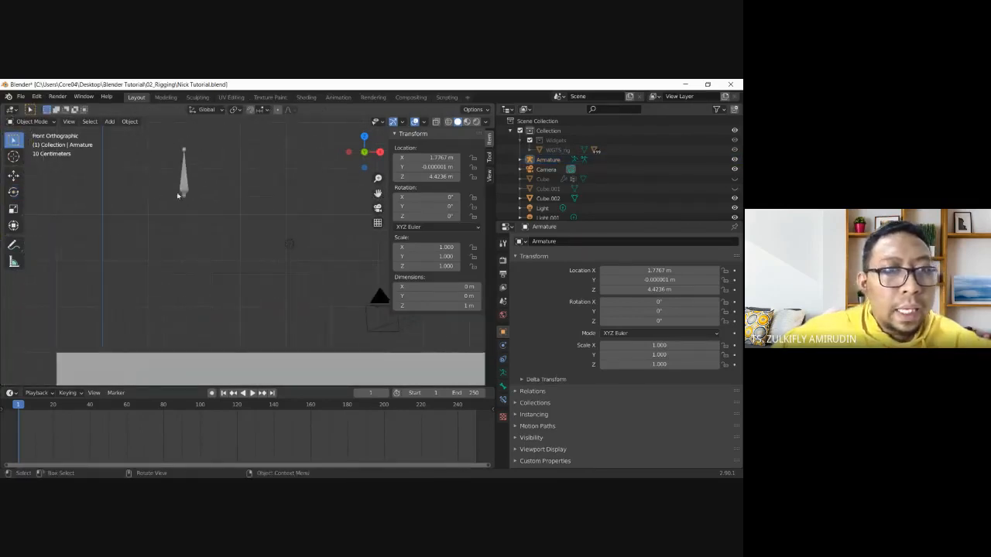
click(184, 182)
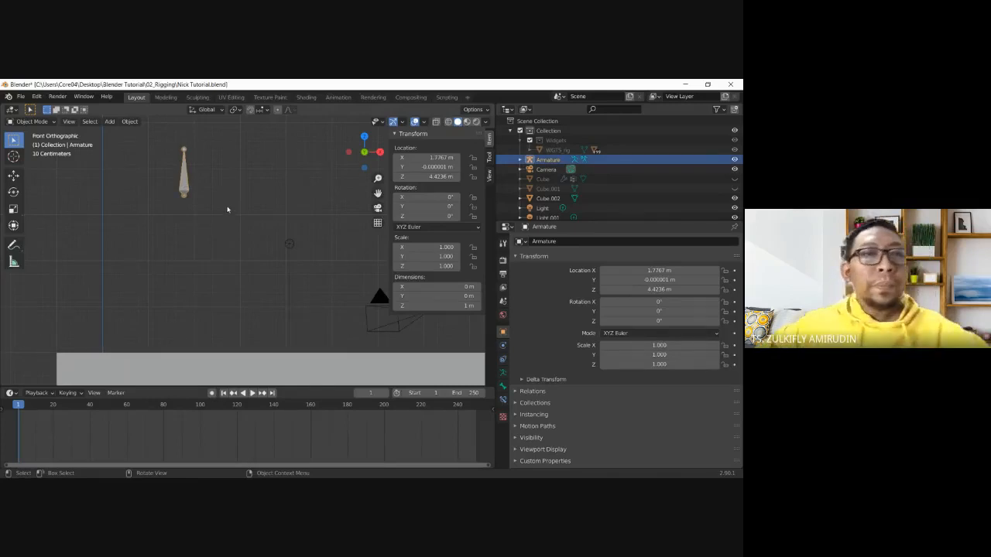
- Move the armature down closer to the bar's start, at about X 0.40 m and Z 2.30 m
scroll(226, 209, down, 2)
scroll(227, 209, up, 1)
key(g)
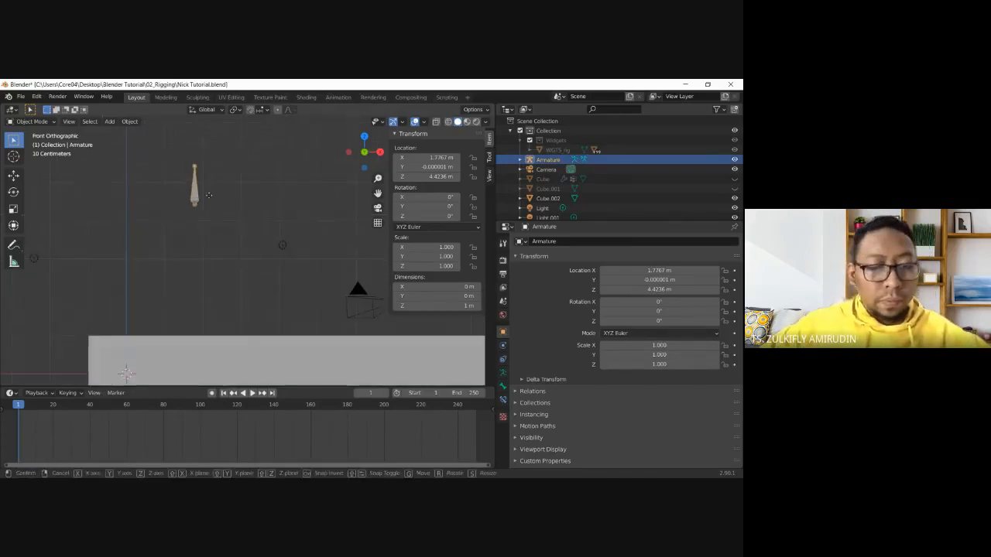
click(156, 269)
scroll(219, 259, down, 2)
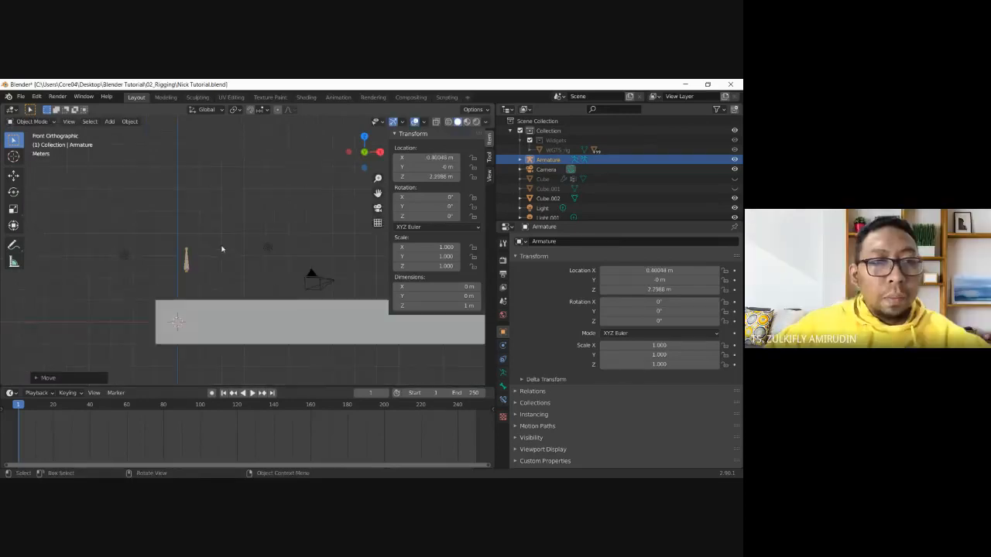
- Move the armature inside the bar near its starting end, at about X -0.40 m and Z -0.53 m
drag(378, 194, 245, 178)
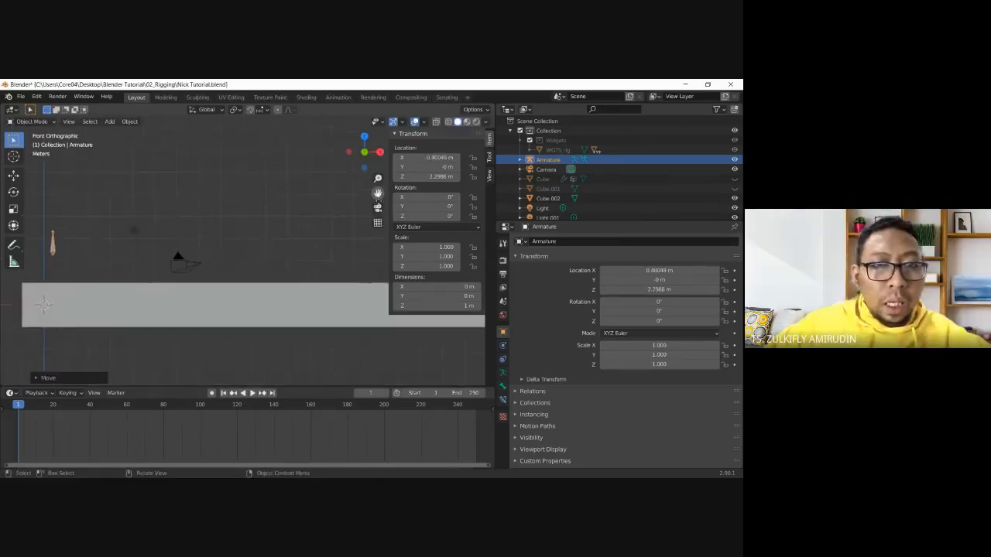
scroll(334, 266, down, 4)
scroll(320, 250, down, 2)
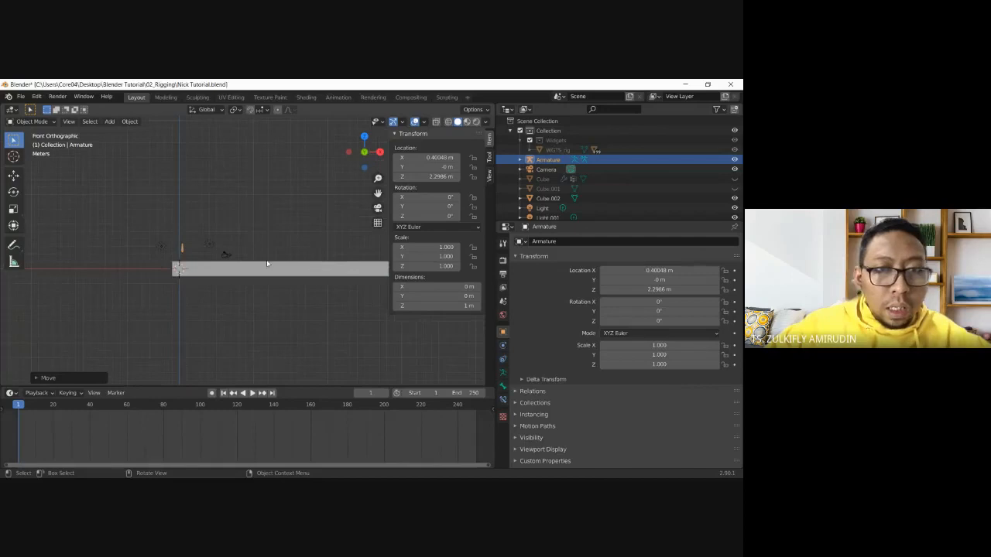
drag(378, 193, 365, 194)
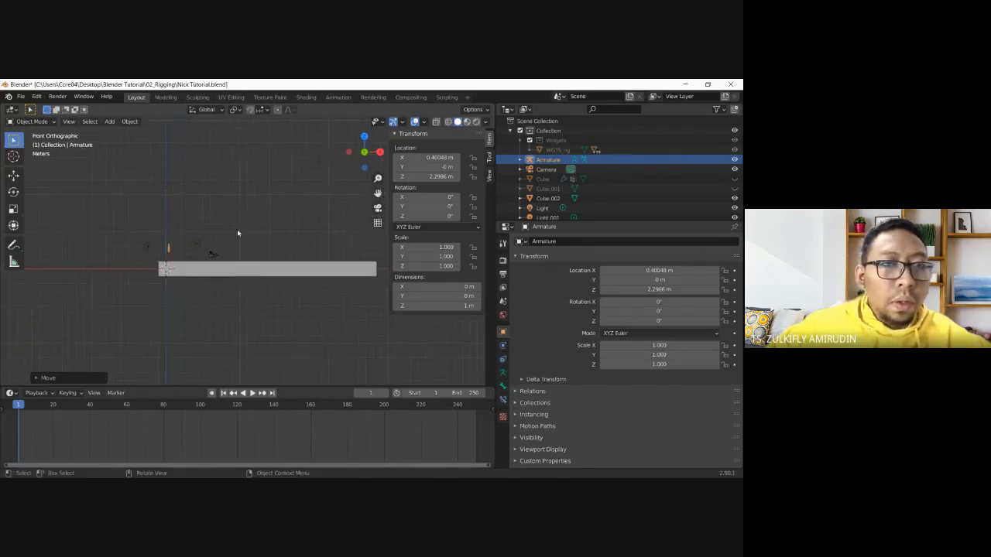
click(197, 244)
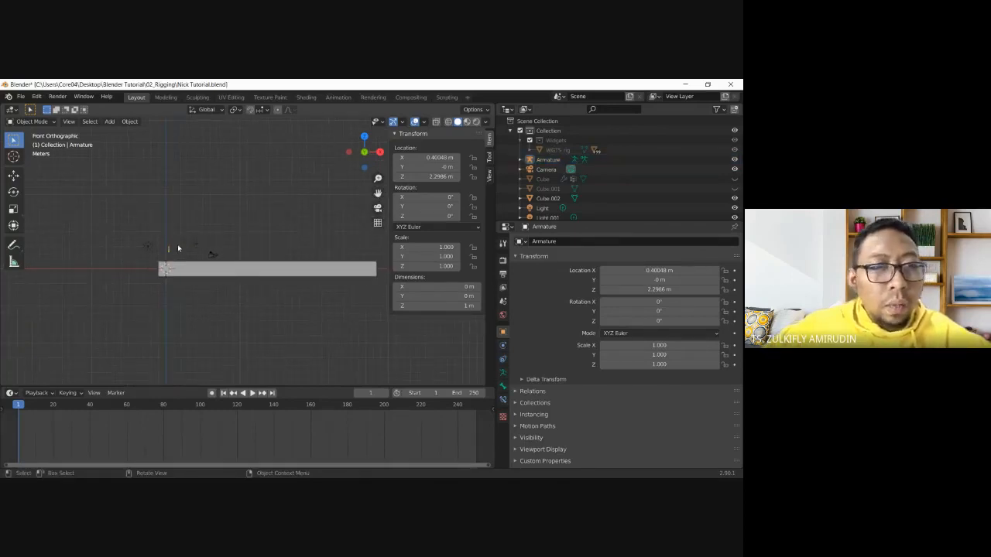
scroll(171, 247, up, 2)
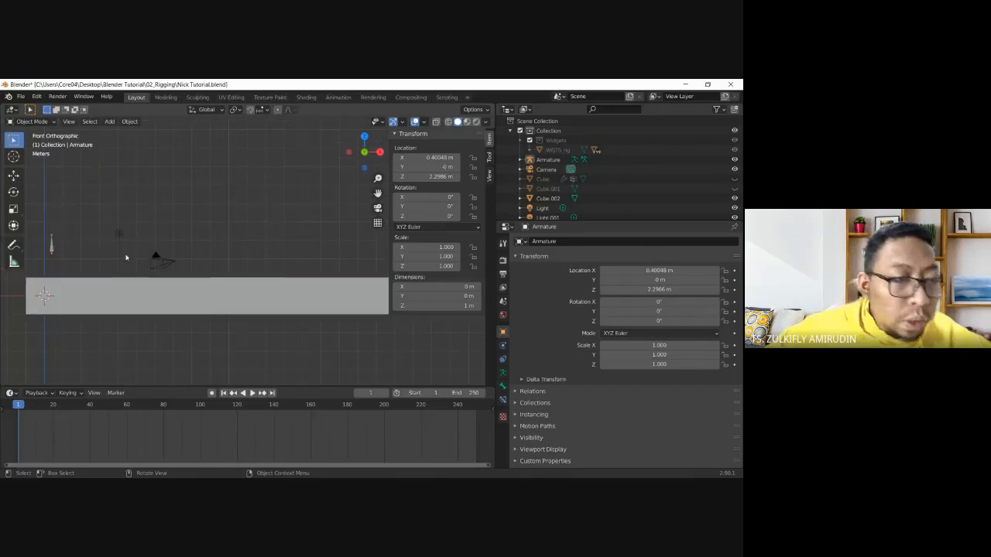
click(52, 248)
key(g)
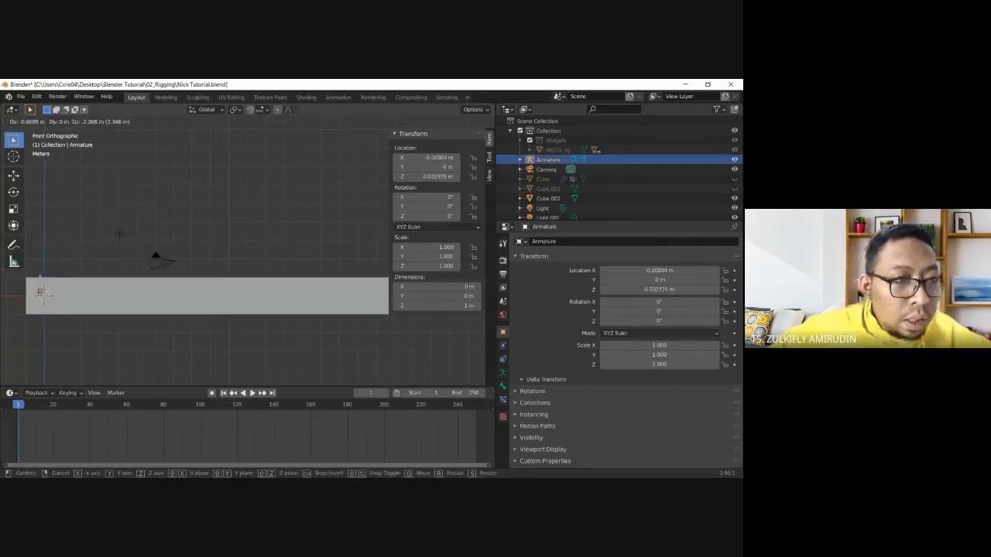
click(37, 299)
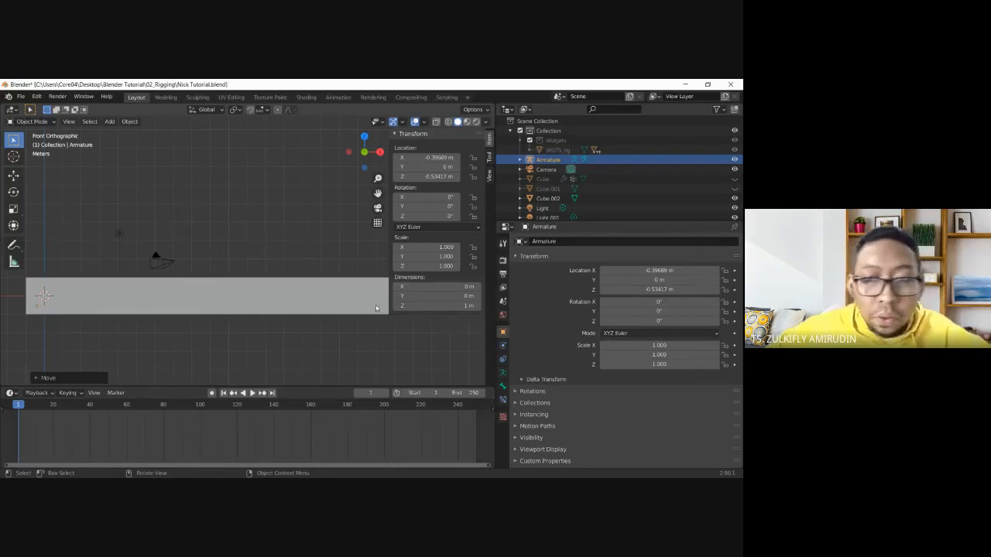
- Enable In Front in the armature's viewport display so the bone is drawn over the bar, and deselect the armature
click(503, 374)
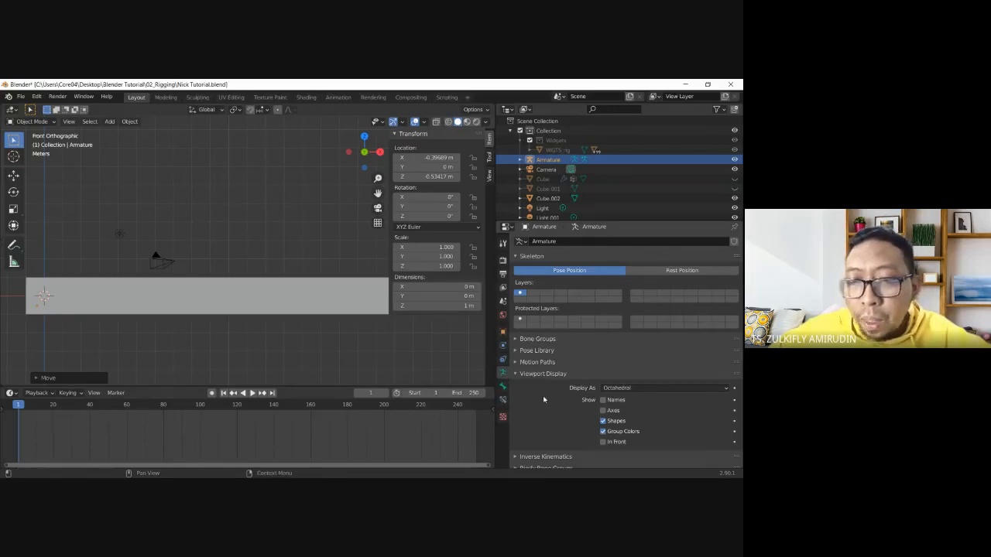
click(520, 374)
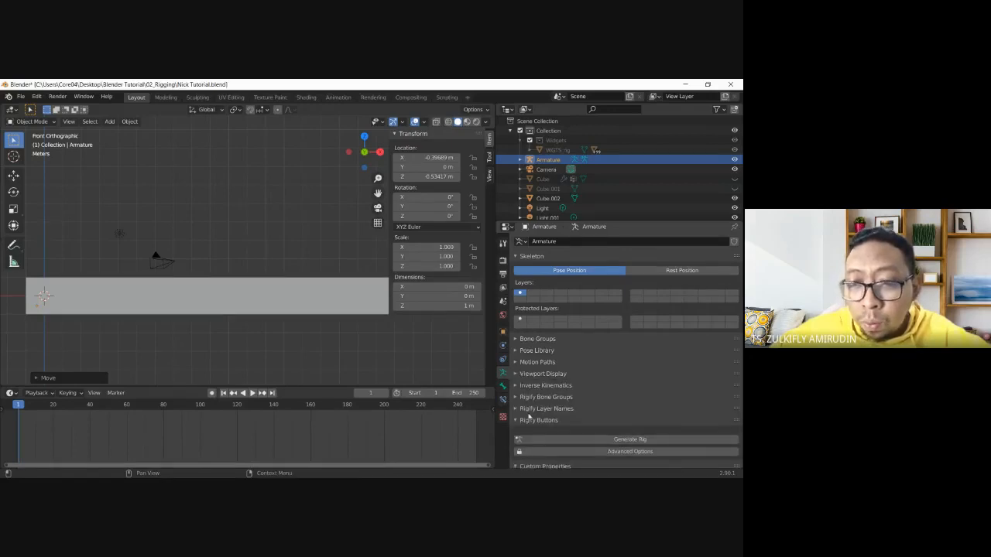
click(515, 374)
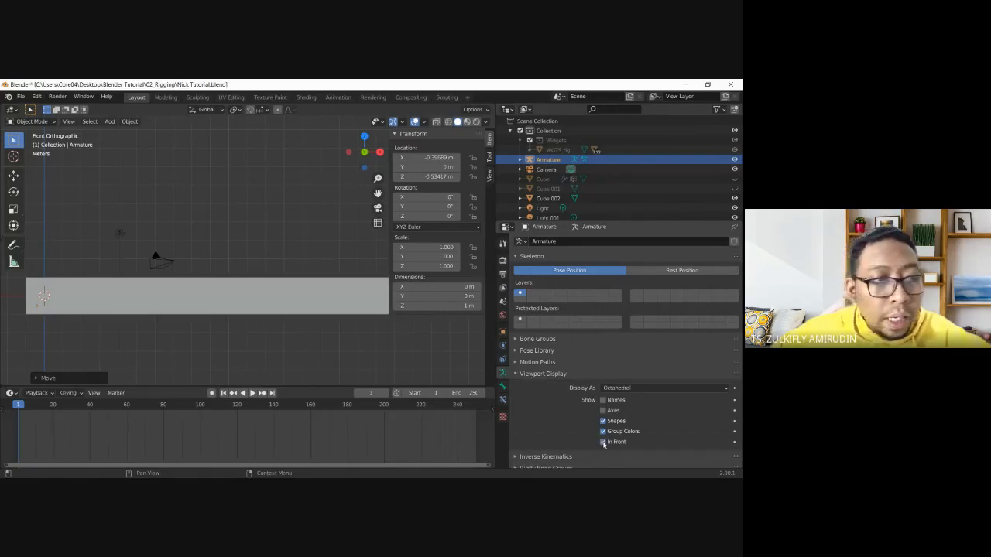
drag(380, 195, 515, 182)
scroll(172, 268, up, 6)
drag(378, 194, 484, 134)
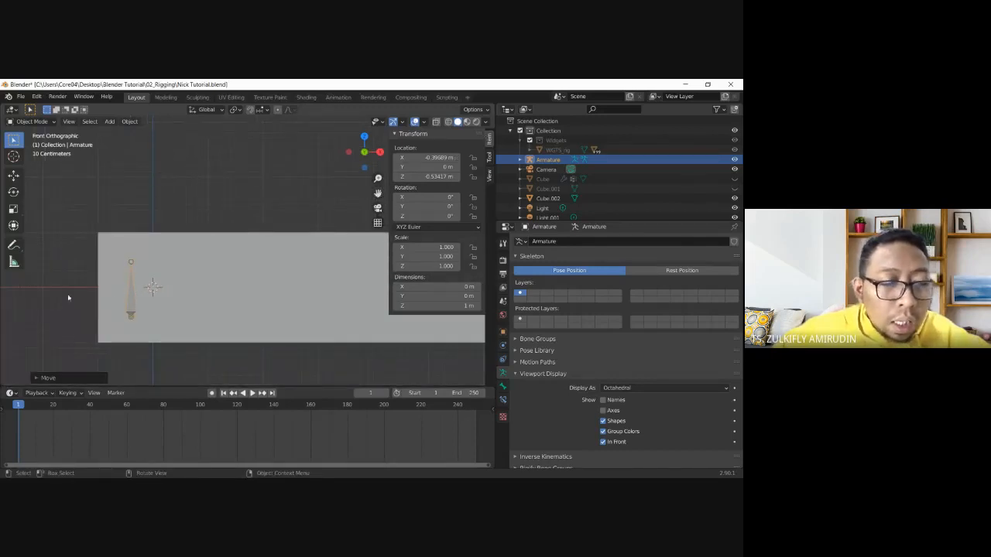
click(203, 298)
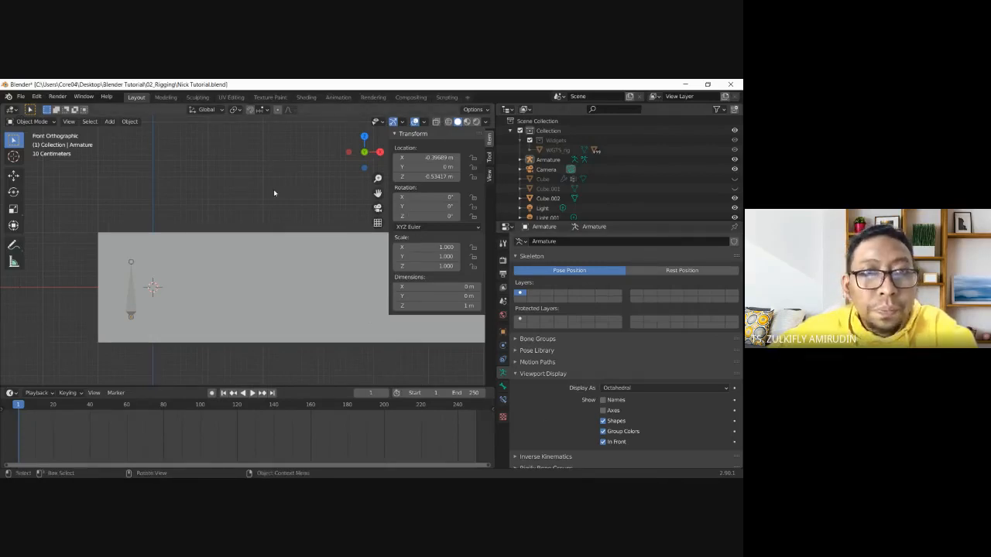
- Check the bar from the right and top views and delete the tapered bar mesh
key(KP_3)
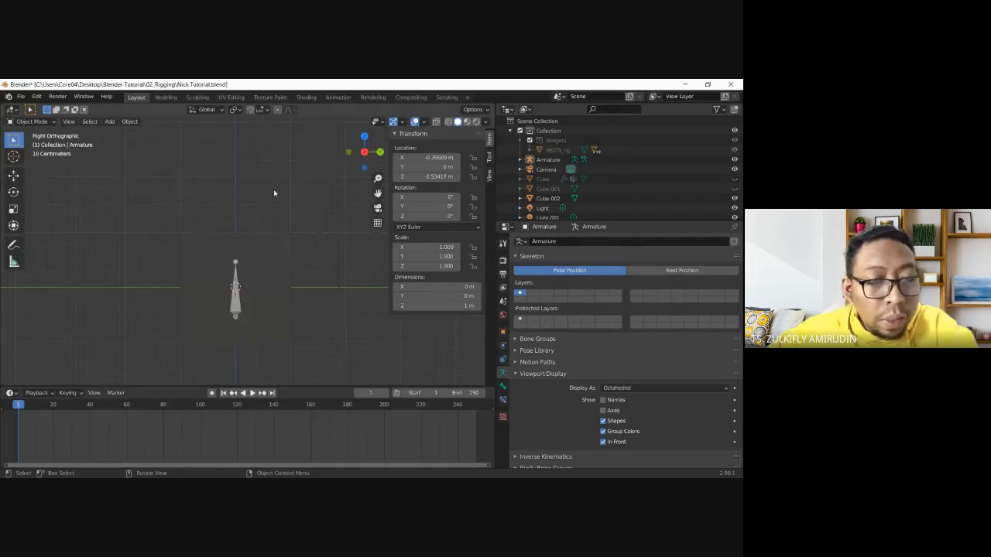
key(KP_7)
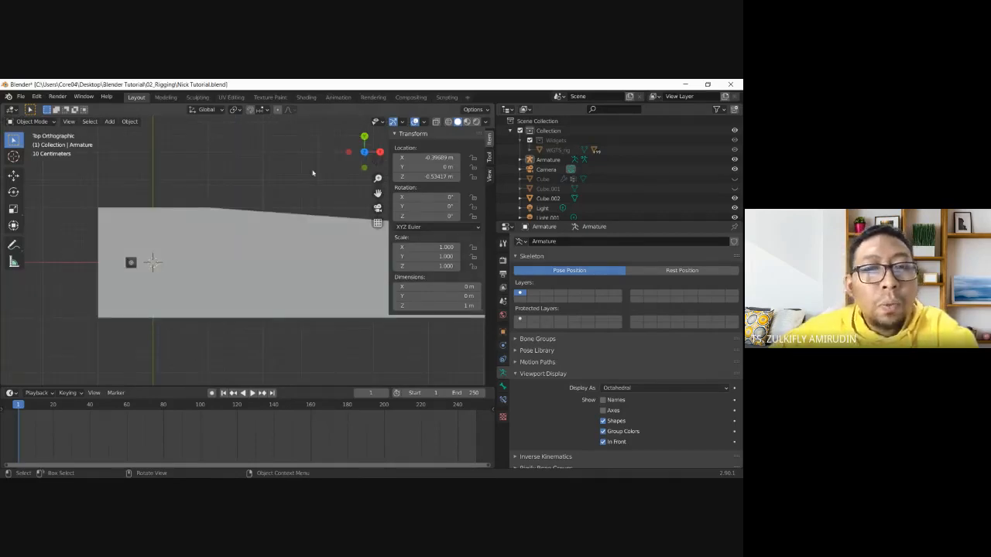
scroll(203, 151, down, 4)
scroll(209, 170, down, 2)
drag(378, 193, 232, 206)
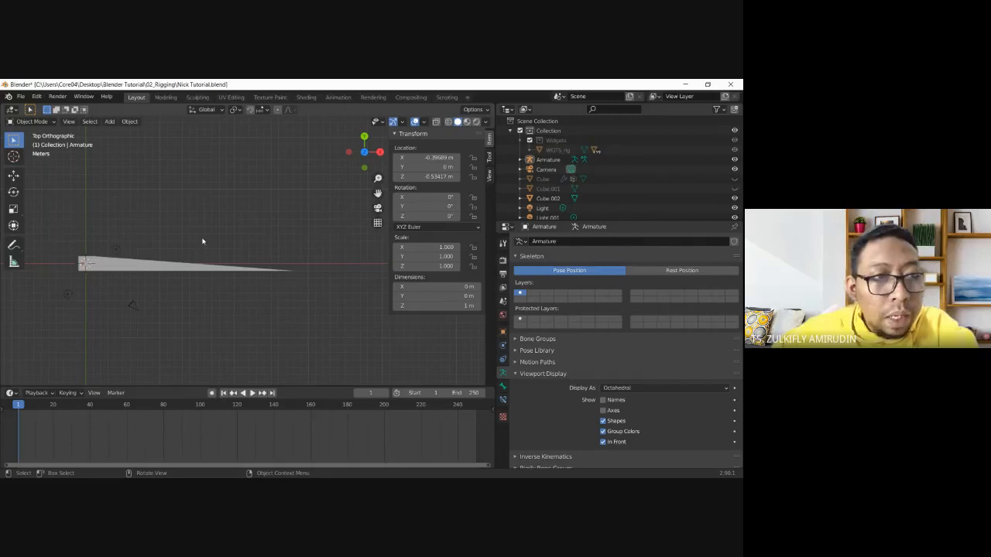
scroll(203, 241, up, 3)
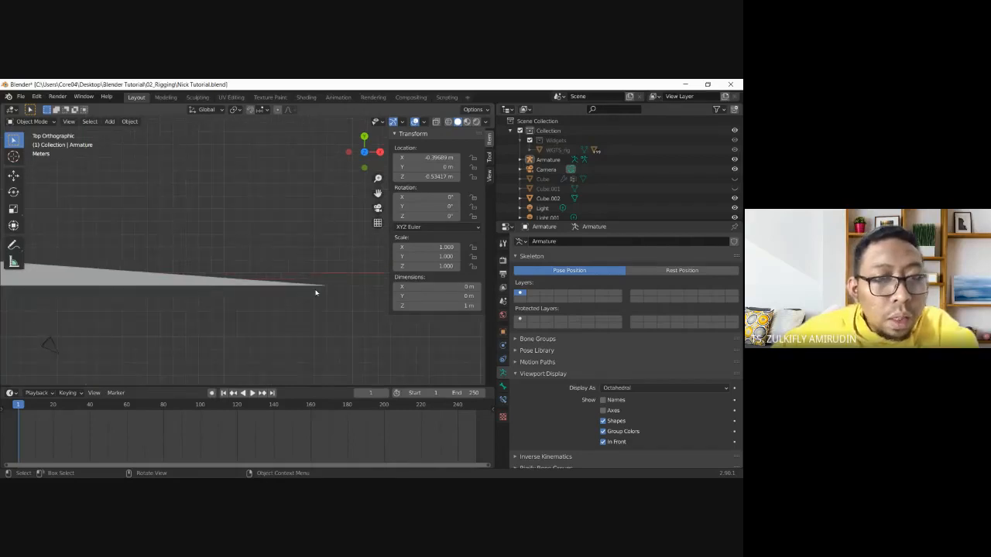
click(288, 288)
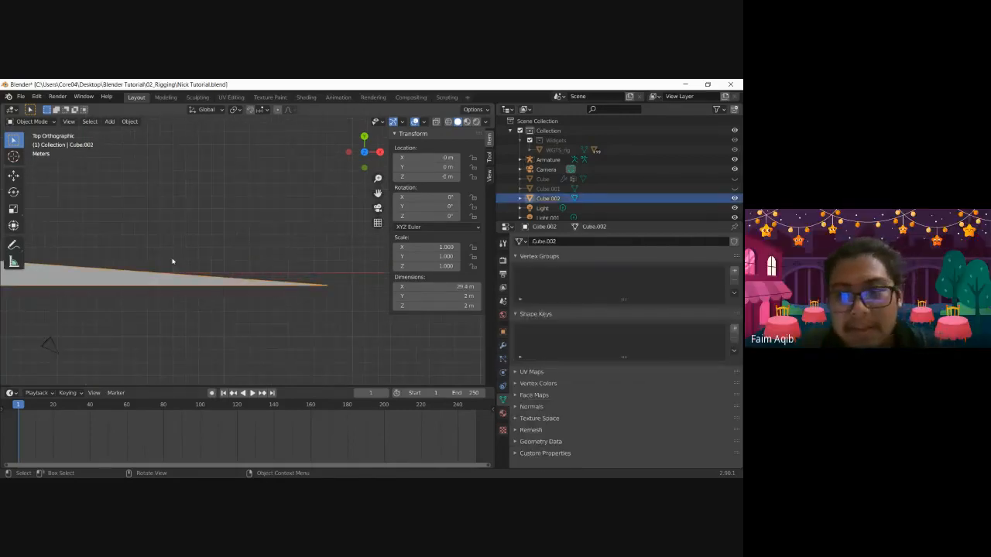
scroll(173, 262, down, 1)
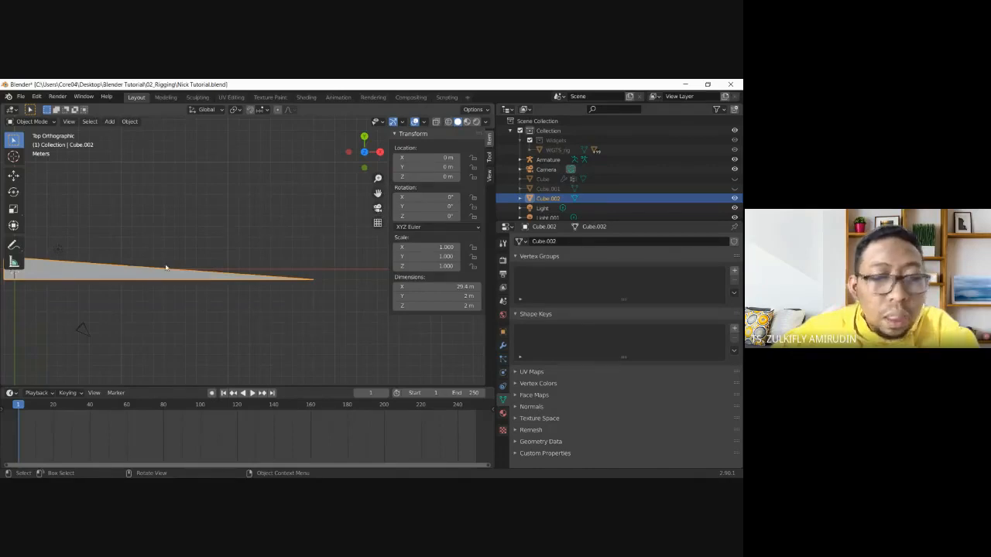
key(KP_1)
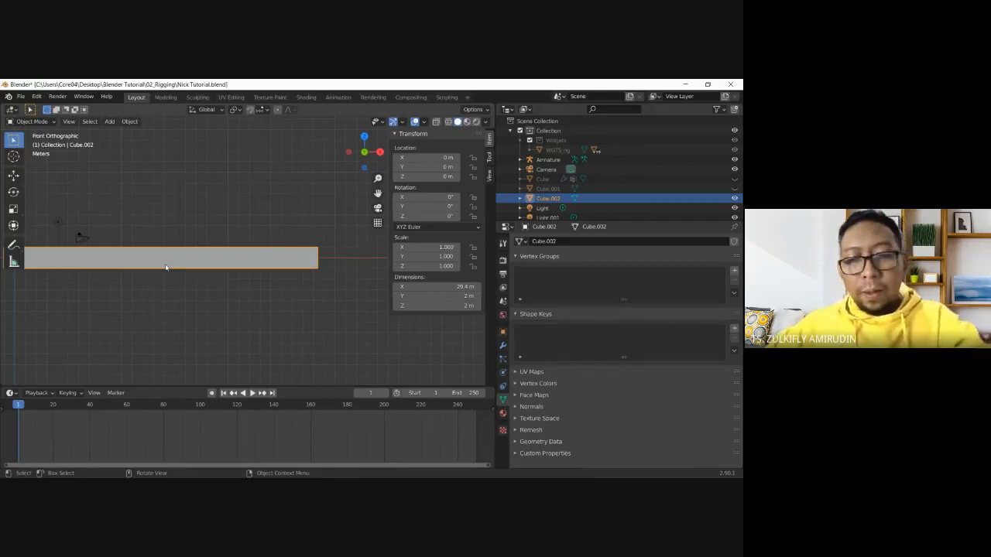
key(Delete)
- Add a new 2 m cube mesh at the world origin, around the existing bone
drag(378, 193, 280, 176)
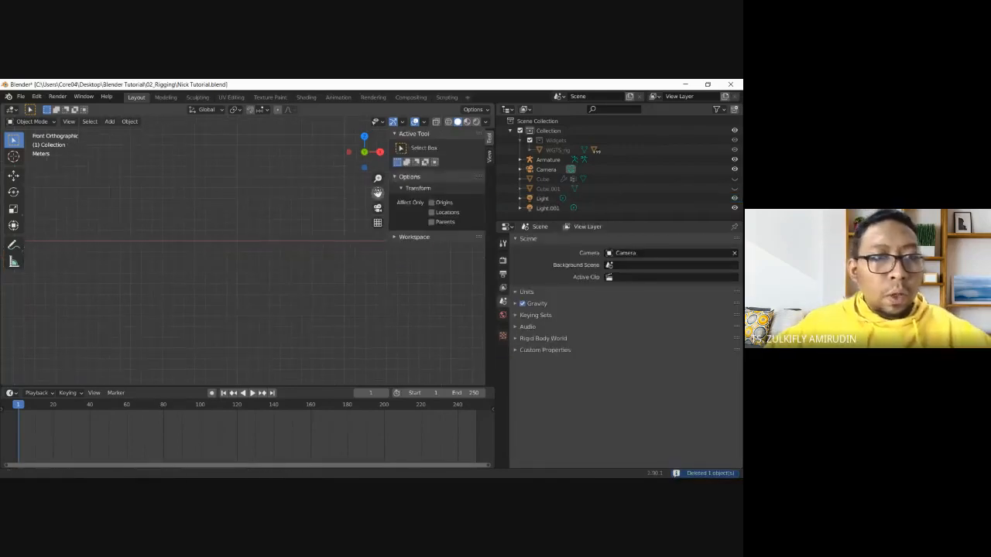
drag(378, 193, 218, 203)
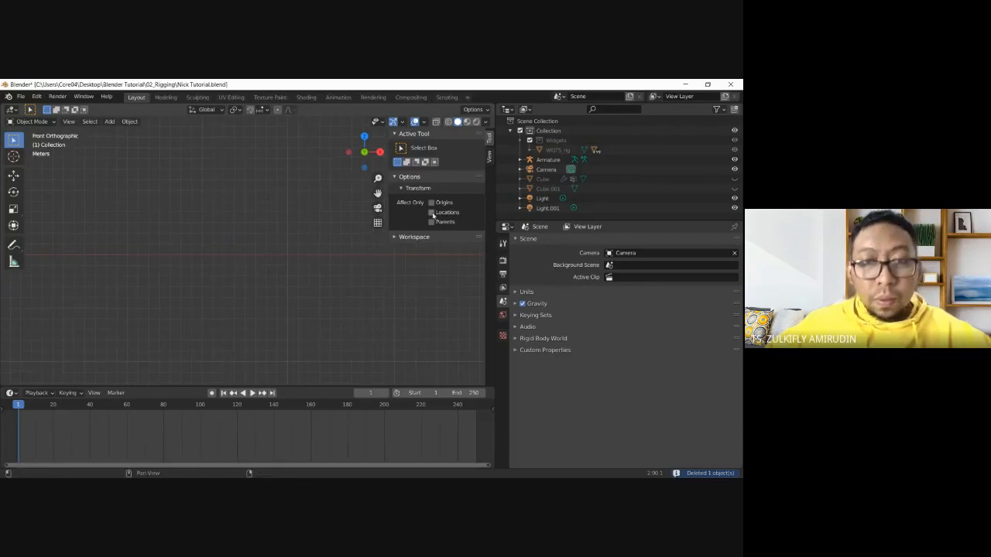
drag(378, 194, 172, 201)
scroll(334, 276, up, 2)
scroll(334, 275, up, 2)
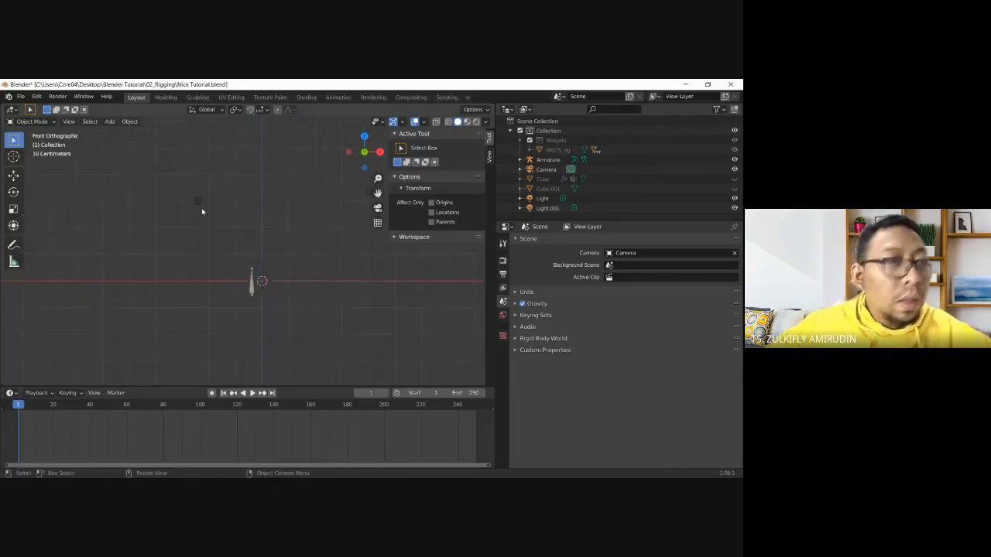
click(110, 122)
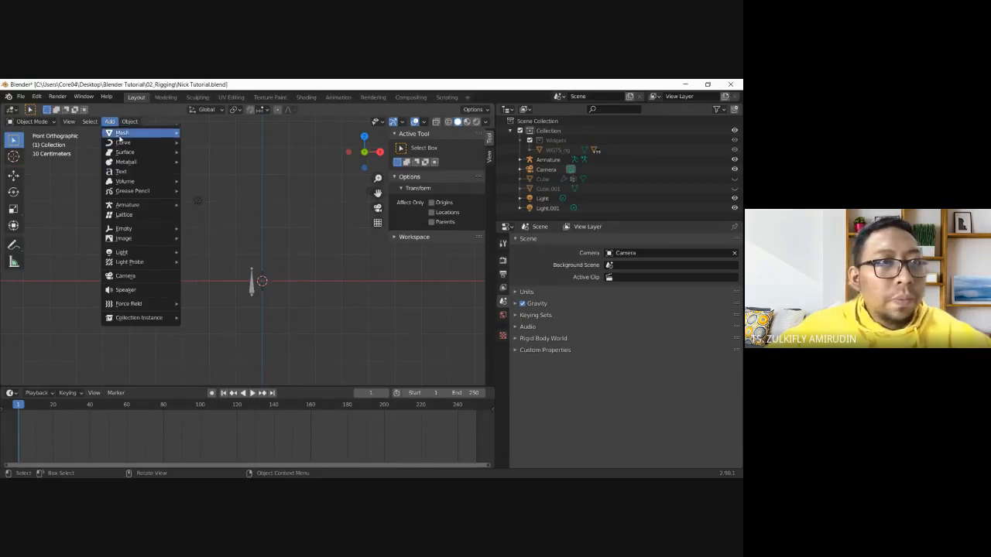
mouse_move(140, 133)
click(222, 143)
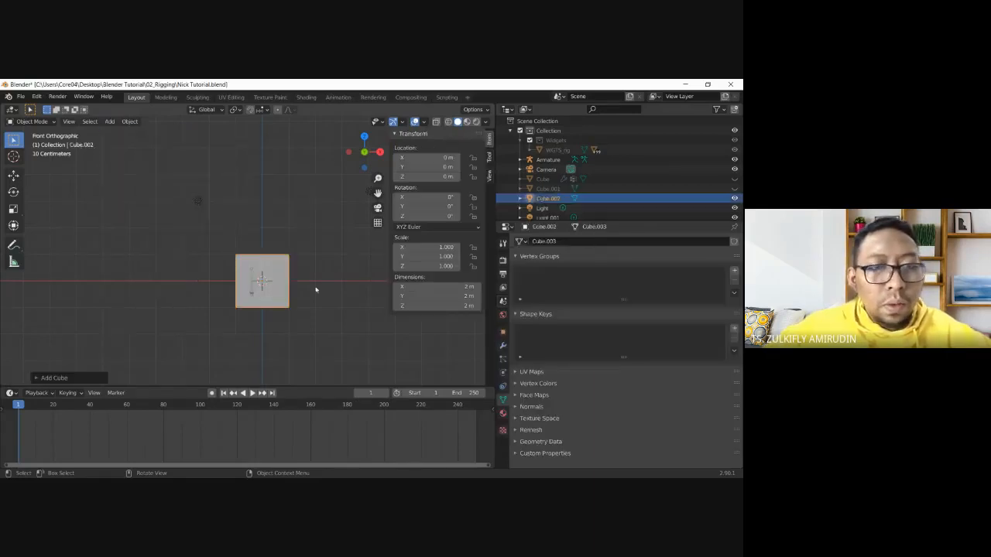
scroll(331, 234, down, 3)
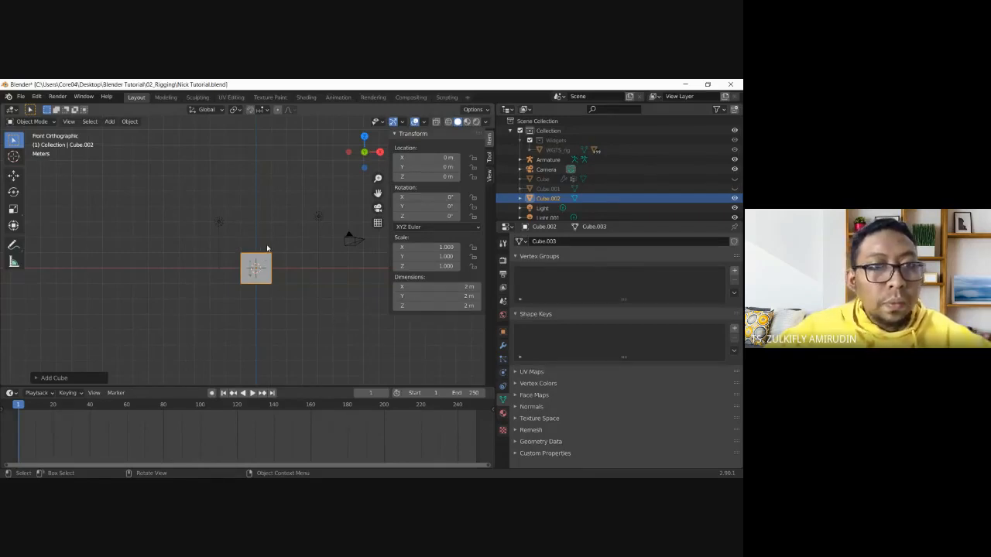
- Put the new cube in Edit Mode and turn on X-ray display
click(264, 249)
click(48, 122)
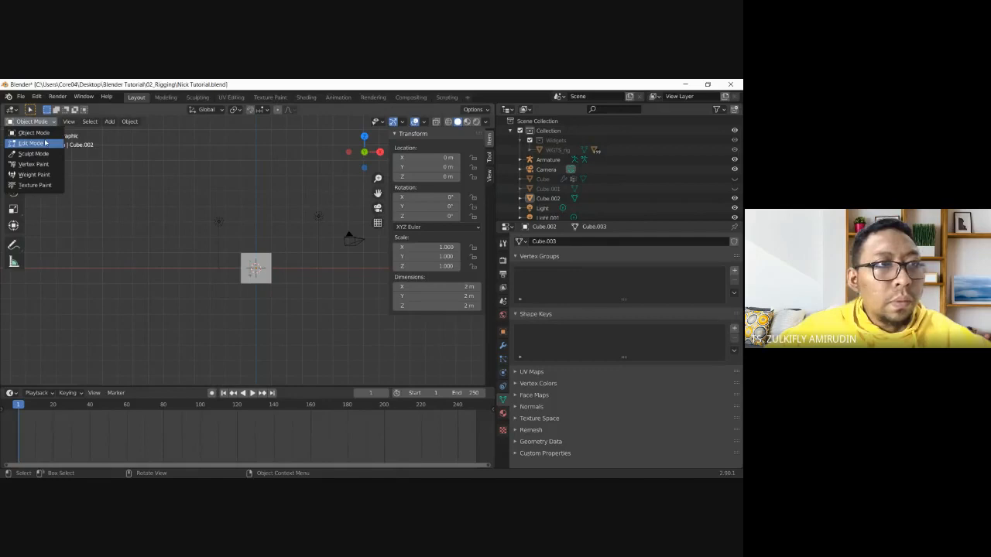
click(33, 143)
click(436, 122)
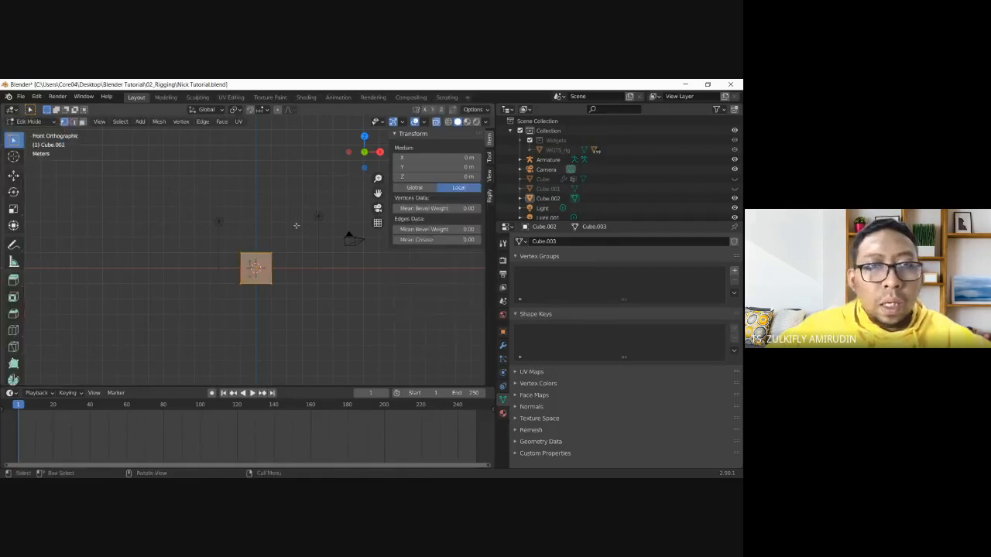
- Select the vertices of the cube's +X face
drag(267, 236, 294, 320)
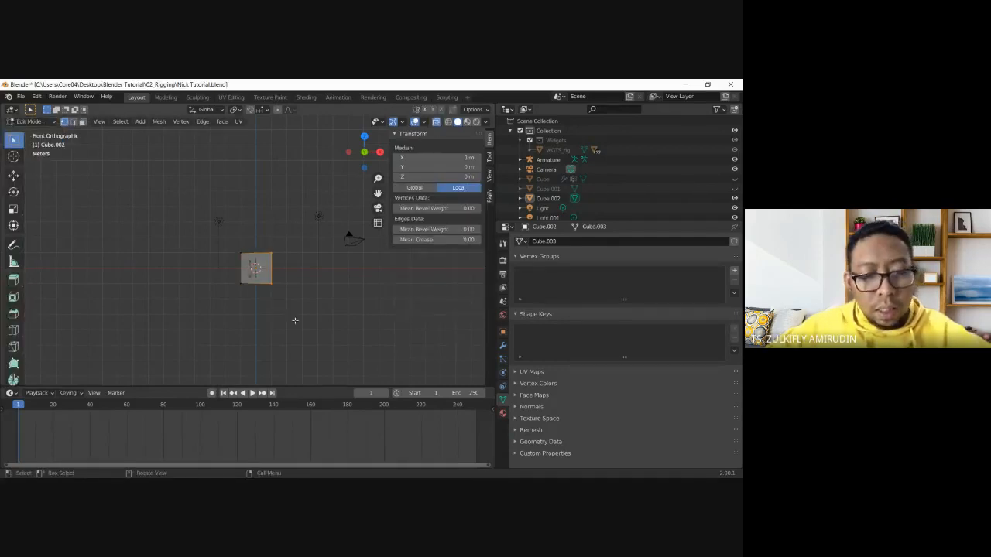
key(g)
key(z)
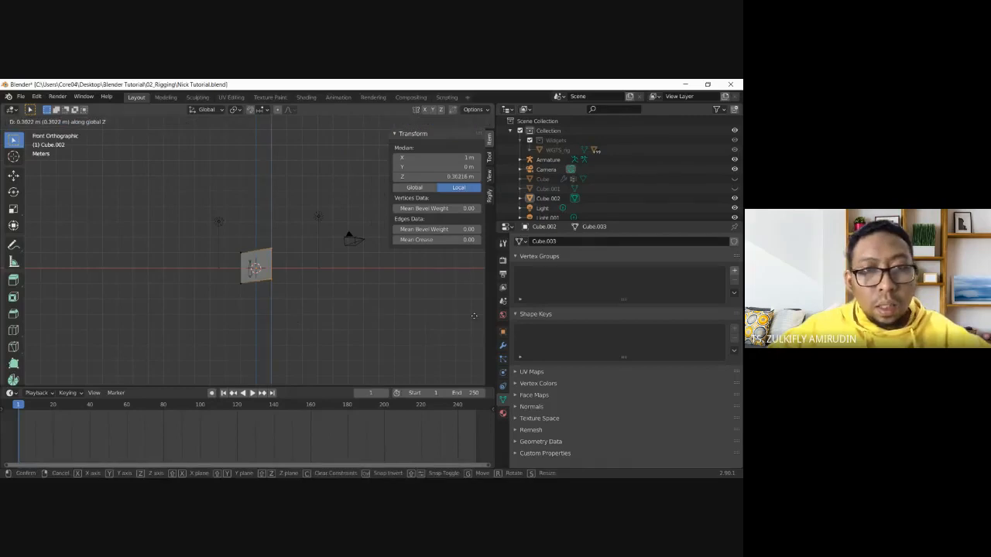
key(Escape)
right_click(457, 317)
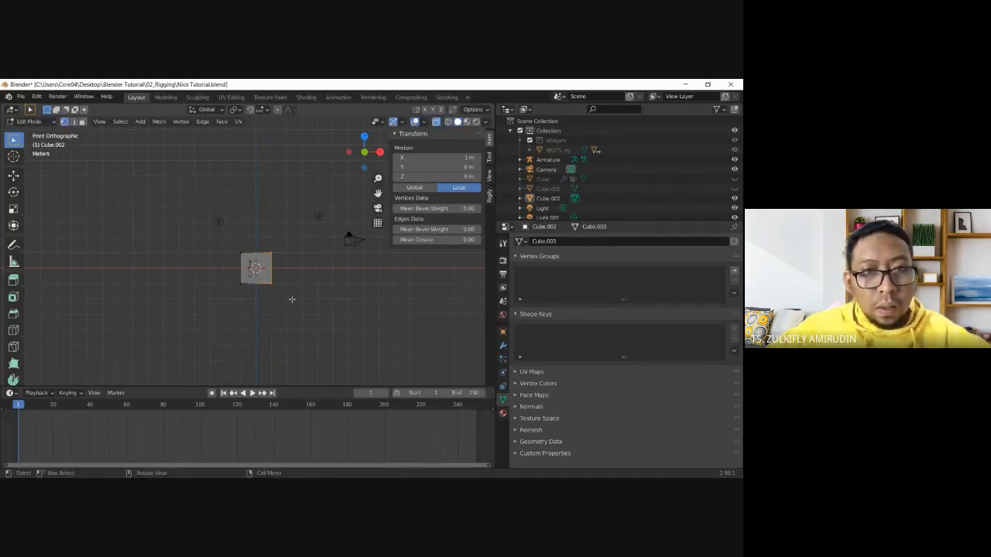
- Move the selected face about 13.3 m along X to stretch the cube into a bar, and return to Object Mode
key(g)
key(x)
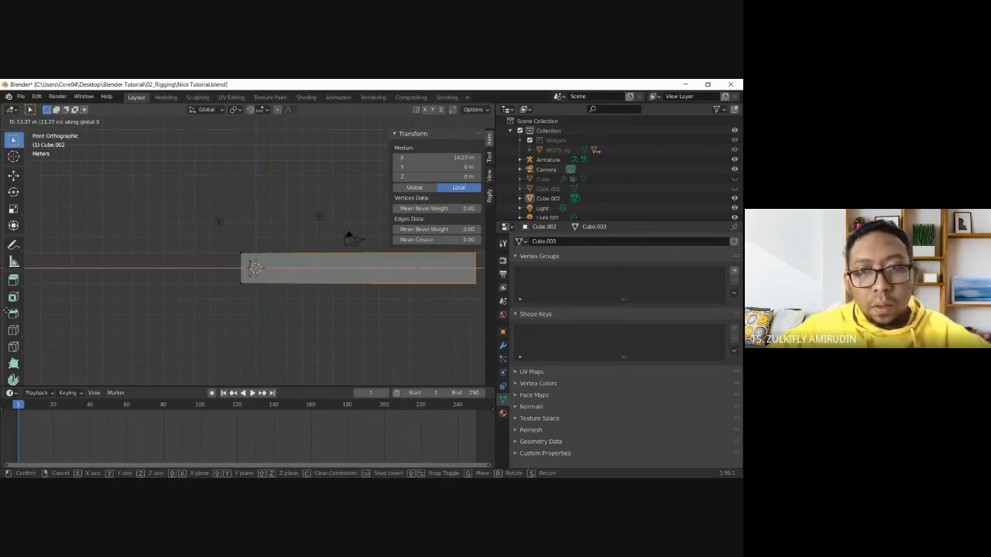
click(17, 310)
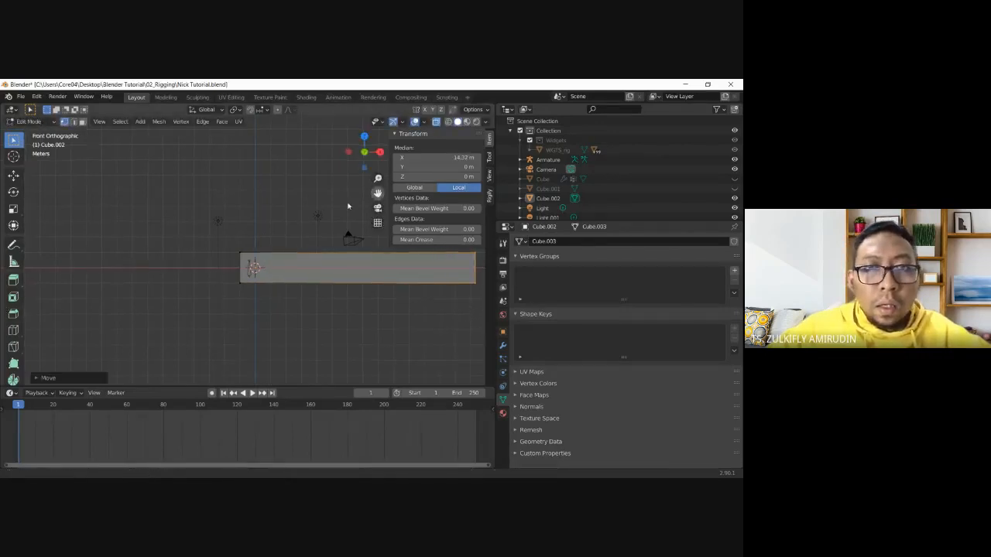
drag(378, 193, 316, 205)
key(KP_7)
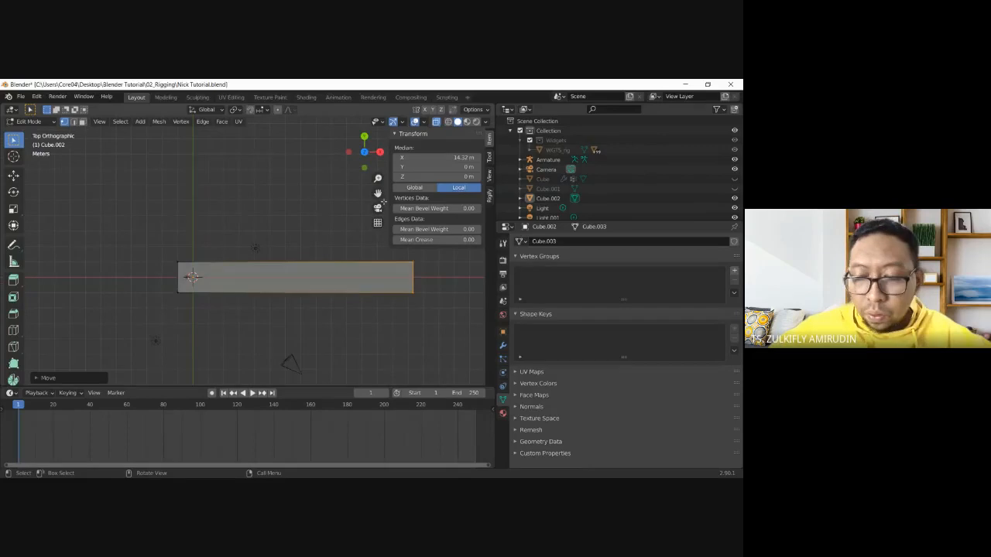
key(KP_1)
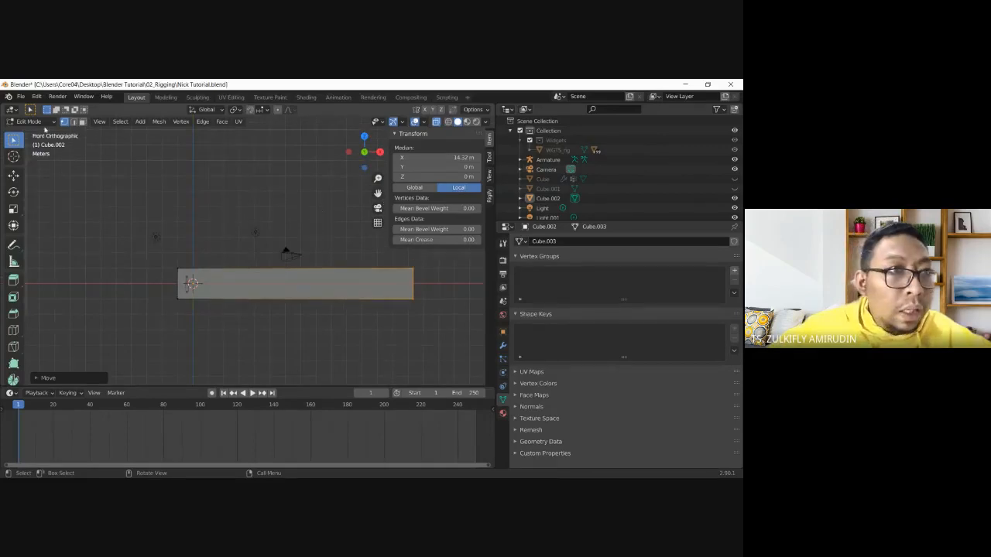
key(alt+a)
click(31, 121)
click(33, 134)
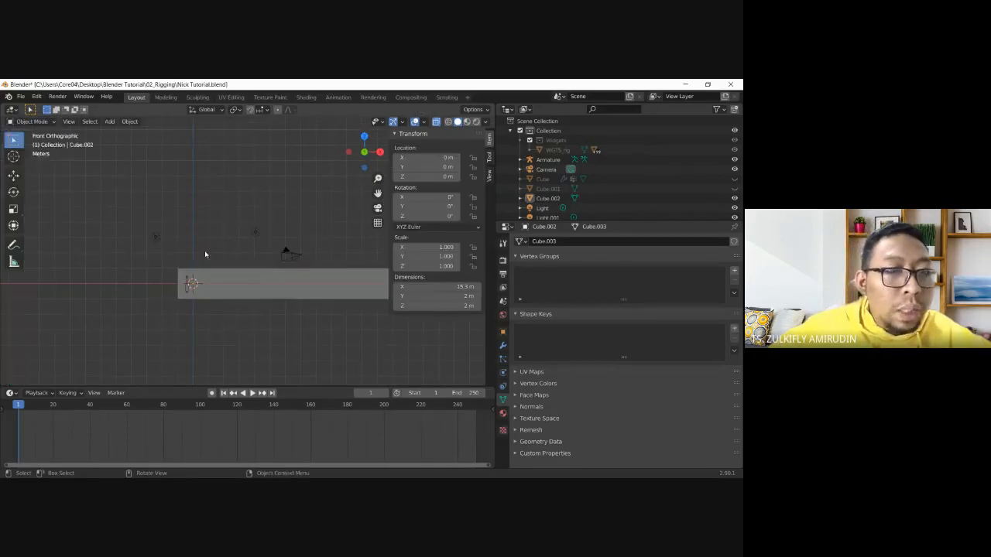
- Rotate the armature to point along the bar, with its Y rotation set to 90°
click(186, 287)
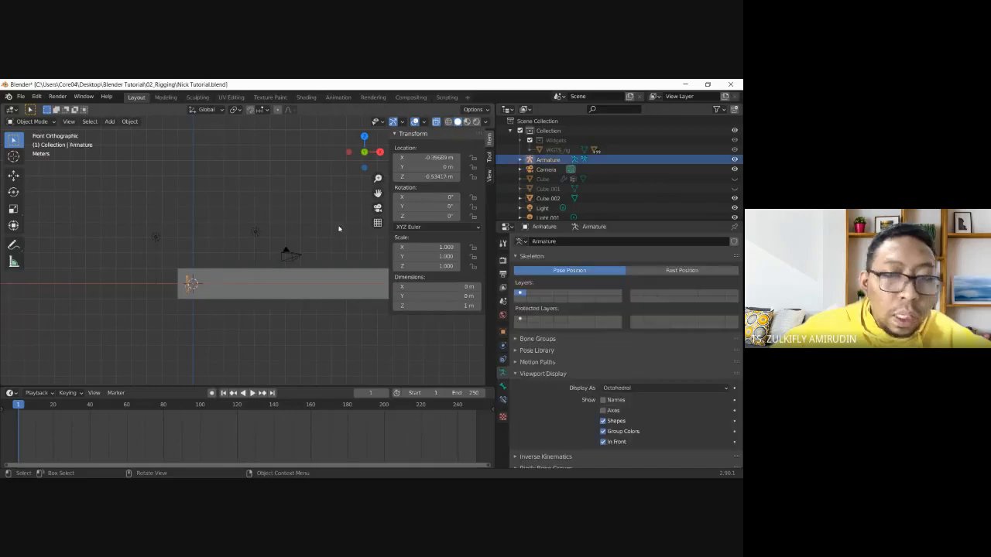
drag(378, 192, 264, 188)
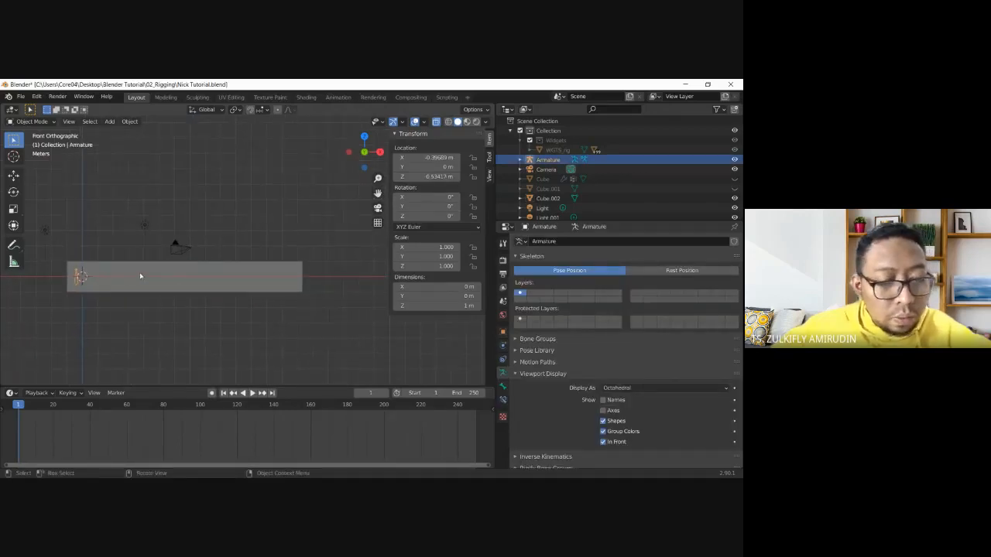
key(r)
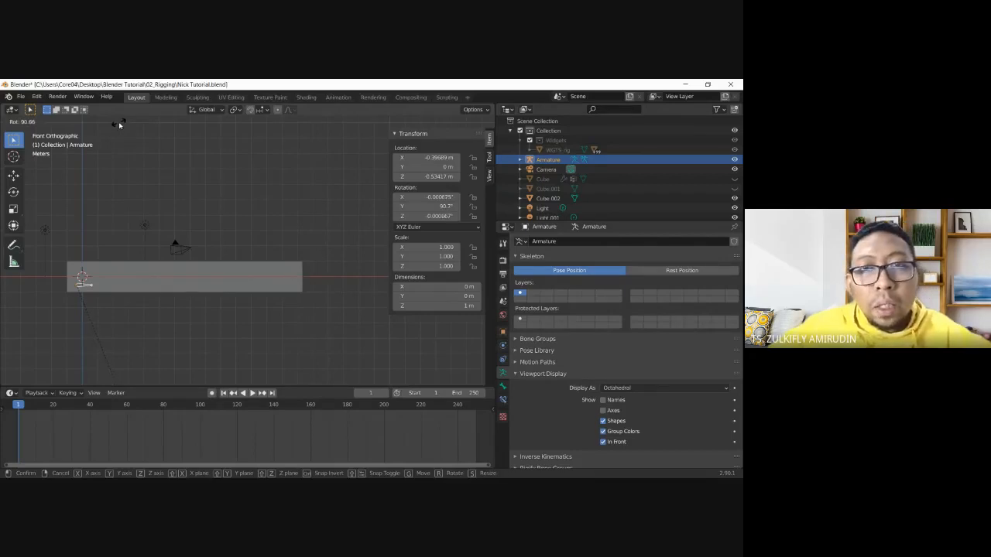
click(120, 125)
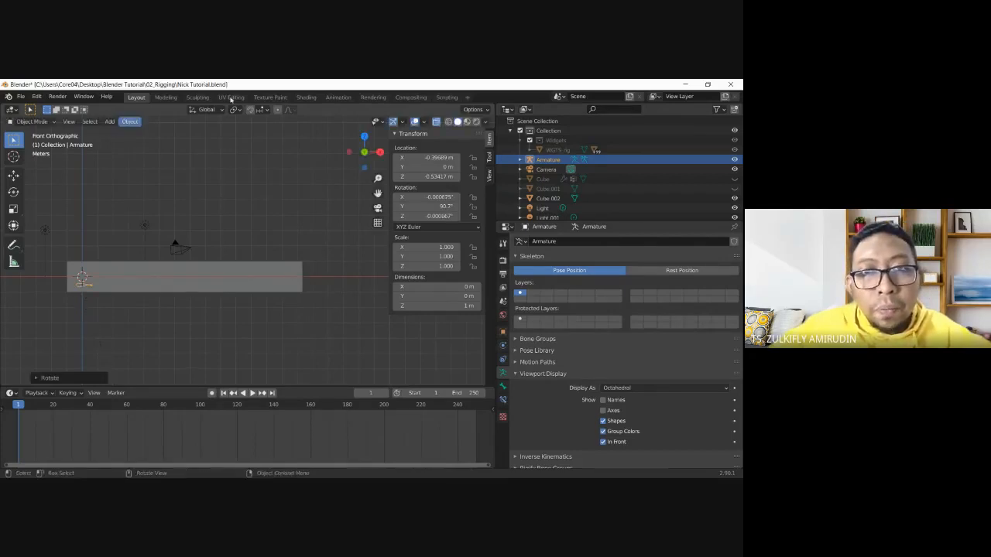
click(439, 206)
text(90)
key(Return)
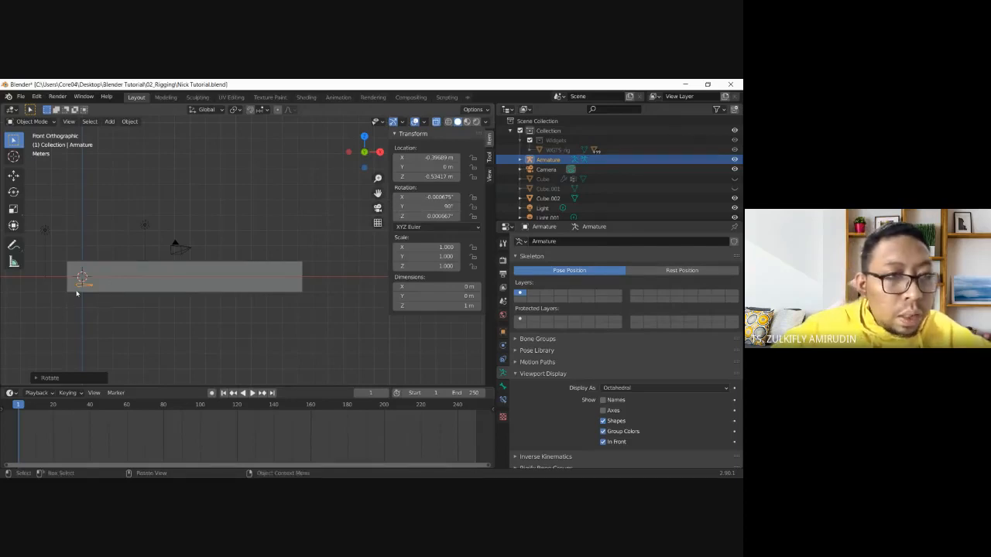
- Set the armature's X and Z rotation to 0° and its Z location to 0 m, and deselect it
click(425, 218)
text(0)
key(Return)
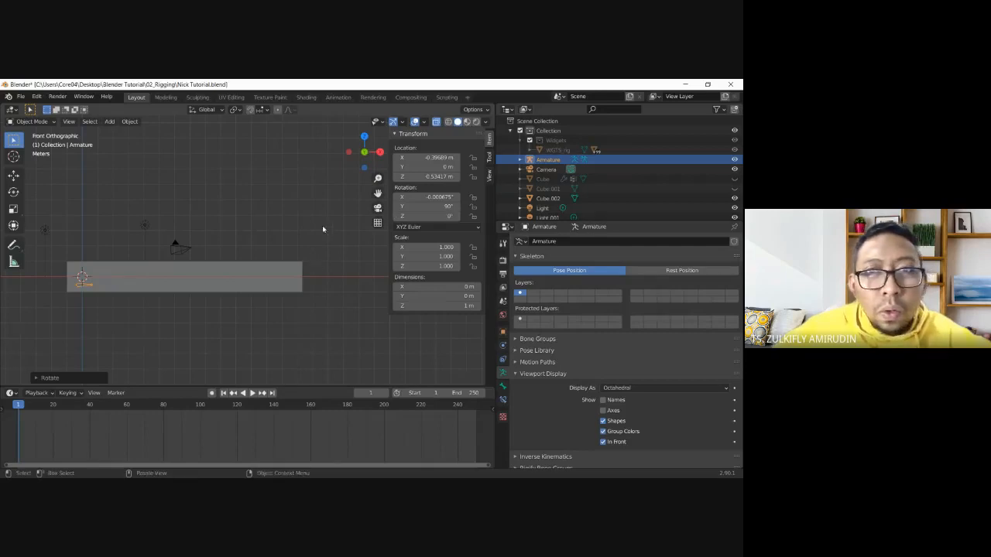
click(438, 196)
text(0)
key(Return)
click(430, 177)
text(0)
key(Return)
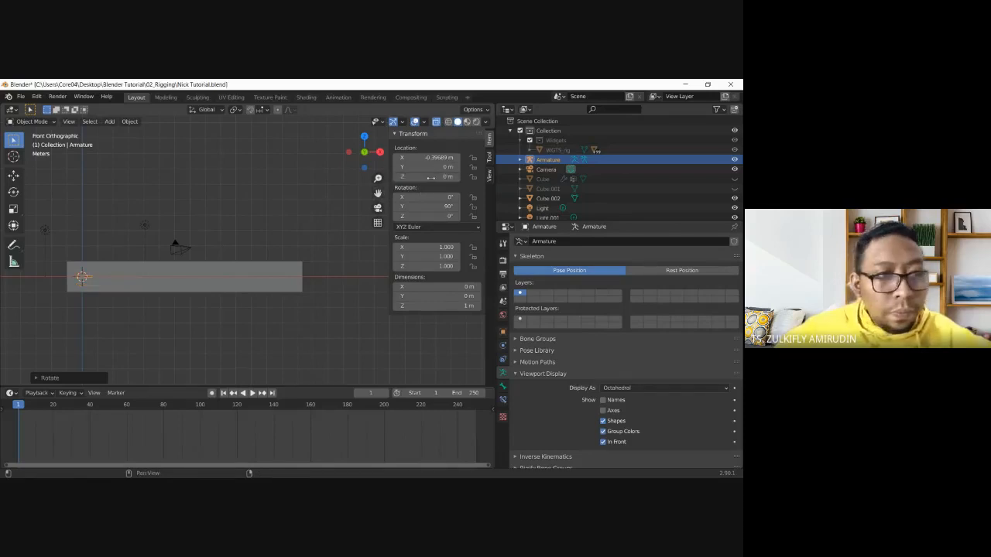
click(118, 255)
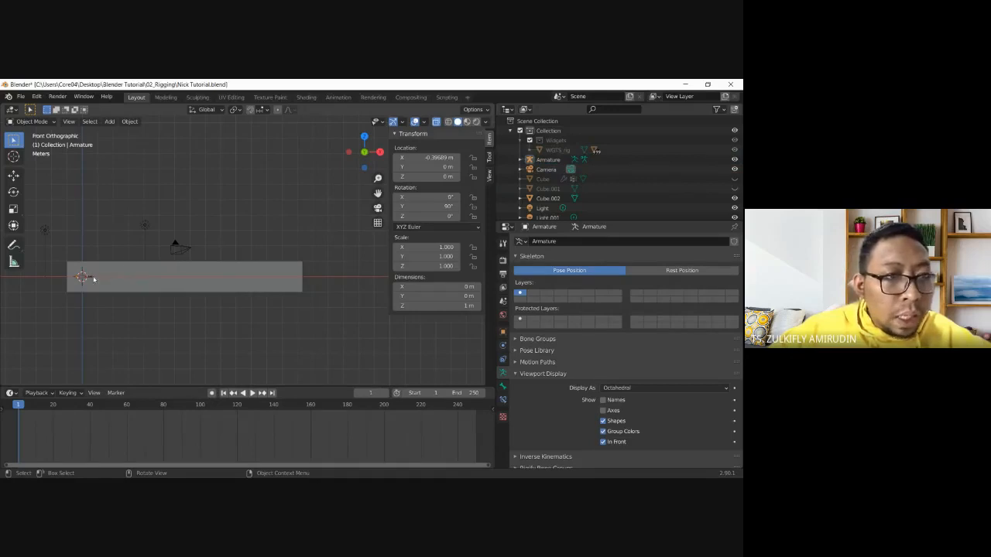
- Collapse the Transform values and put the armature in Edit Mode
scroll(167, 256, up, 5)
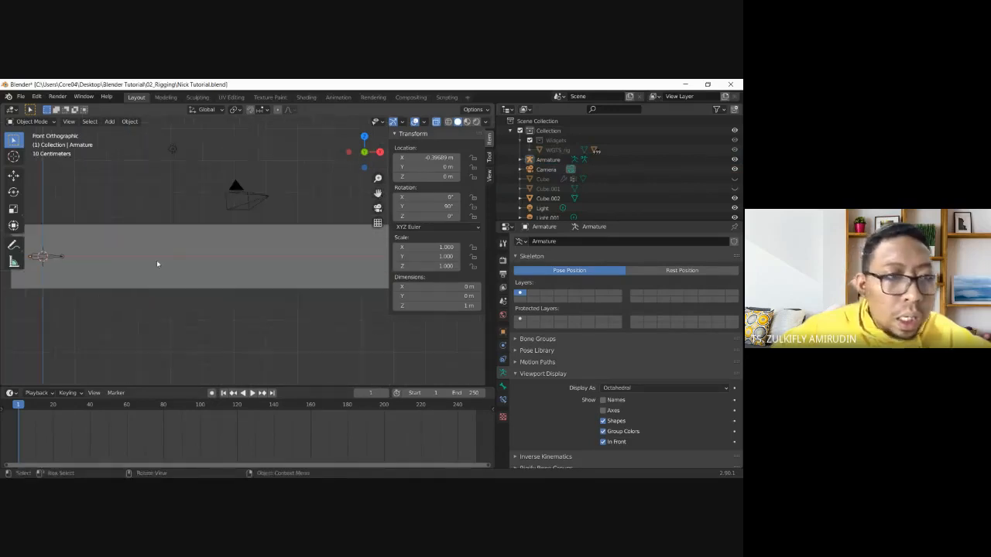
click(395, 135)
click(100, 270)
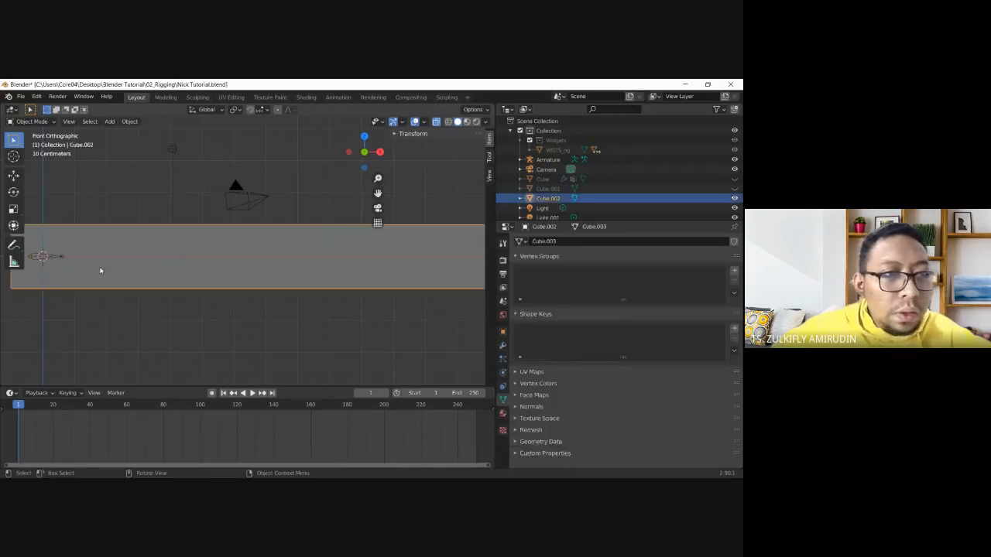
click(60, 259)
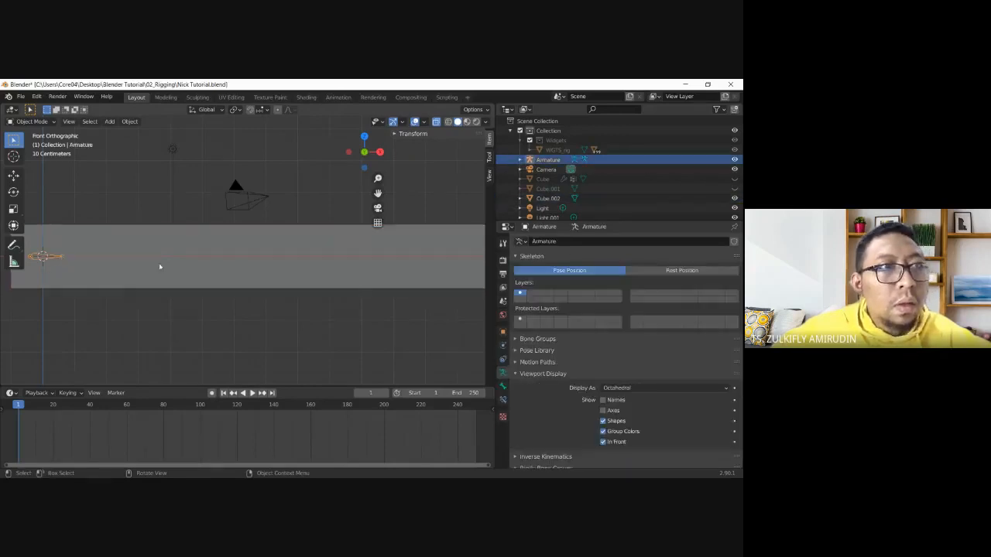
scroll(160, 267, down, 1)
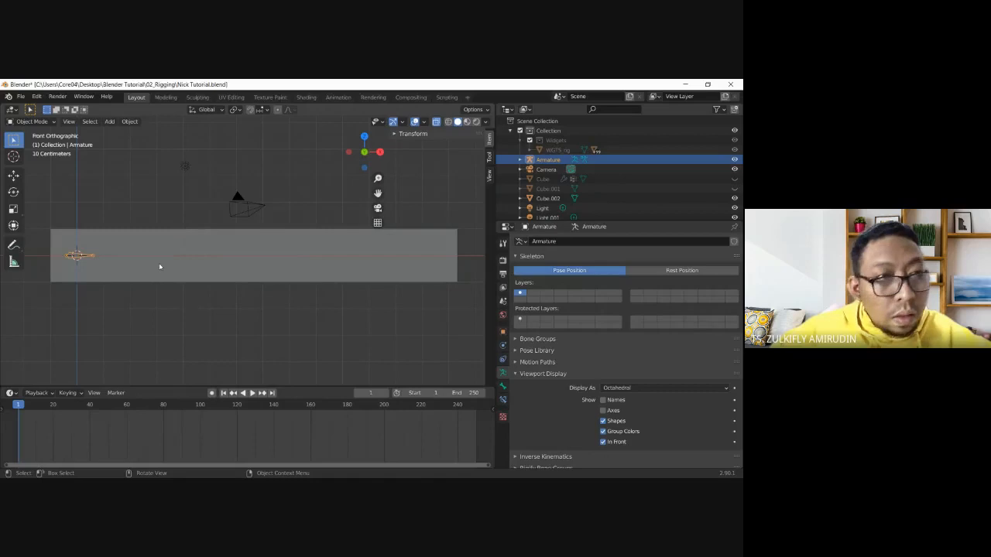
click(31, 122)
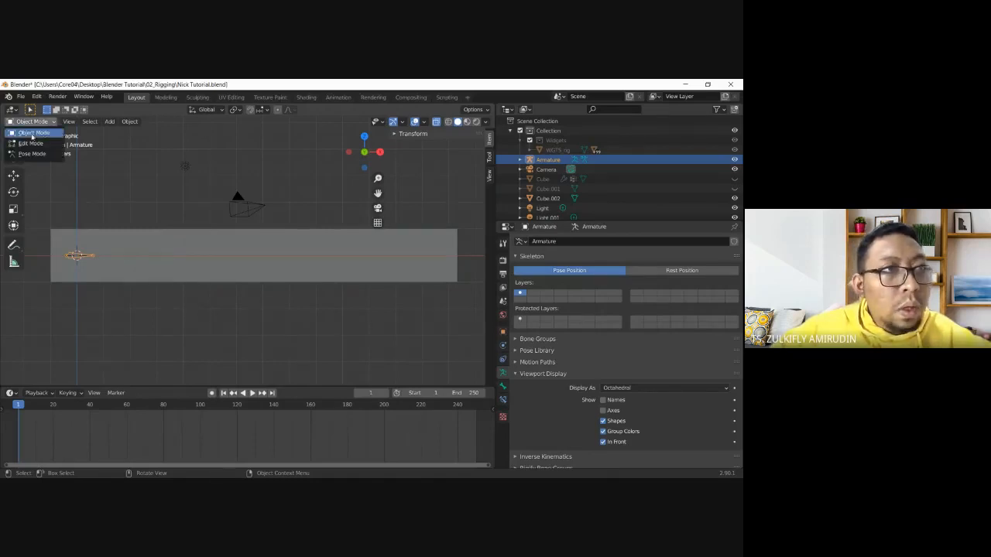
click(30, 144)
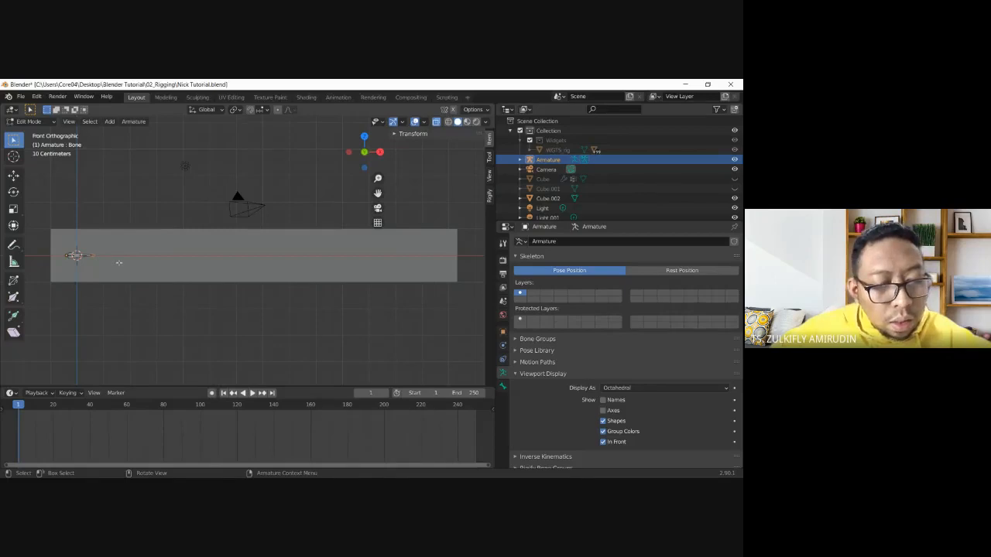
- Stretch the bone by moving its tip along X to near the bar's far end
key(g)
key(x)
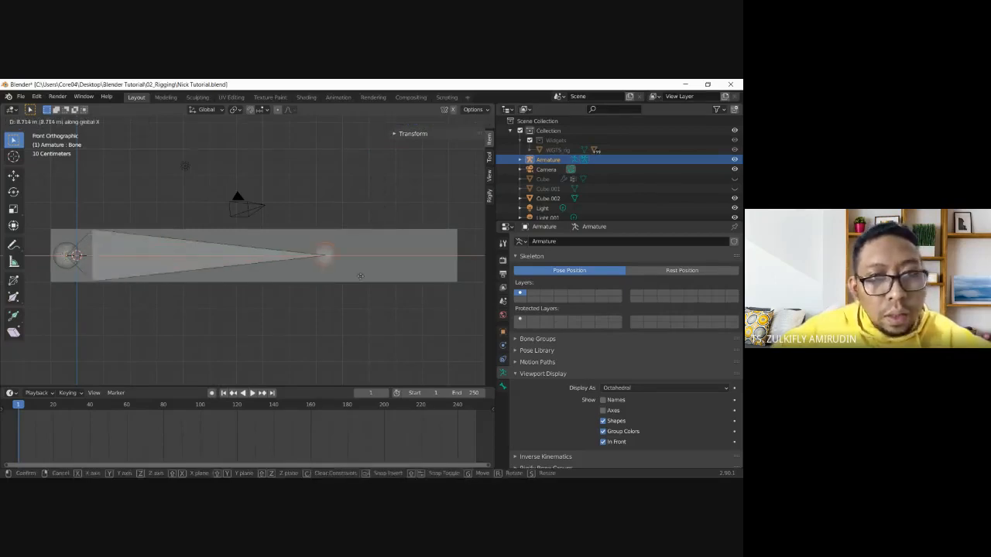
click(462, 273)
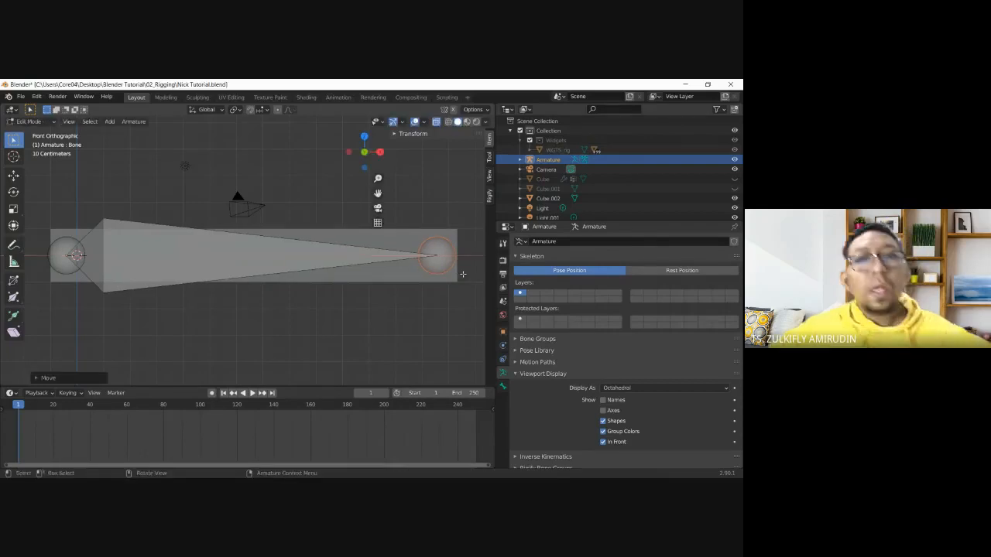
- Subdivide the long bone into two bones
click(326, 261)
right_click(333, 265)
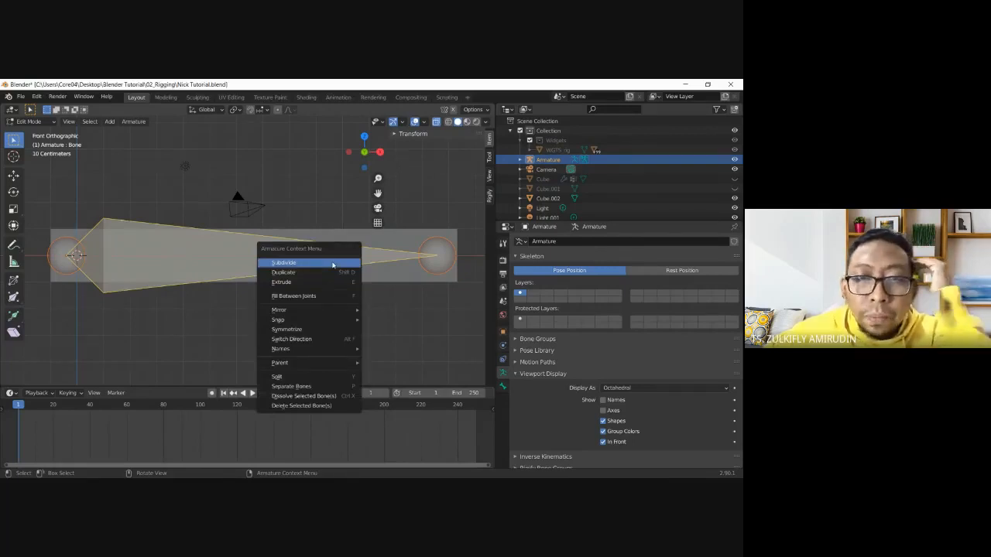
click(333, 264)
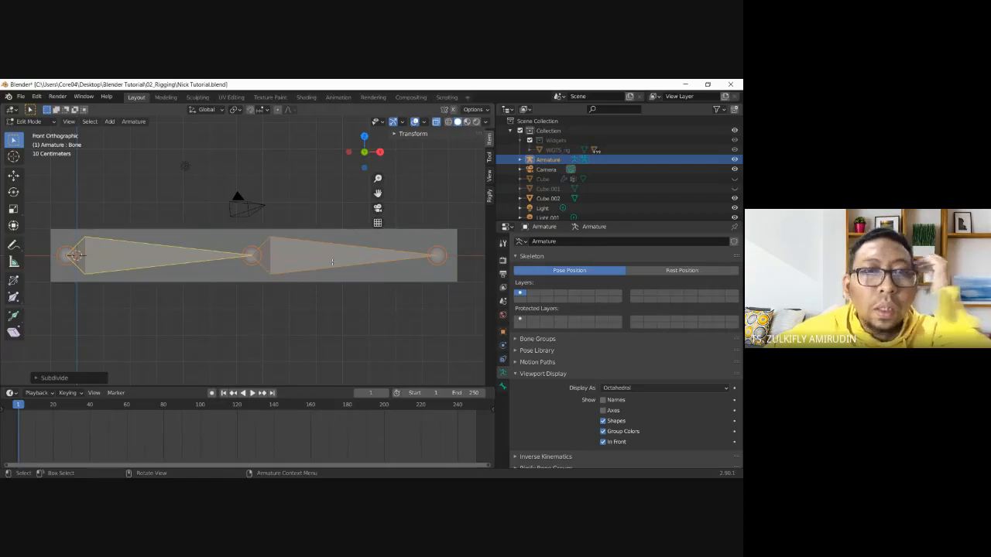
- Subdivide each of the two bones once more to make a chain of four, and clear the selection
click(332, 262)
right_click(332, 265)
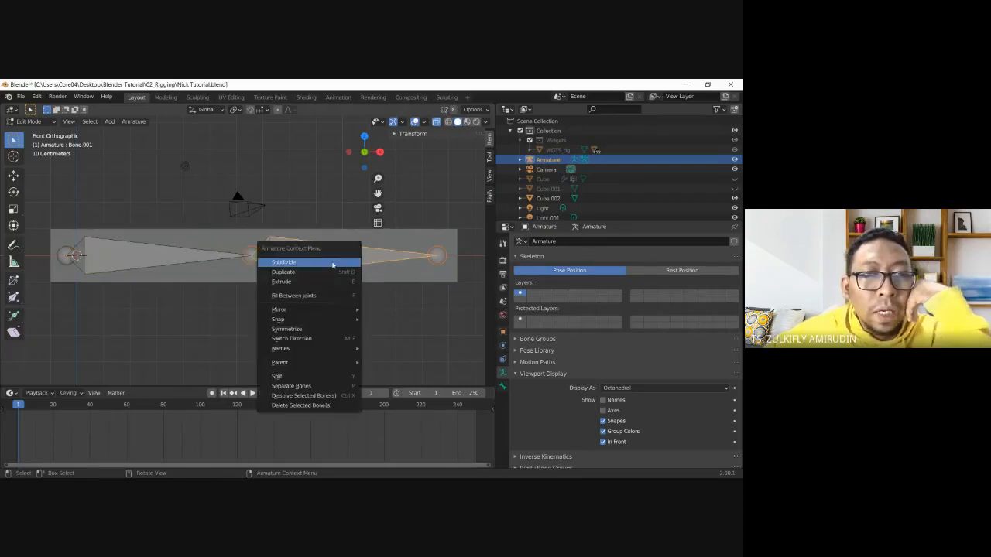
click(333, 263)
right_click(165, 264)
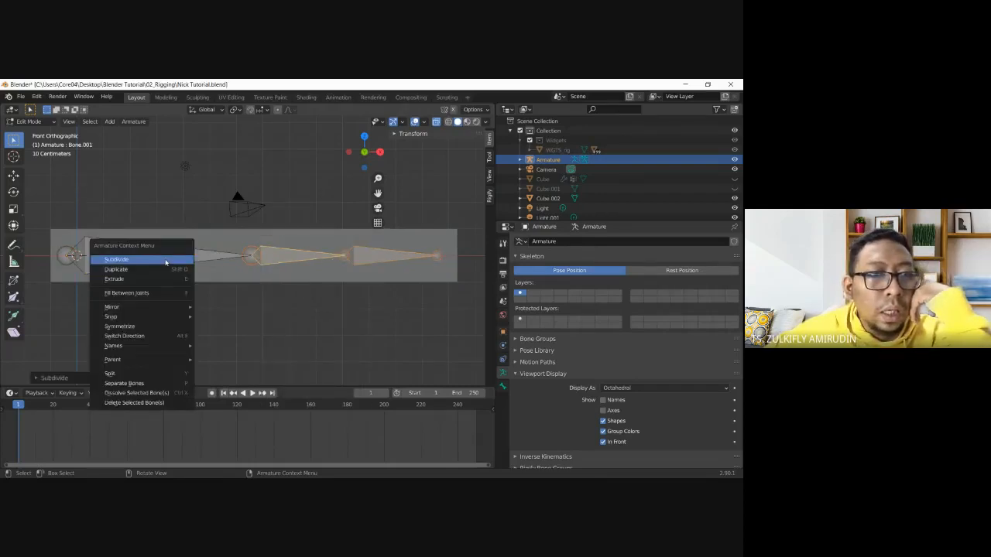
click(166, 261)
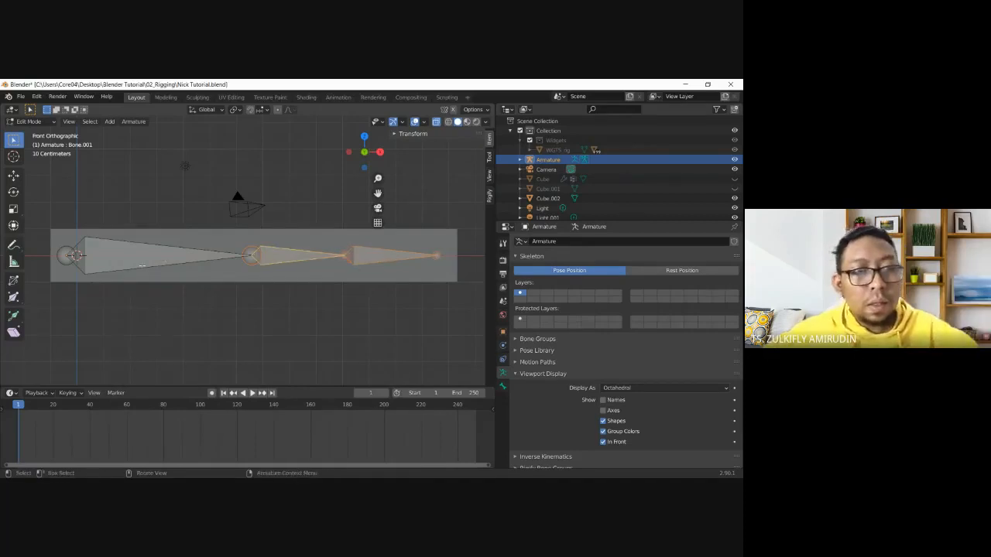
click(141, 263)
right_click(142, 260)
click(129, 258)
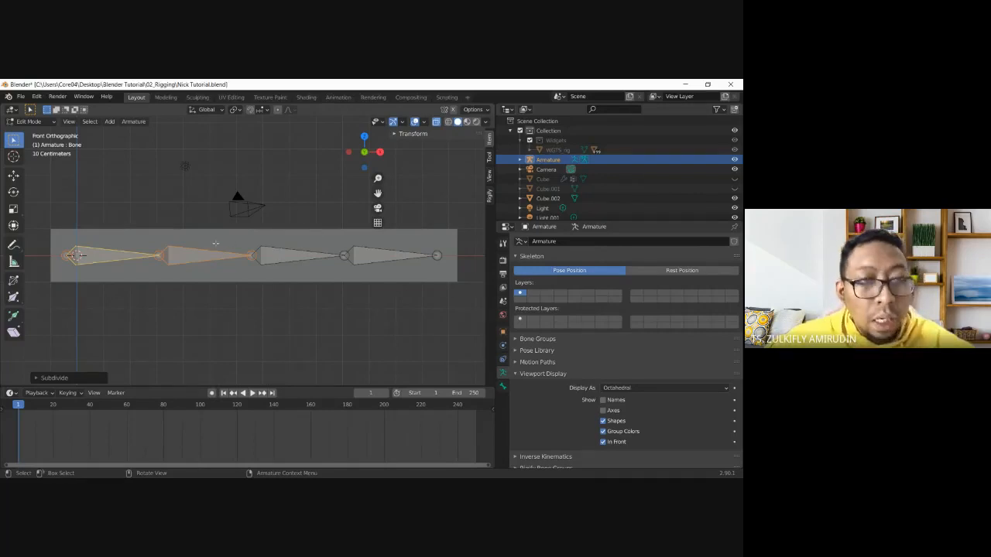
right_click(175, 257)
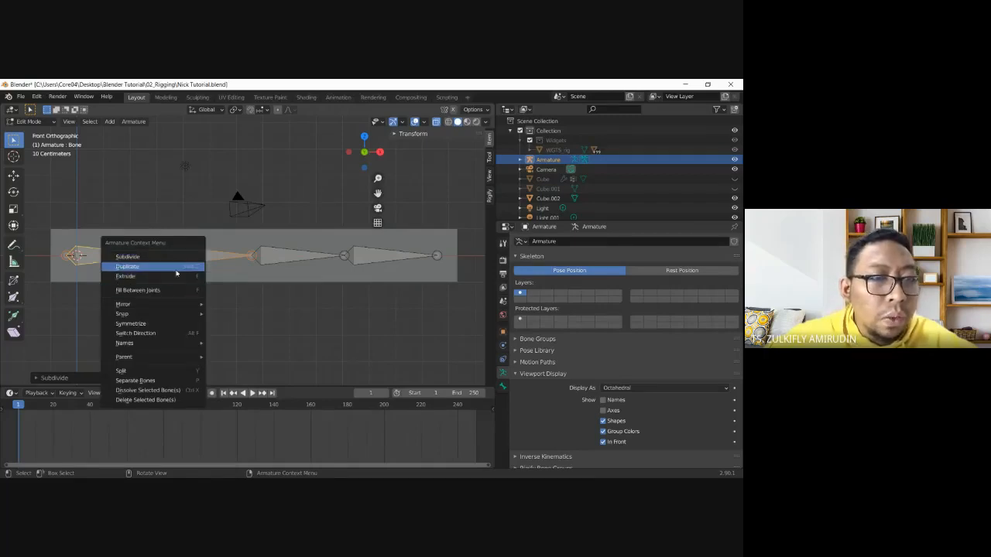
click(190, 267)
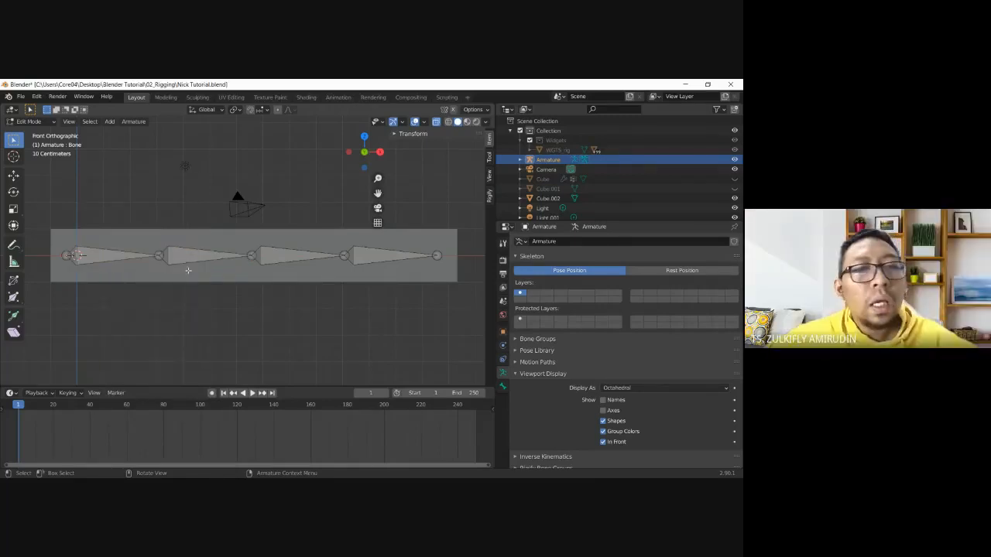
- Undo the bone subdivisions and the move of the bone's tip
key(ctrl+z)
key(ctrl+z)
key(ctrl+z)
key(ctrl+z)
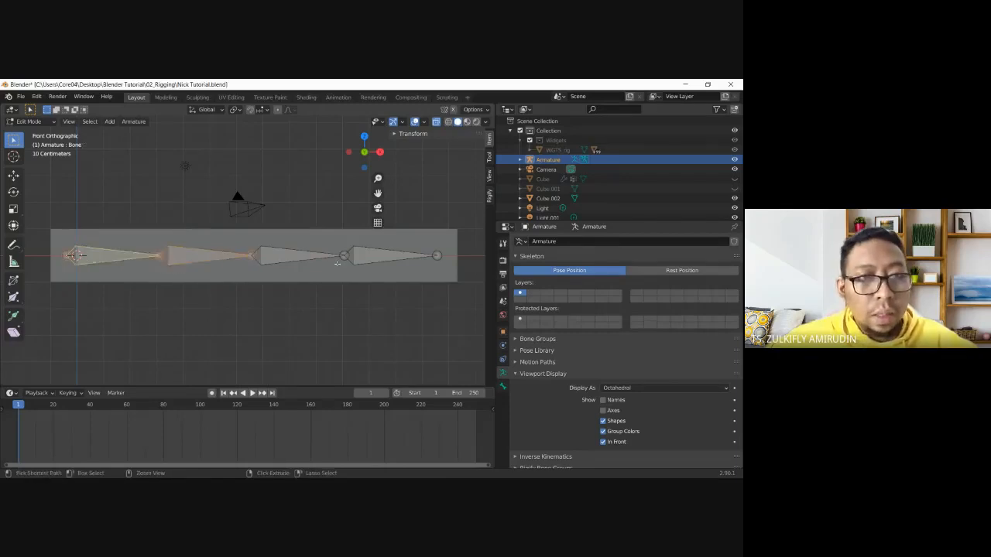
key(ctrl+z)
key(ctrl+z)
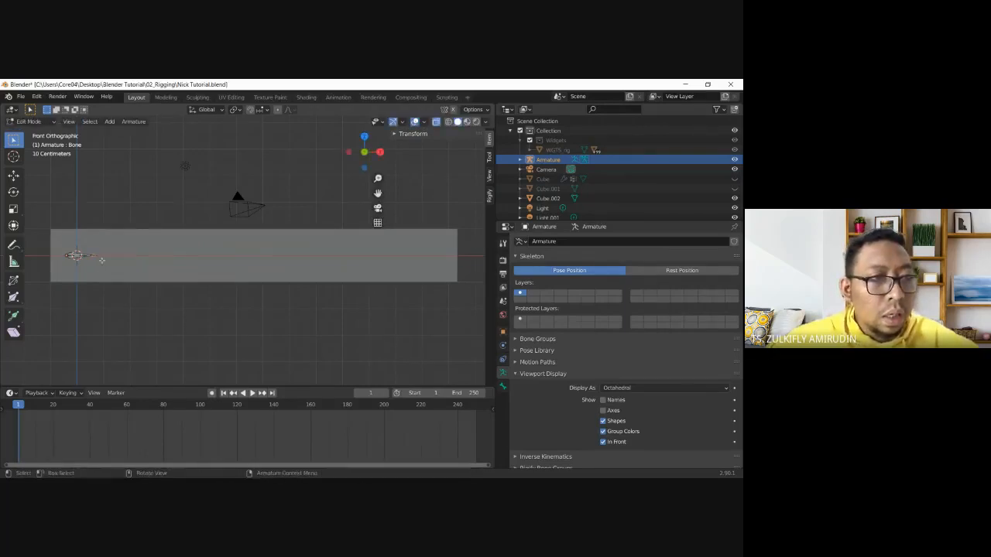
- Scale up the bone and move it so that it starts just inside the bar's end nearest the origin
key(s)
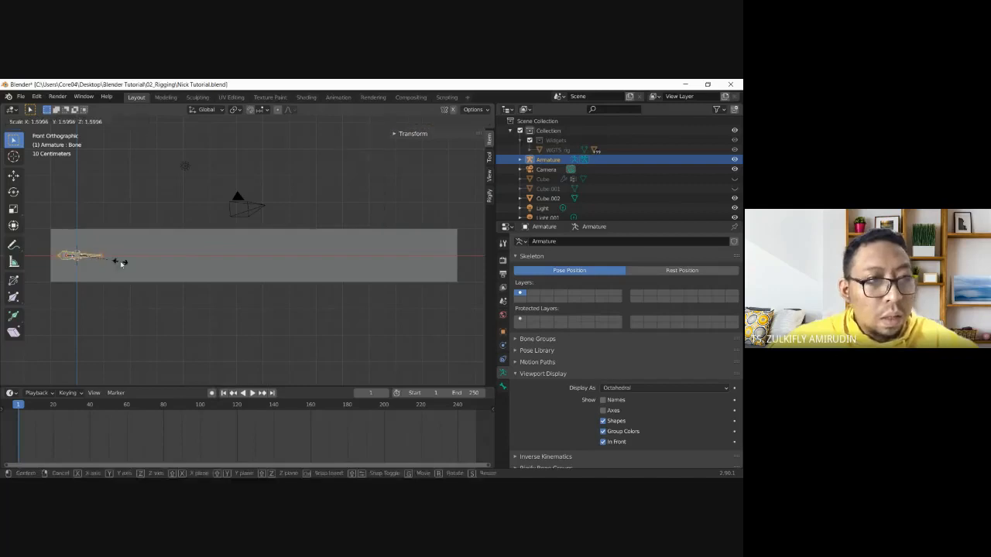
click(151, 260)
key(g)
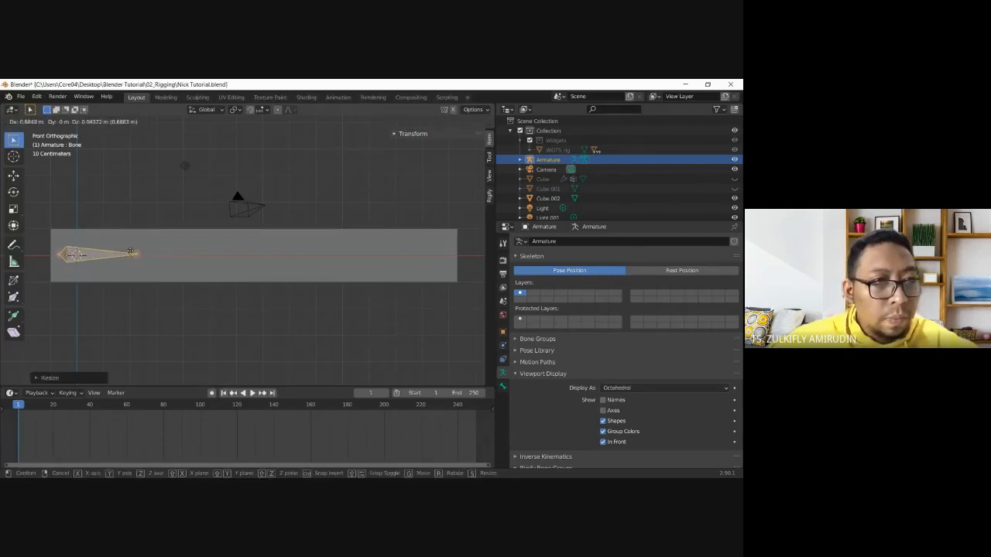
click(131, 251)
key(g)
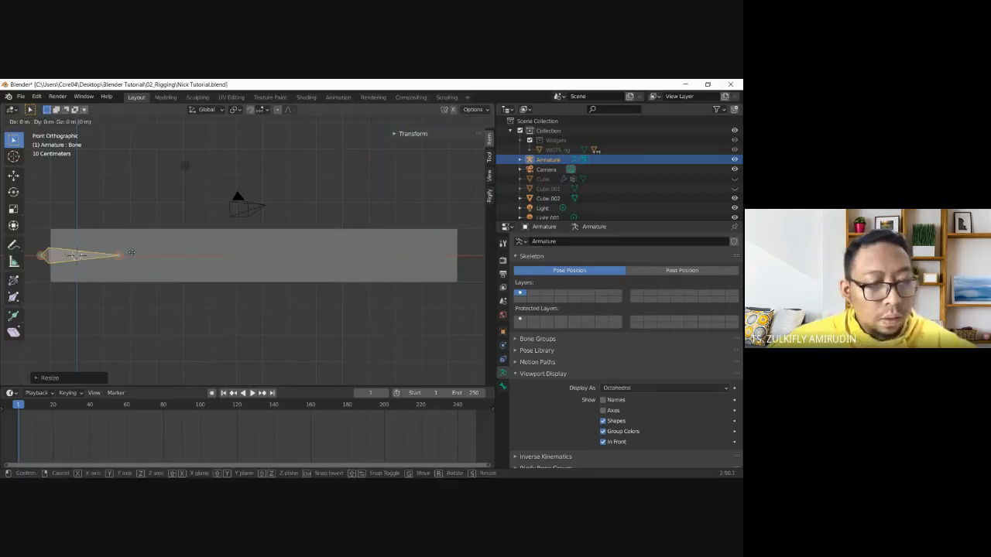
click(148, 252)
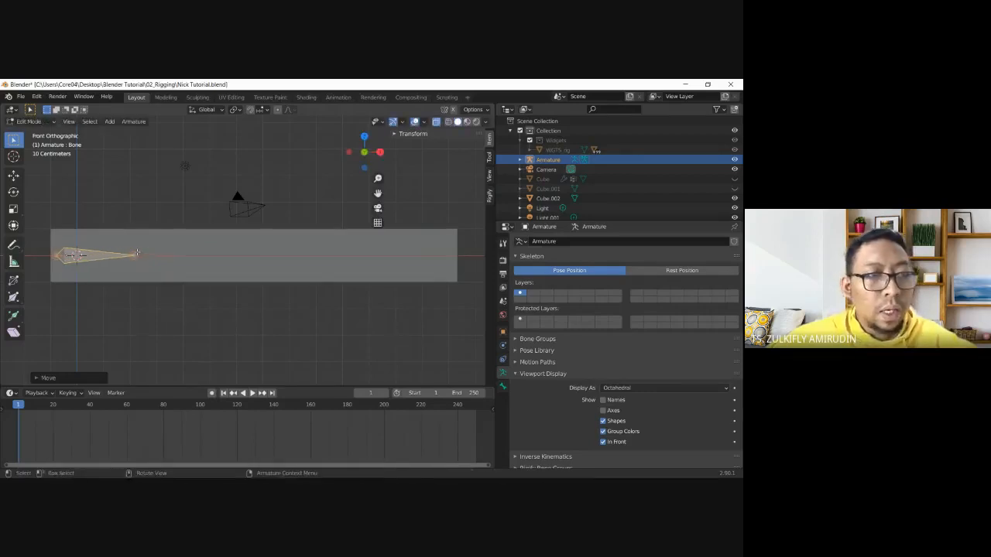
- Extrude four more bones one after another from the bone's tip, forming a straight chain to the bar's far end
click(146, 234)
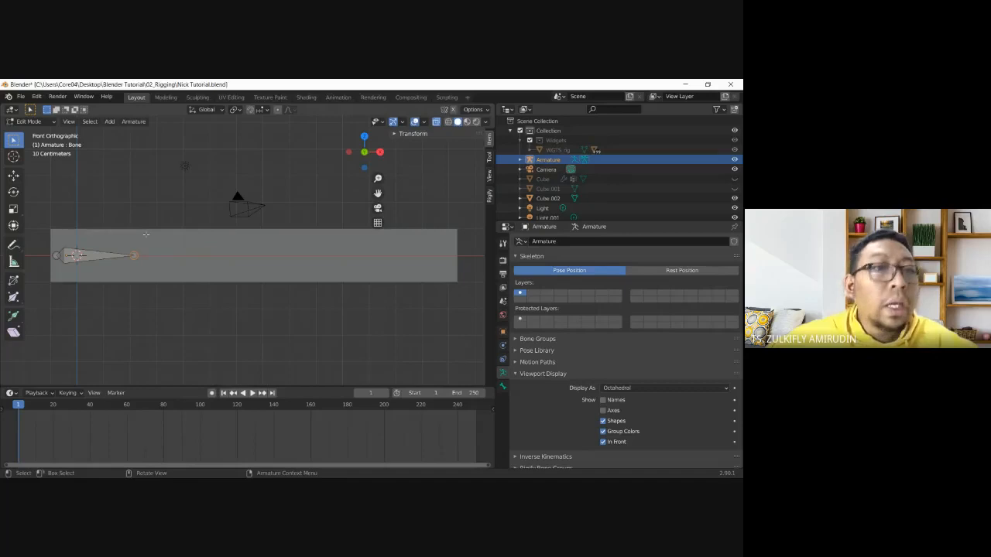
key(e)
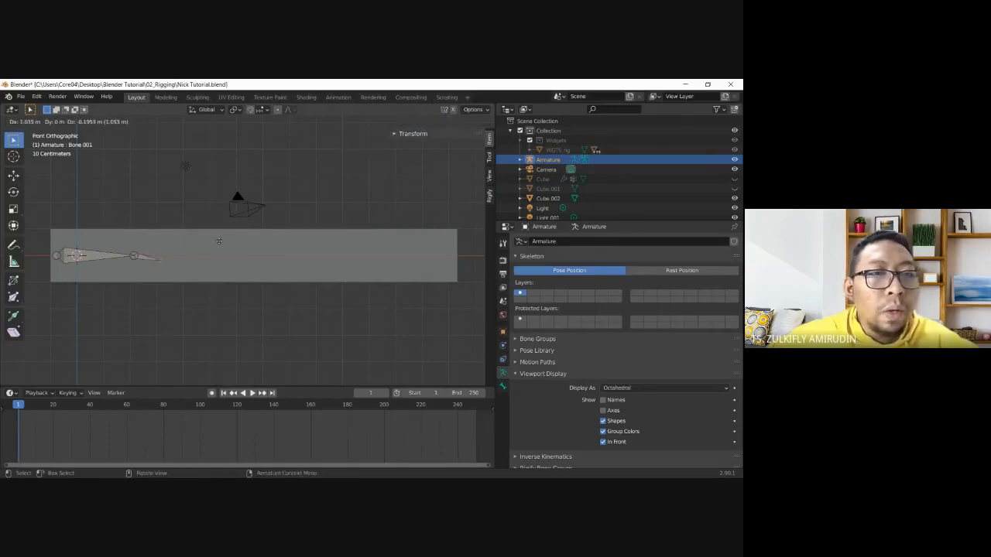
click(269, 237)
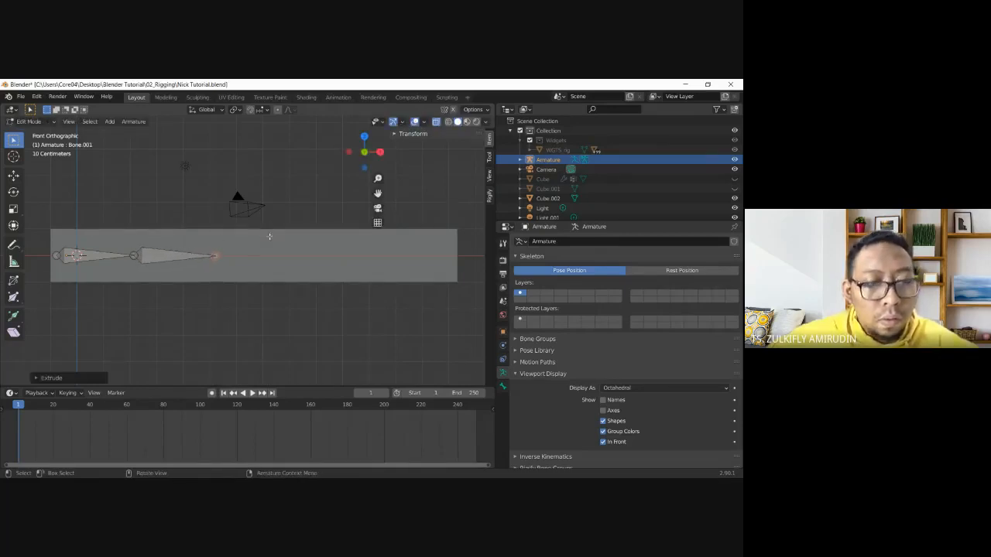
key(e)
click(361, 237)
key(e)
click(463, 245)
key(e)
click(454, 256)
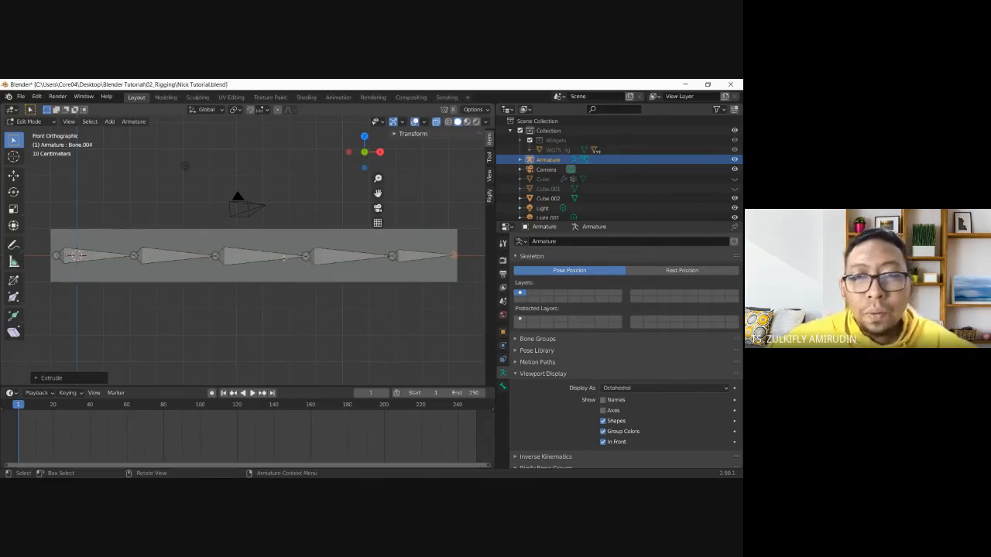
- Try extruding a bone from the joint between the third and fourth bones, and try moving that joint and its neighbour
click(306, 257)
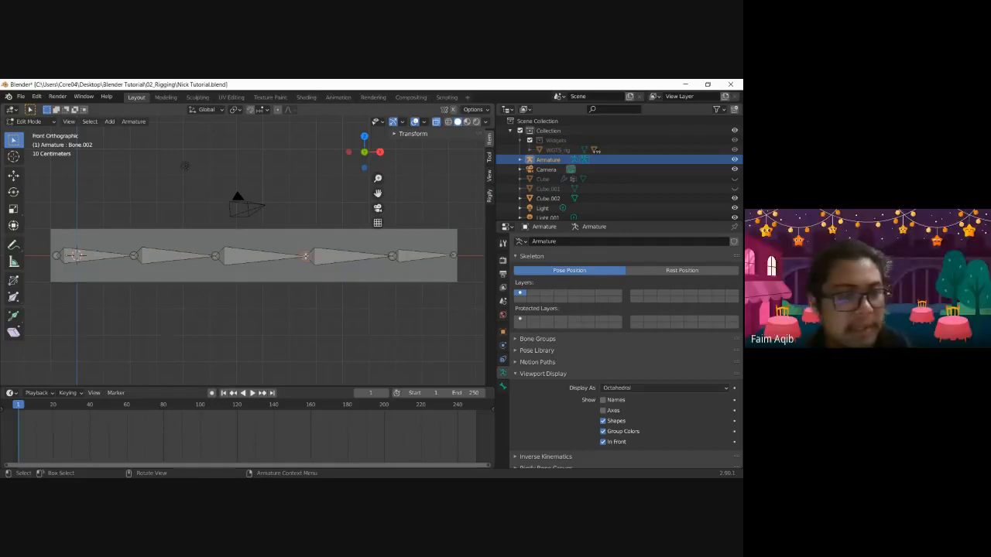
key(e)
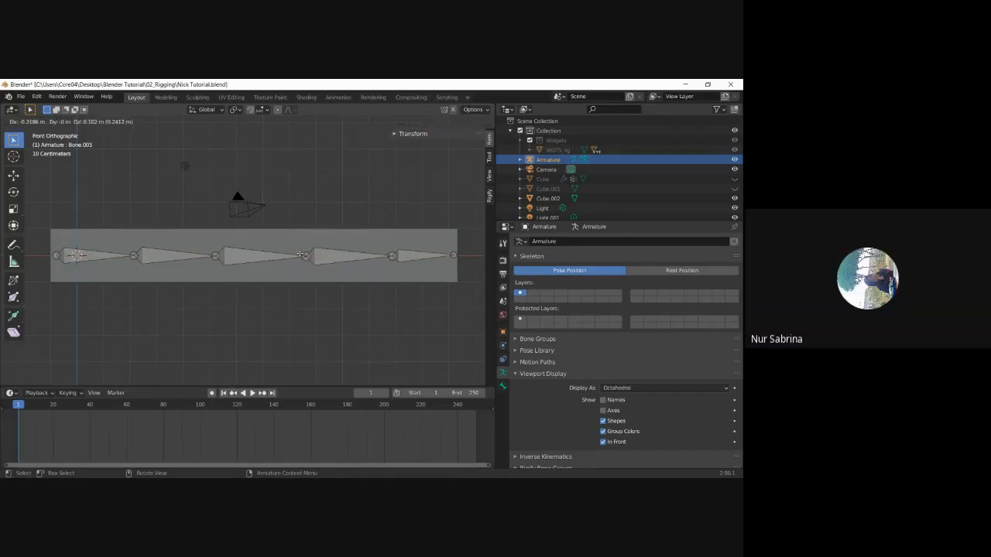
key(Escape)
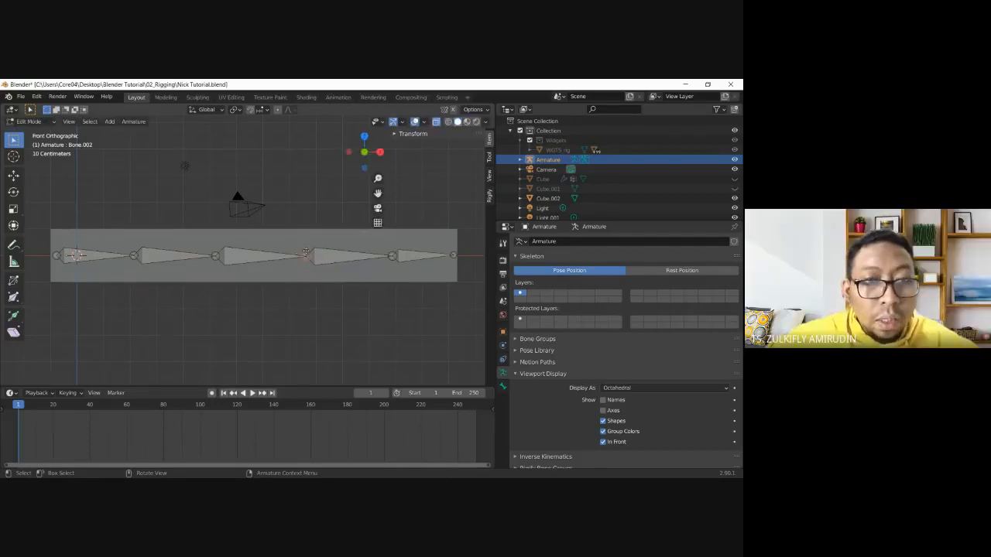
key(g)
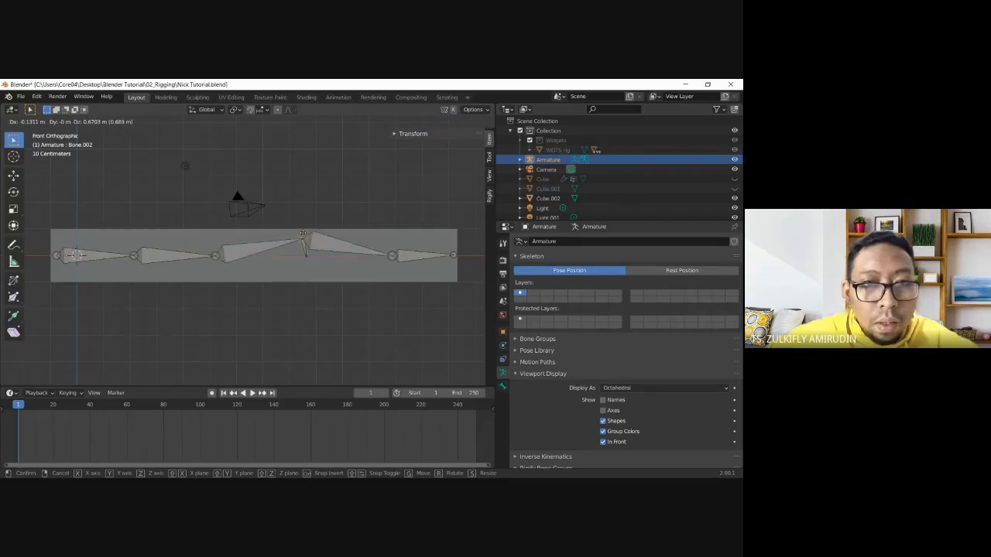
key(Escape)
click(394, 256)
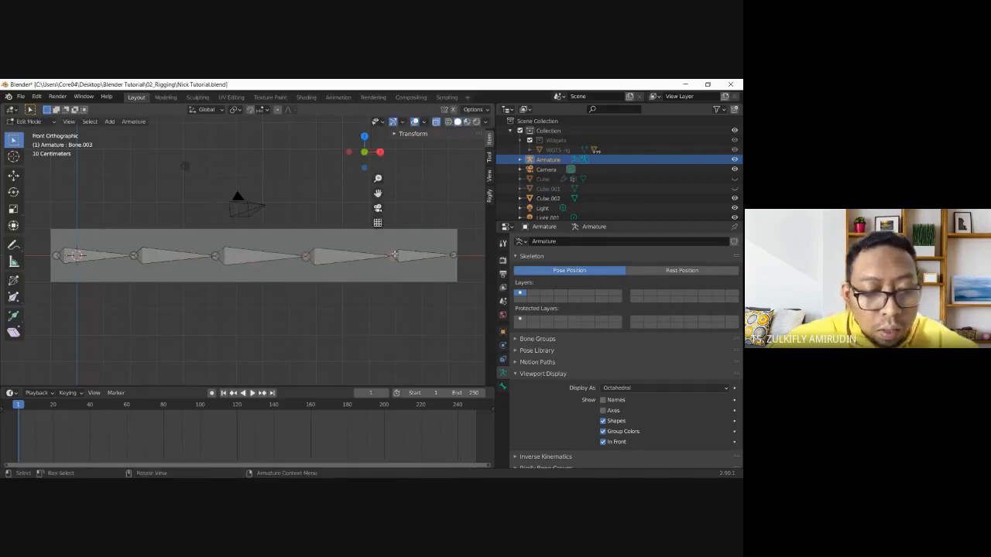
key(g)
key(Escape)
- Raise the joint between the third and fourth bones above the bar and delete the stray bone beneath it
click(307, 259)
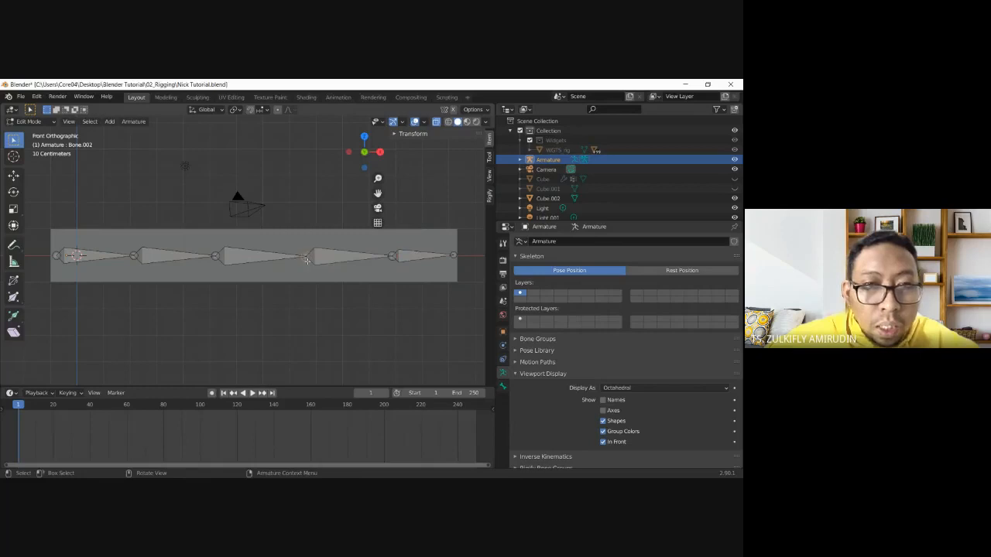
key(g)
click(312, 219)
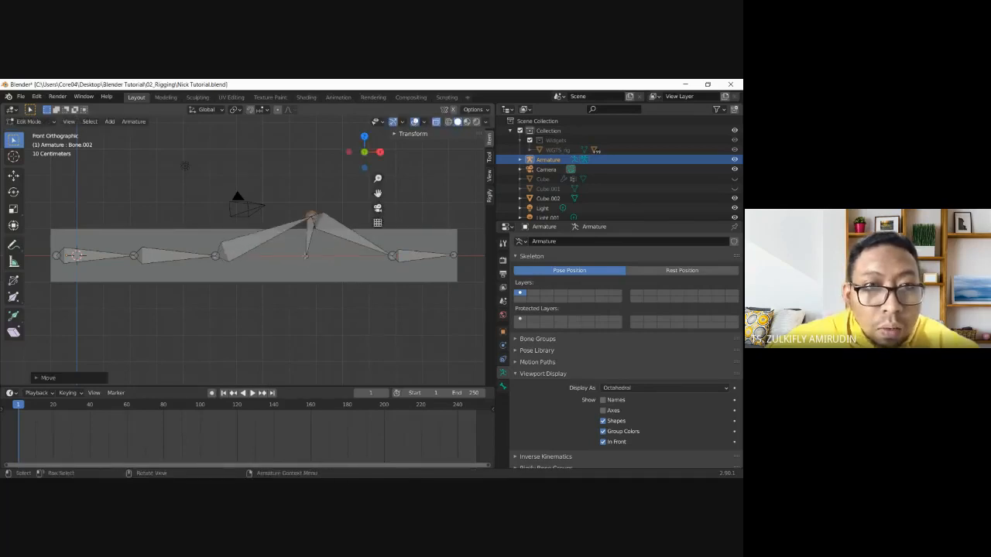
key(x)
key(Escape)
click(308, 249)
key(x)
click(309, 234)
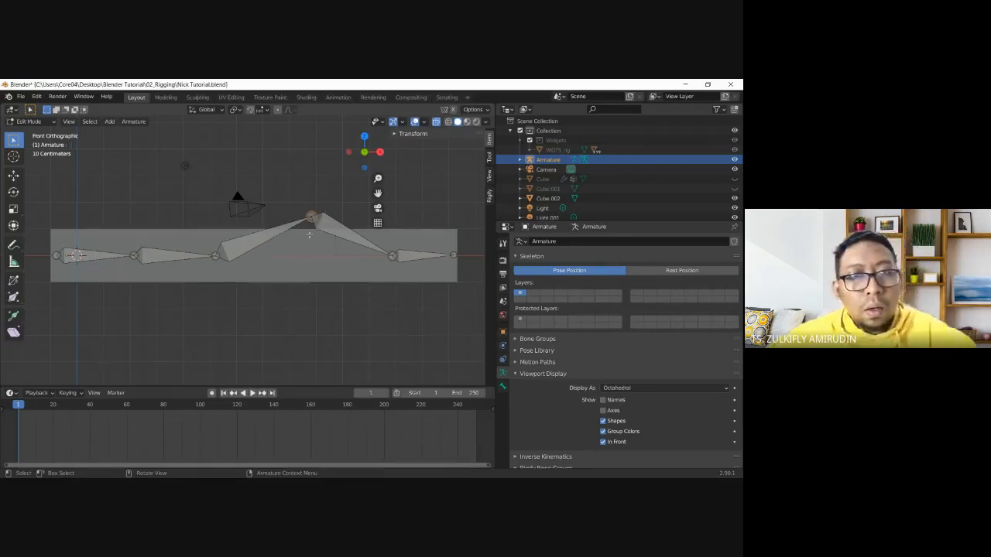
- Move the raised joint back down onto the centre line of the bone chain
click(312, 219)
key(g)
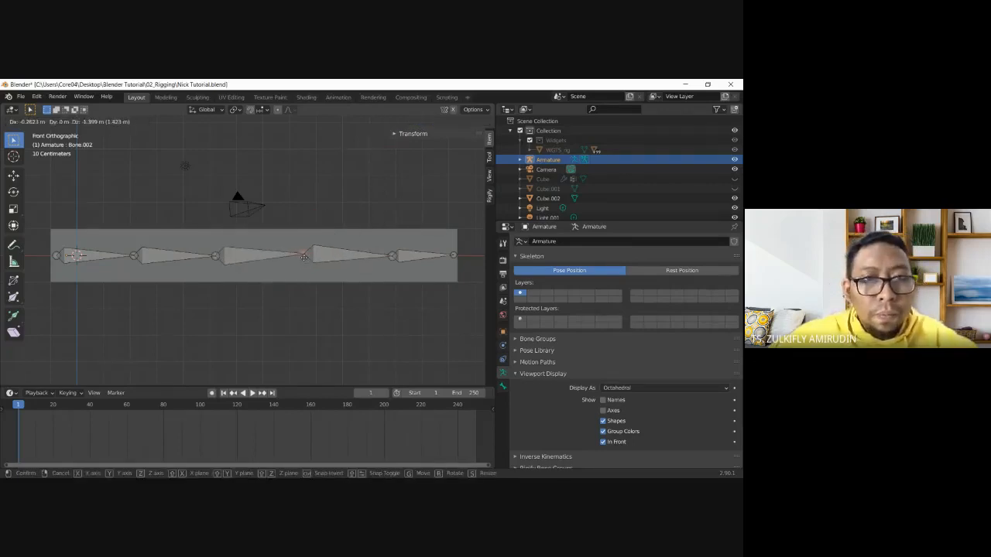
click(301, 258)
- Select each of the five bones in turn, from the first to the last, to check the chain
click(100, 257)
click(172, 256)
click(259, 256)
click(345, 256)
click(421, 254)
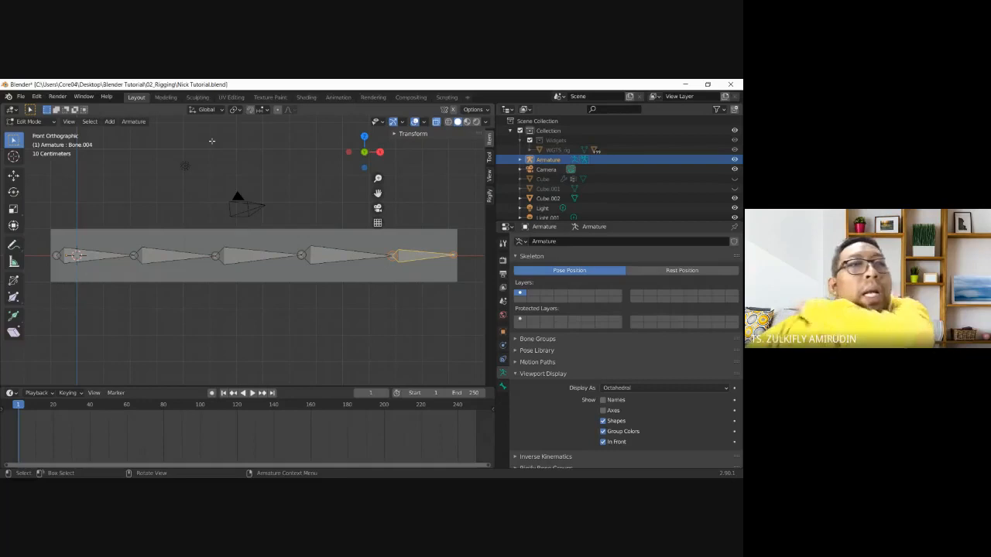
- Switch to Object Mode and check the armature's fit inside the bar from the front, right and top views
click(59, 122)
click(31, 130)
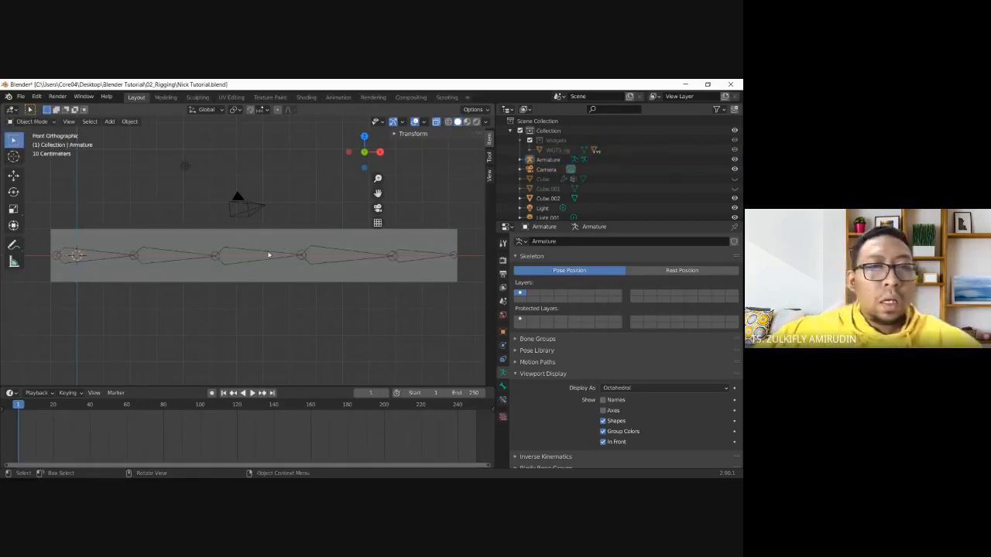
scroll(269, 255, down, 4)
key(KP_3)
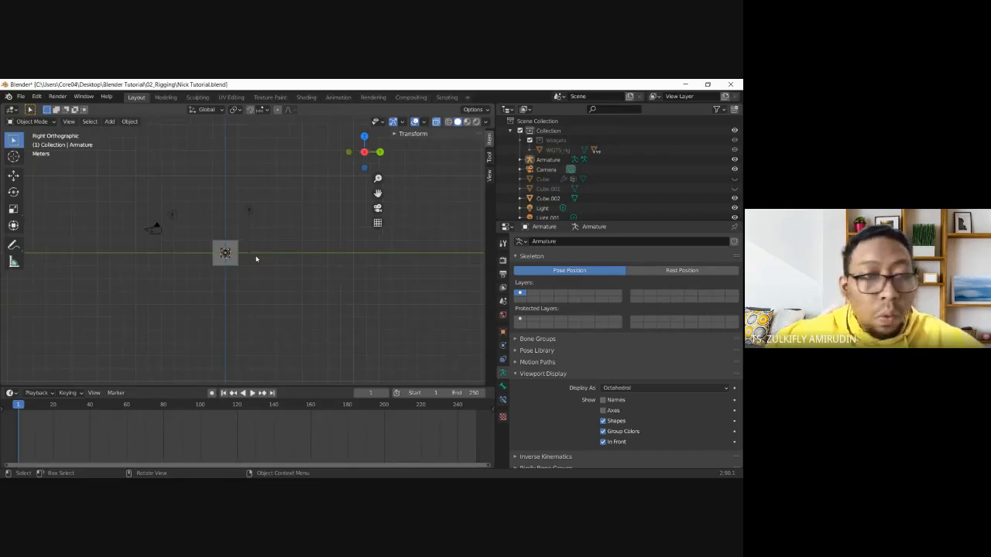
key(KP_7)
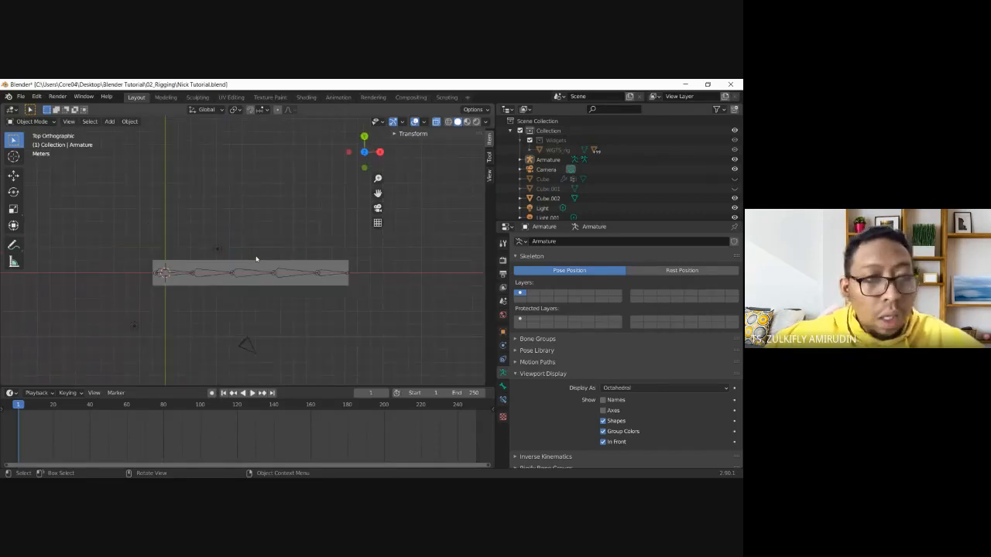
key(KP_1)
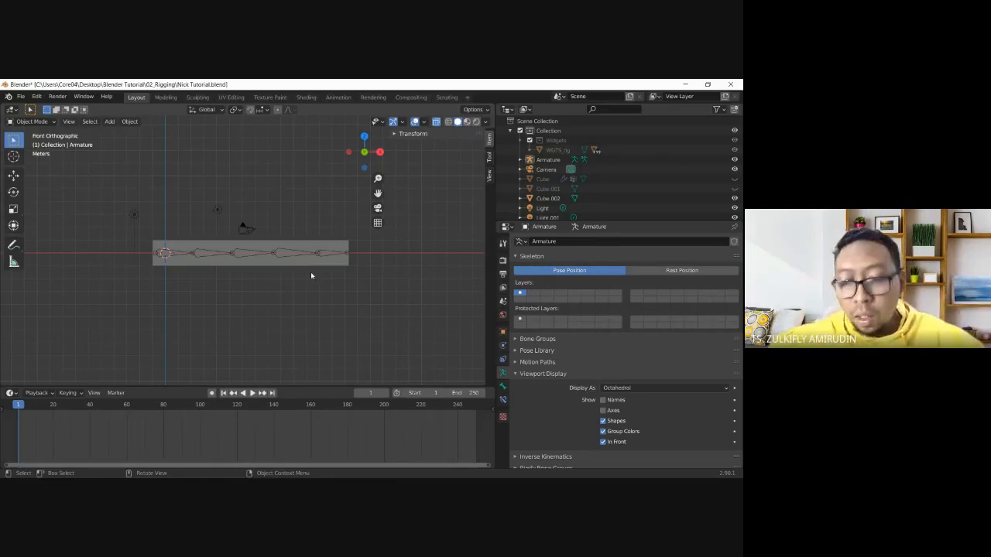
key(KP_3)
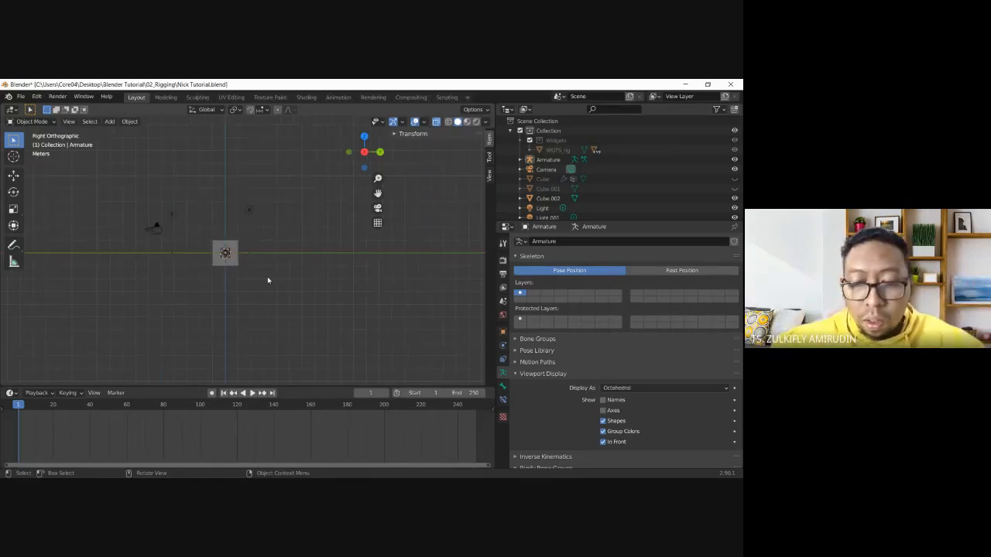
key(KP_7)
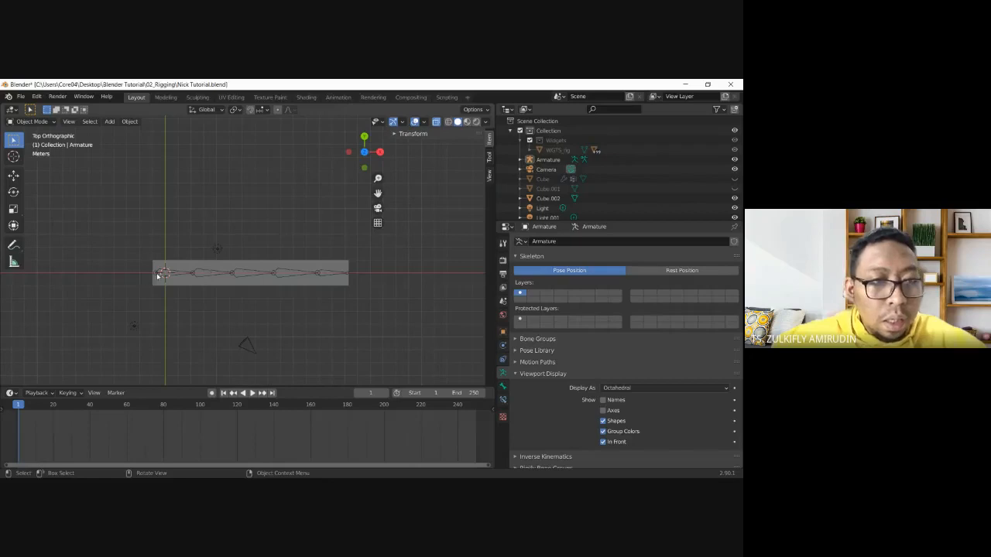
- Move the armature about 2.1 m out of the bar along negative Y and compare their positions from the front and right
click(157, 277)
click(159, 276)
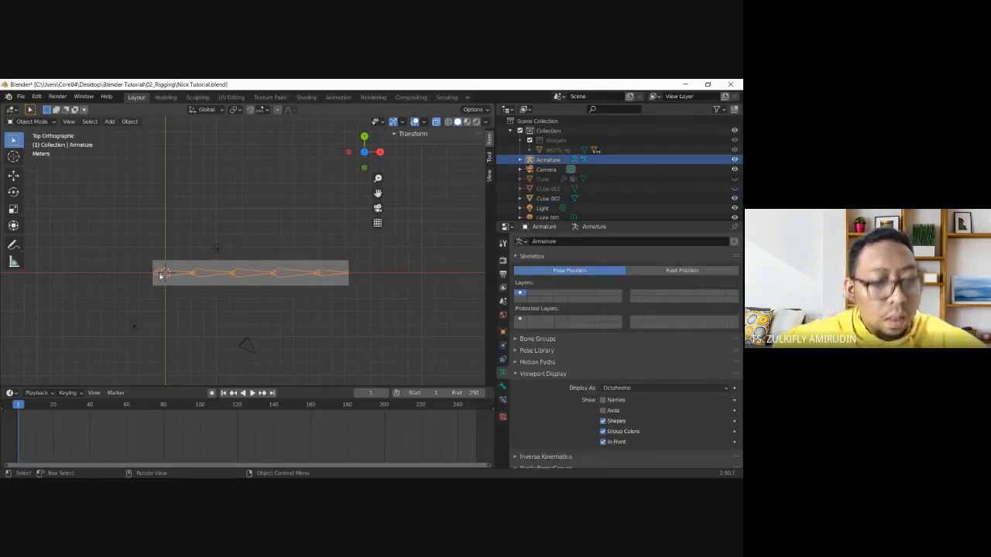
key(g)
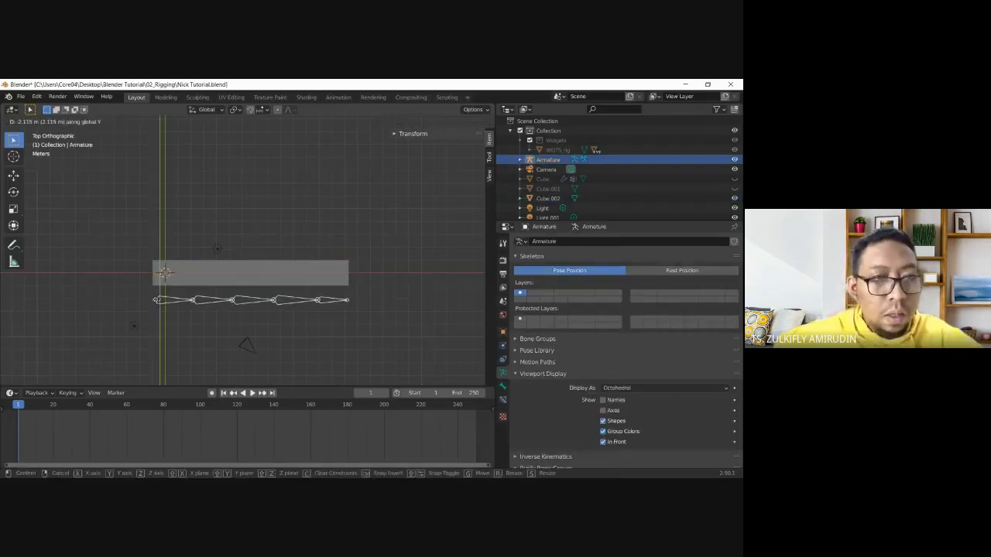
click(157, 303)
key(KP_1)
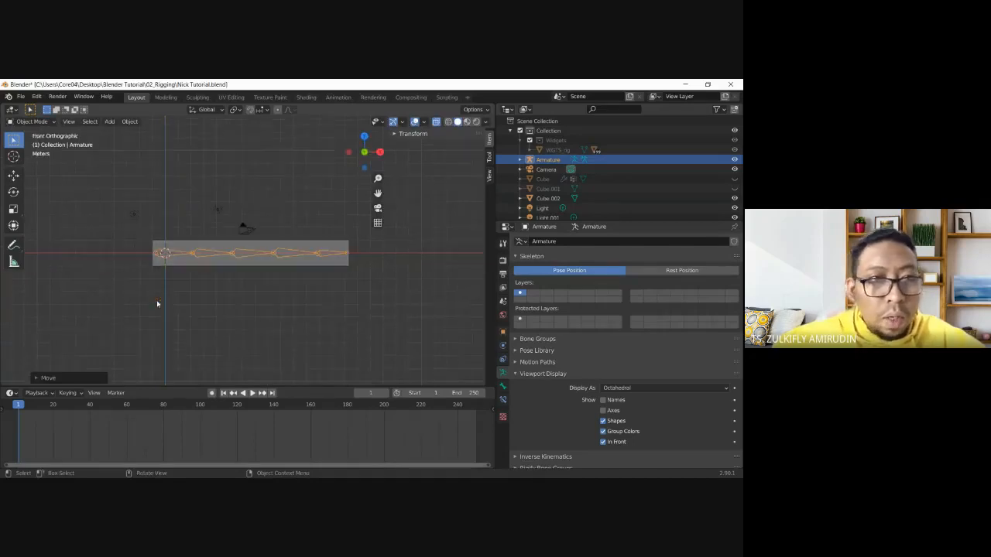
click(246, 269)
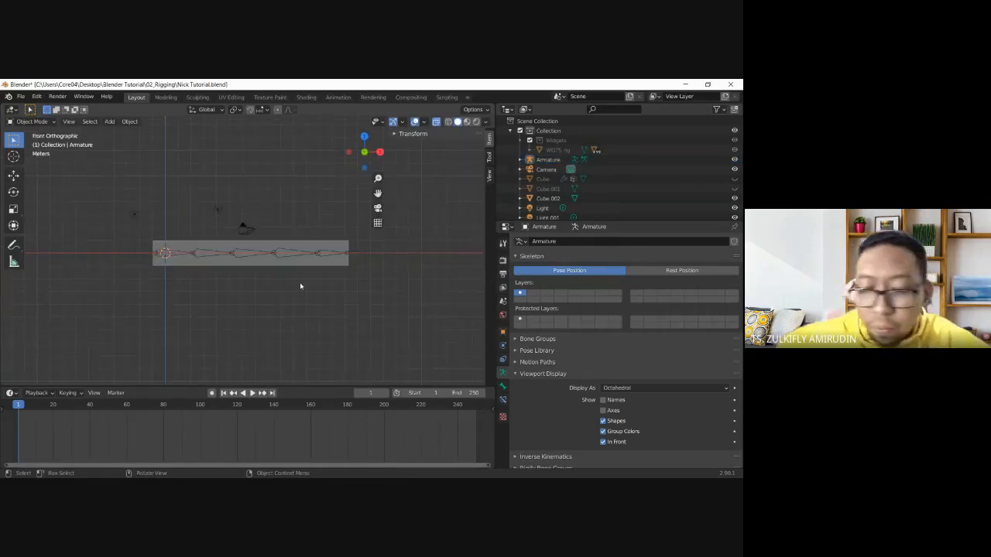
key(KP_3)
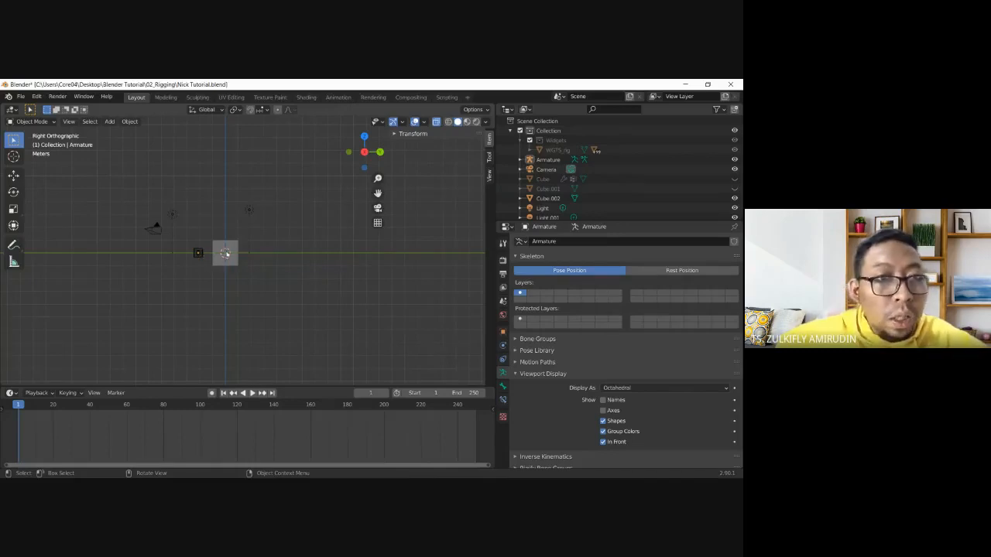
click(227, 253)
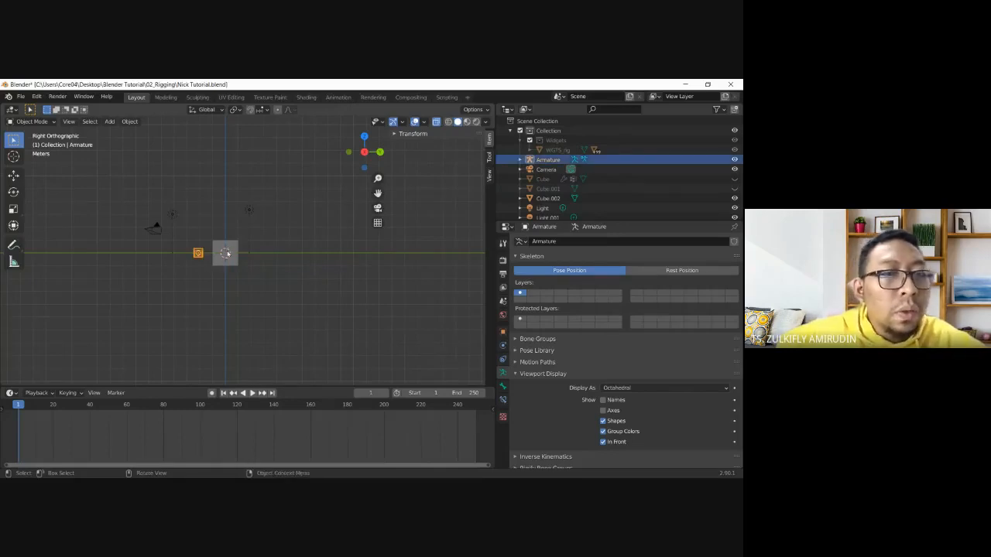
key(KP_1)
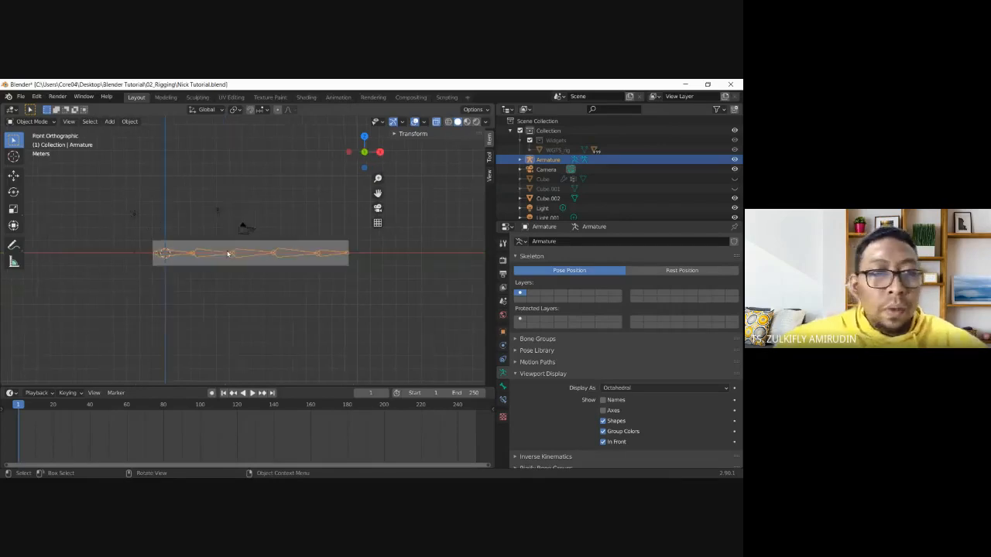
- Parent the bar to the armature using Armature Deform with Automatic Weights and clear the selection
click(246, 248)
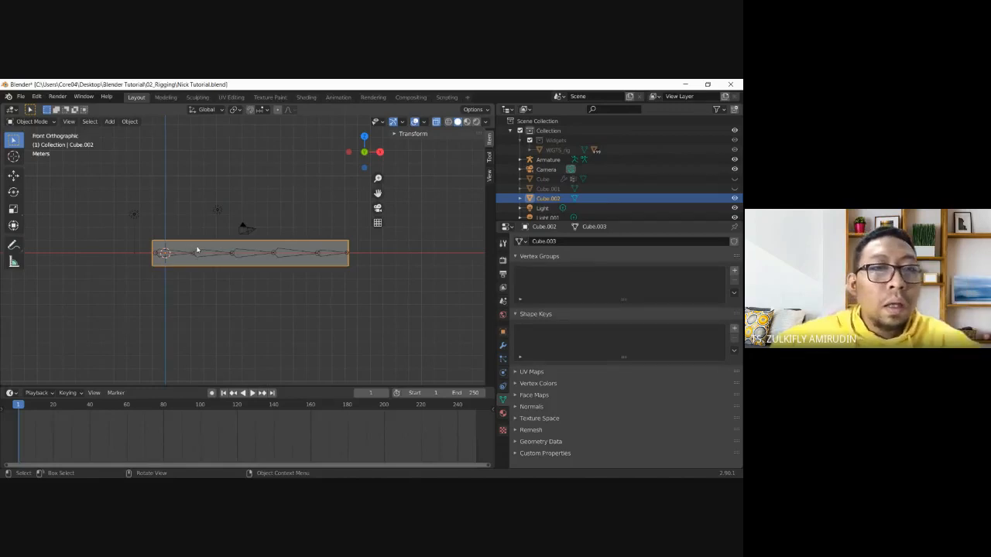
scroll(194, 248, up, 1)
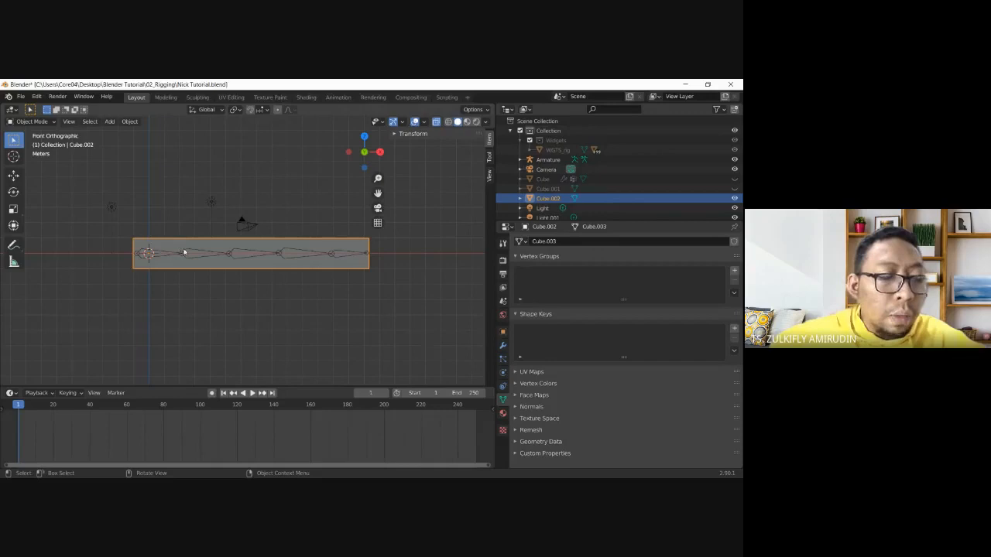
shift+click(183, 256)
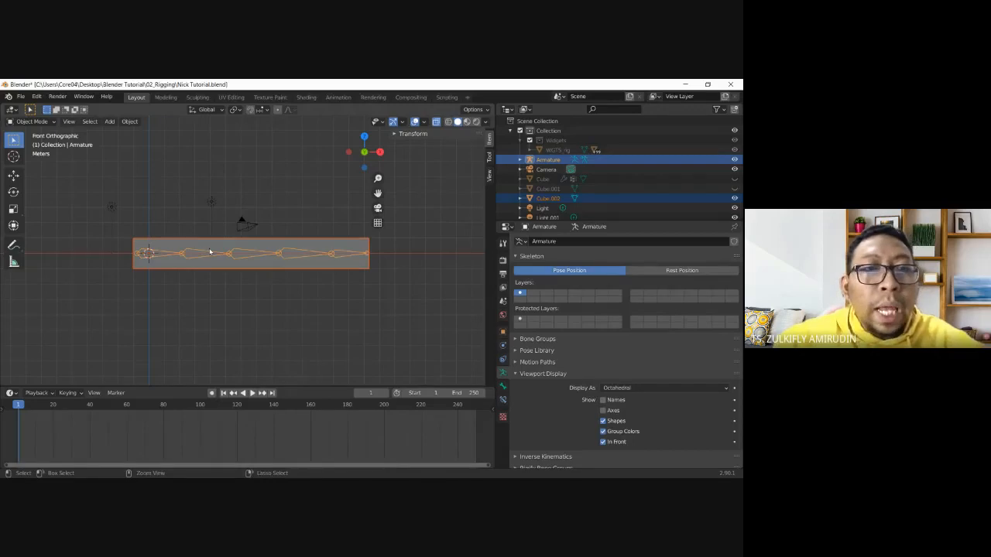
key(ctrl+p)
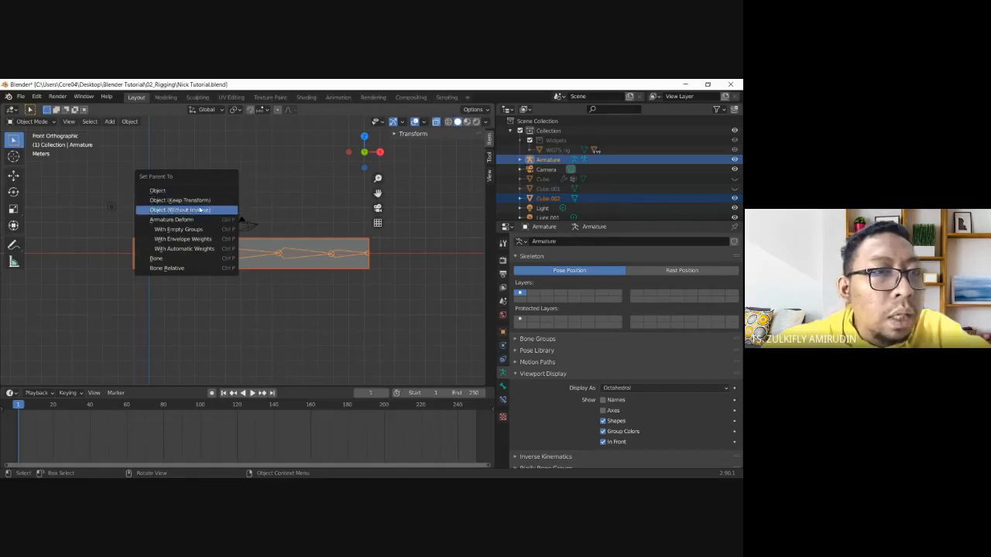
click(192, 249)
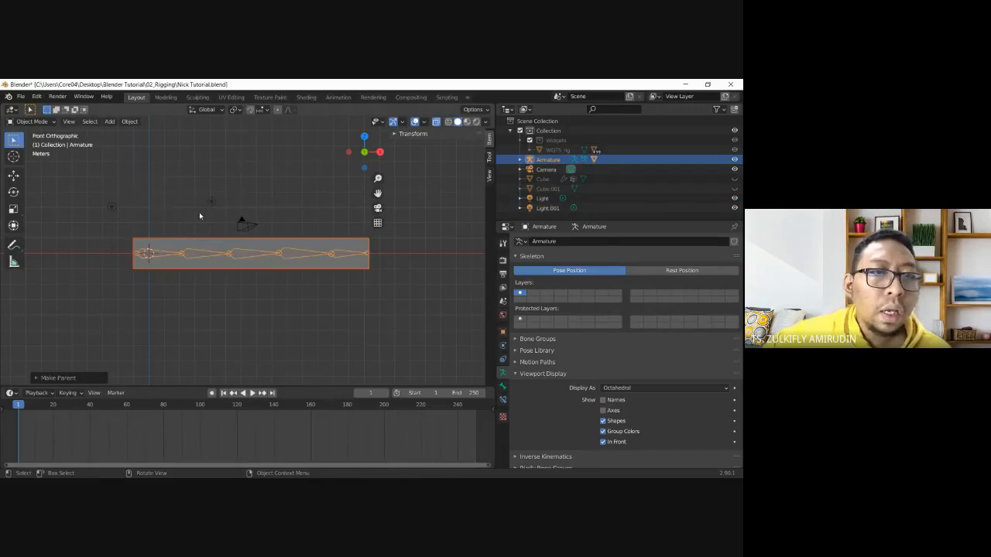
click(199, 216)
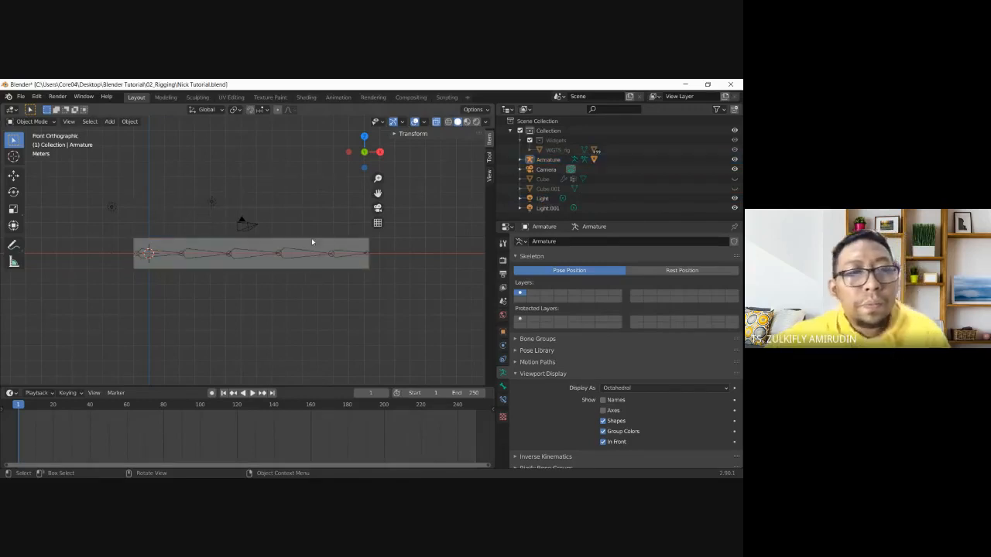
- Put the armature in Pose Mode and try rotating the last bone upward to test how the bar deforms
click(199, 257)
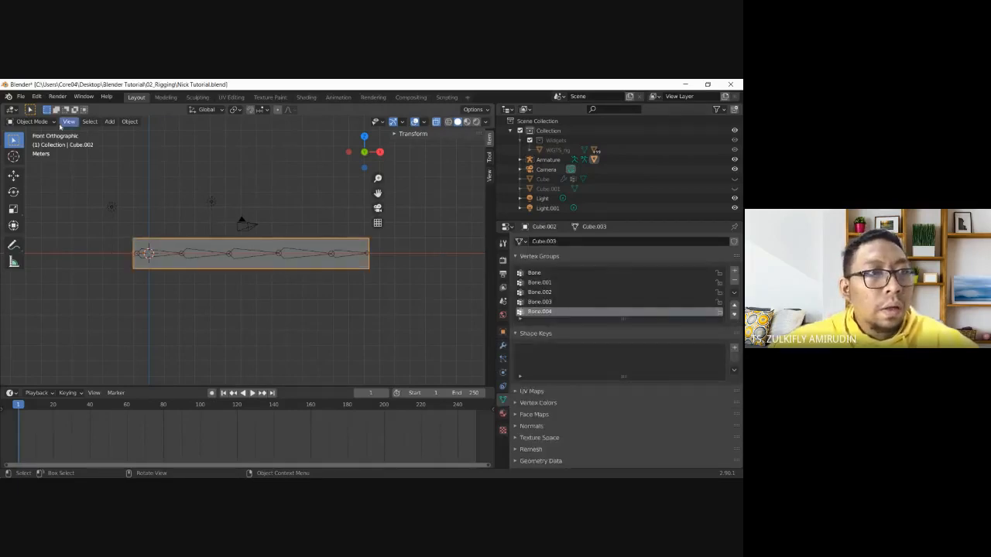
click(161, 256)
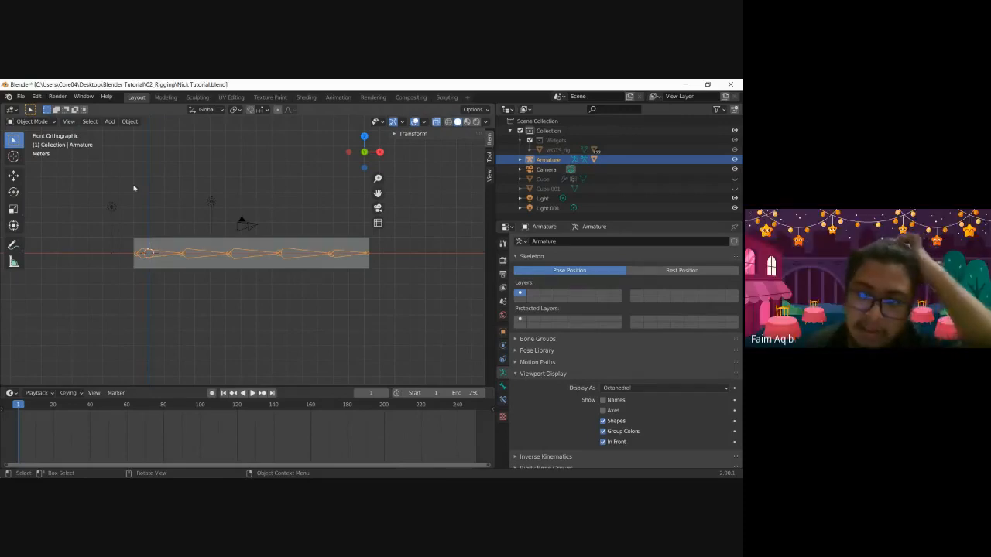
click(53, 122)
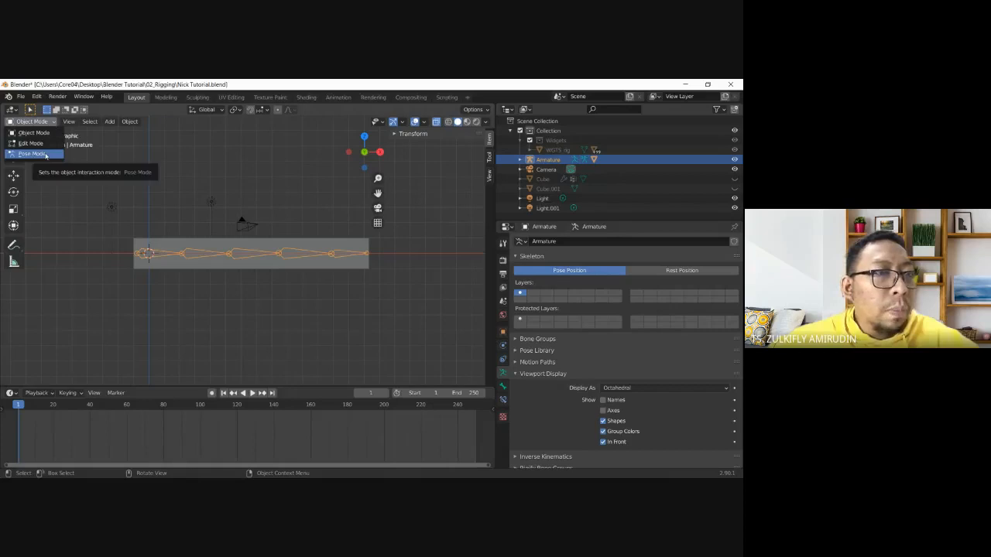
click(32, 153)
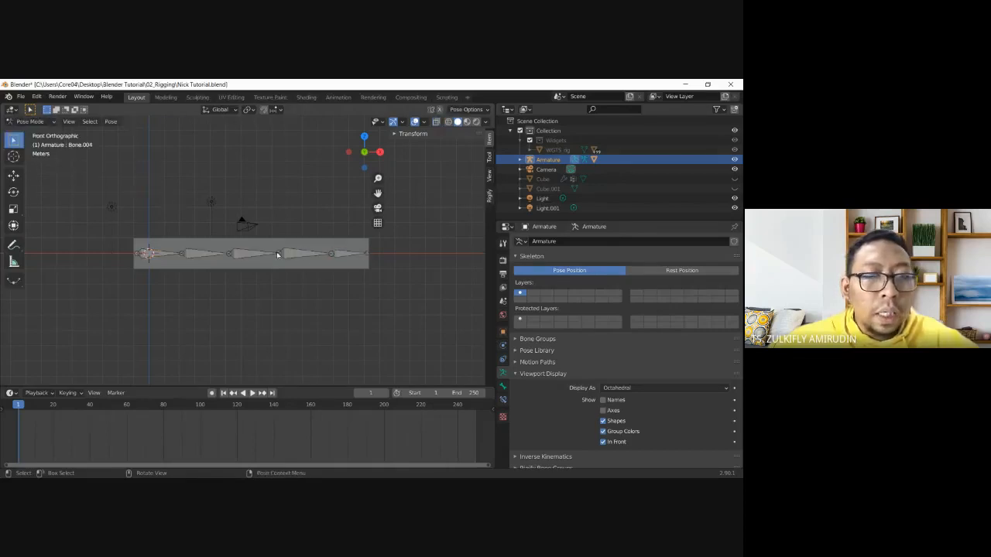
click(364, 253)
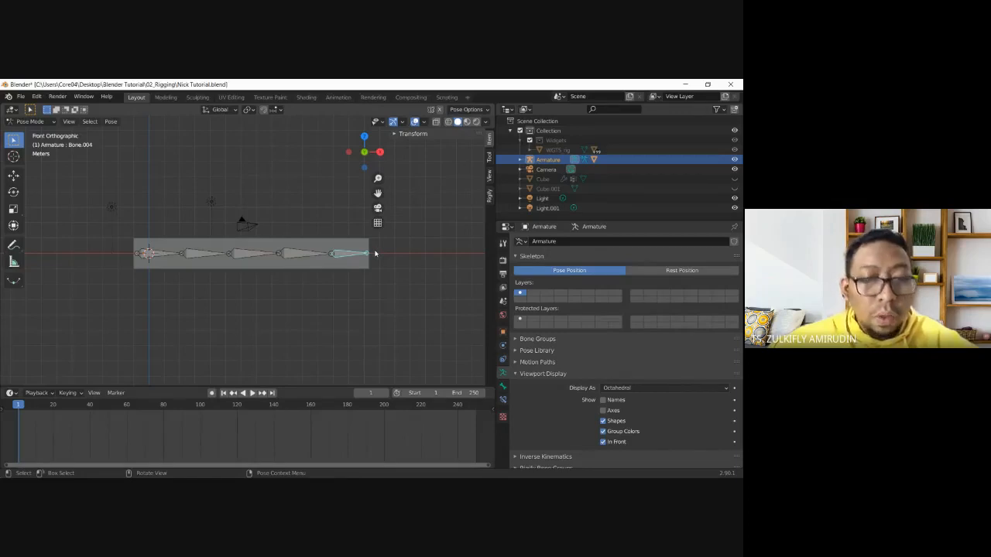
key(r)
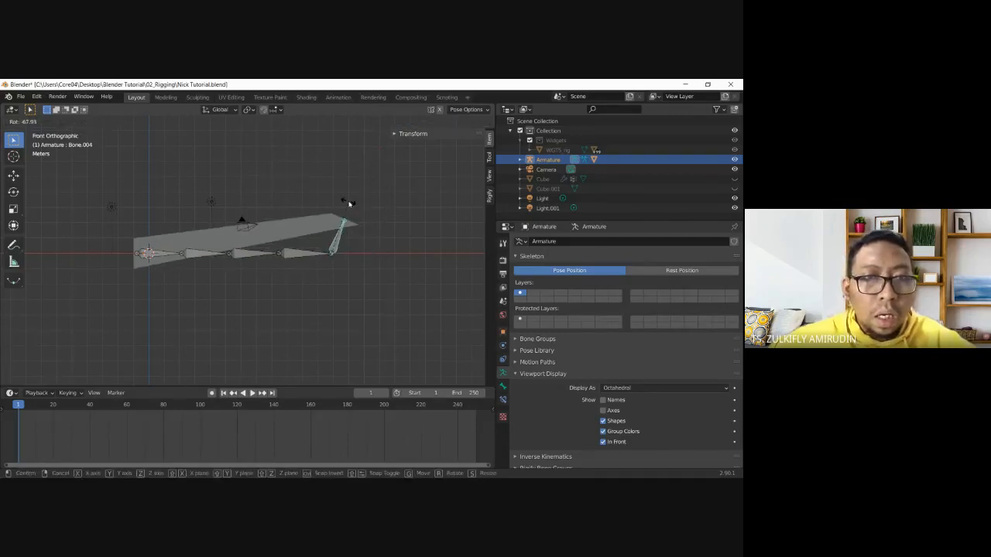
key(Escape)
- Try rotating the fourth and third bones upward in turn, and select the second and first bones
click(307, 253)
key(r)
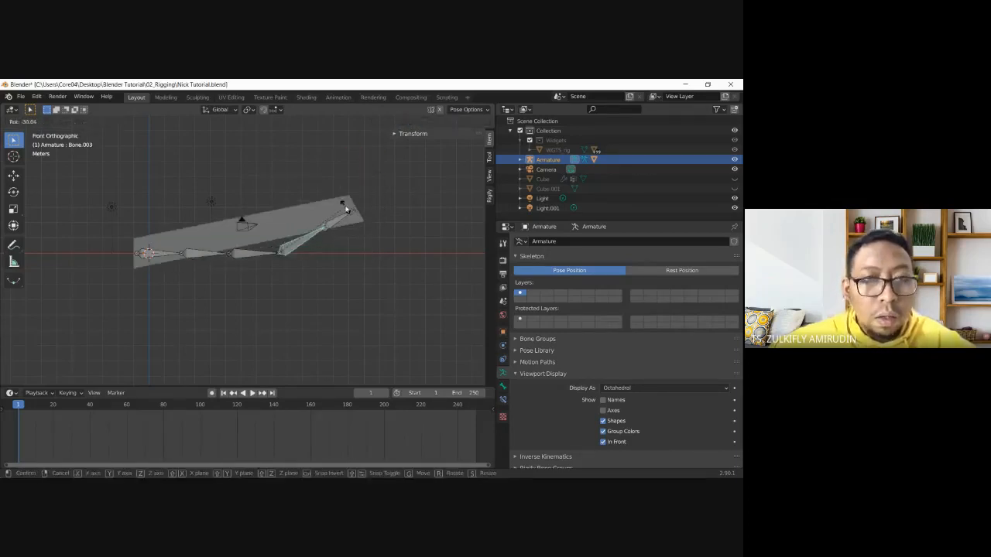
key(Escape)
click(254, 253)
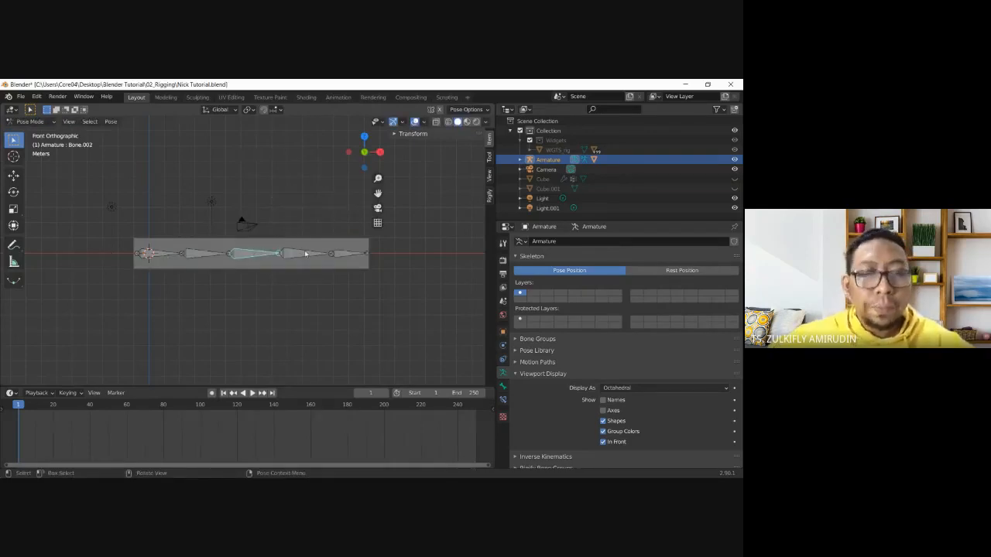
key(r)
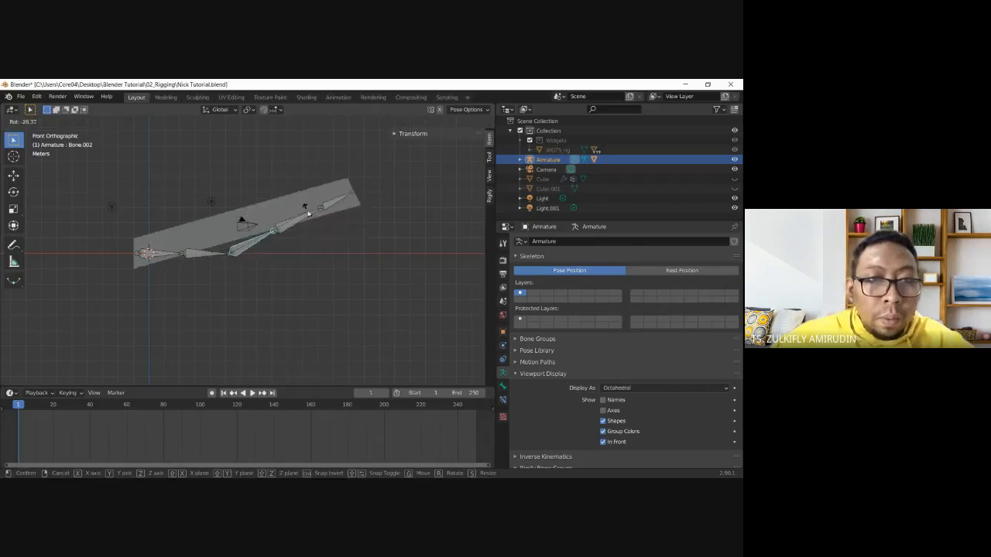
key(Escape)
click(235, 255)
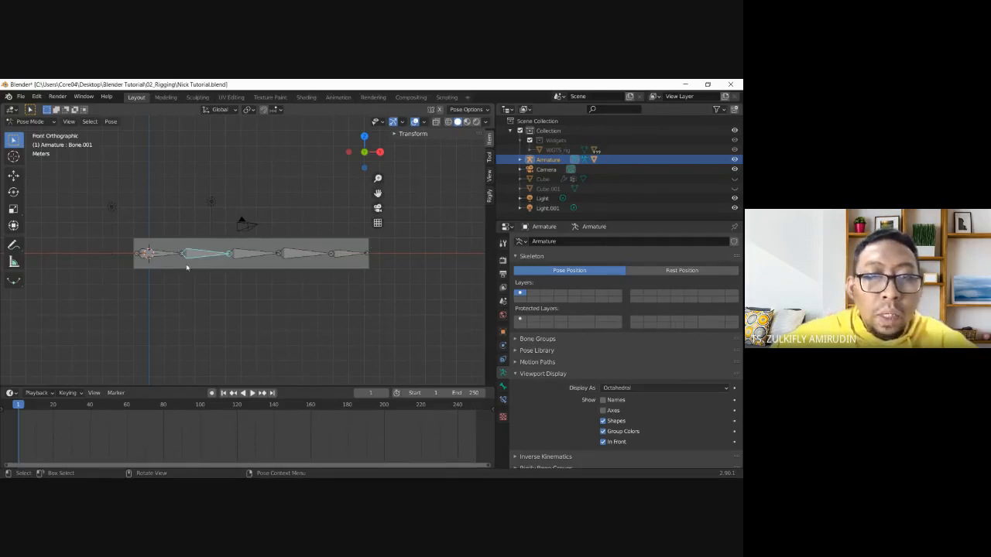
click(284, 262)
click(162, 255)
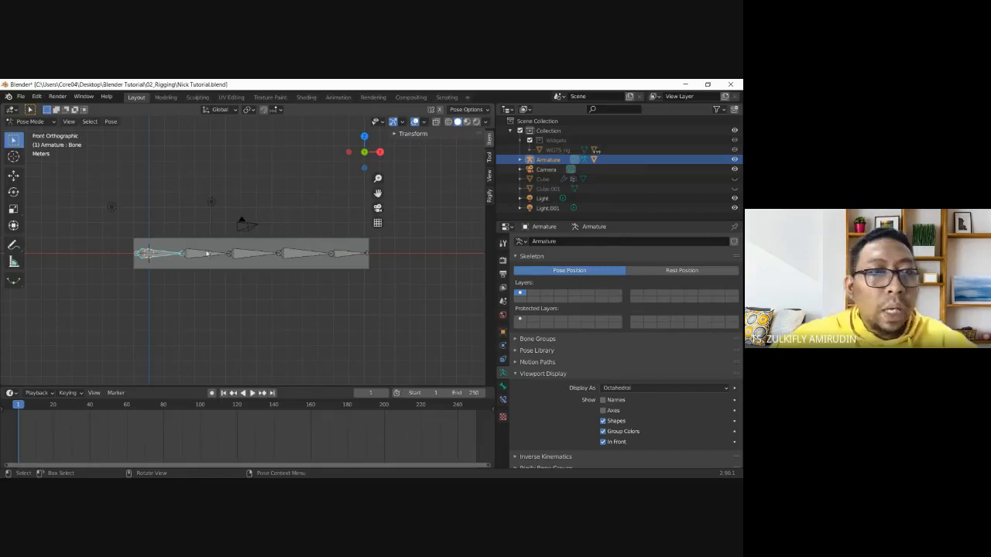
- Return to Object Mode and delete the armature from the scene
click(31, 122)
click(31, 134)
click(211, 202)
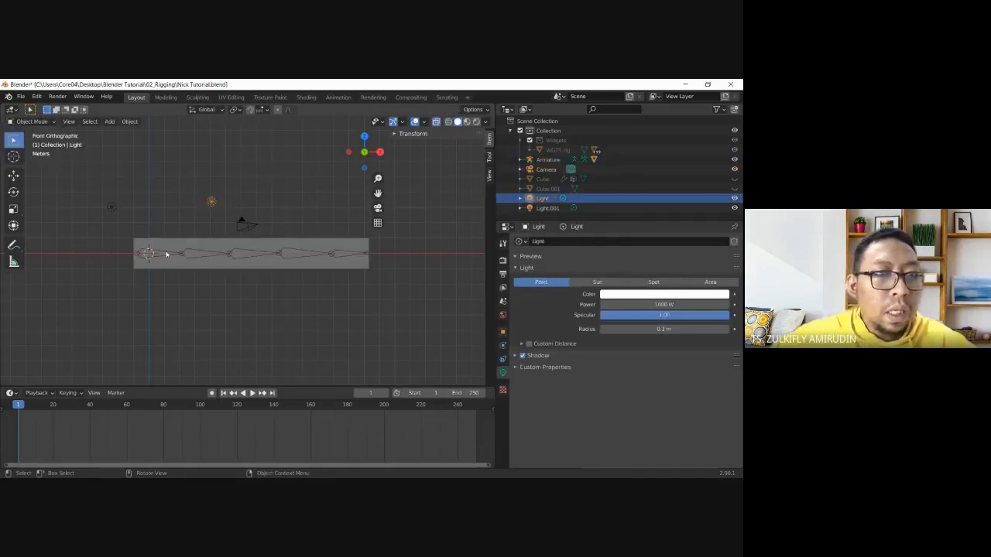
click(190, 257)
key(Delete)
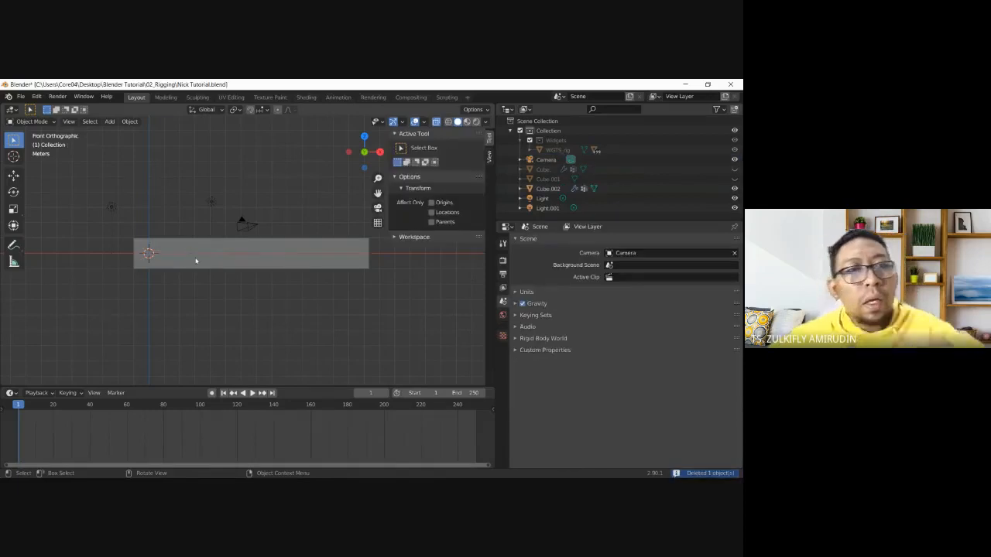
- Add two vertical loop cuts across the bar in Edit Mode and select the one nearer its positive X end
click(213, 268)
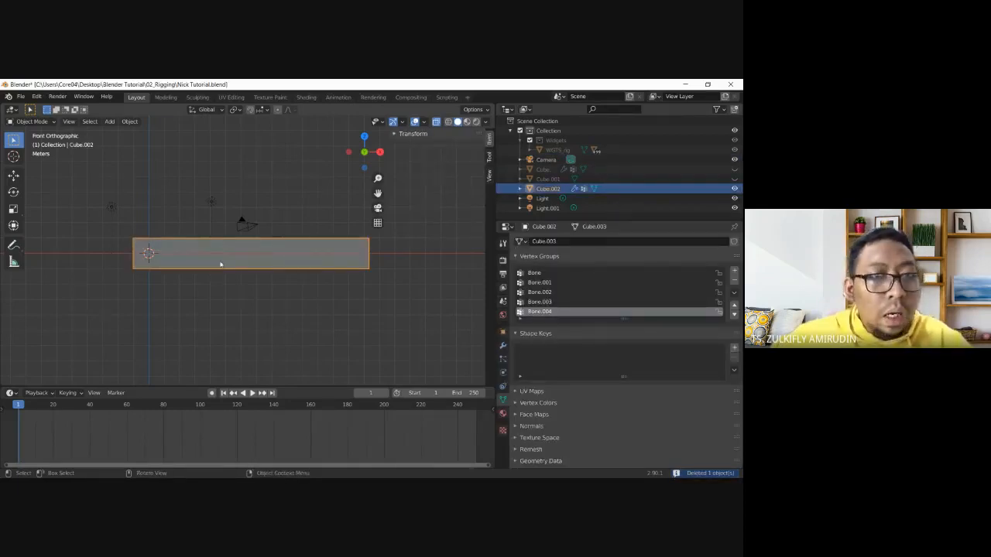
click(31, 121)
click(32, 143)
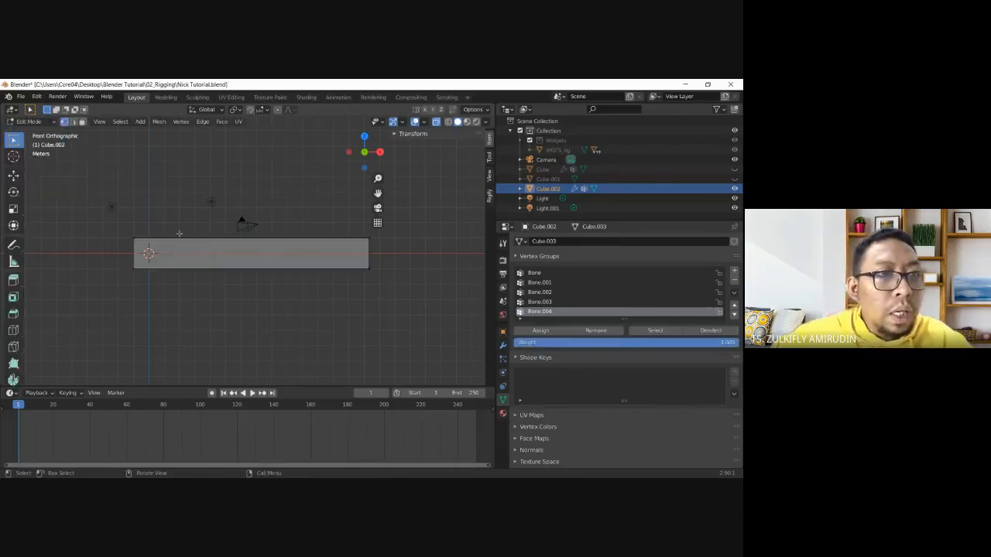
key(ctrl+r)
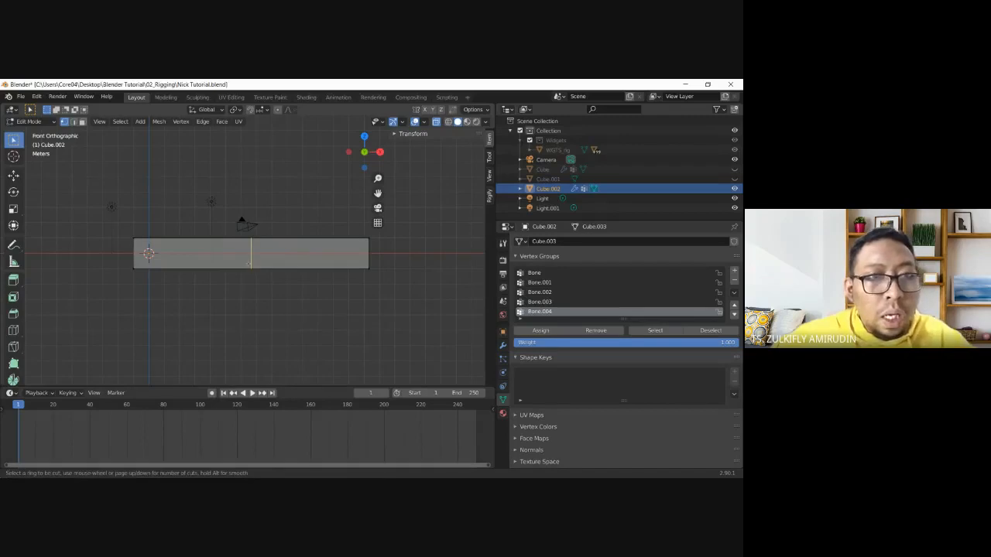
scroll(249, 264, up, 1)
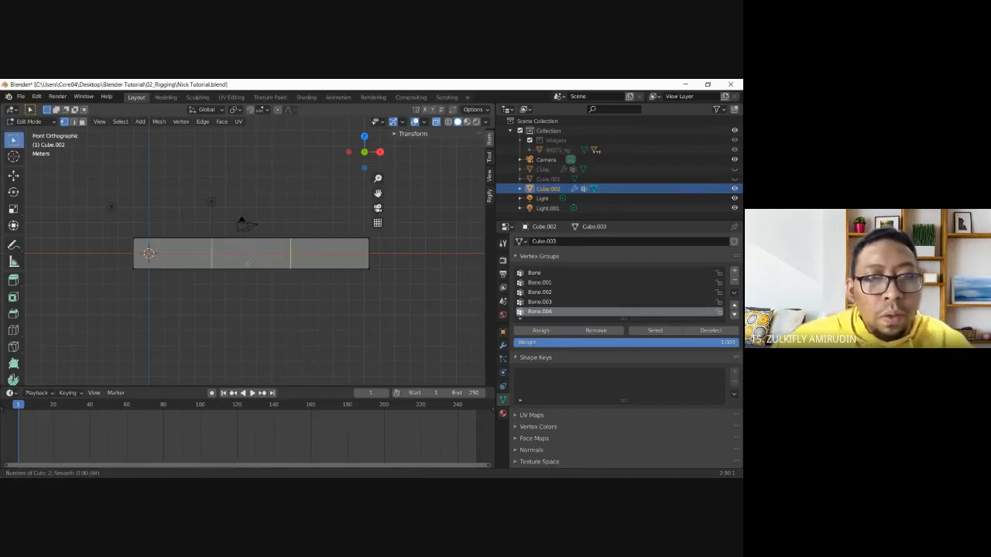
scroll(249, 264, up, 1)
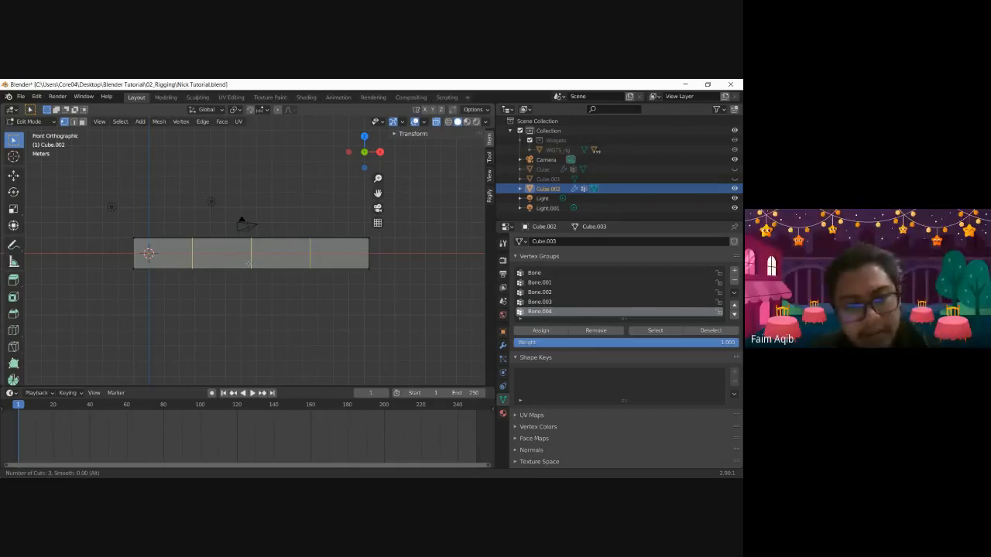
click(249, 264)
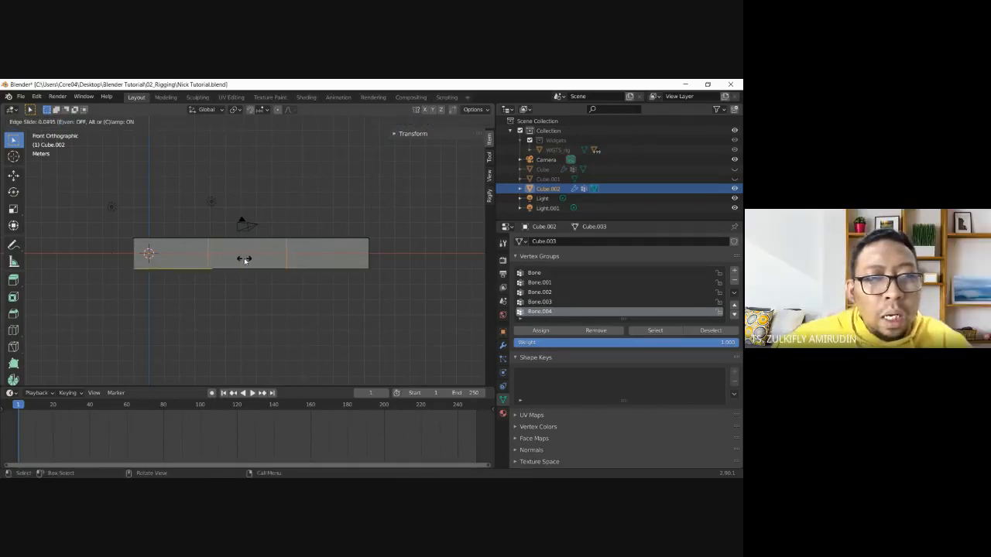
click(244, 259)
drag(277, 227, 298, 283)
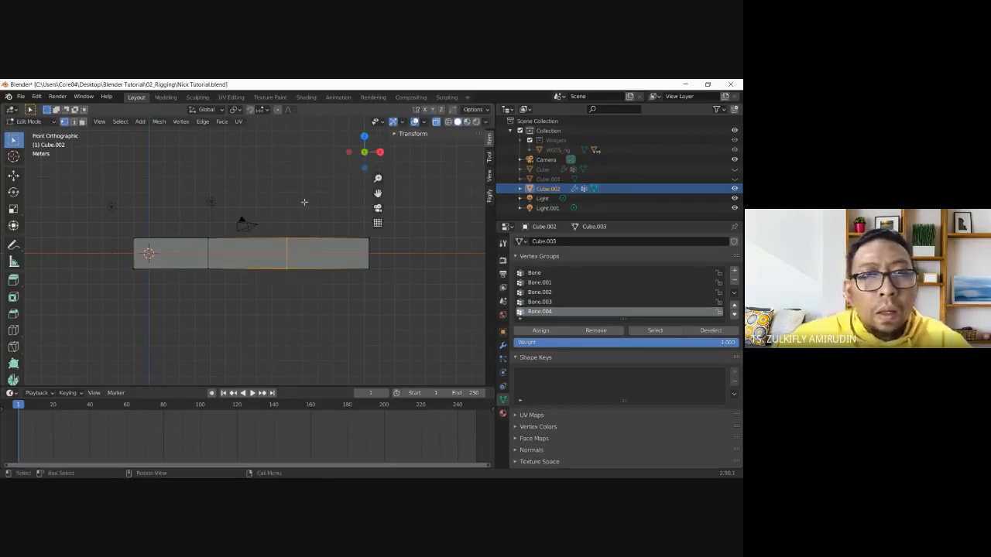
key(r)
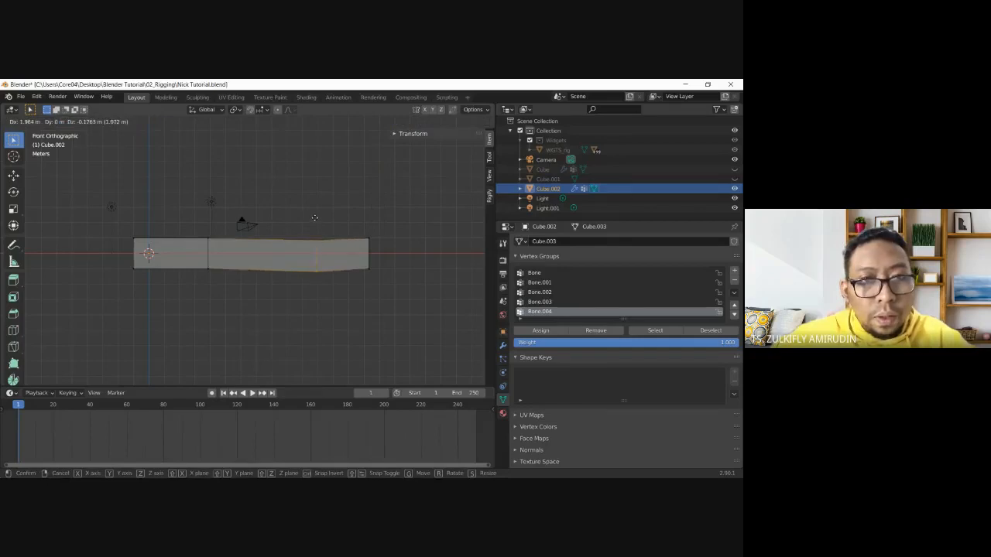
key(Escape)
key(h)
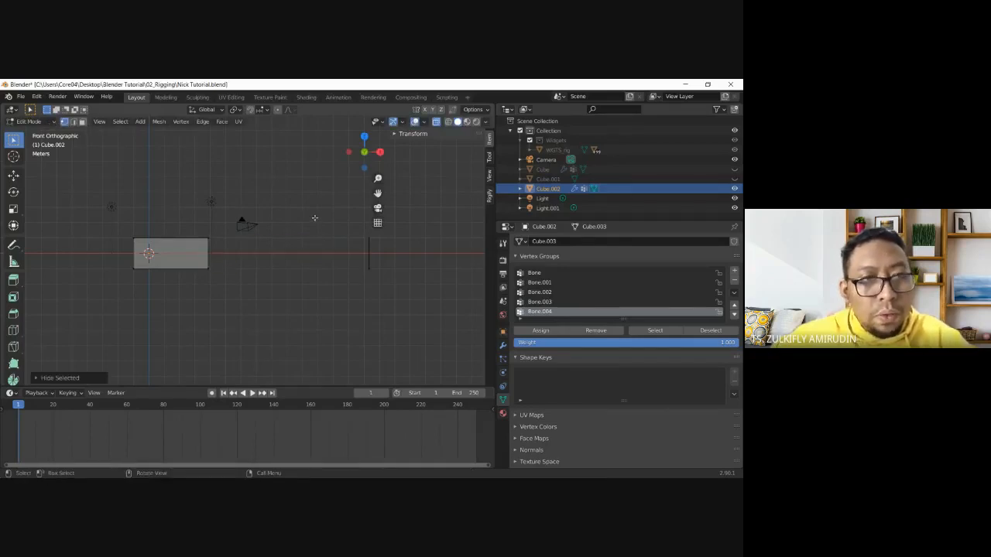
key(alt+h)
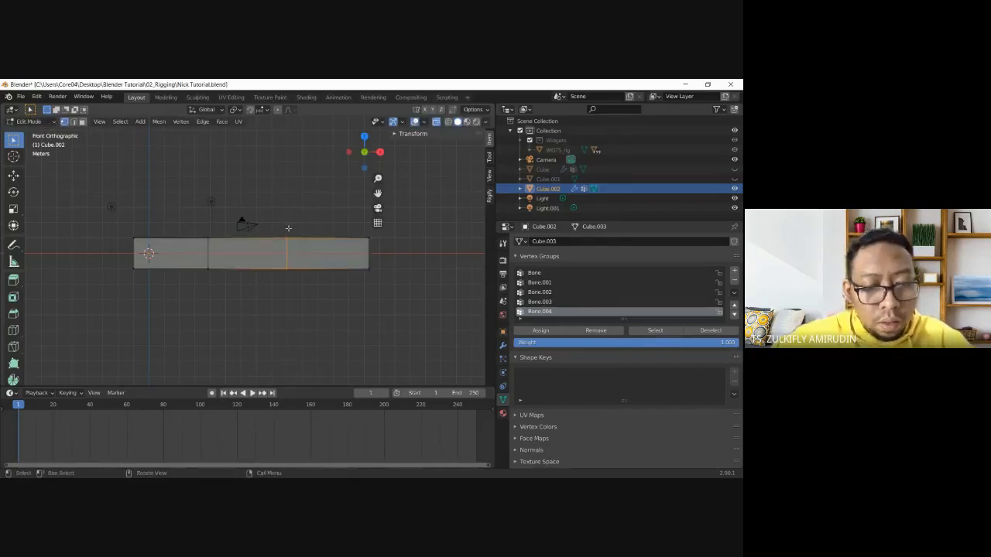
- Move the selected loop about 2 m along positive X and the other loop about 1.2 m the same way
key(g)
key(x)
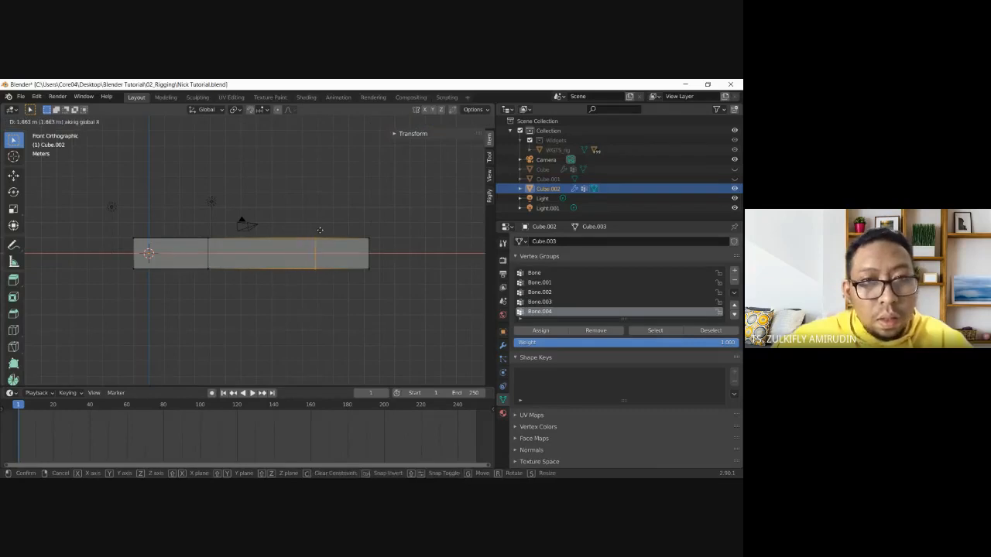
click(320, 230)
drag(199, 224, 228, 288)
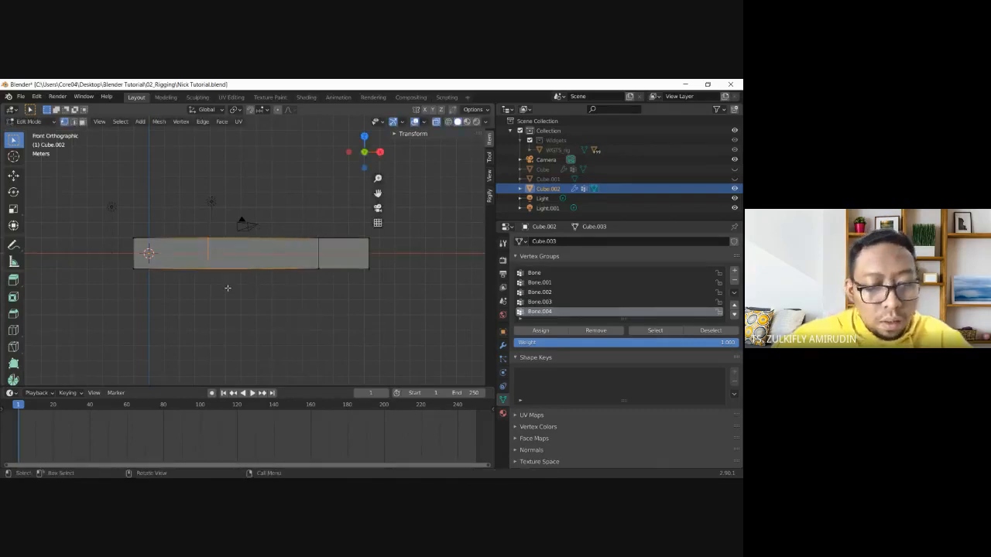
key(g)
key(x)
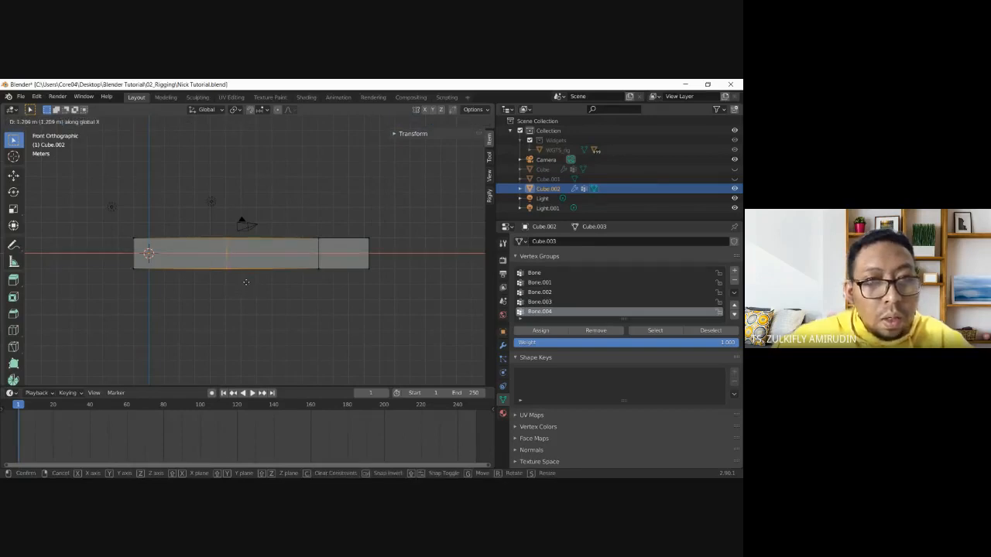
click(246, 282)
- Narrow the bar at the loop nearest its positive X end by moving the loop's upper vertices down and lower vertices up about 0.25 m
drag(313, 229, 328, 248)
key(g)
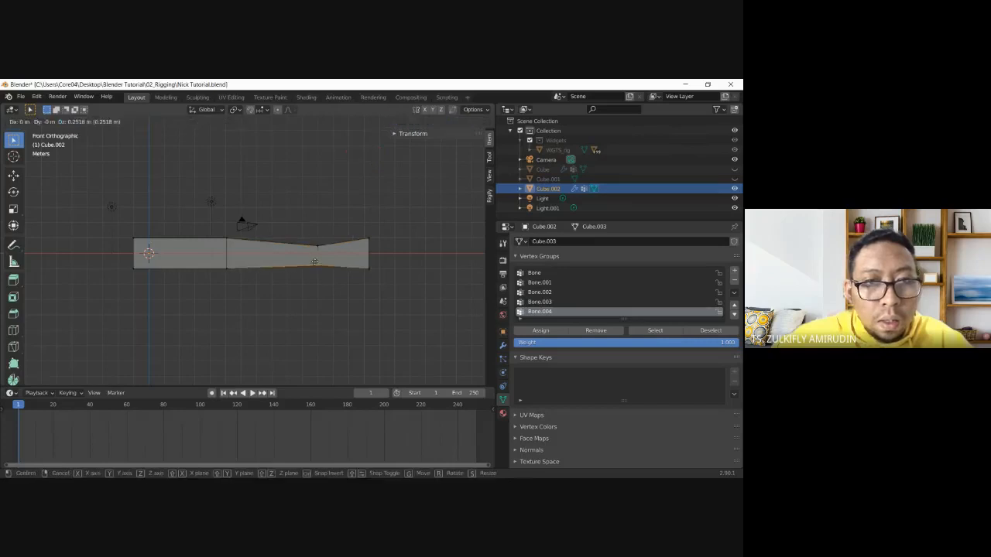
click(315, 261)
click(366, 240)
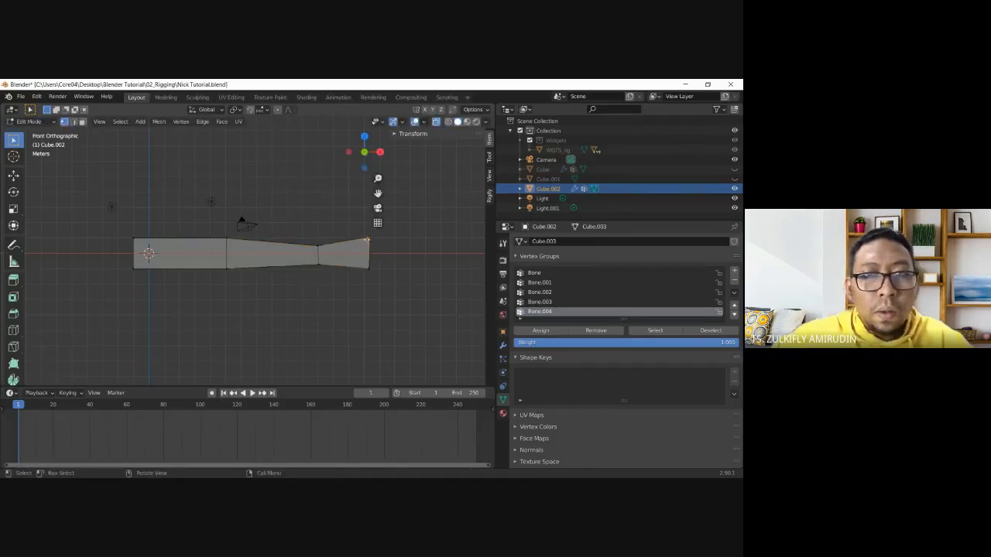
click(172, 234)
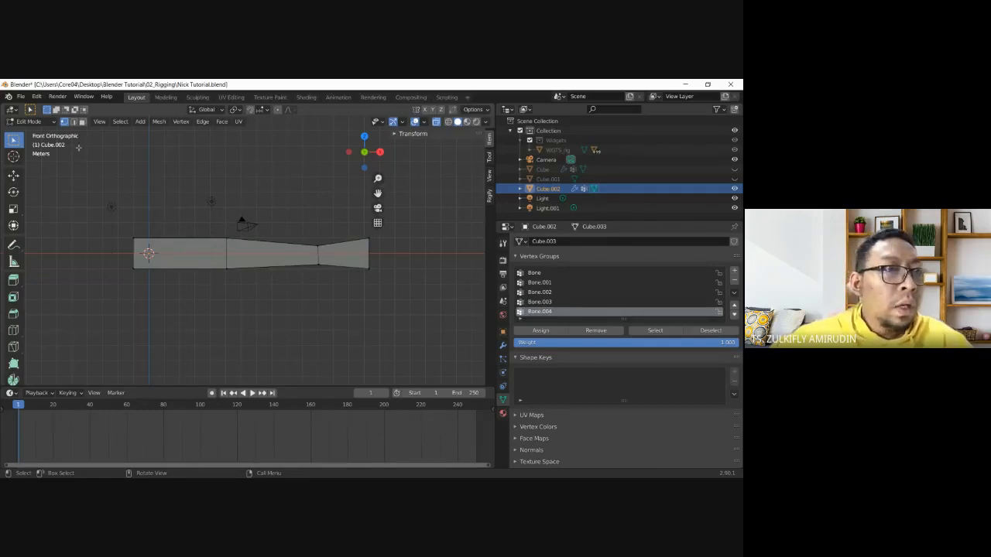
- Return to Object Mode, deselect the bar, and add a single-bone armature
click(158, 122)
click(157, 122)
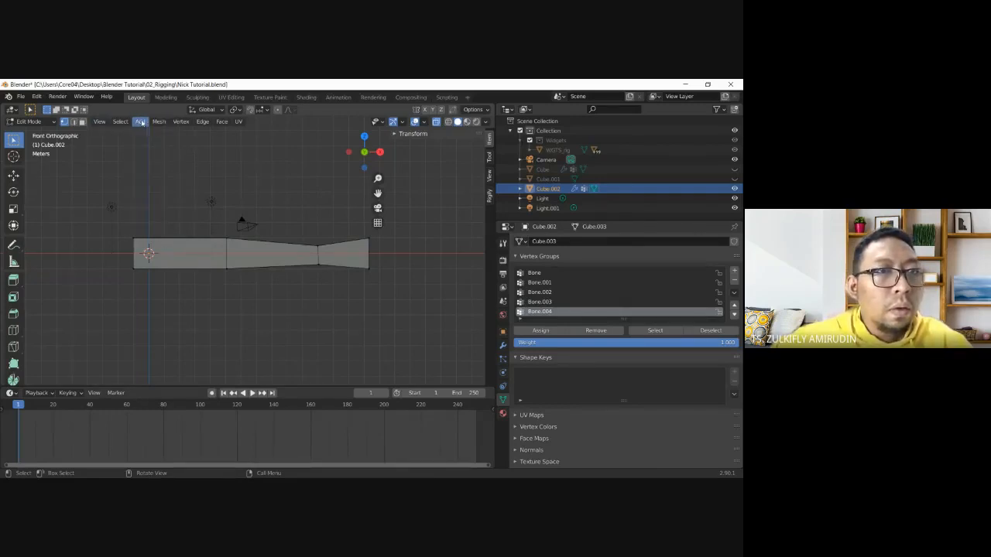
click(30, 121)
click(32, 132)
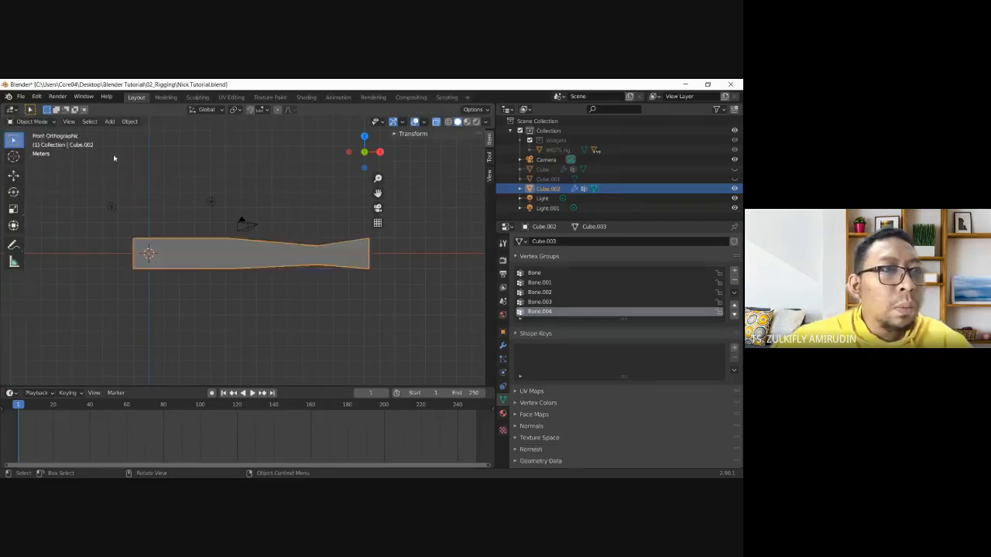
click(124, 176)
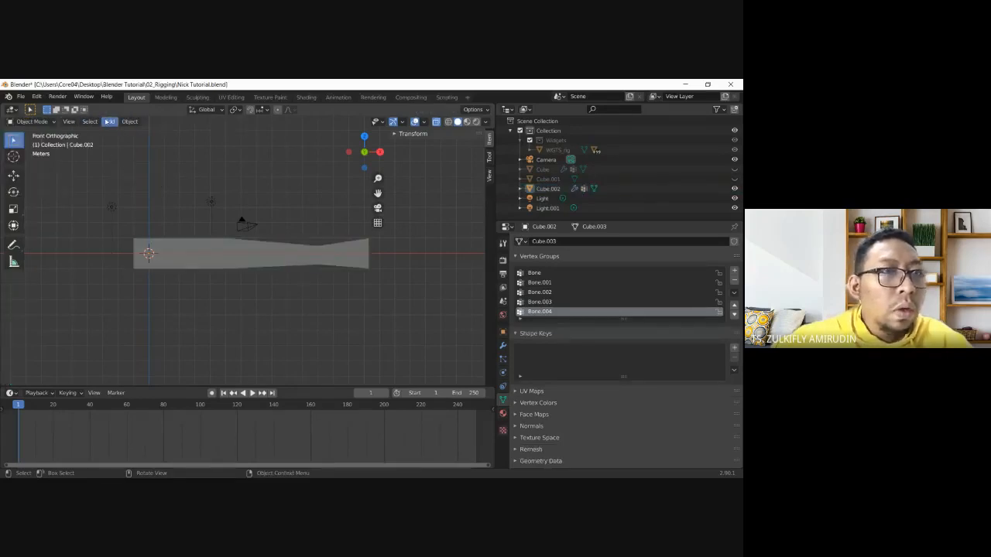
click(110, 121)
mouse_move(128, 204)
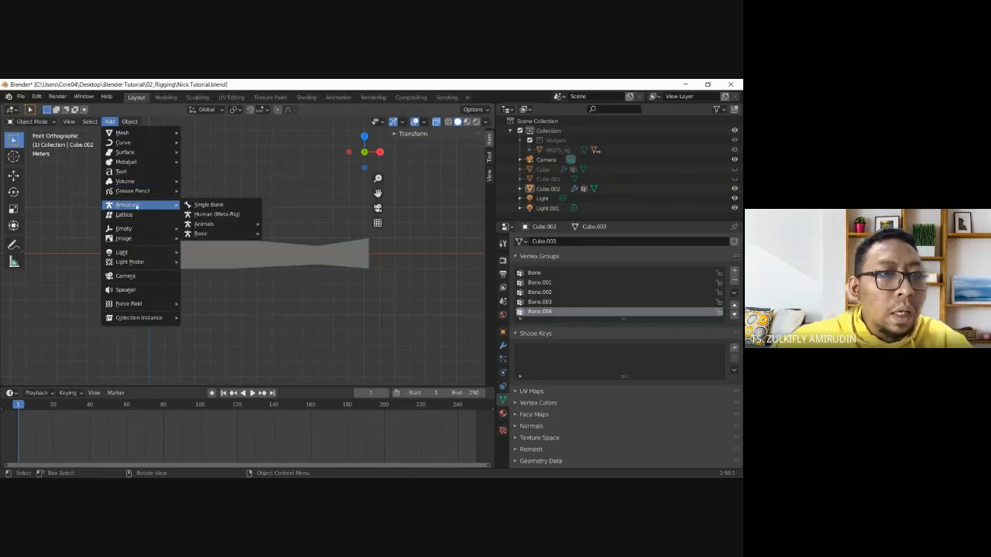
click(209, 206)
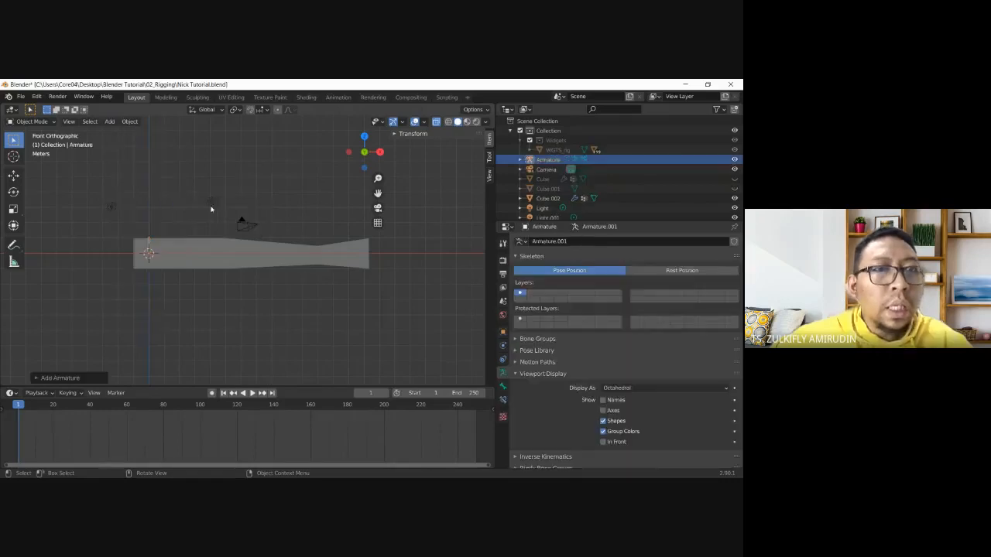
- Enter Edit Mode on the armature and move the bone's tip about 5 m along positive X and 1 m down to lie inside the bar
click(149, 245)
click(150, 246)
click(31, 121)
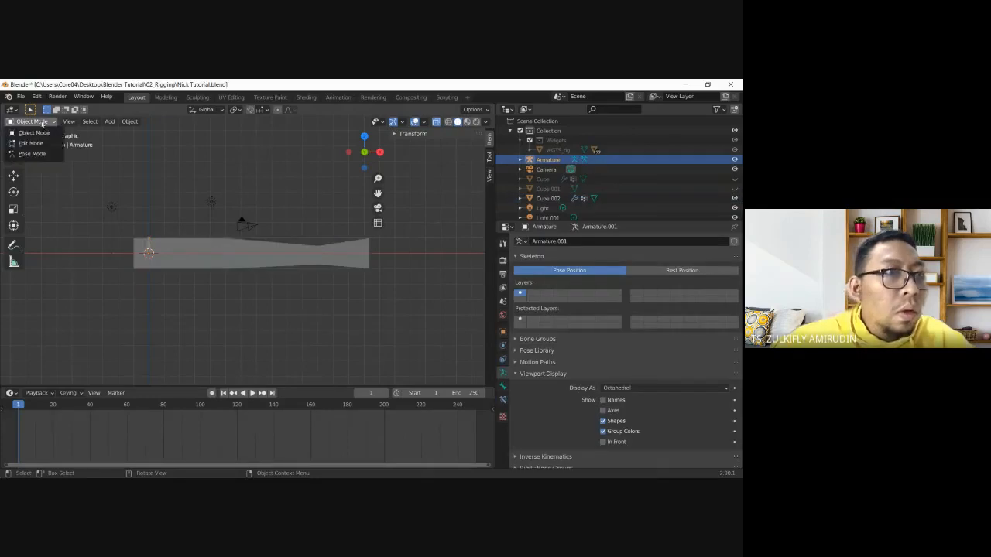
click(39, 145)
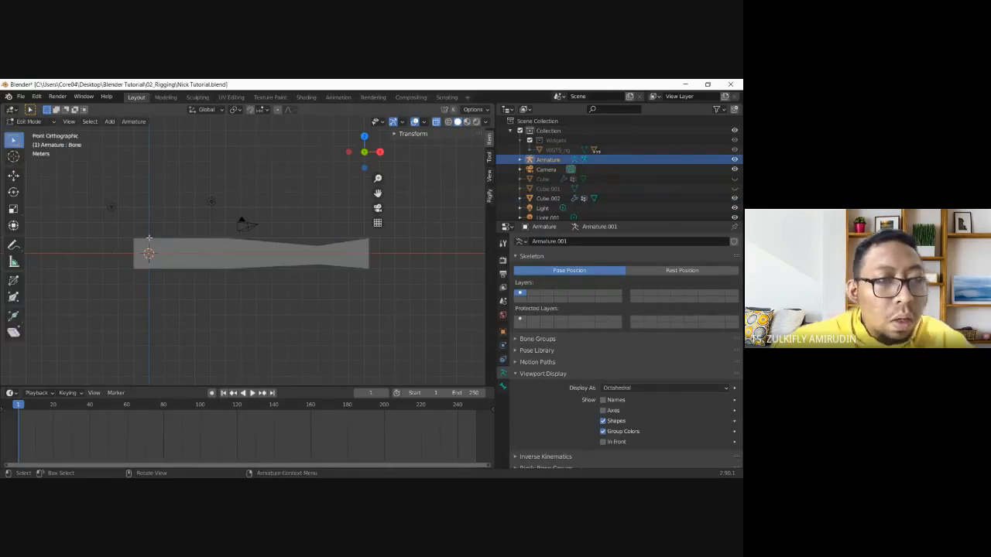
key(e)
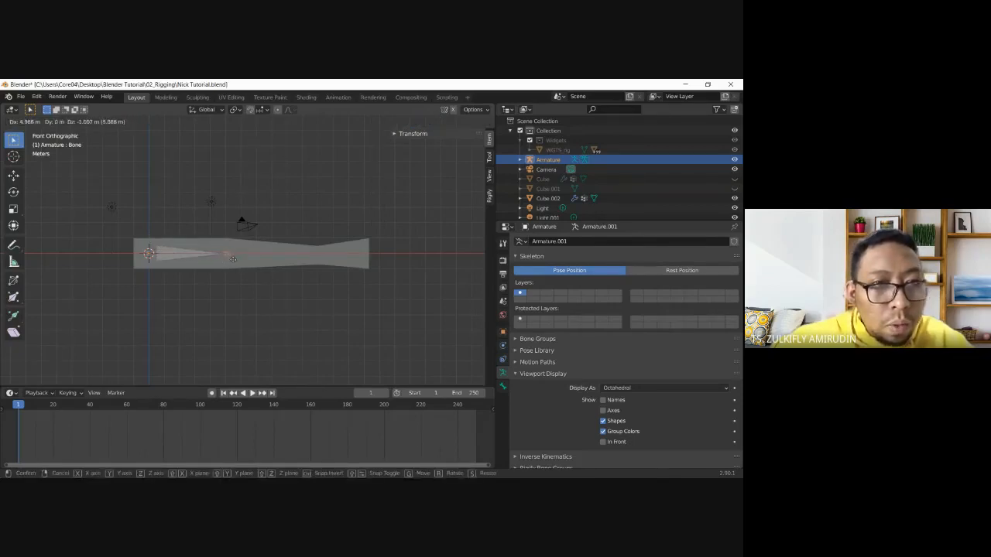
click(234, 260)
- Extrude a second bone to the bar's narrowed section and a third to its positive X end
key(e)
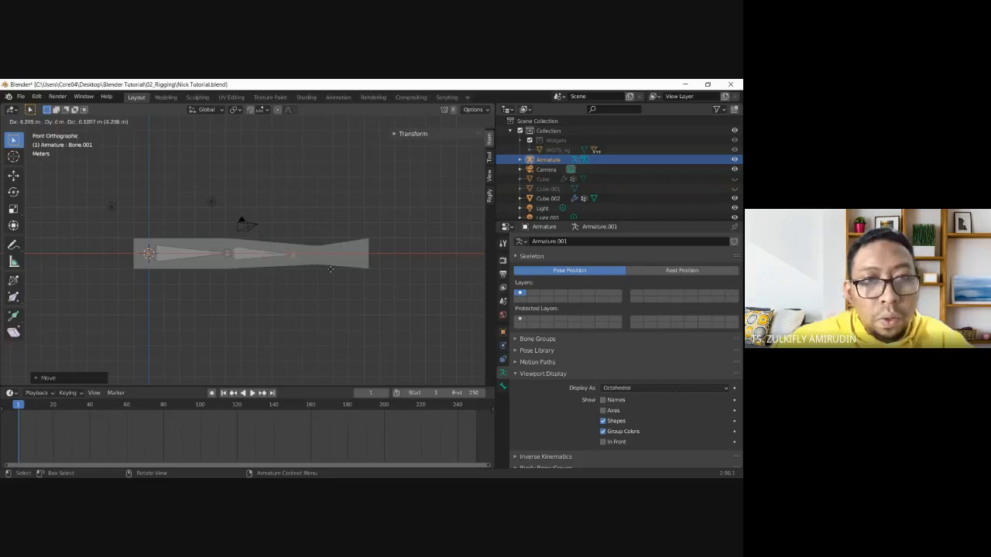
click(321, 261)
key(e)
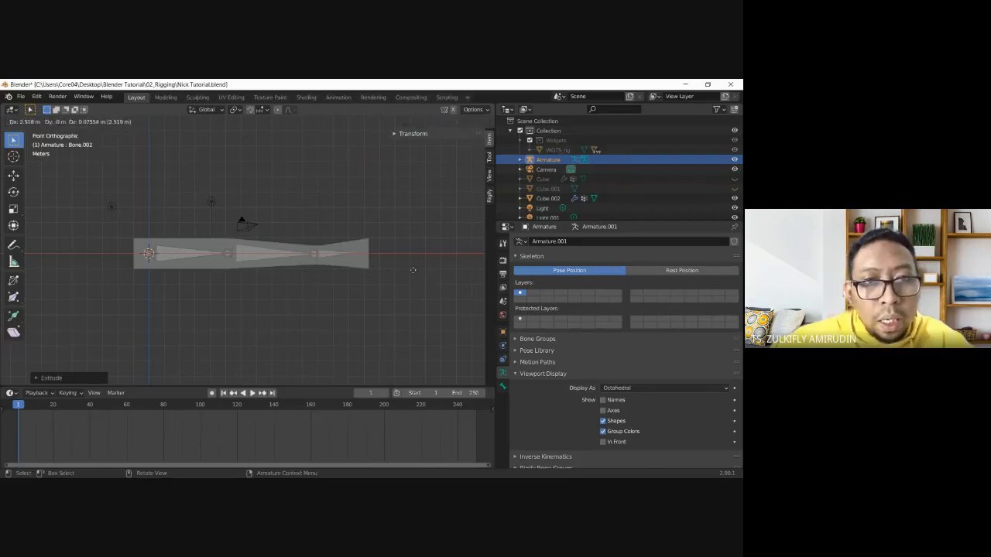
click(424, 268)
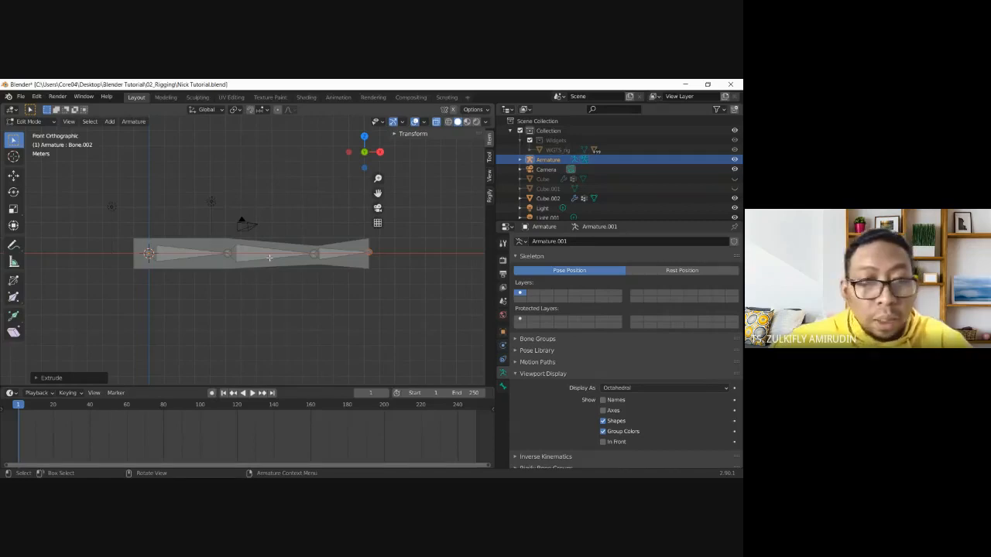
key(KP_3)
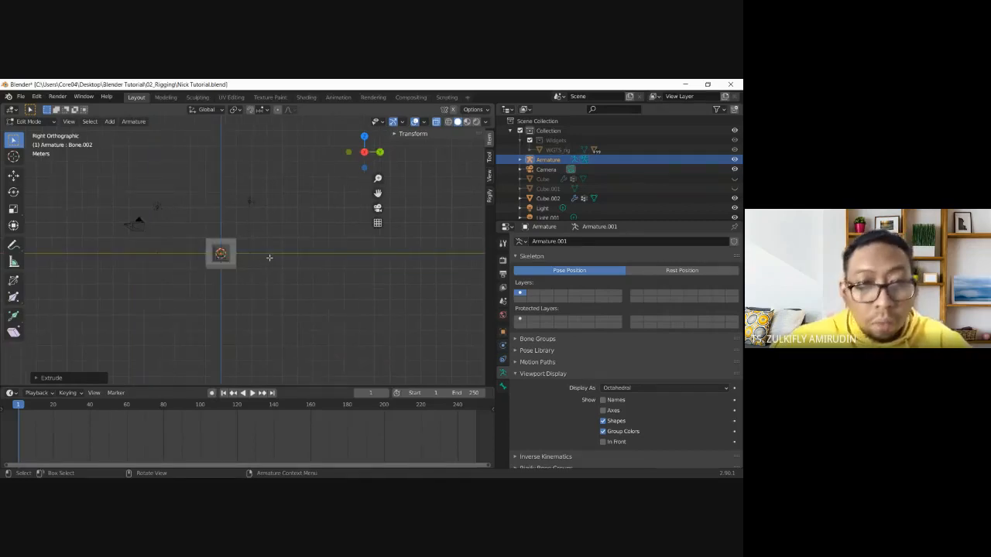
key(KP_7)
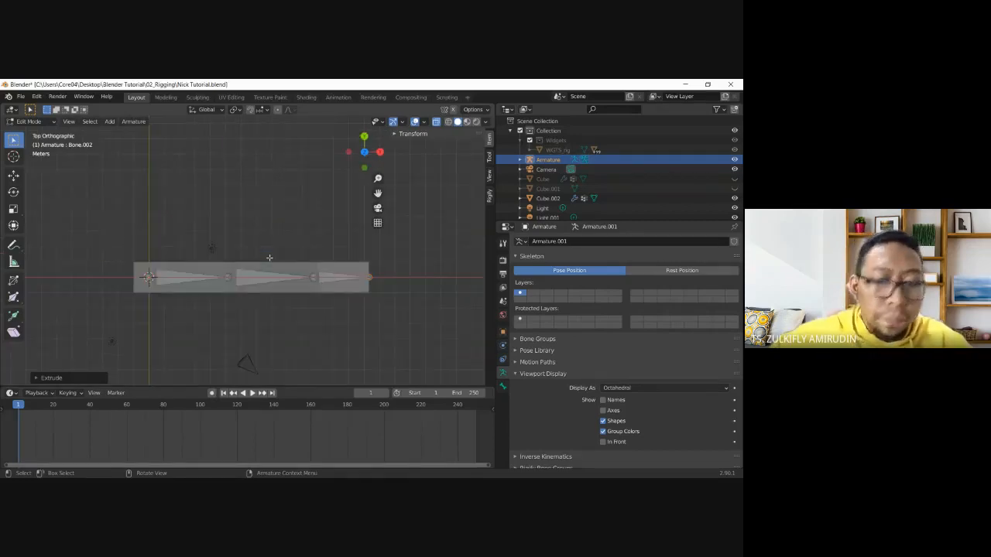
key(KP_1)
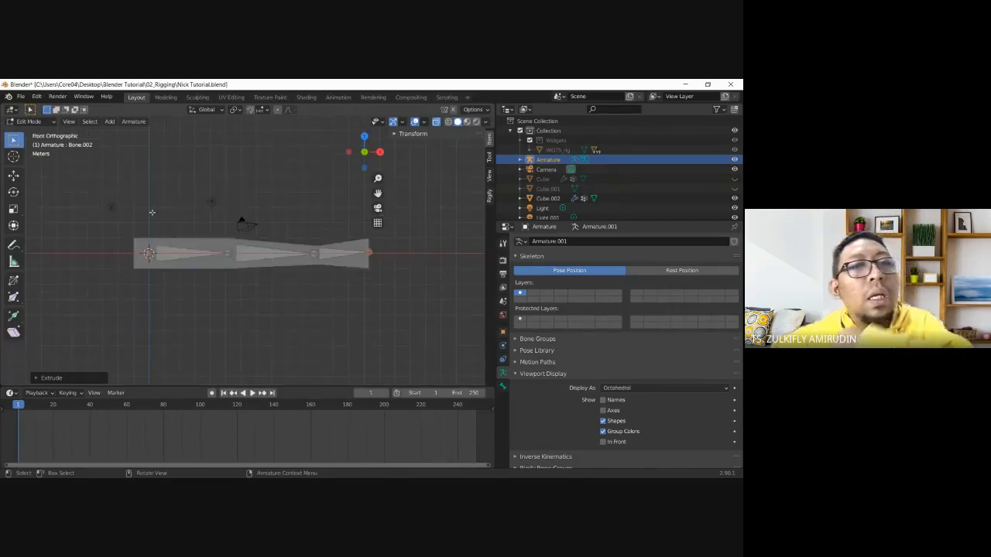
- Return to Object Mode and parent the bar to the armature with automatic weights
click(28, 122)
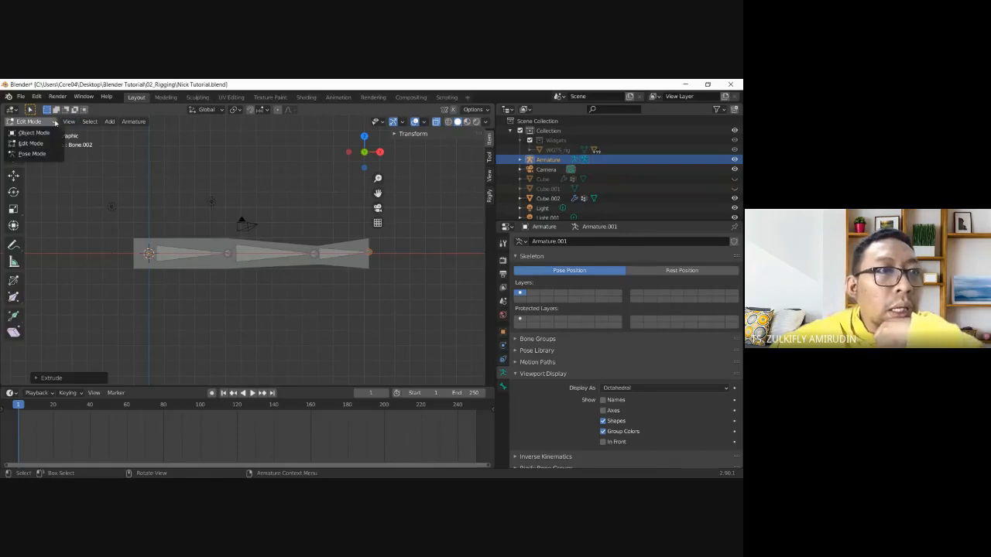
click(32, 133)
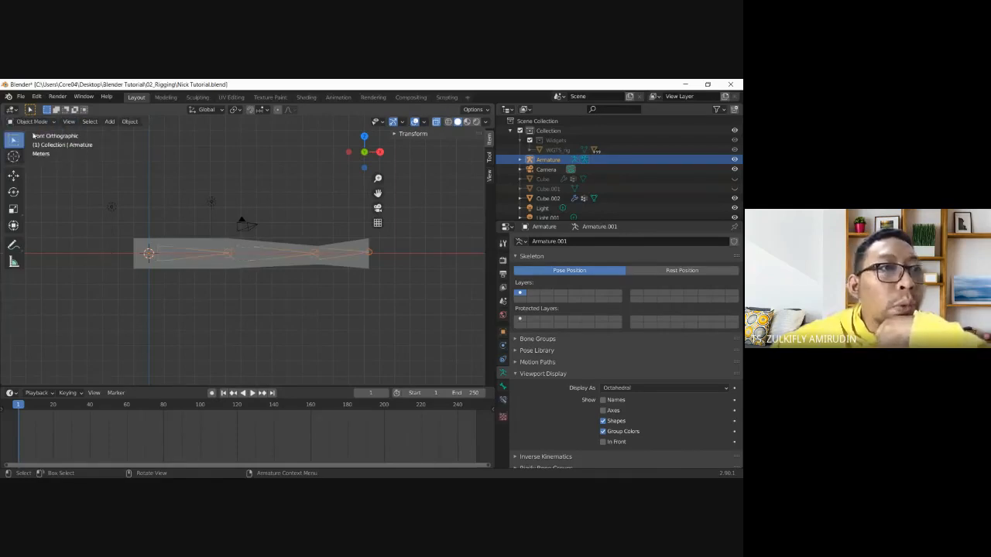
click(175, 243)
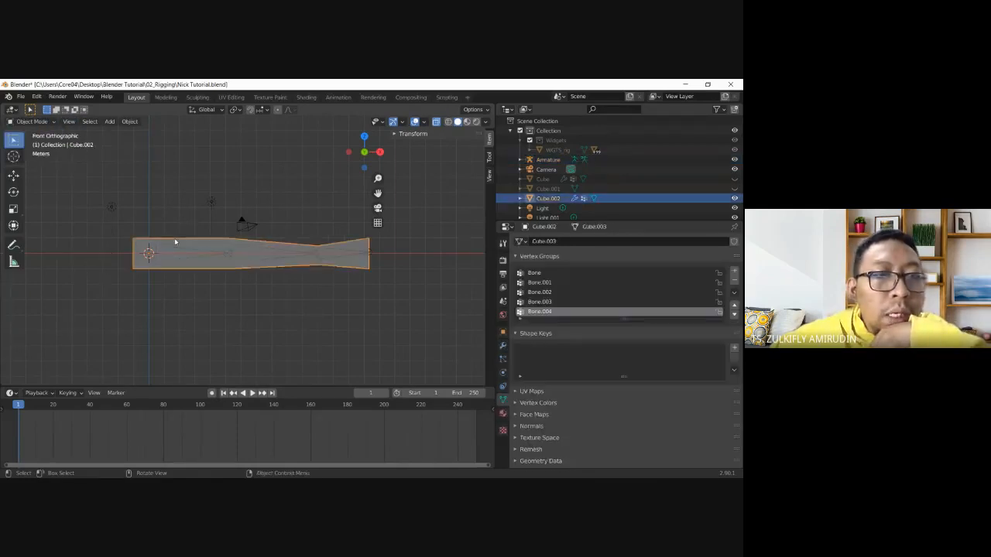
shift+click(225, 254)
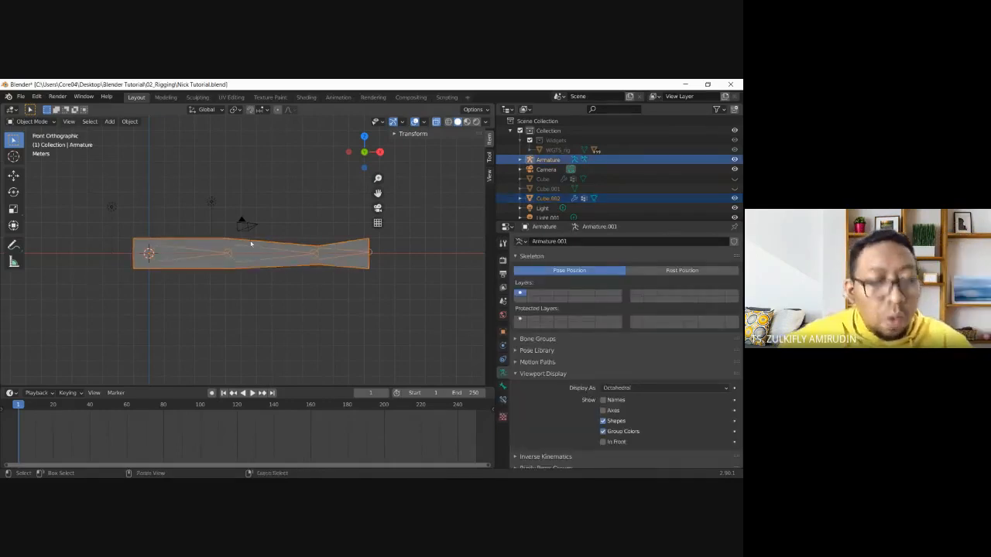
key(ctrl+p)
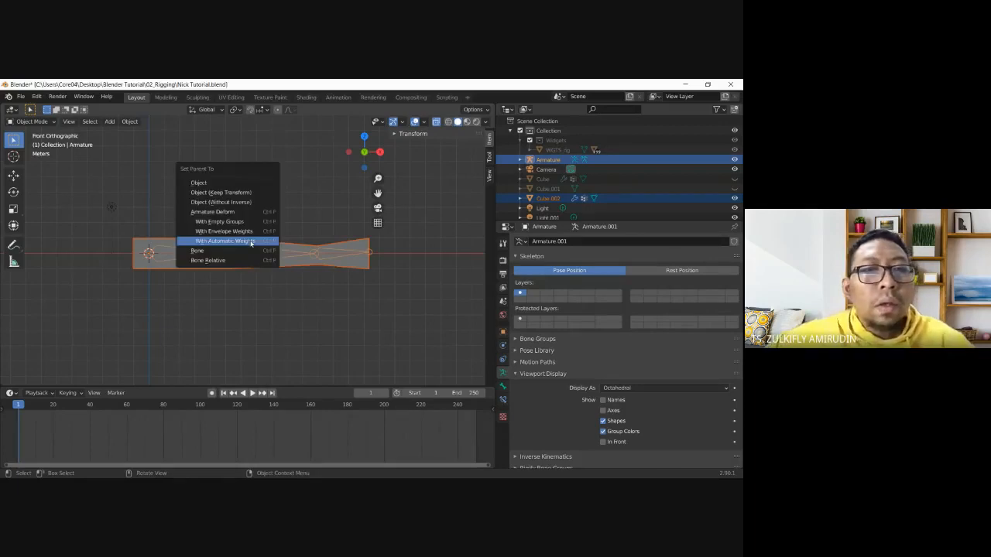
click(251, 243)
- Select only the armature and switch it to Pose Mode
click(326, 264)
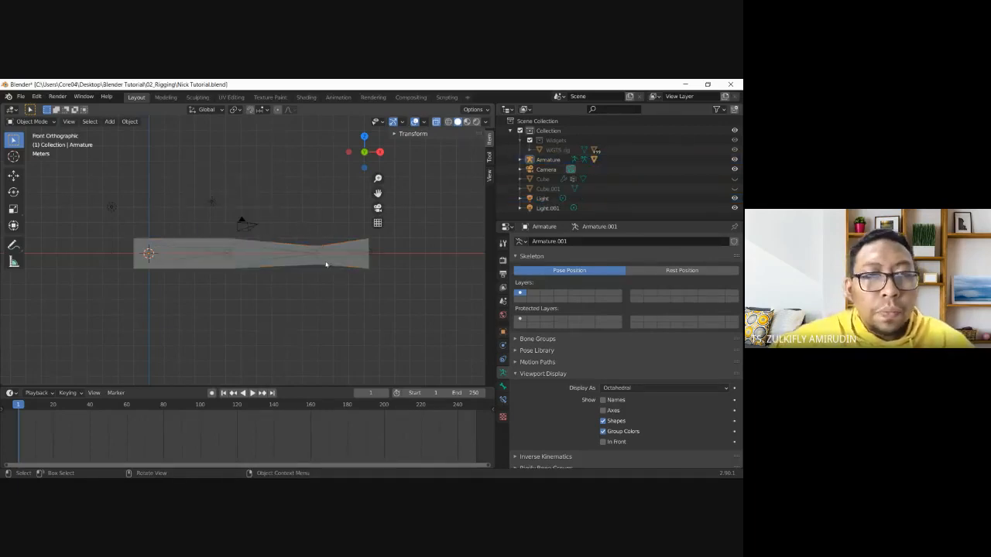
click(370, 253)
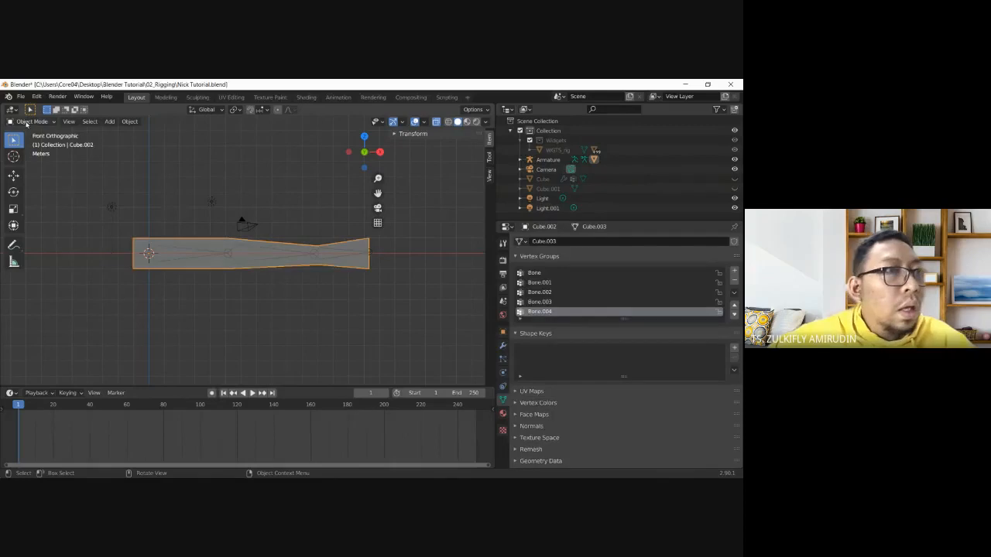
click(31, 121)
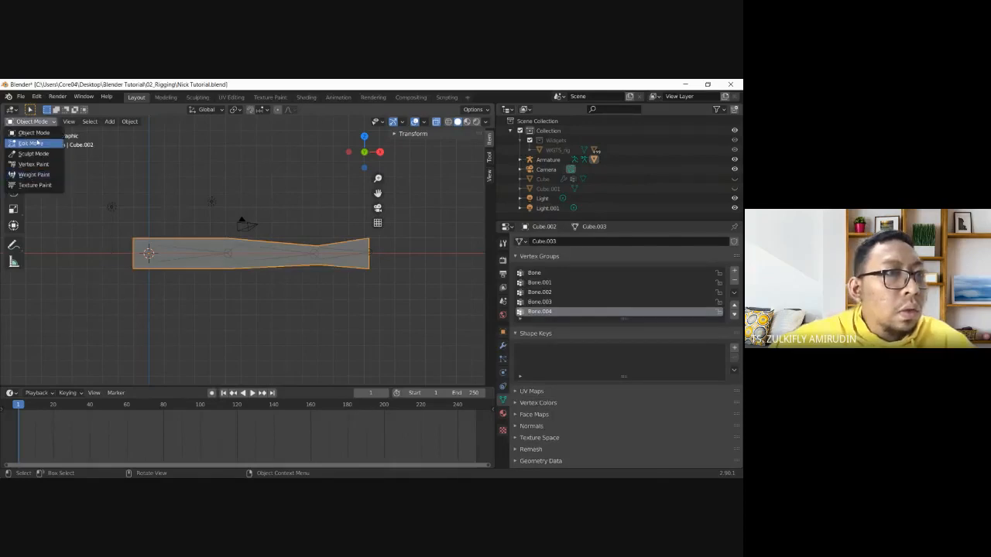
click(166, 250)
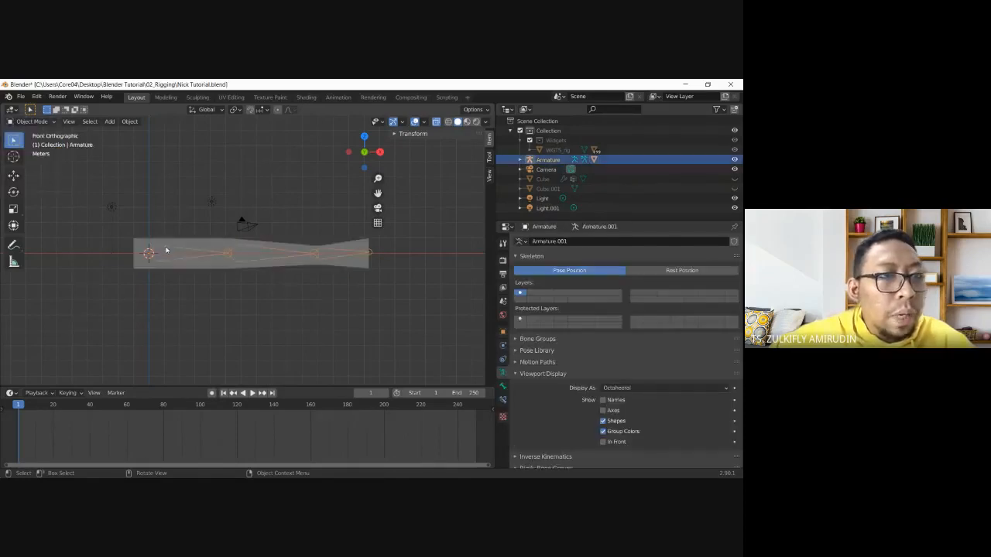
click(31, 122)
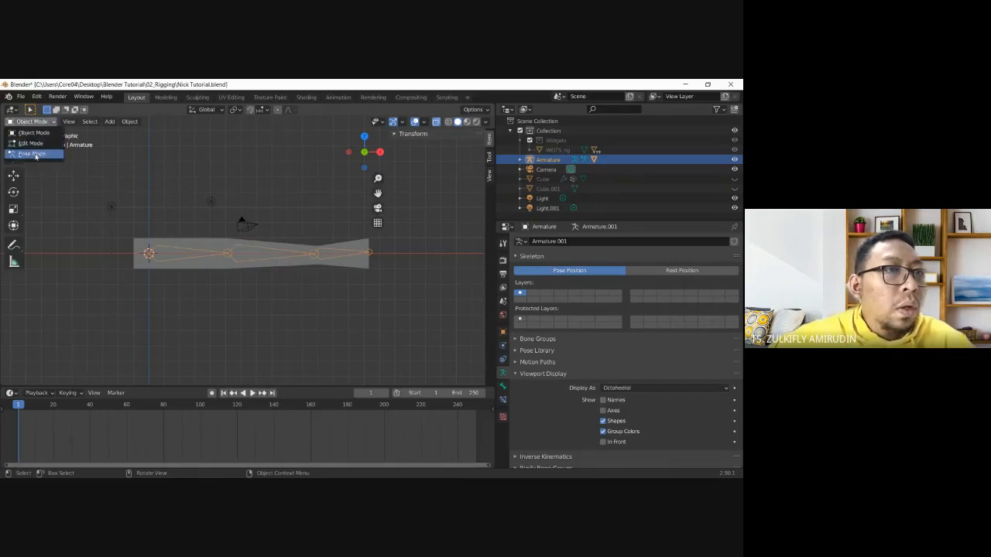
click(35, 155)
- Rotate the end bone upward, and rotate the middle bone upward to bend the bar at both joints
click(379, 254)
key(r)
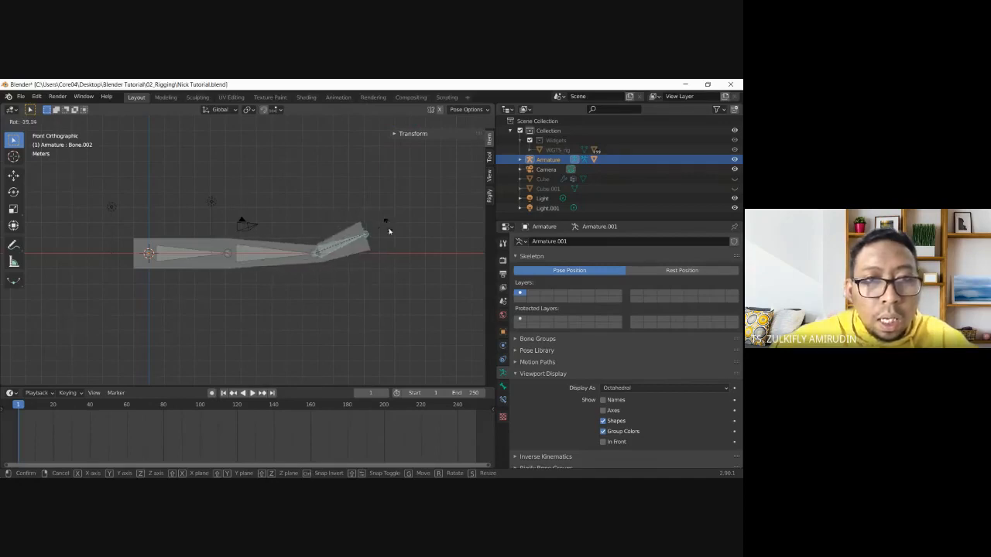
click(390, 225)
click(290, 249)
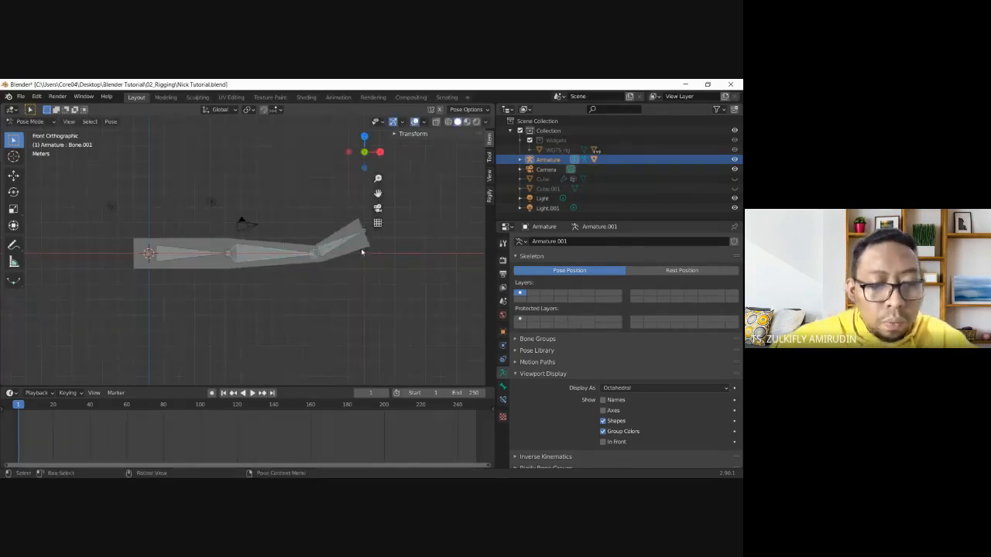
key(r)
click(300, 172)
- Rotate the first bone slightly downward about its base and try rotating the end bone into line with the middle bone
click(221, 252)
key(g)
right_click(305, 197)
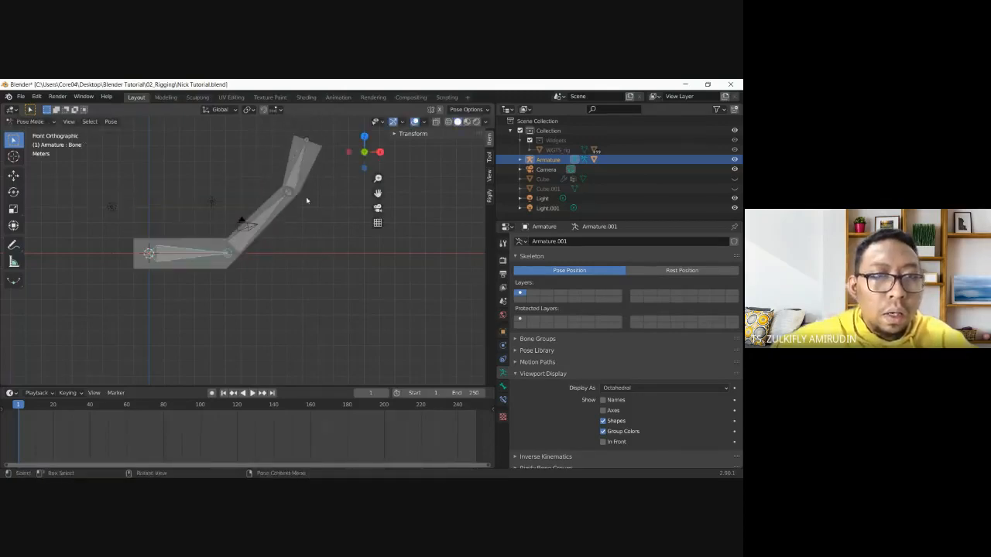
key(r)
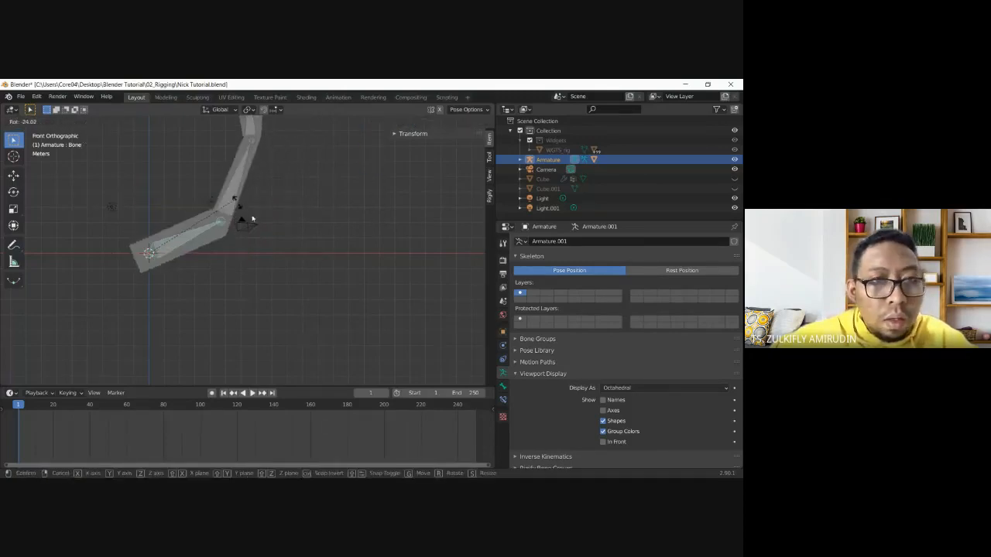
click(294, 259)
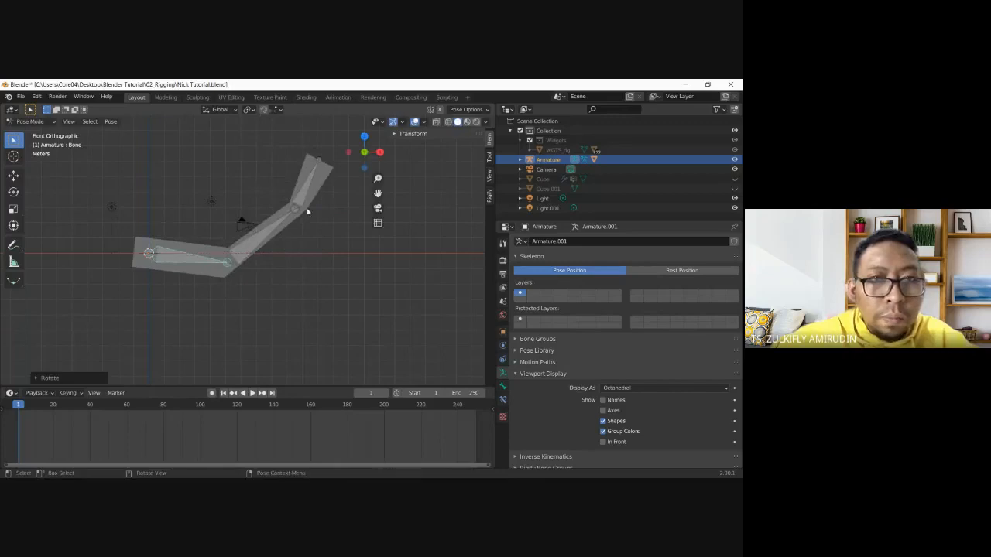
click(321, 161)
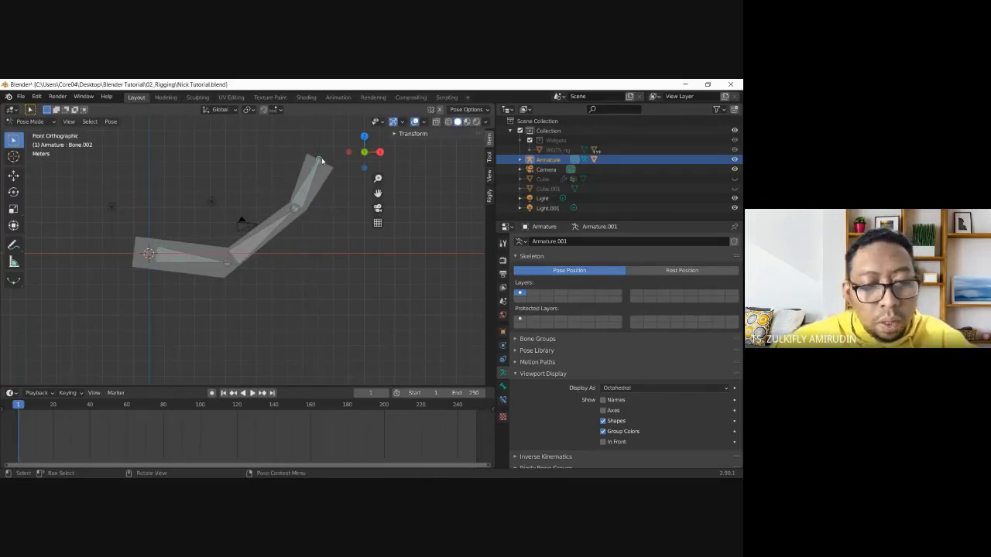
key(r)
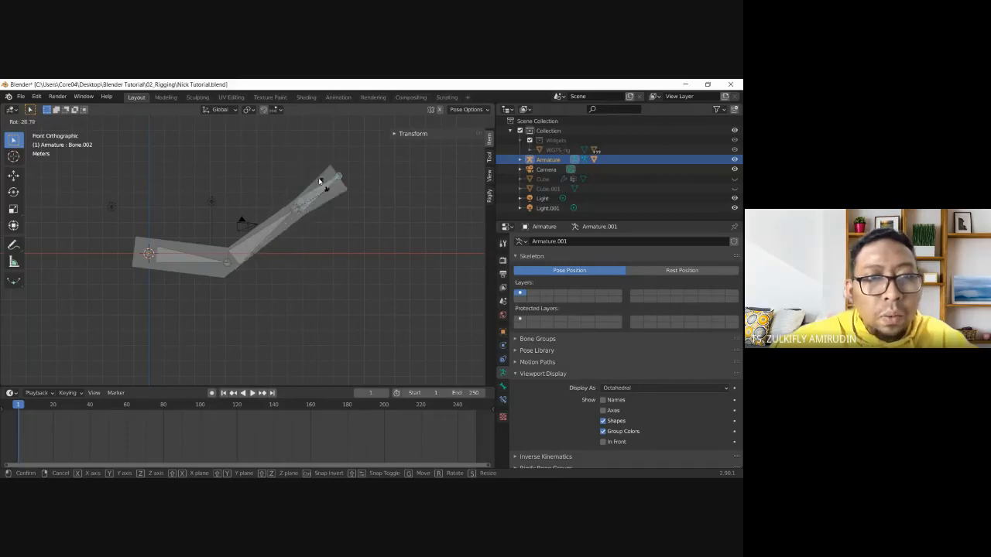
right_click(338, 193)
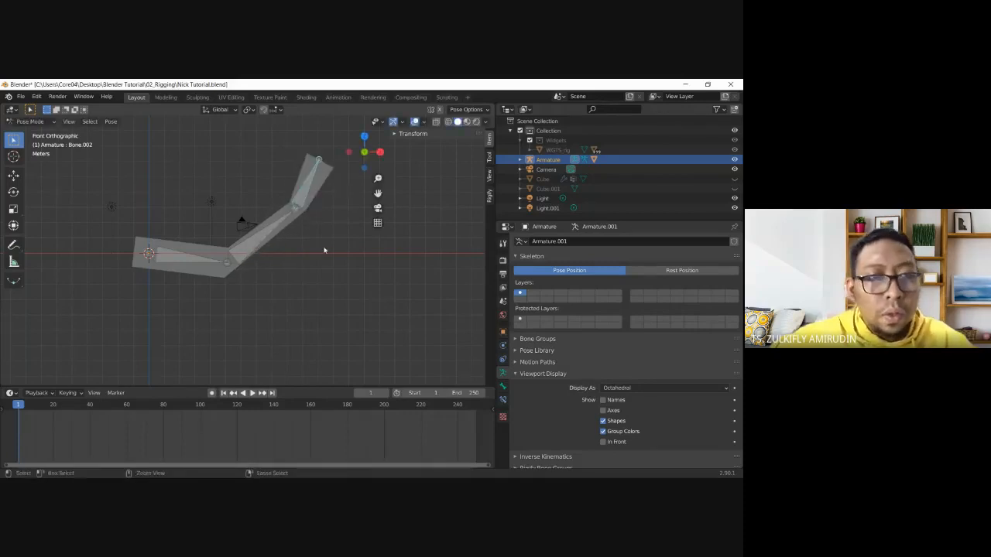
- Undo the bone rotations to return the armature to its straight pose
key(ctrl+z)
key(ctrl+z)
key(ctrl+z)
key(ctrl+z)
key(ctrl+z)
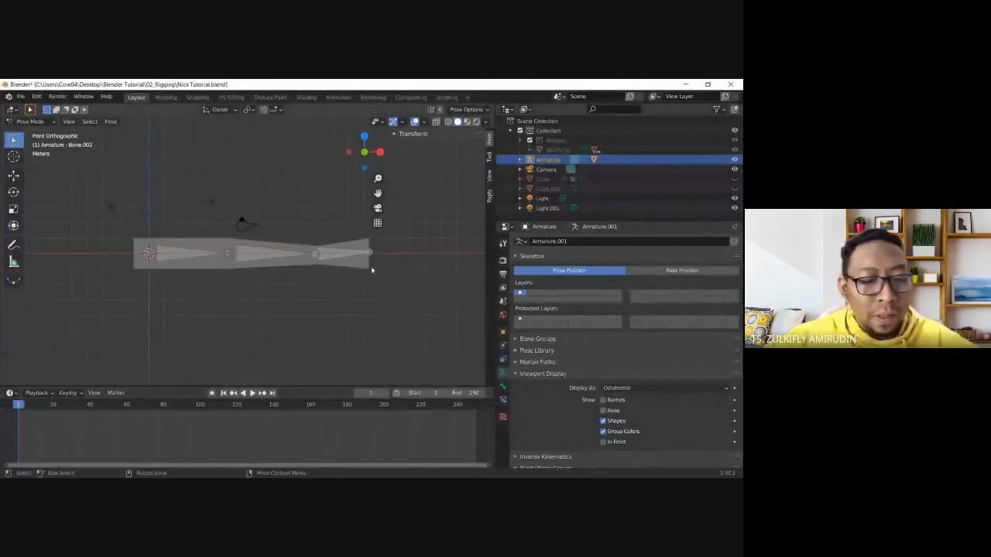
- Rotate the end bone slightly downward to bend the bar at its narrowed section
key(r)
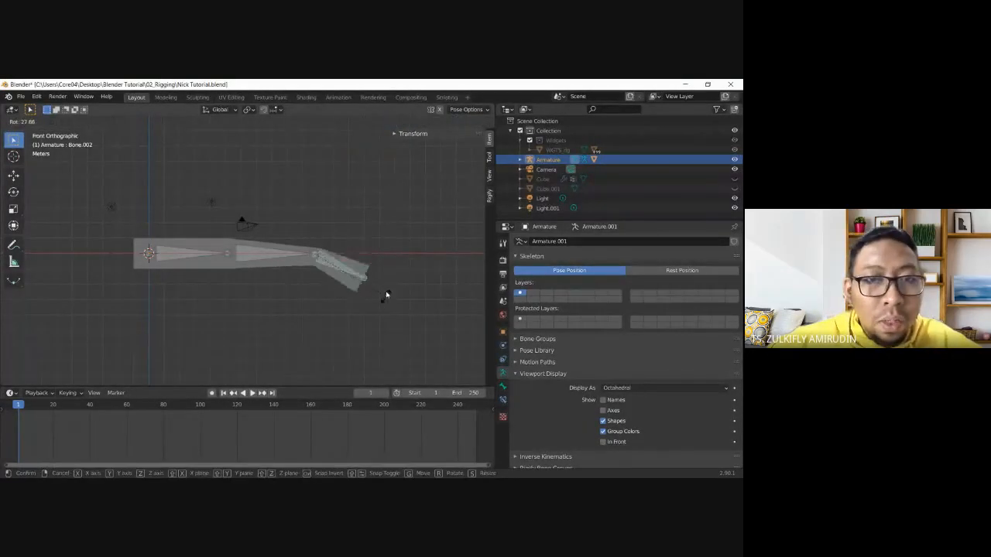
click(394, 274)
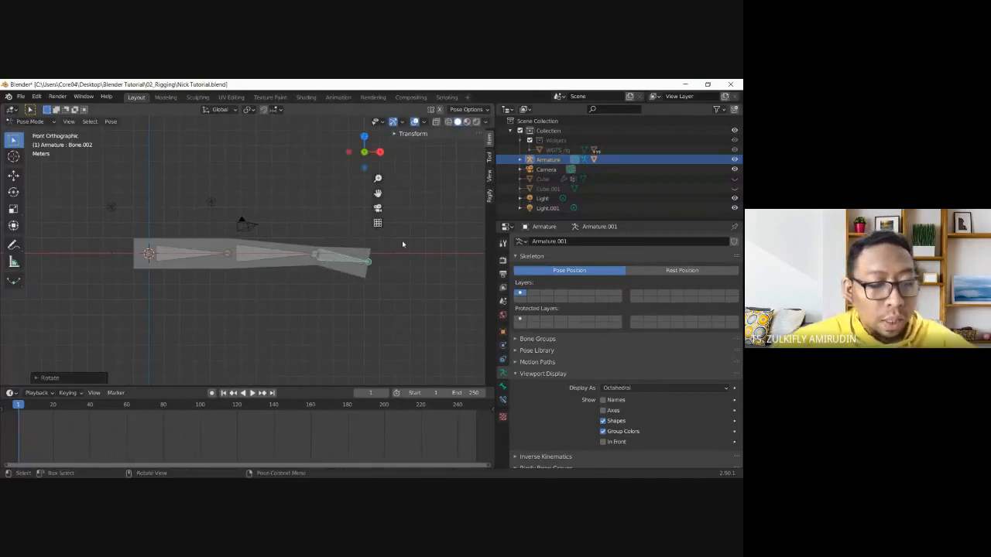
- Undo the end bone's rotation to straighten the bar, keeping the front view
key(ctrl+z)
key(KP_3)
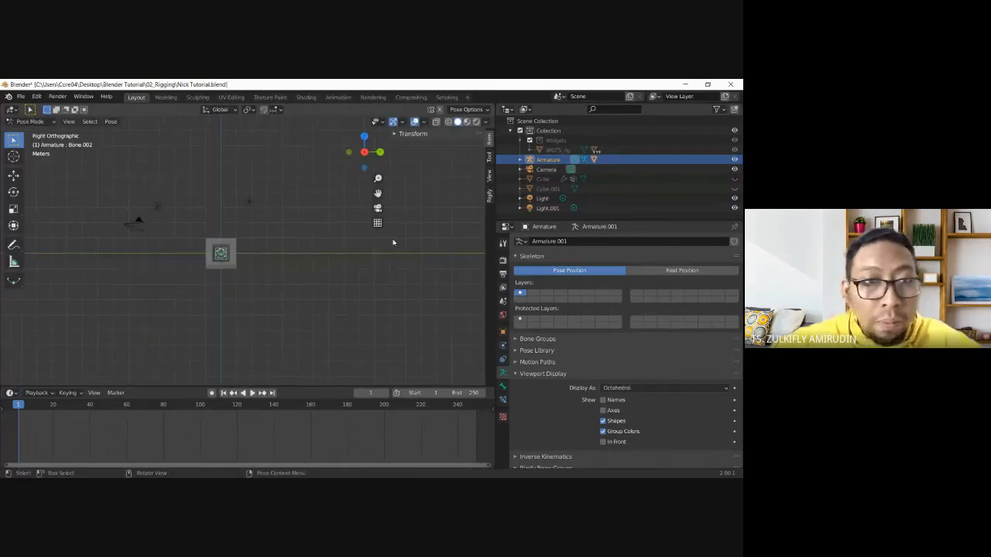
key(KP_1)
- Try bending the bar by rotating the middle bone upward and the end bone back downward
click(271, 256)
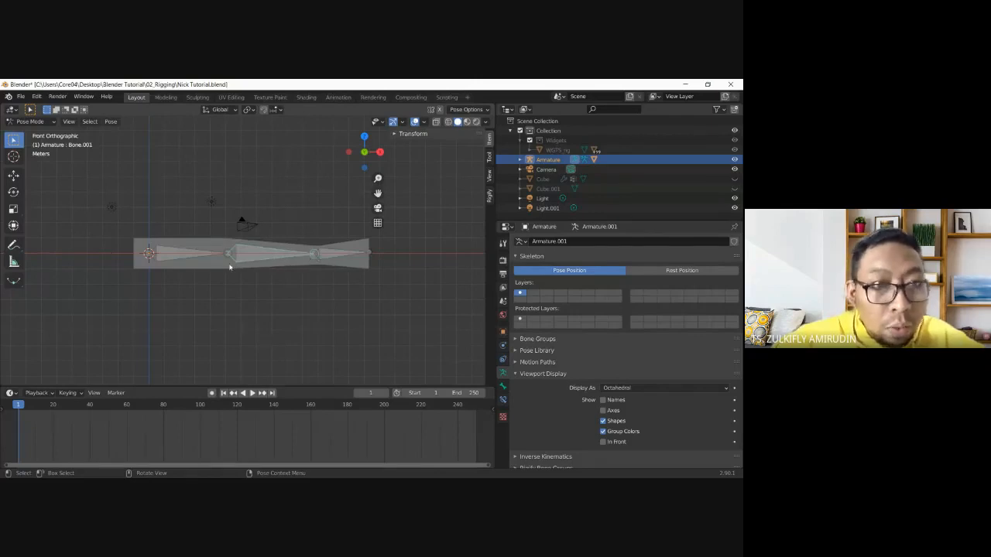
key(r)
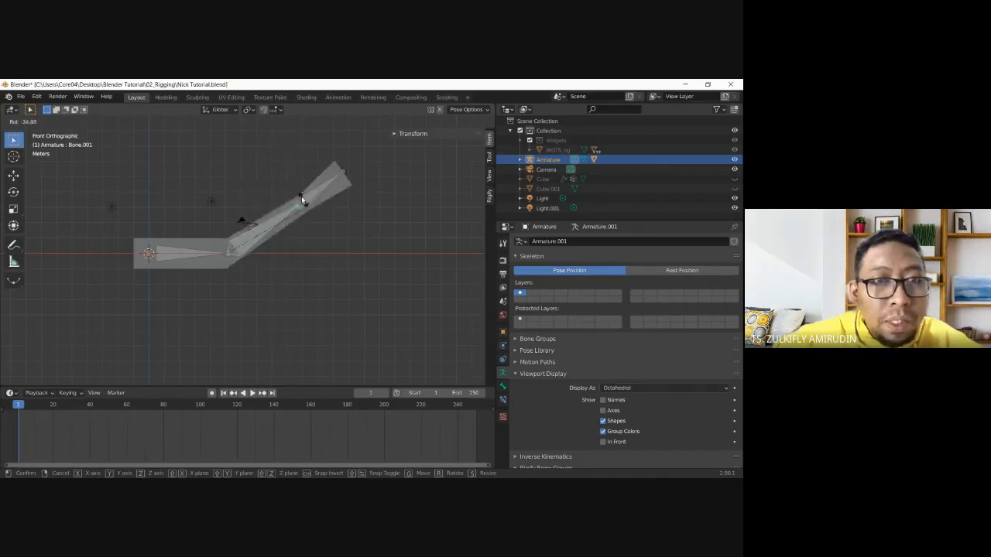
click(299, 199)
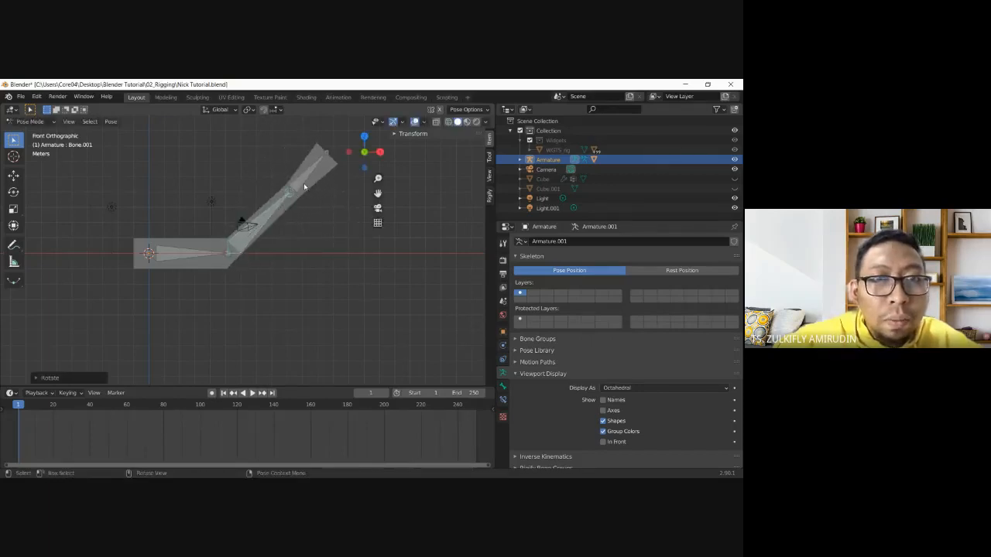
click(301, 193)
key(r)
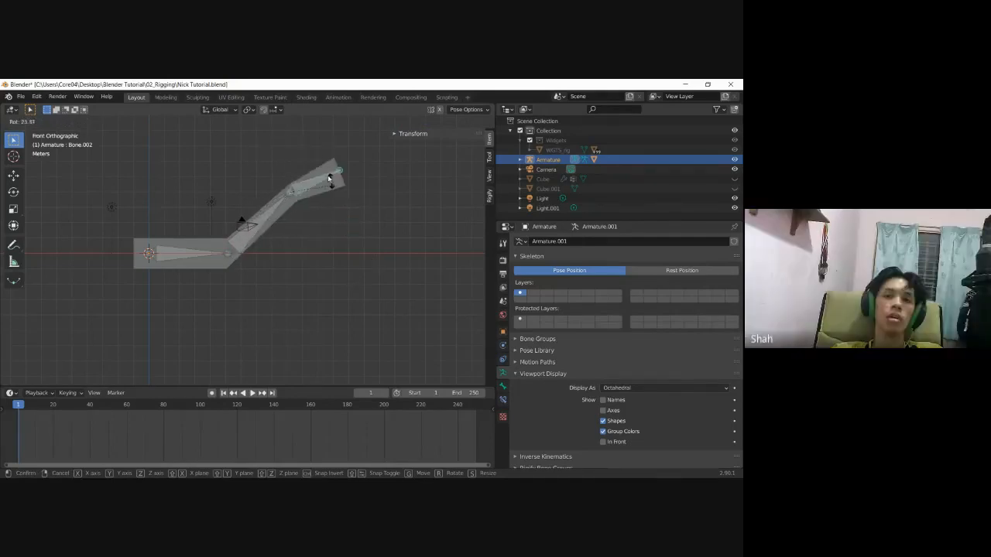
right_click(348, 209)
key(ctrl+z)
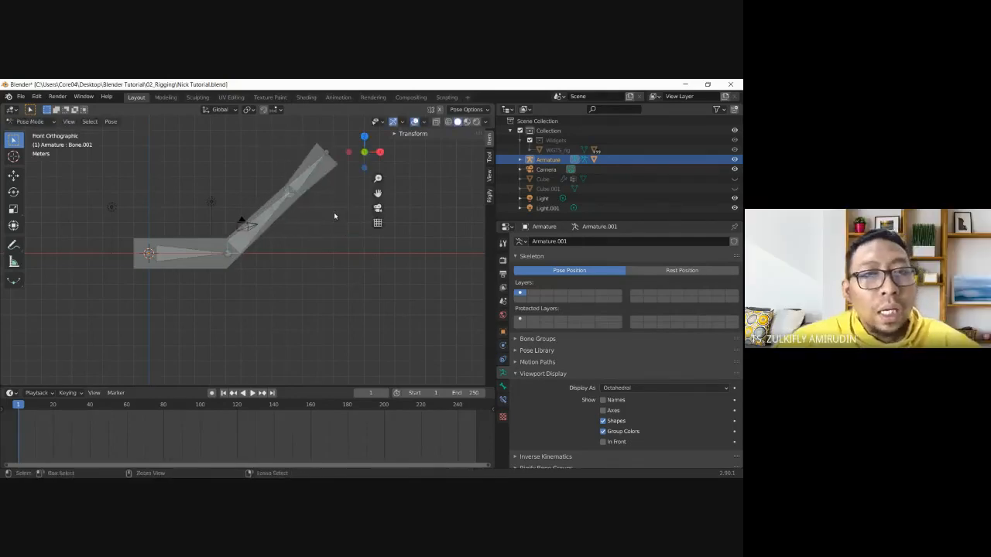
key(ctrl+z)
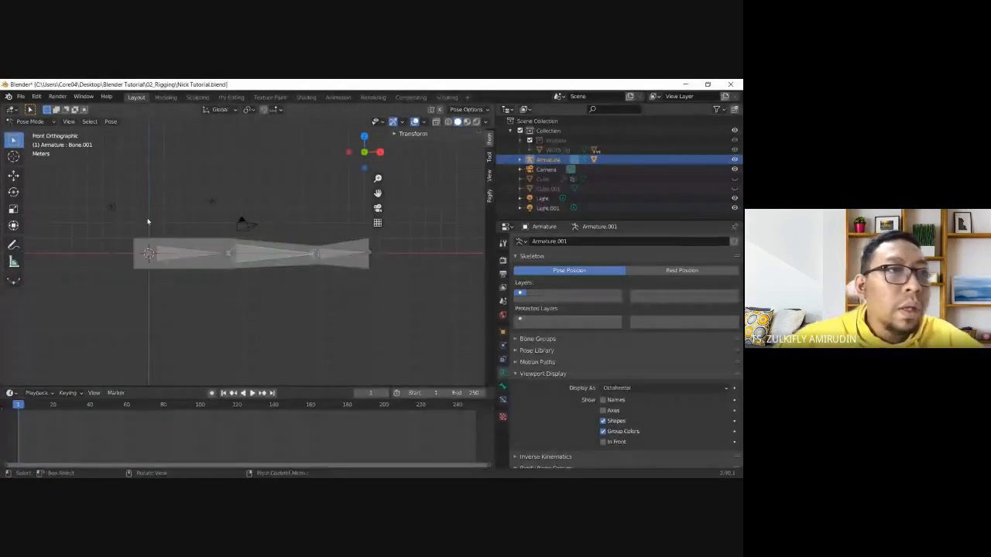
- Switch the armature from Pose Mode to Object Mode and deselect it
click(188, 252)
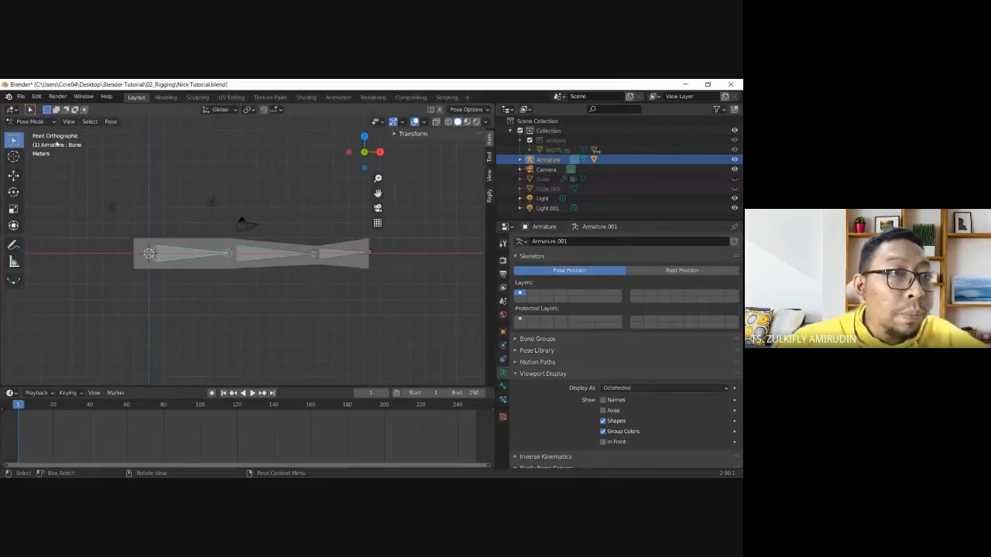
click(52, 124)
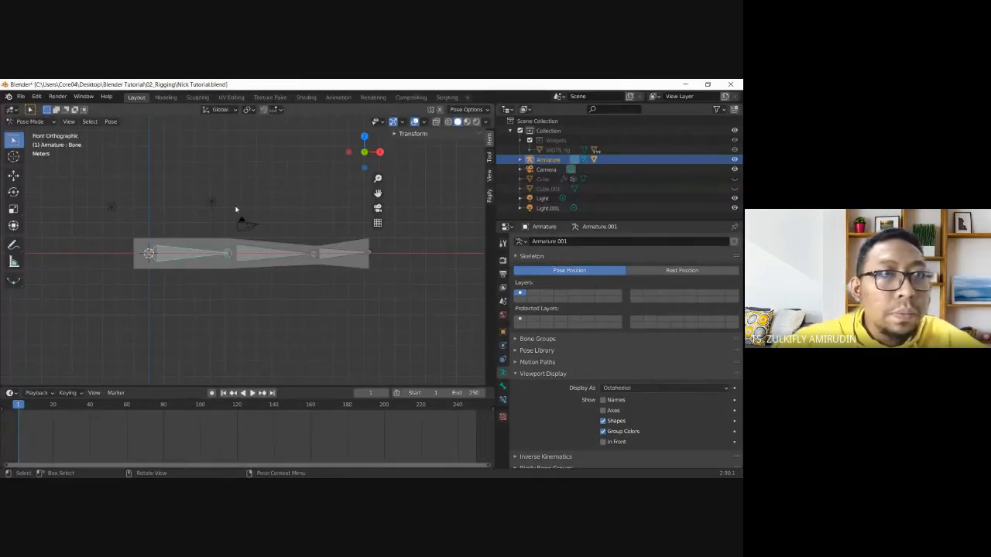
click(31, 122)
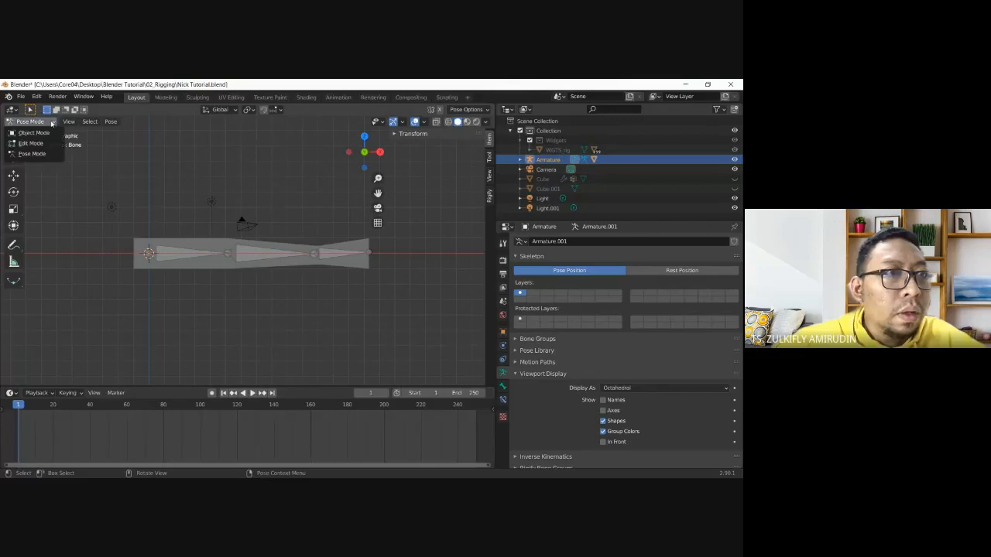
click(27, 131)
click(189, 198)
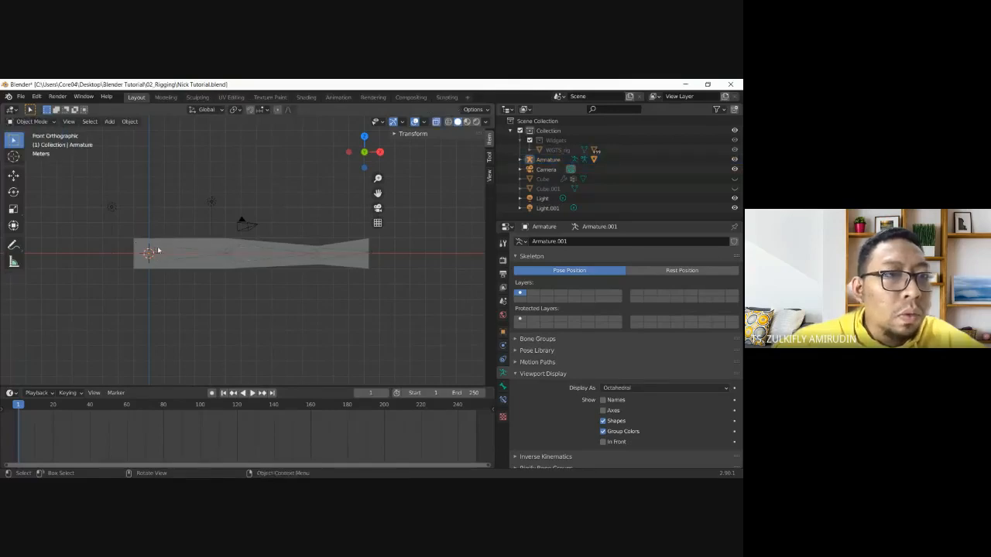
- Select the bar mesh and switch it to Weight Paint mode
click(155, 244)
click(49, 122)
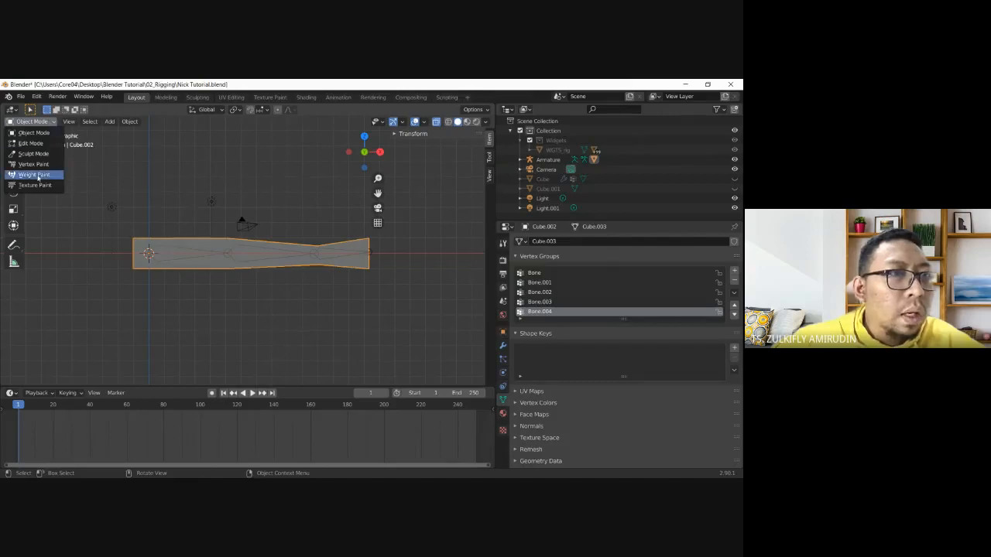
click(45, 123)
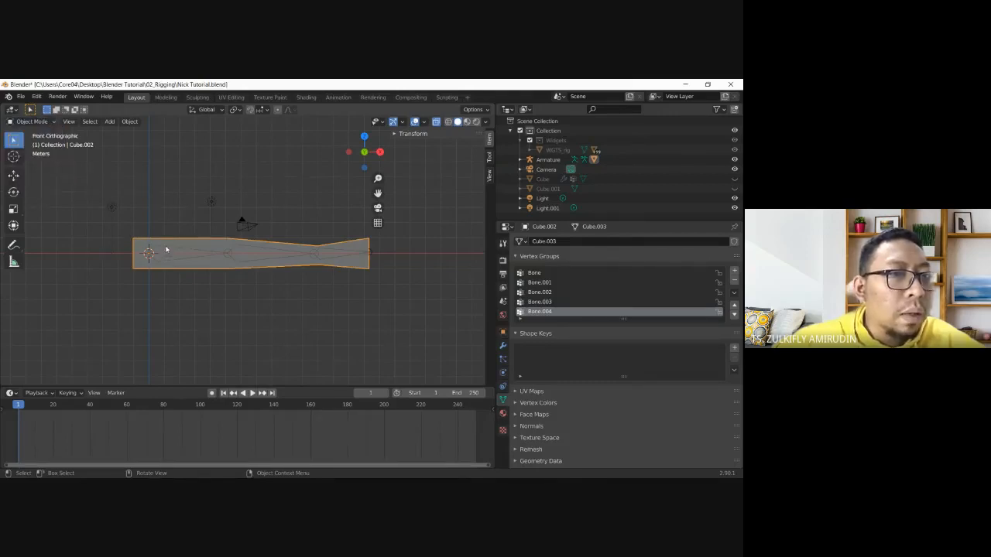
click(31, 121)
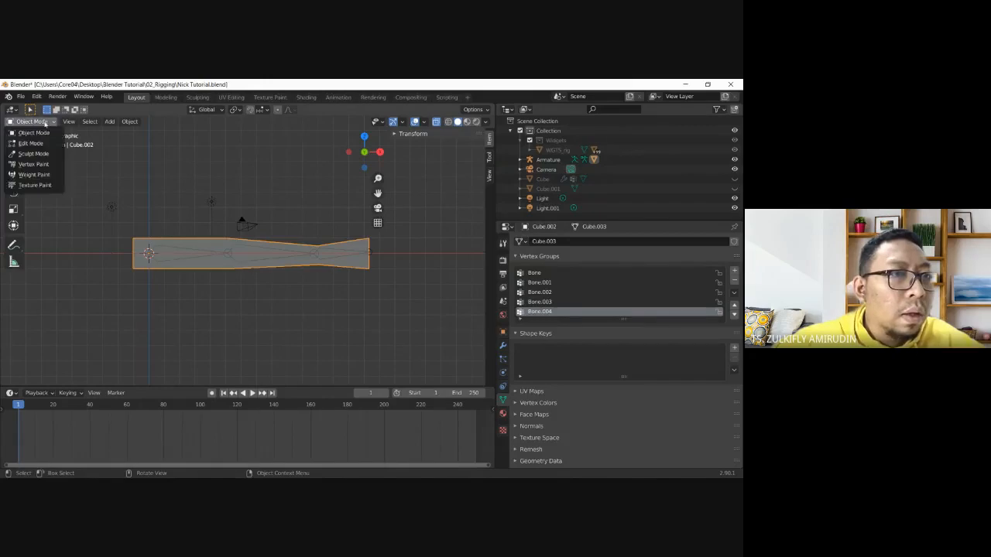
click(33, 178)
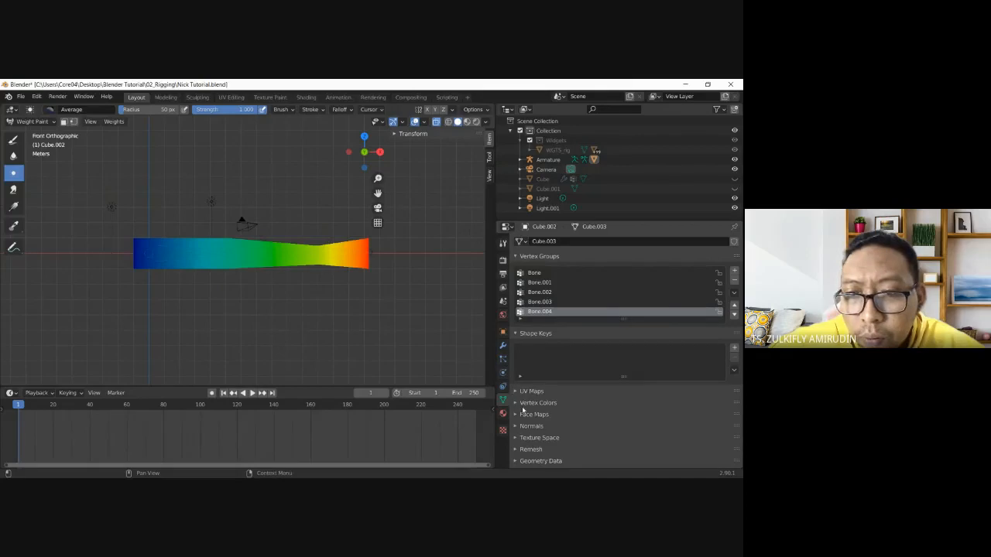
- Sample the vertex groups near the bar's middle and choose Bone.002 to display its weights
scroll(558, 372, down, 1)
scroll(568, 358, up, 1)
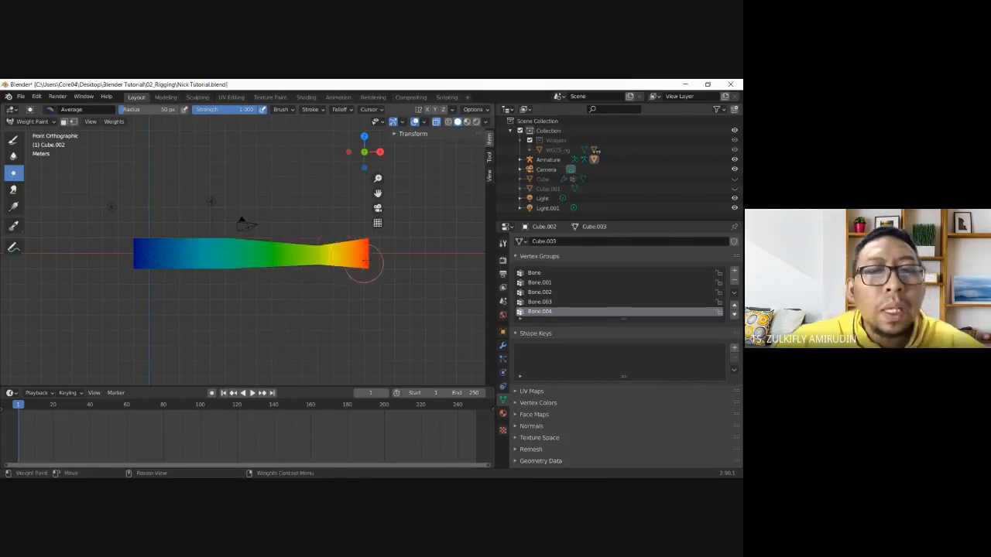
ctrl+right_click(293, 254)
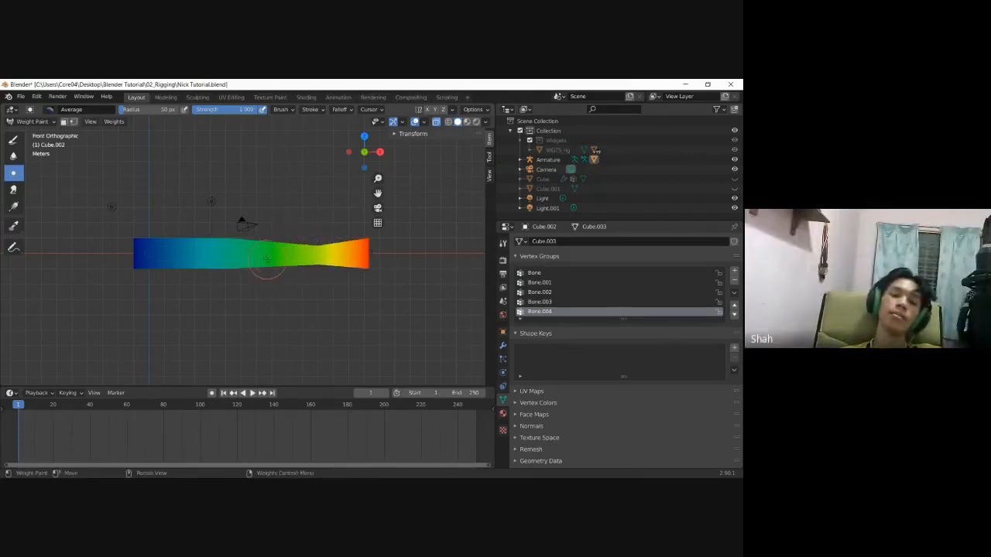
right_click(264, 258)
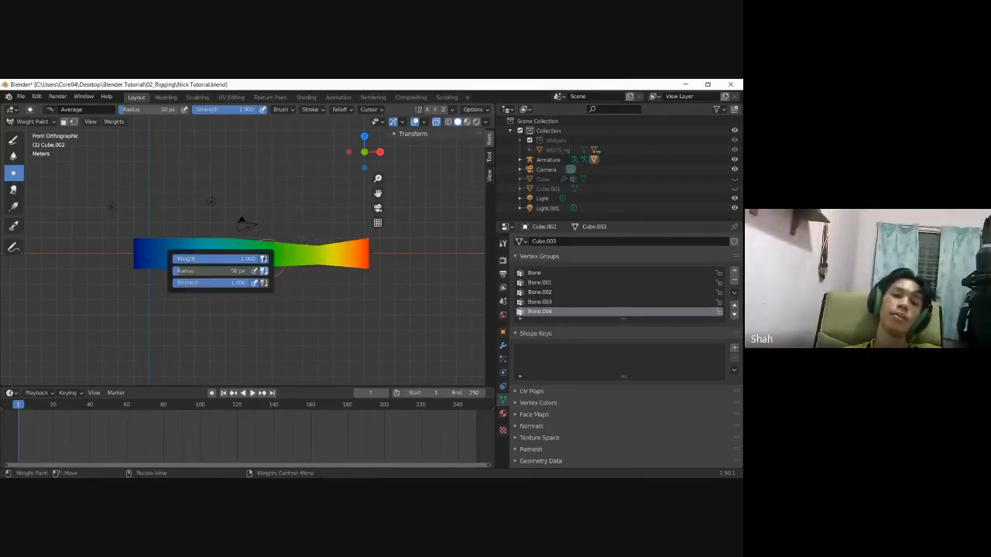
ctrl+right_click(281, 259)
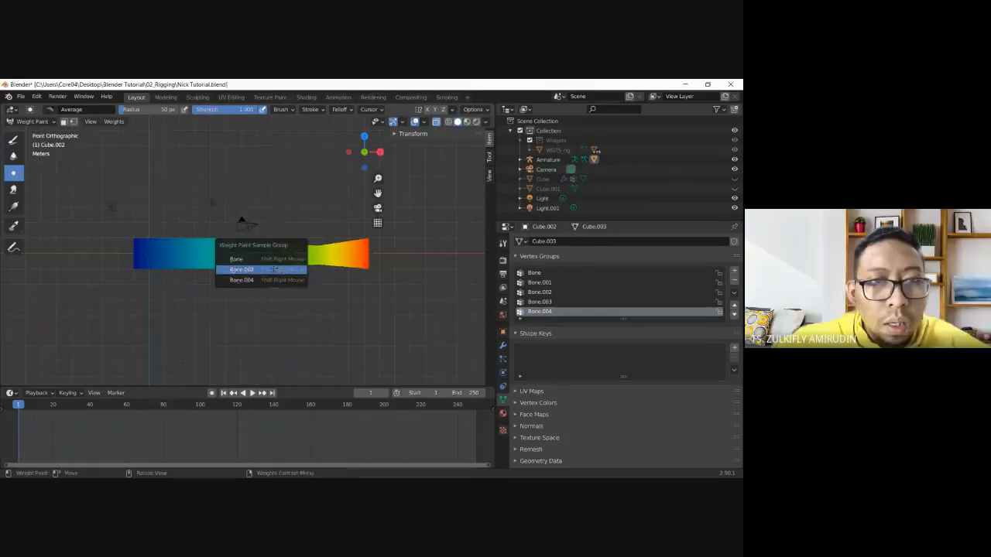
click(275, 269)
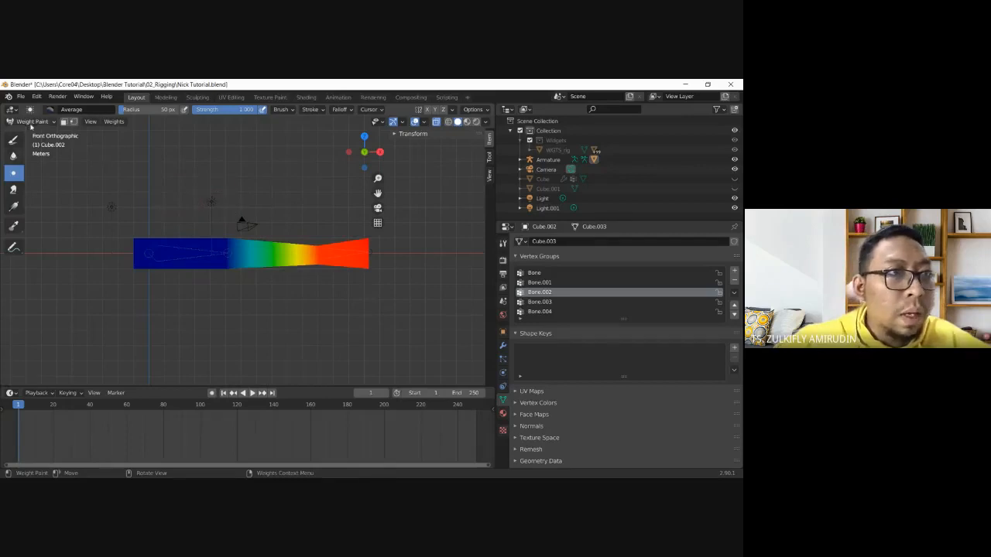
- Switch to Object Mode to select the armature, and return the bar mesh to Weight Paint mode
click(31, 121)
click(32, 133)
click(211, 201)
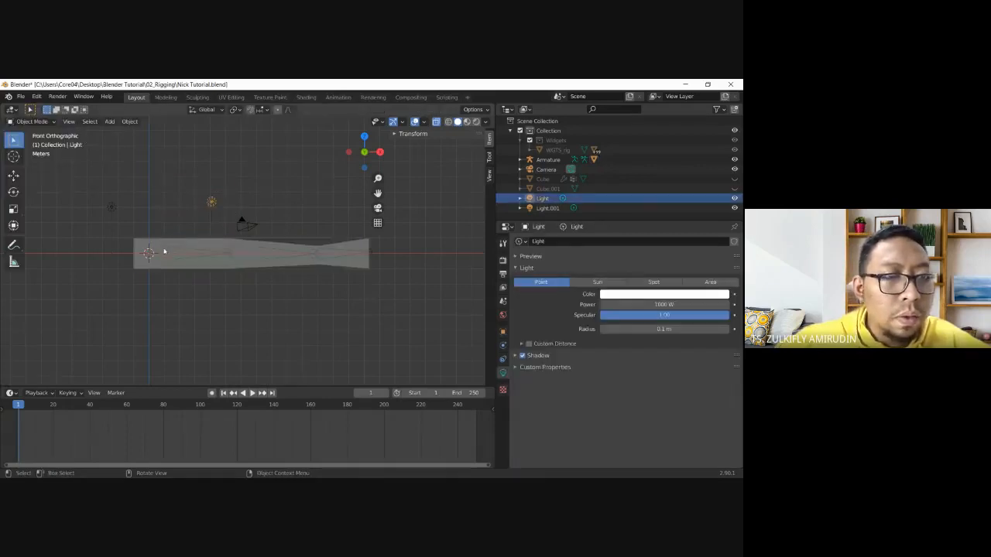
click(165, 250)
click(154, 253)
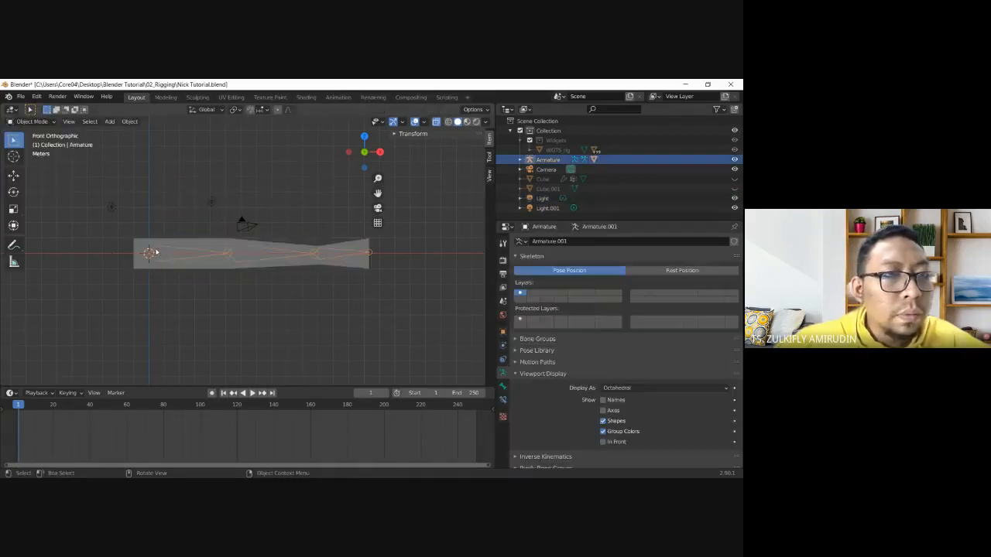
click(32, 122)
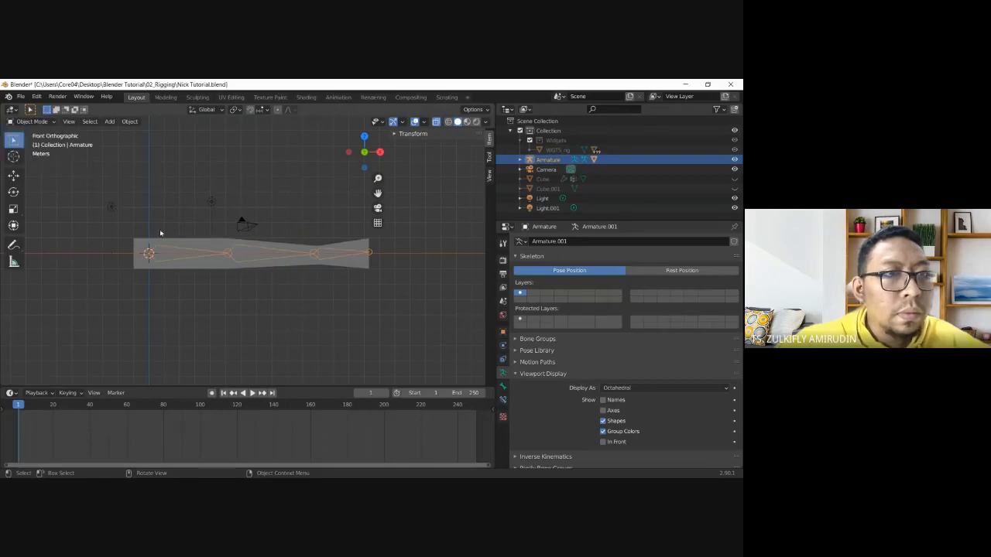
click(138, 247)
click(32, 122)
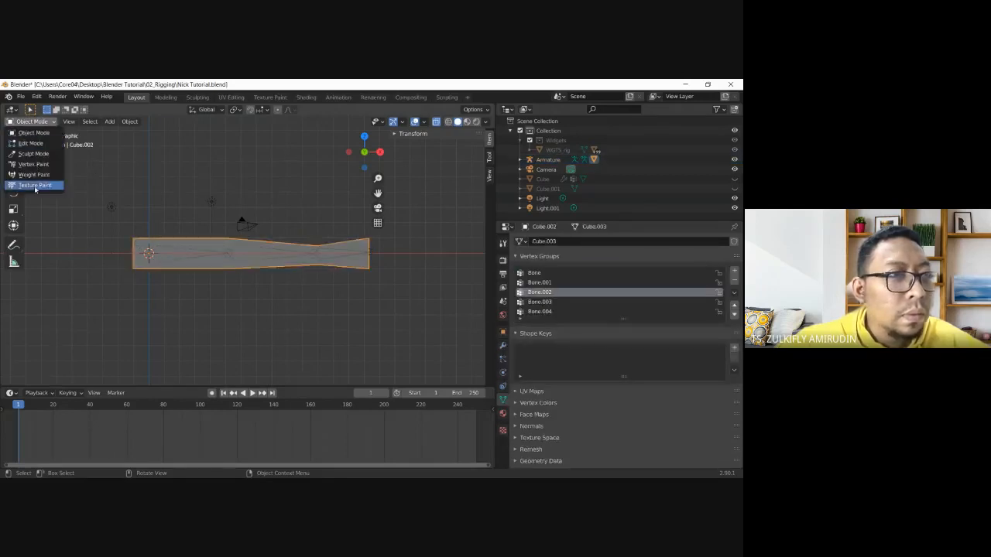
click(35, 175)
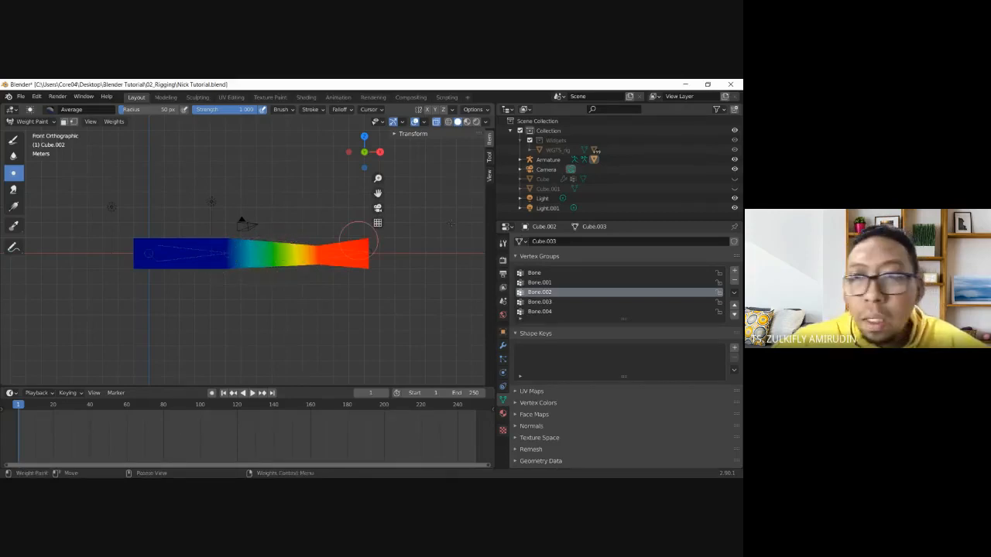
- Examine the bar's weight distribution for each vertex group from Bone.001 to Bone.004 and finally for Bone
click(546, 283)
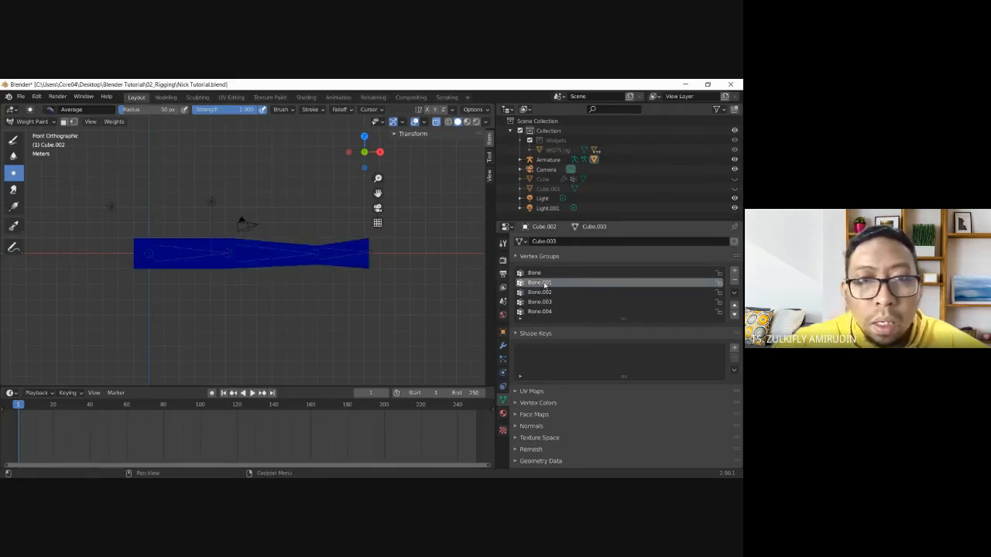
click(545, 293)
click(544, 302)
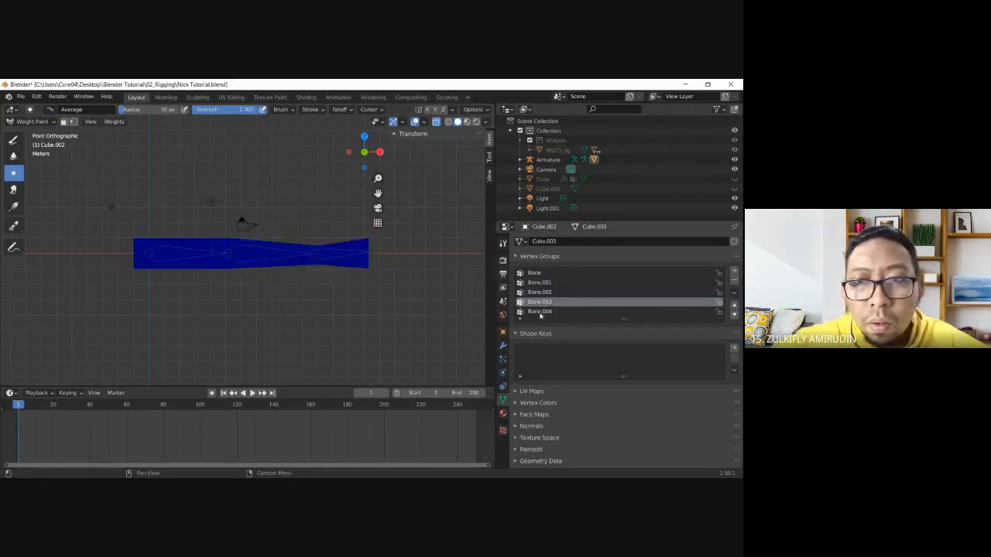
click(539, 311)
click(539, 292)
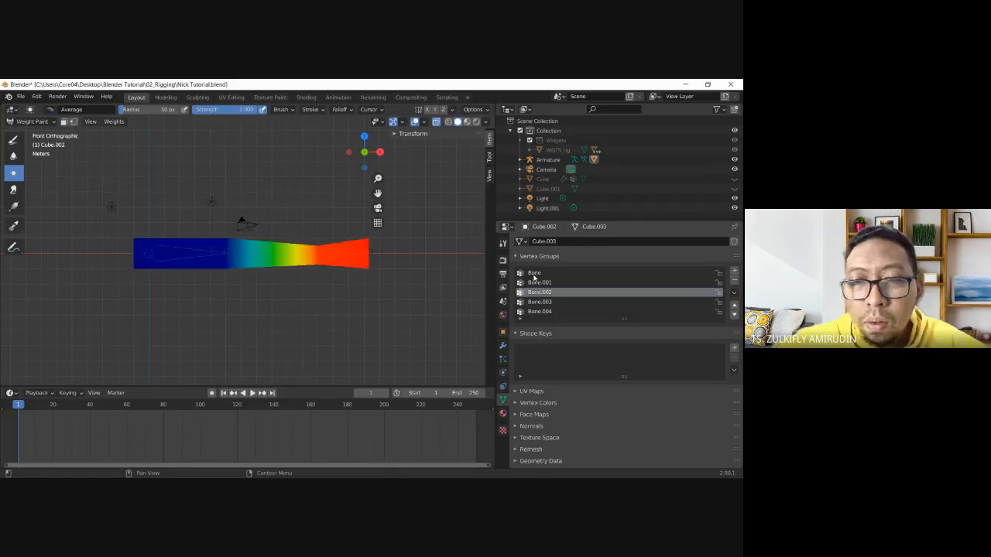
click(534, 274)
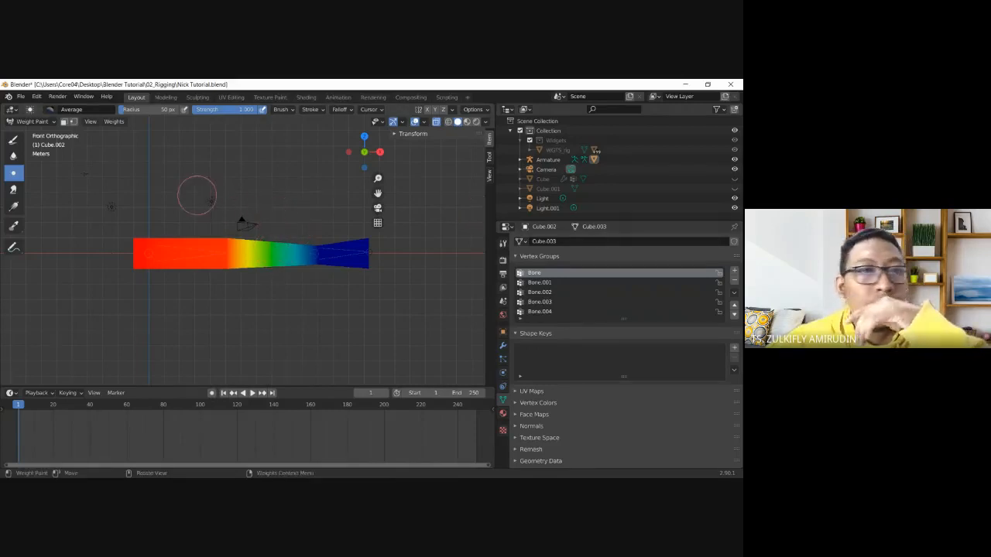
- Return to Object Mode and delete the bar together with its armature
click(49, 122)
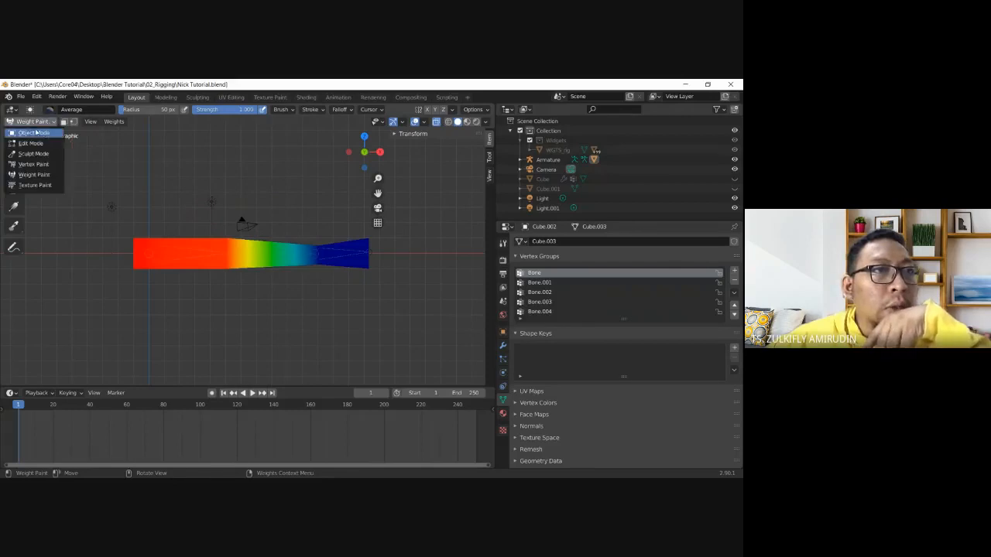
click(35, 133)
drag(132, 221, 409, 321)
click(245, 283)
click(241, 267)
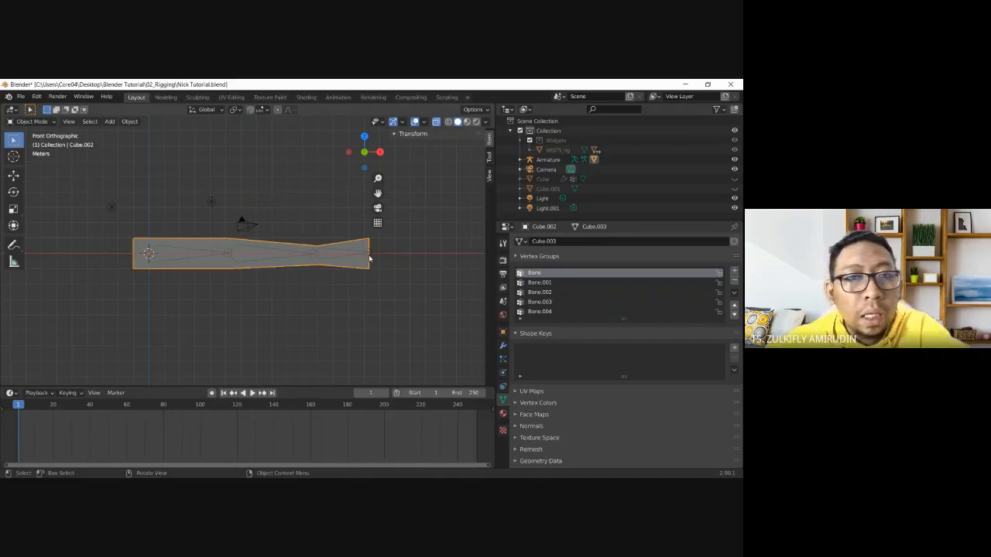
key(Delete)
key(ctrl+z)
key(Delete)
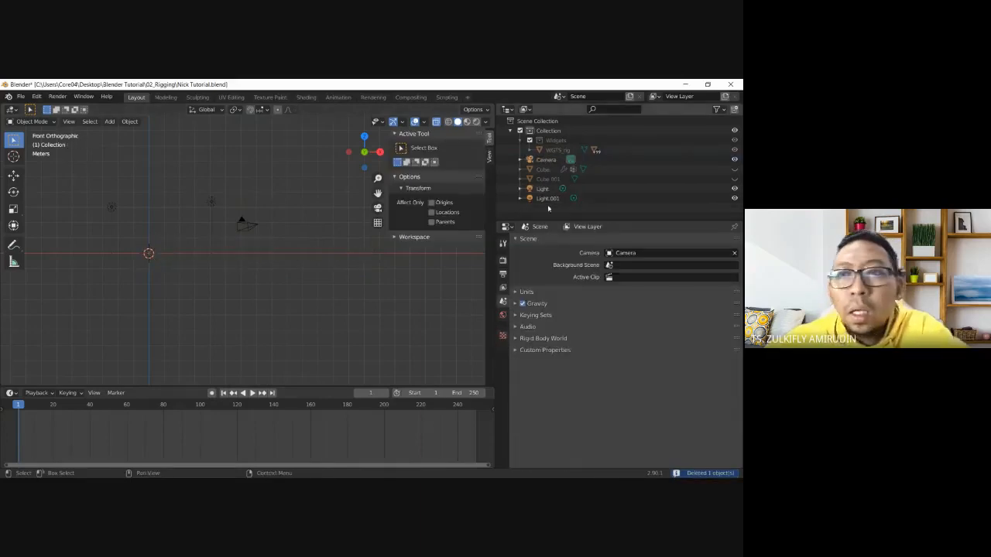
- Unhide the character mesh Cube and frame its whole body in the front view
click(529, 169)
click(531, 179)
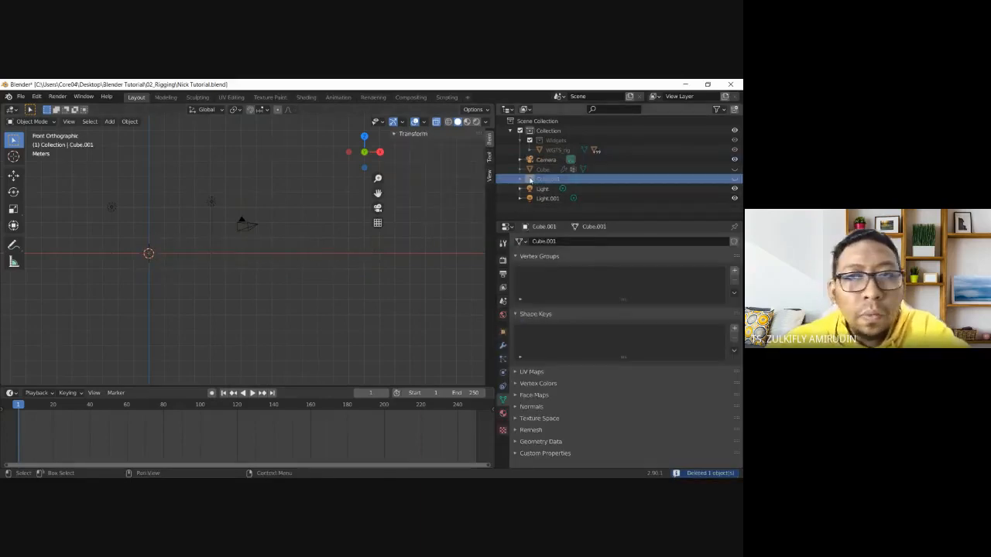
click(535, 168)
click(735, 170)
scroll(358, 213, up, 2)
drag(378, 194, 44, 244)
scroll(232, 223, up, 1)
scroll(236, 222, up, 4)
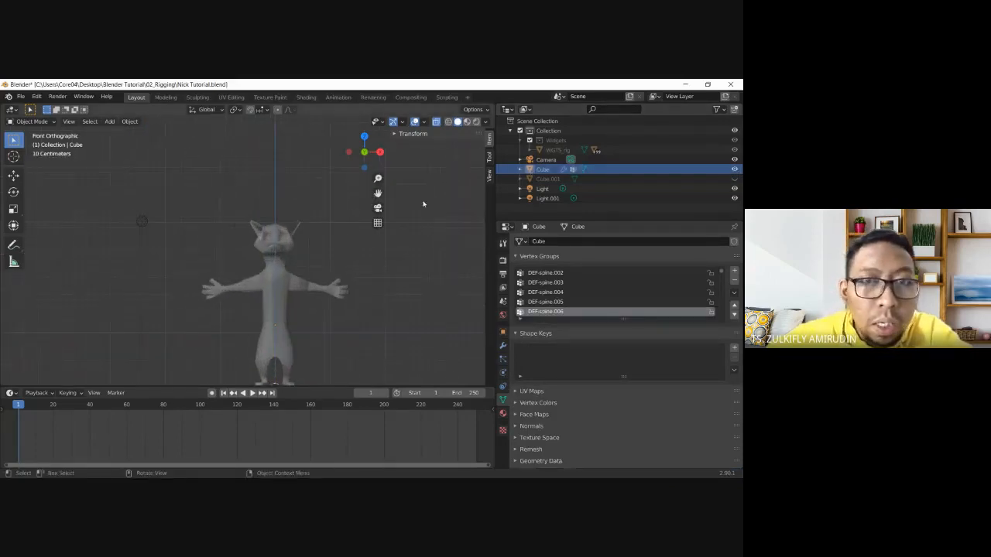
drag(378, 193, 350, 136)
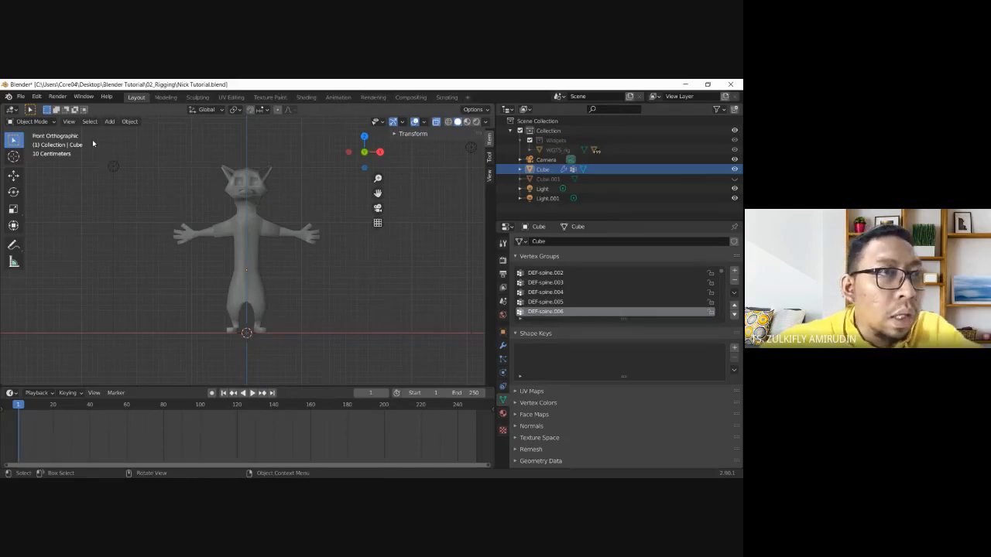
- Open the Preferences window
click(37, 97)
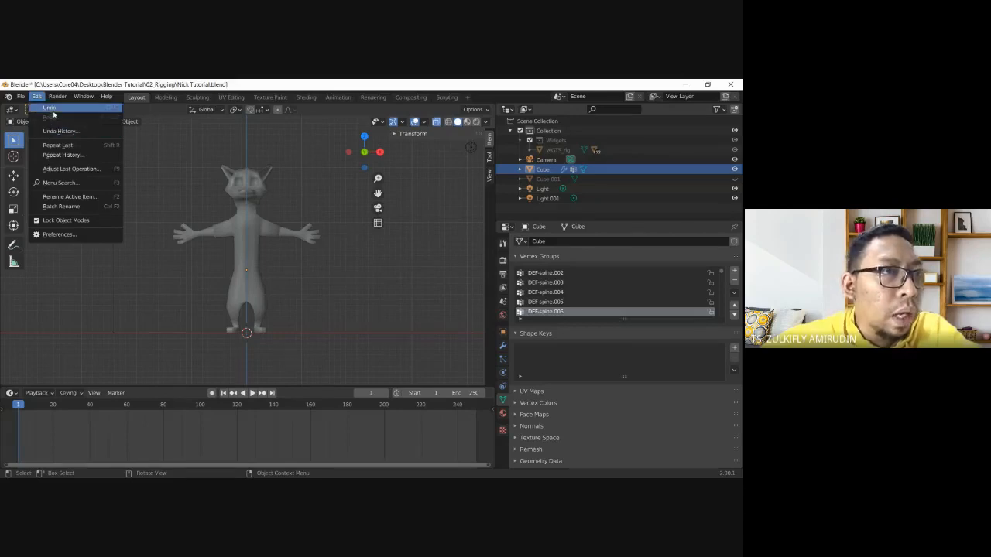
click(61, 236)
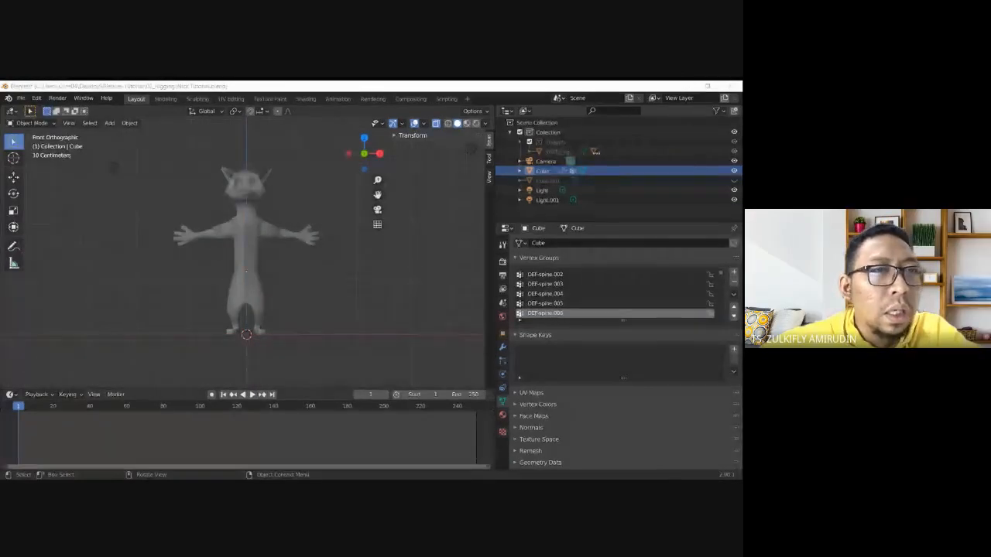
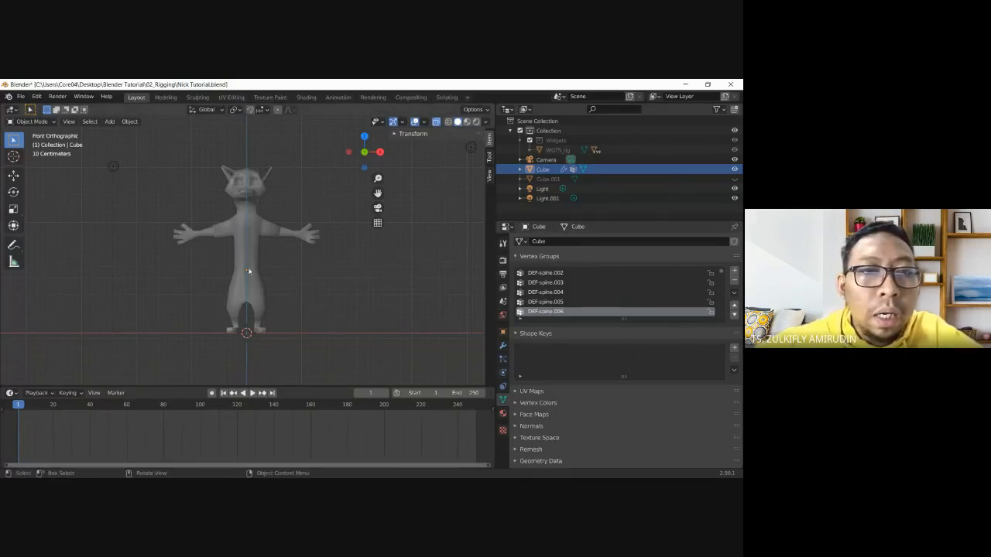
- Add a Human (Meta-Rig) armature at the character's feet, with the character mesh deselected
click(247, 274)
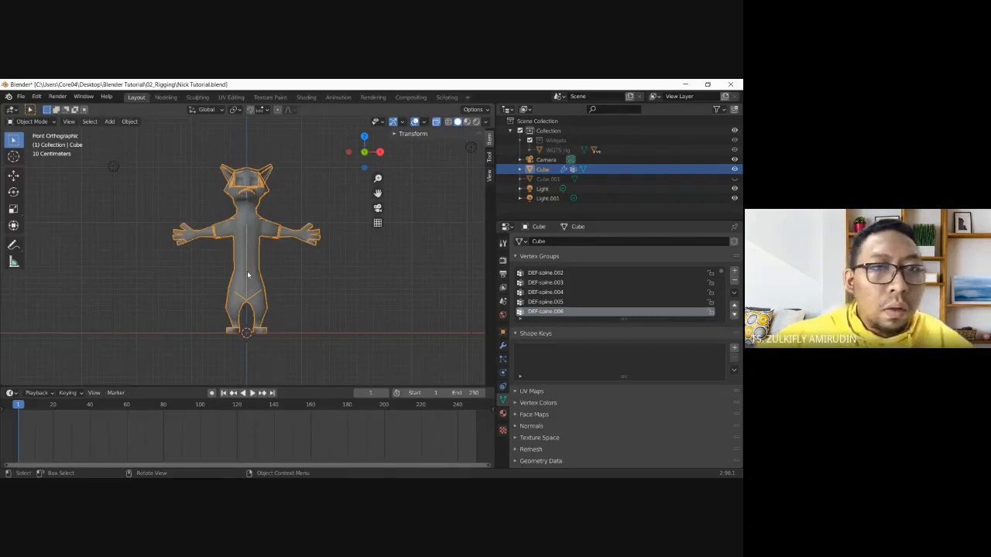
click(335, 276)
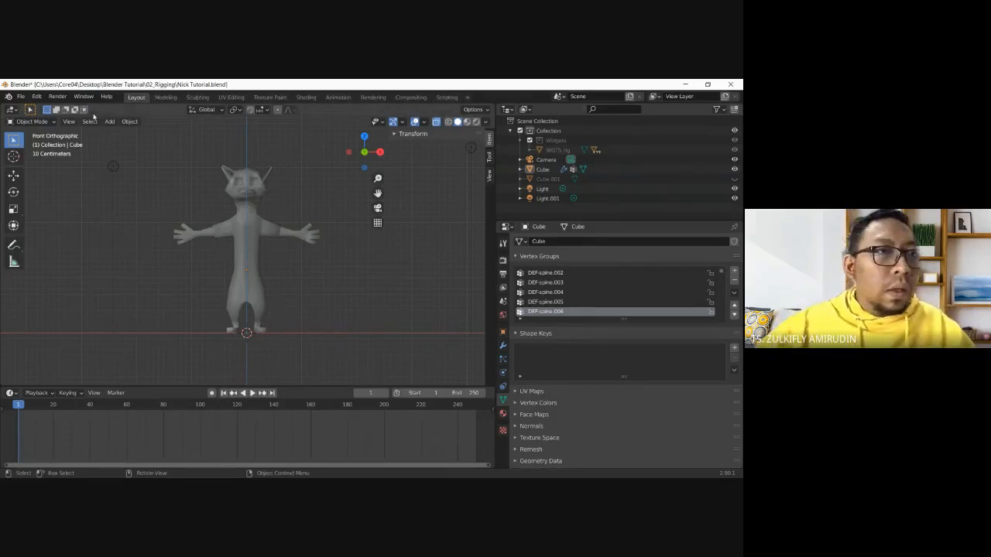
click(110, 122)
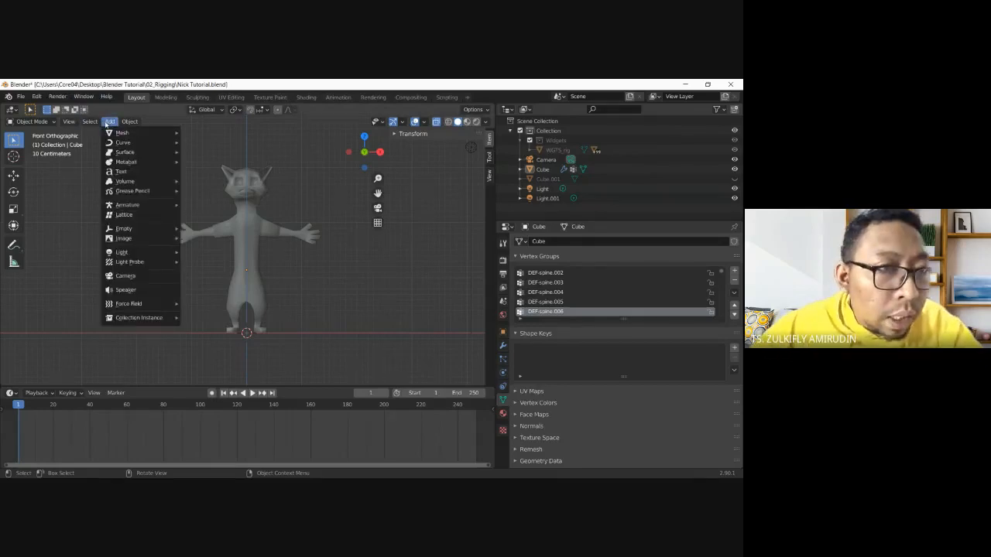
mouse_move(132, 208)
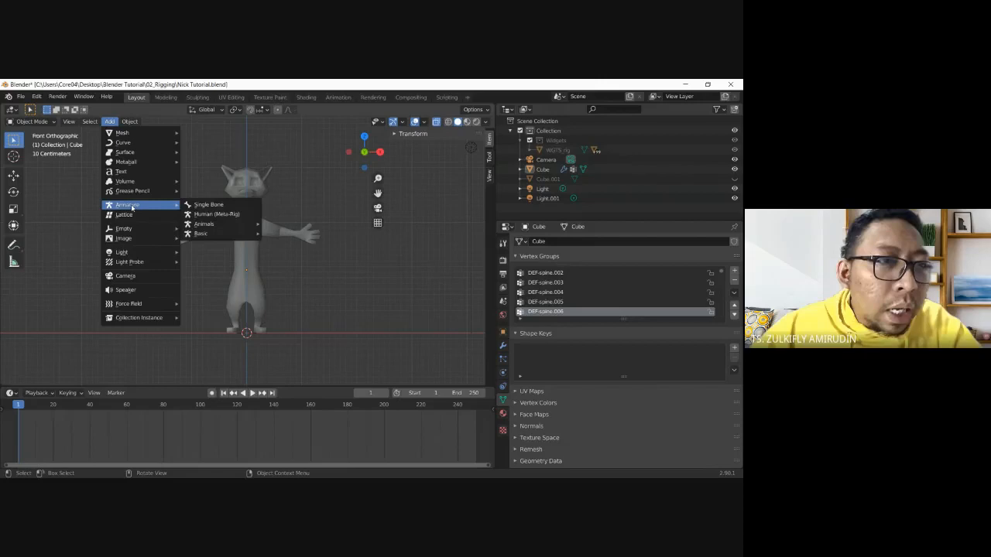
click(233, 216)
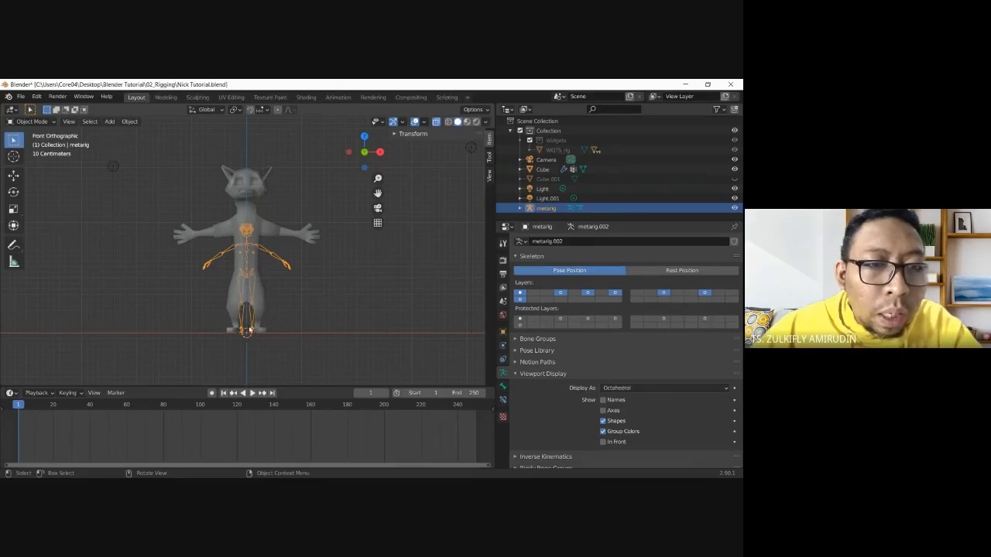
click(328, 305)
- Scale the whole metarig up by about 1.28 in the front view so it fits the character's body
scroll(327, 305, up, 2)
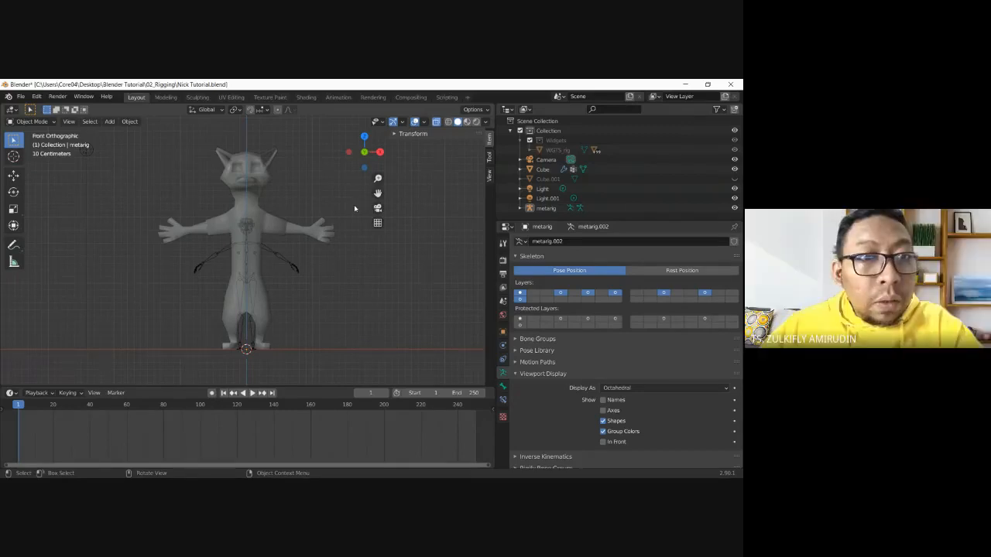
key(KP_3)
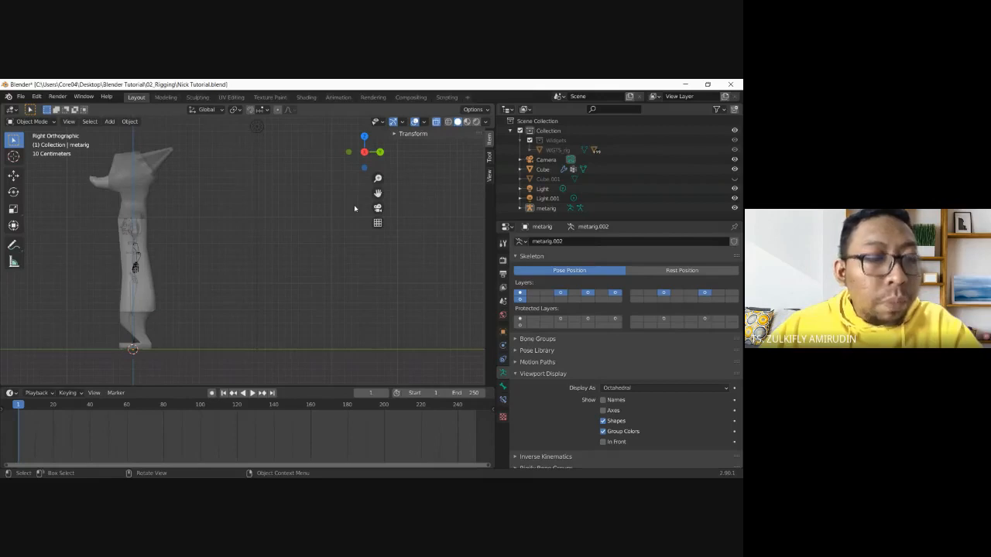
key(KP_1)
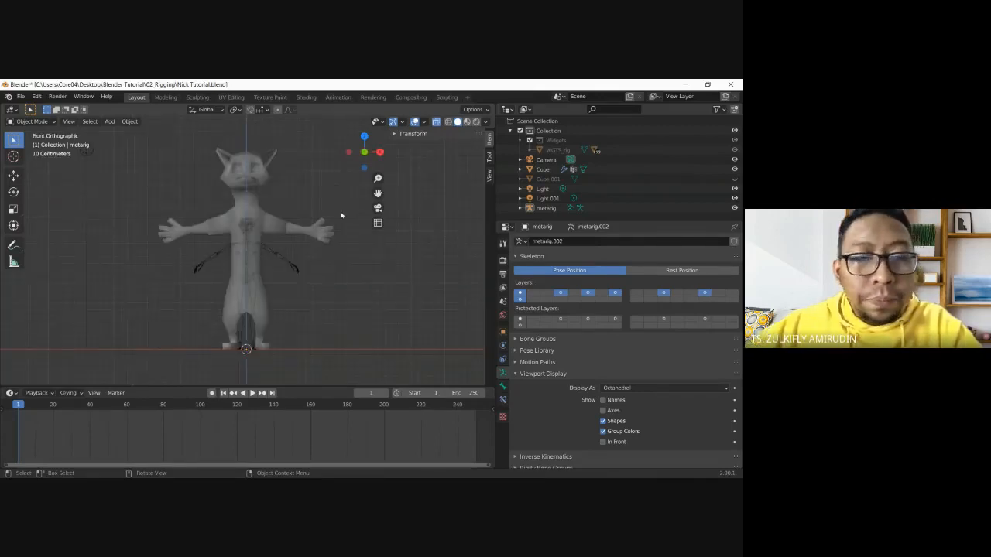
click(262, 243)
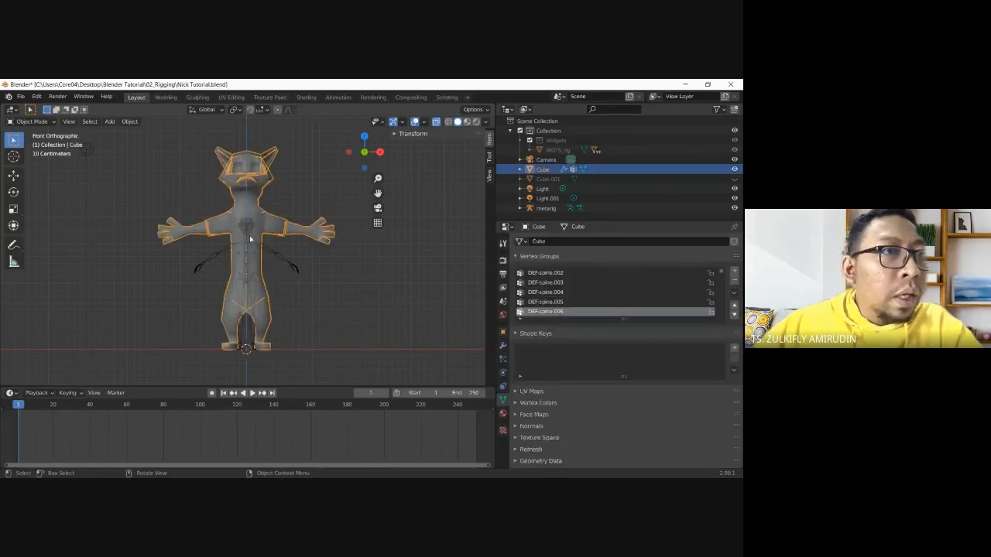
click(217, 258)
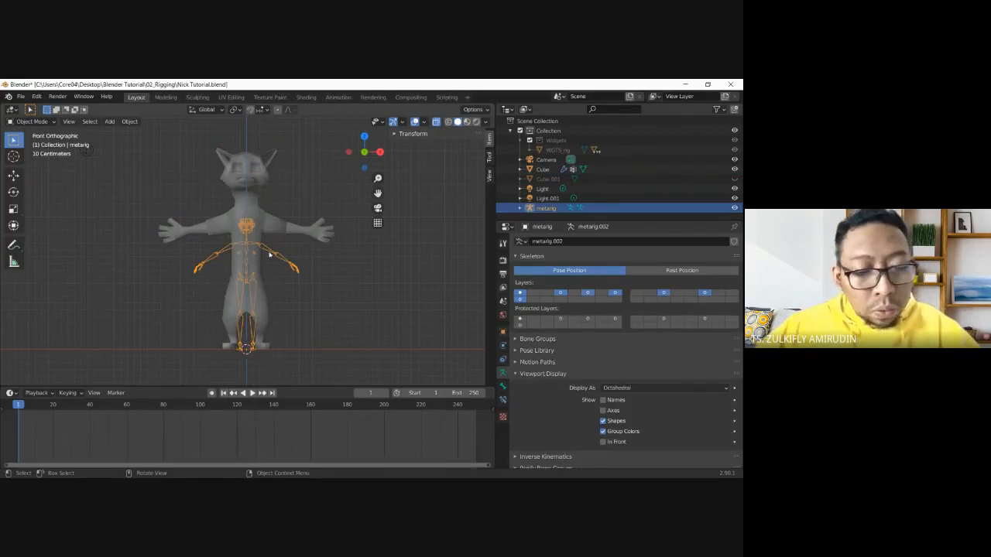
key(s)
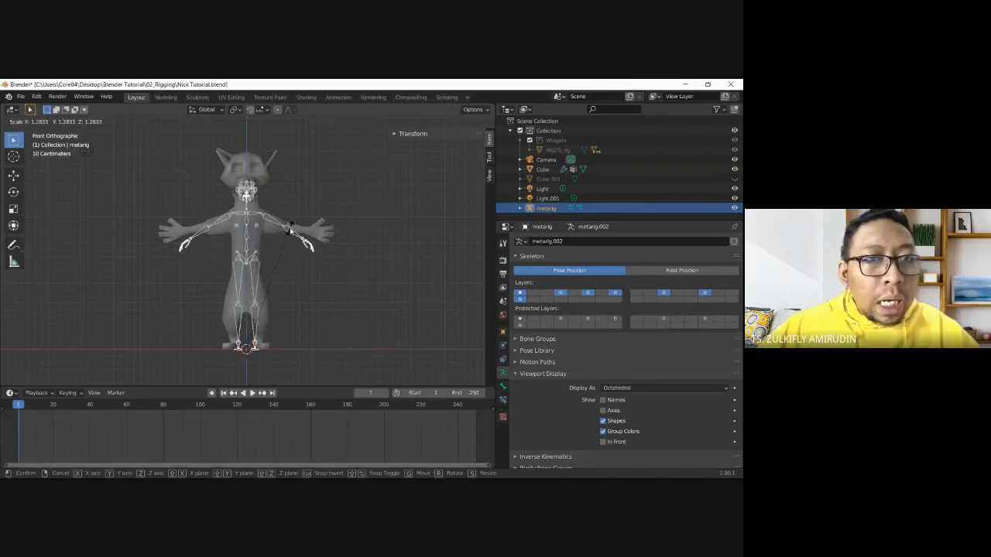
click(291, 230)
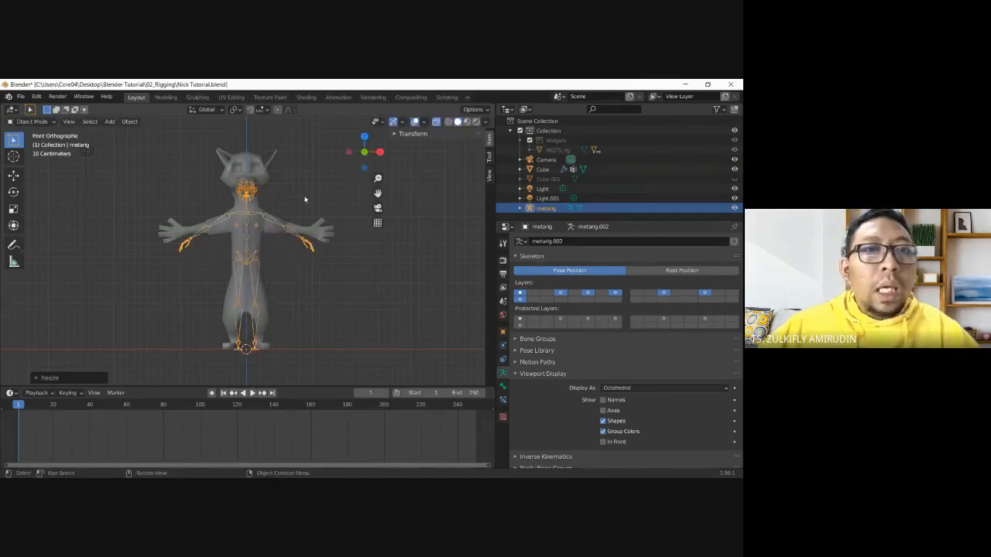
- Check the metarig's alignment with the character mesh from the right, top and front views
key(KP_3)
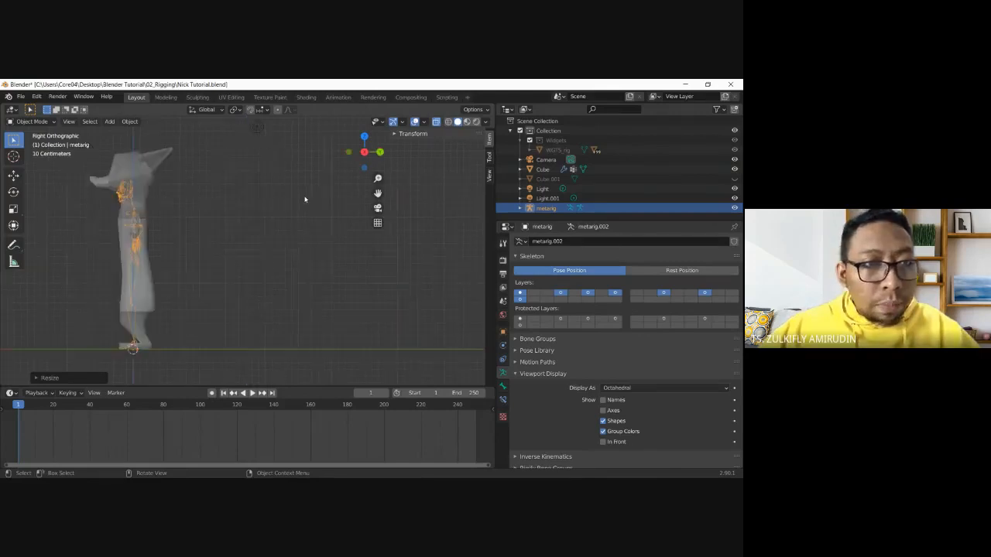
key(KP_7)
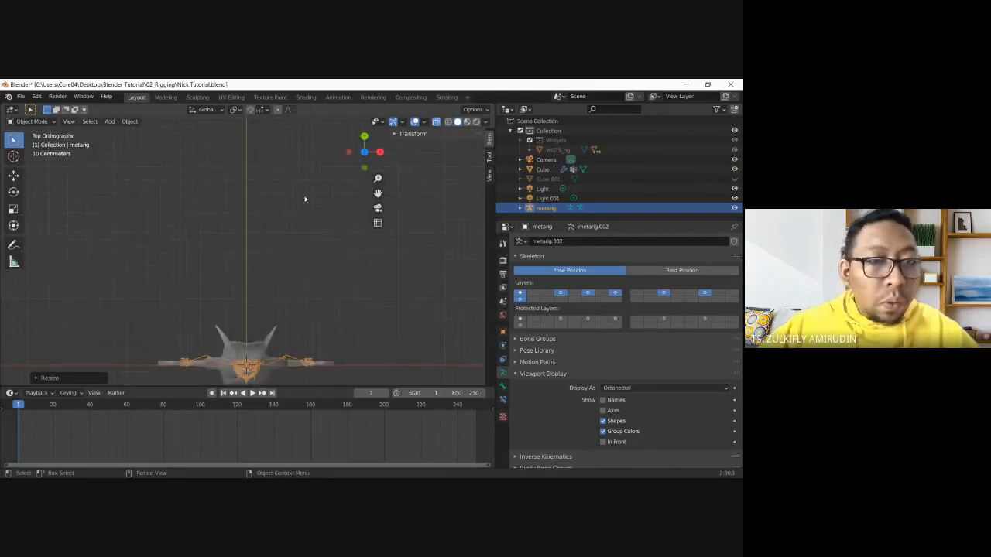
drag(377, 195, 400, 325)
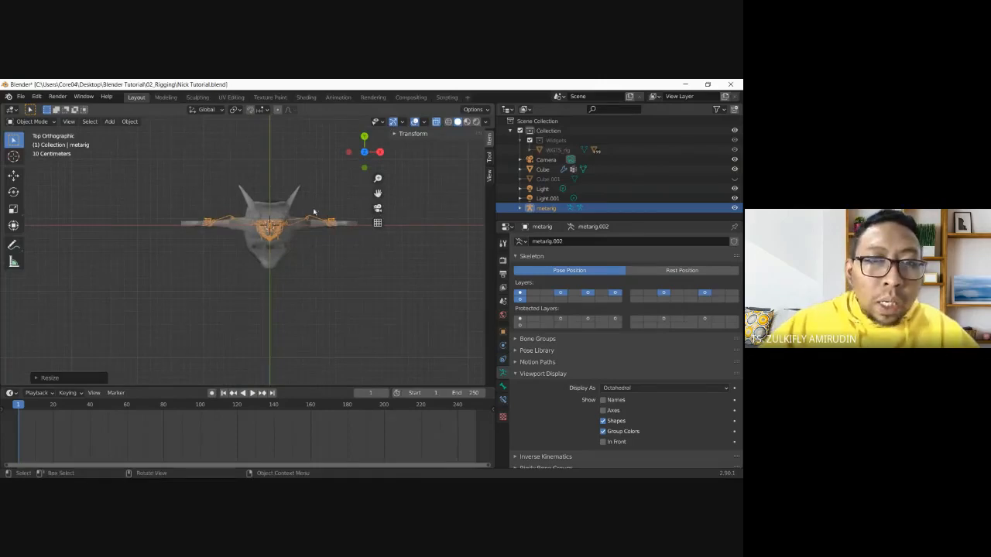
click(364, 167)
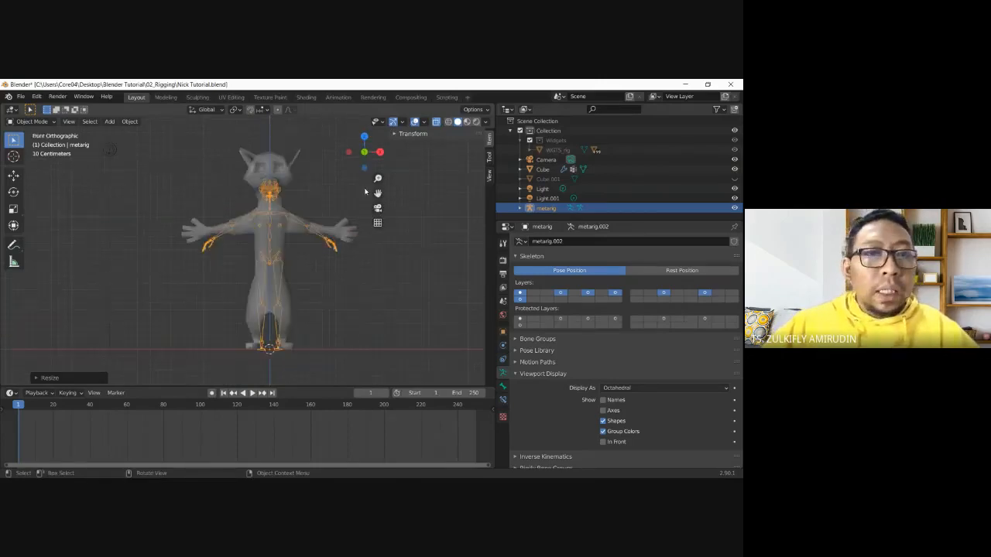
click(322, 269)
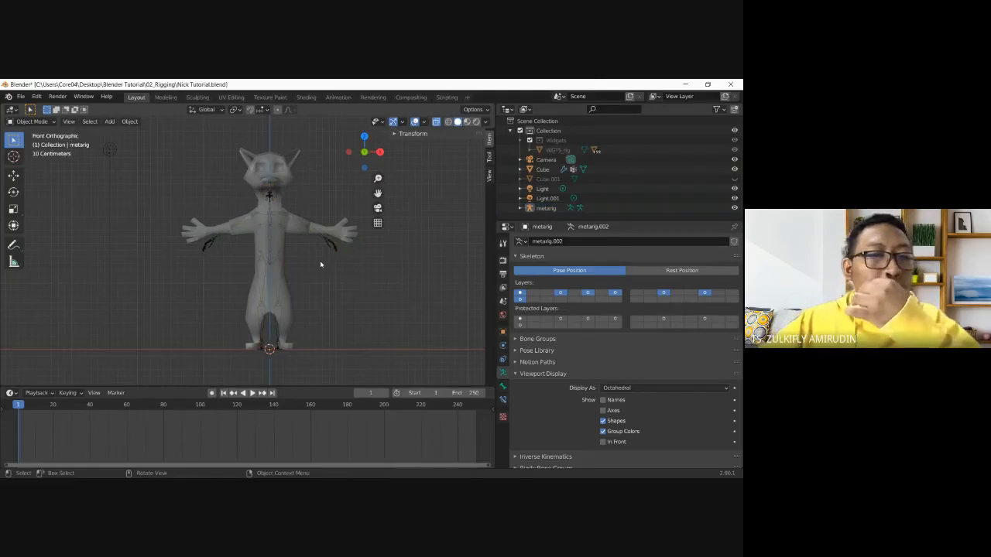
- Select the metarig and switch it to Edit Mode
click(49, 121)
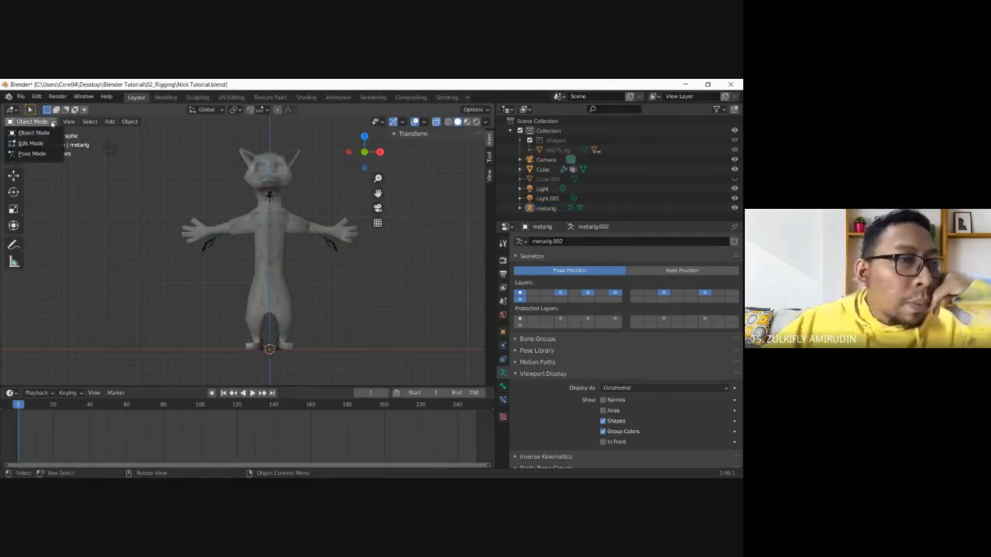
click(211, 241)
click(46, 123)
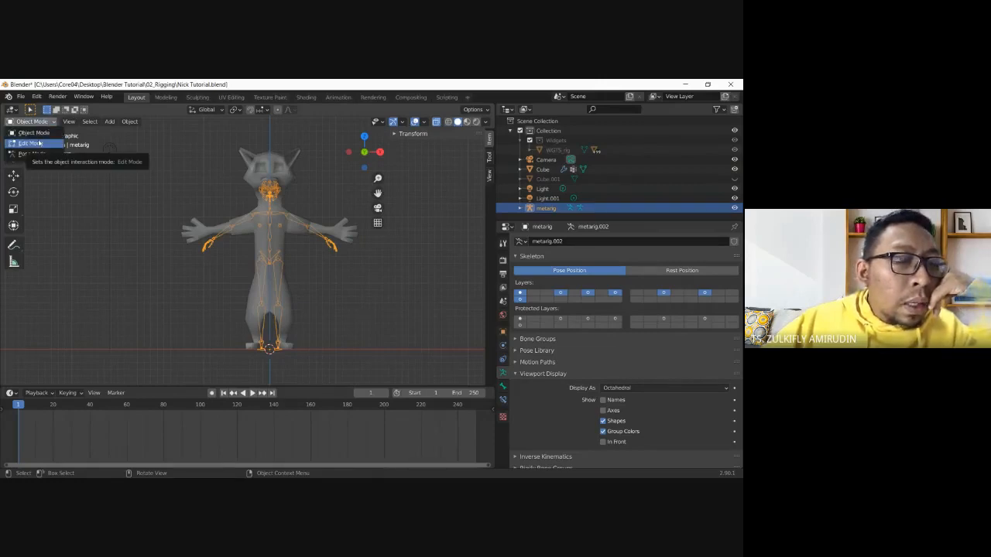
click(31, 144)
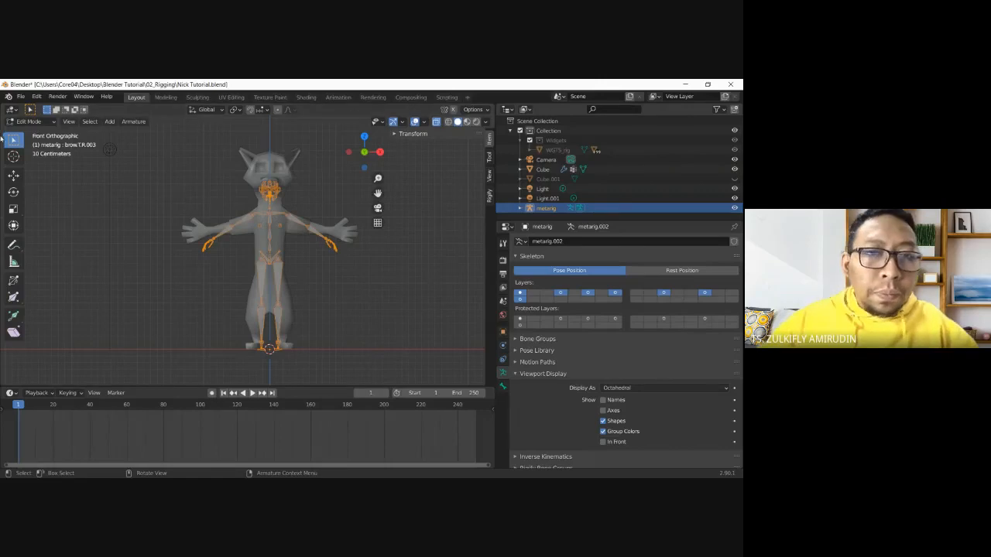
scroll(267, 233, up, 2)
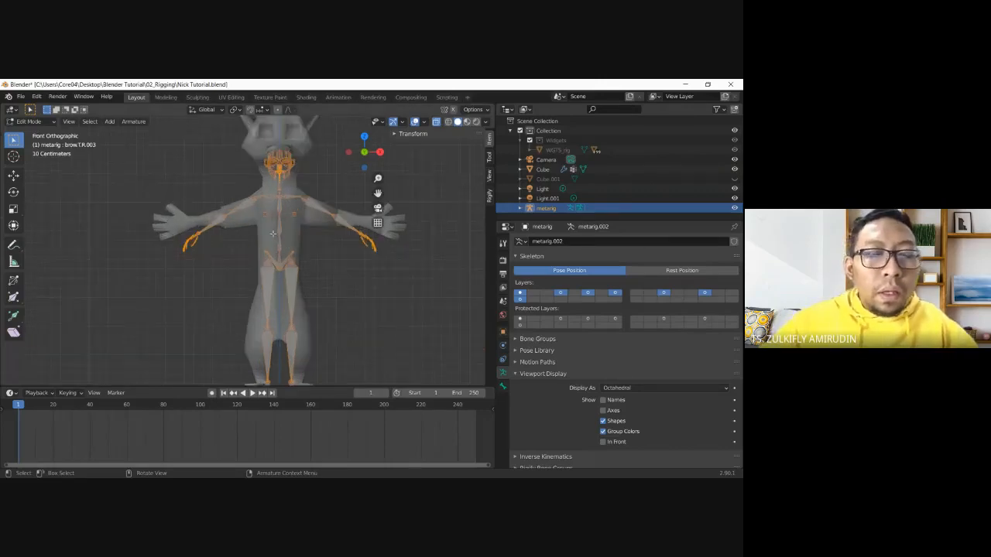
- Try moving the left elbow joint and left hand bones onto the character's arm, and undo the moves
click(340, 246)
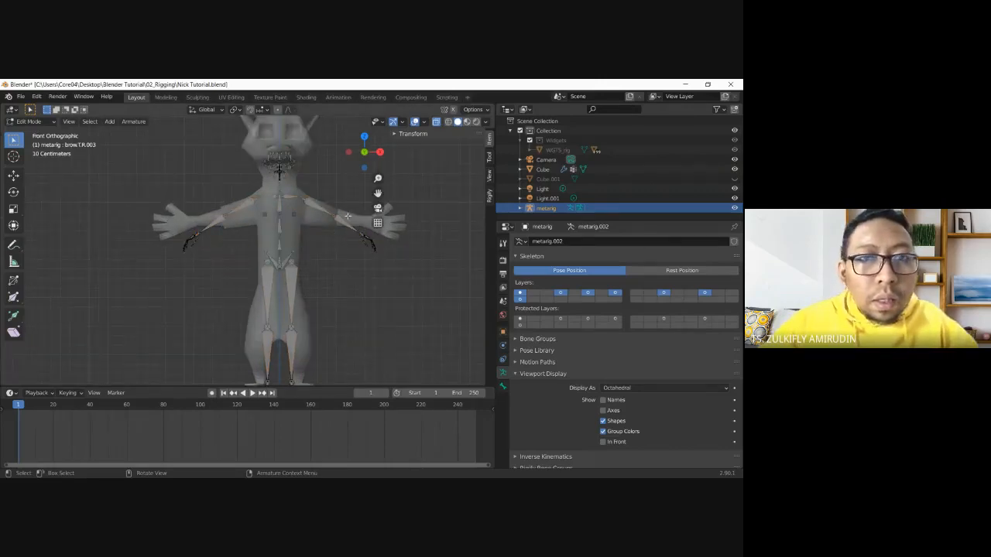
click(353, 219)
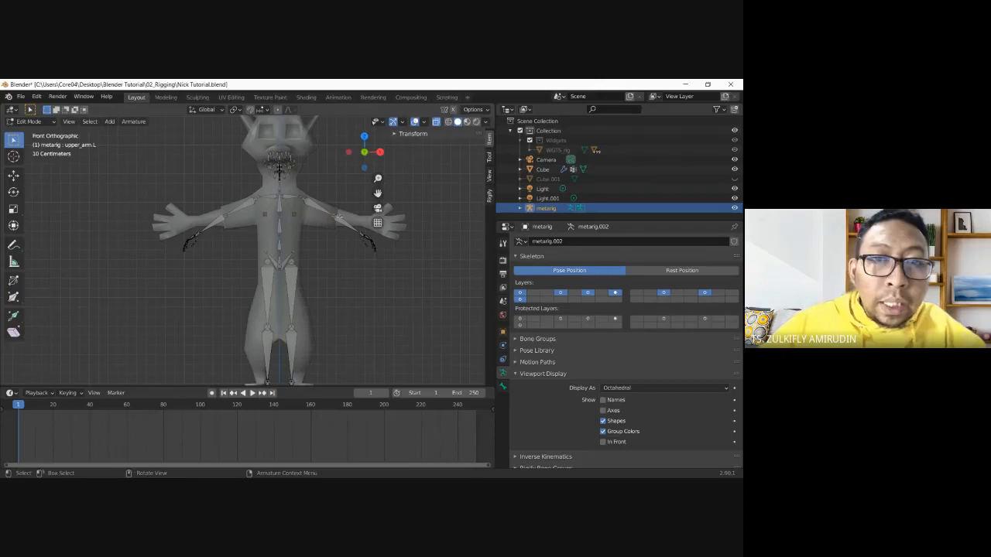
key(g)
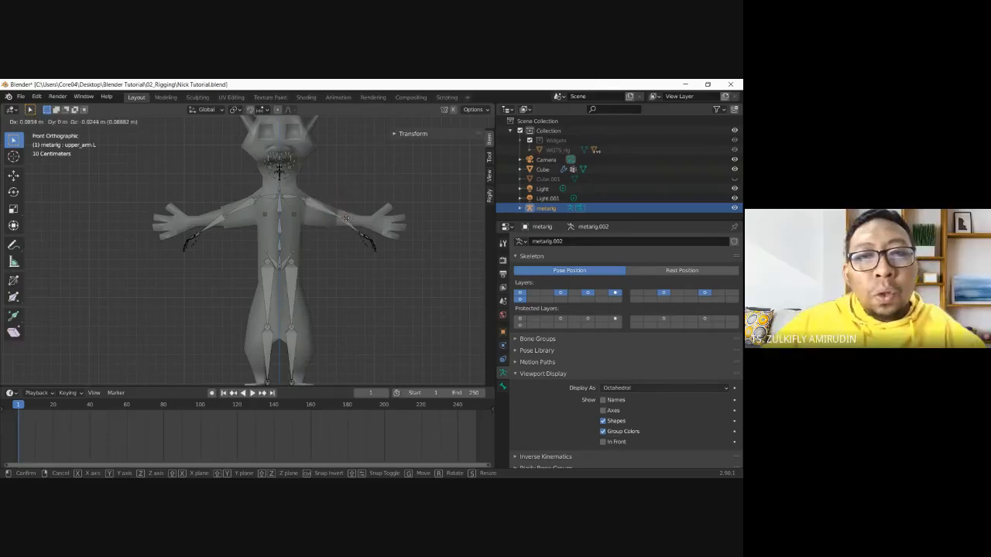
click(343, 217)
drag(341, 261, 388, 224)
key(g)
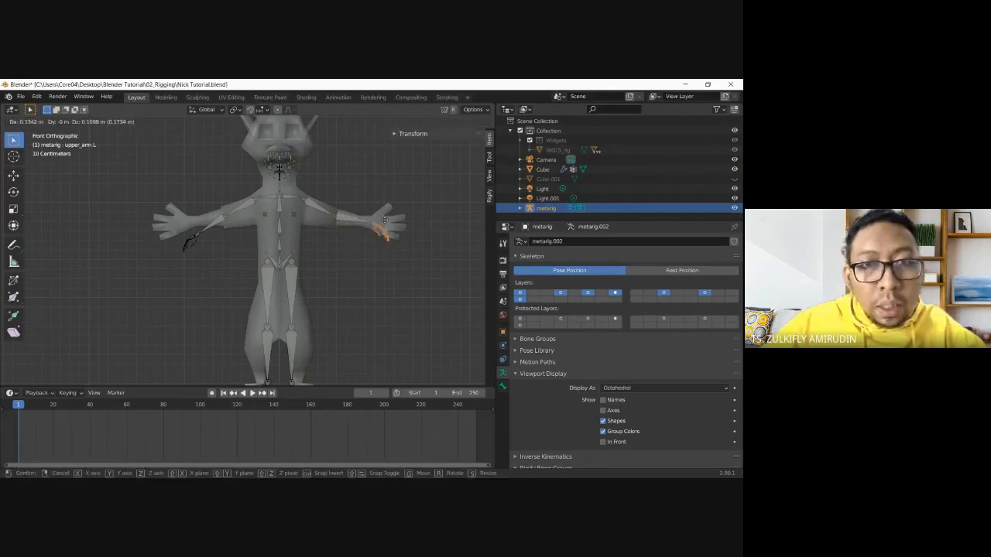
click(341, 225)
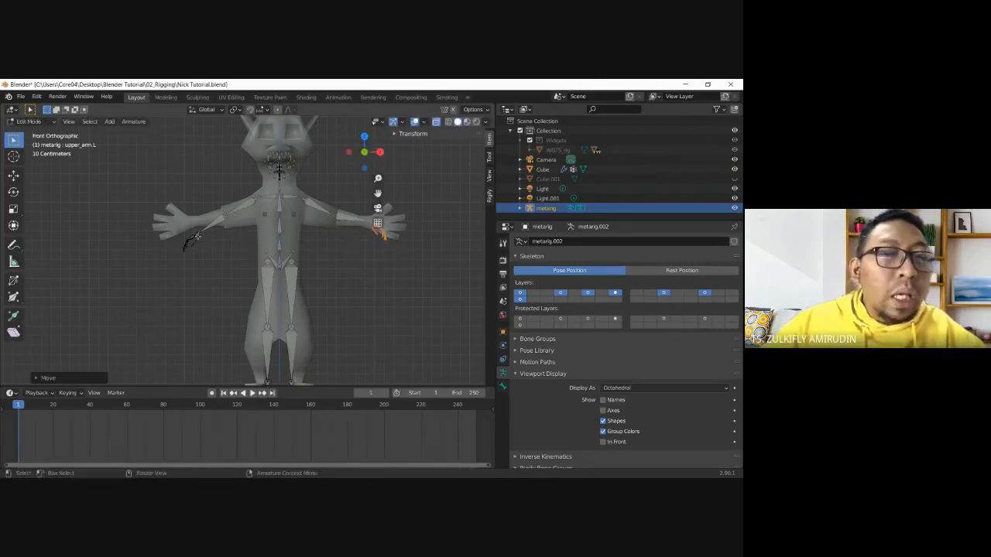
key(ctrl+z)
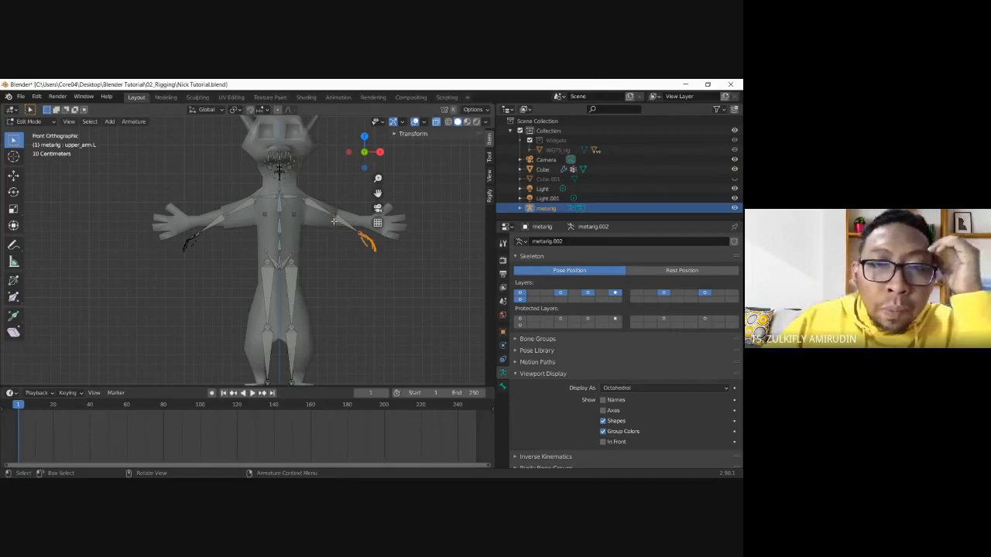
- Shift the left elbow joint slightly down into the arm mesh and move the left hand bones up to the character's wrist
click(415, 270)
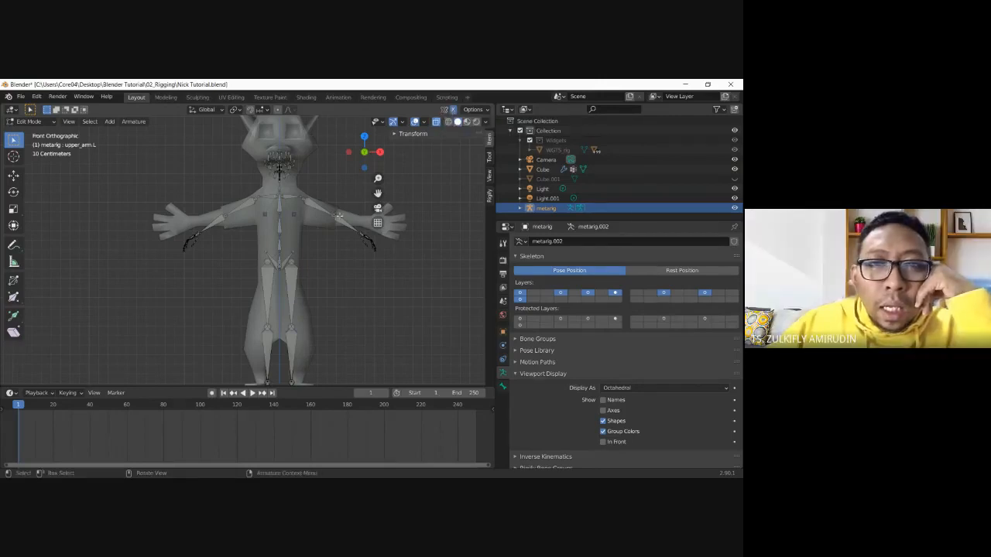
key(g)
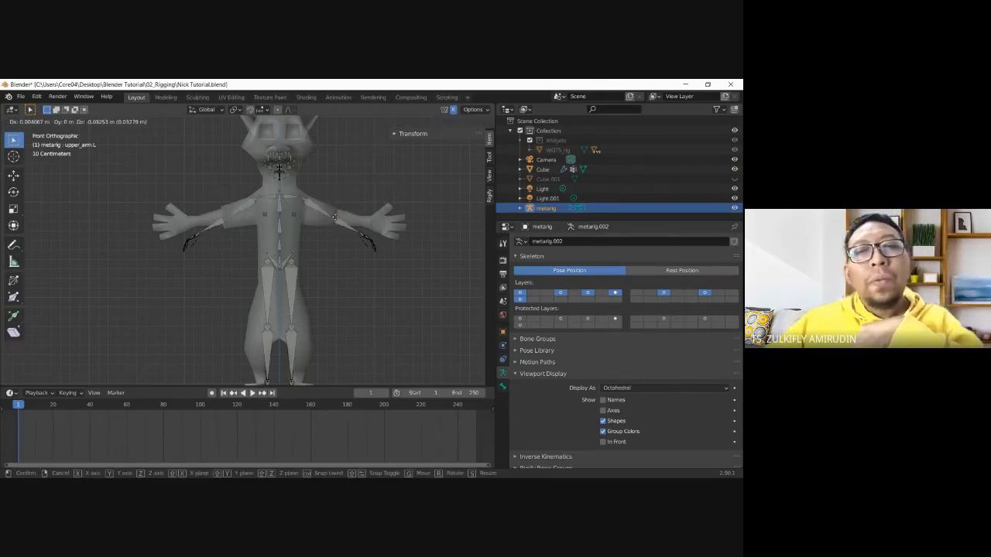
click(336, 218)
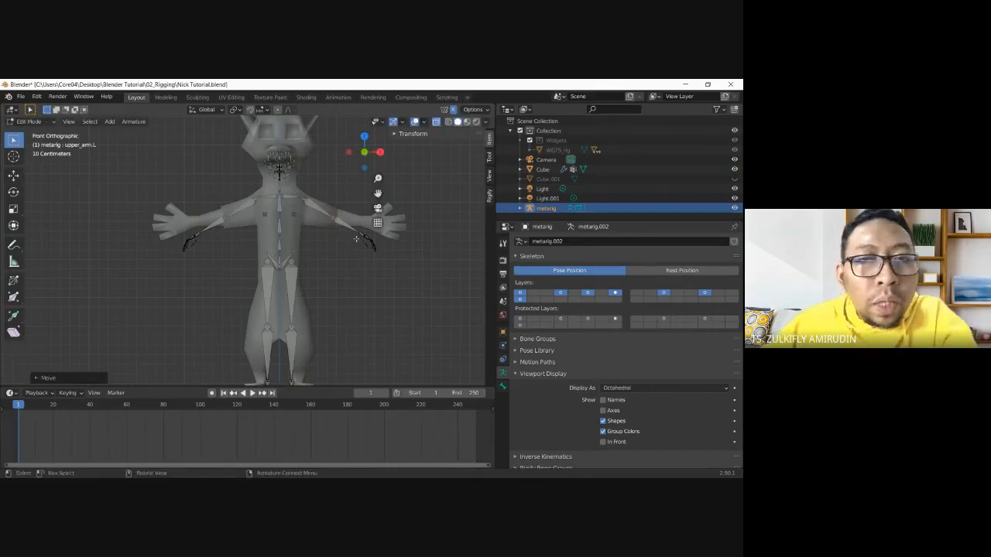
drag(353, 224, 392, 271)
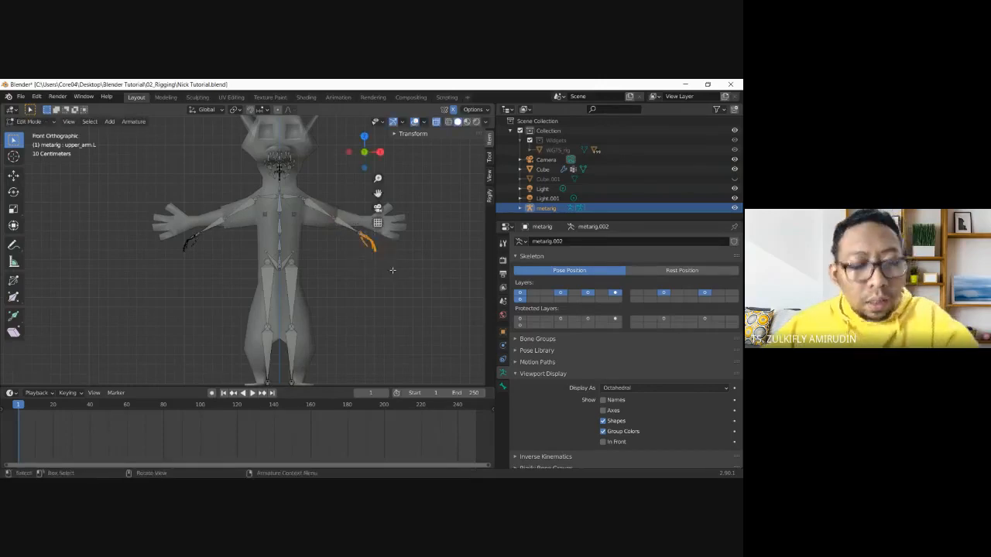
key(g)
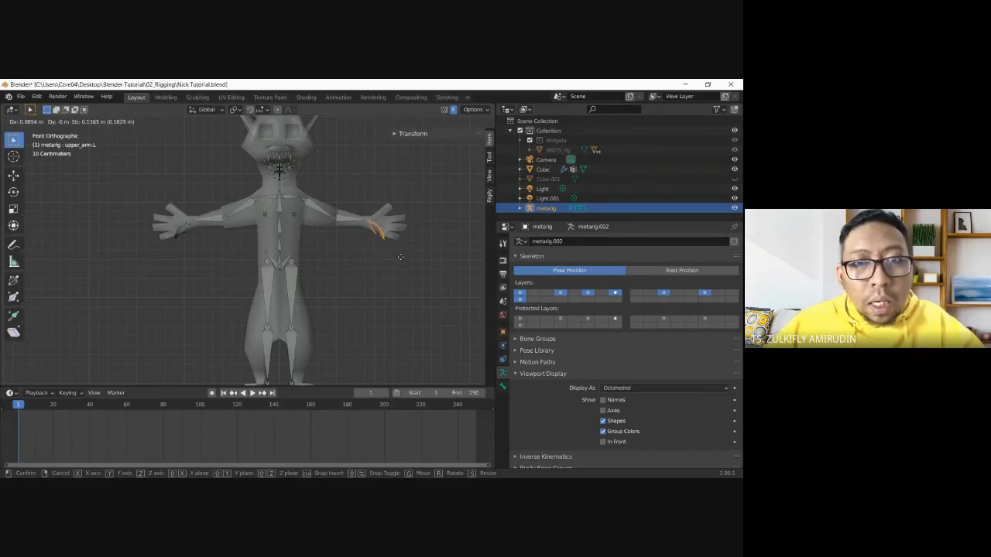
click(396, 255)
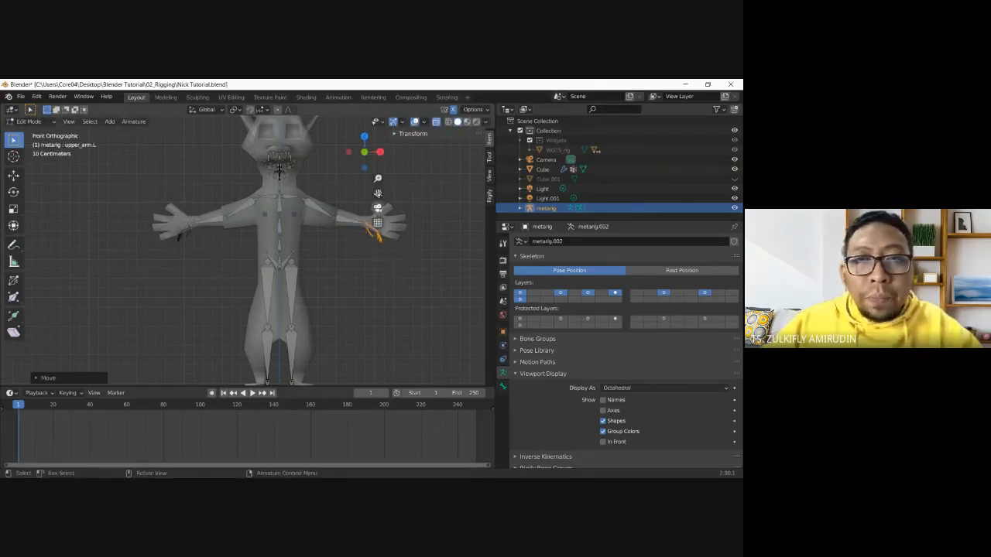
- Rotate the left hand bones freely so the fingers spread out along the direction of the character's hand
scroll(349, 243, up, 5)
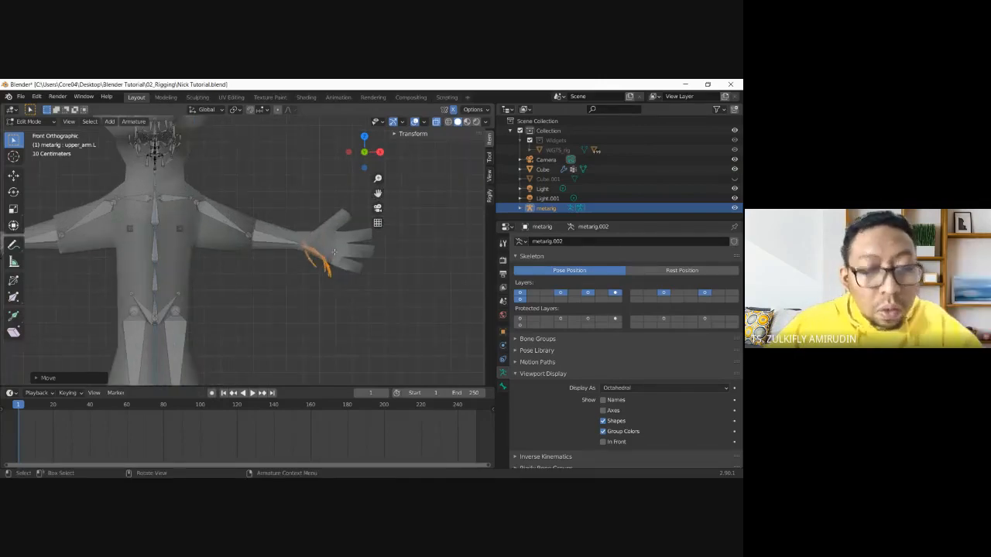
key(r)
click(341, 244)
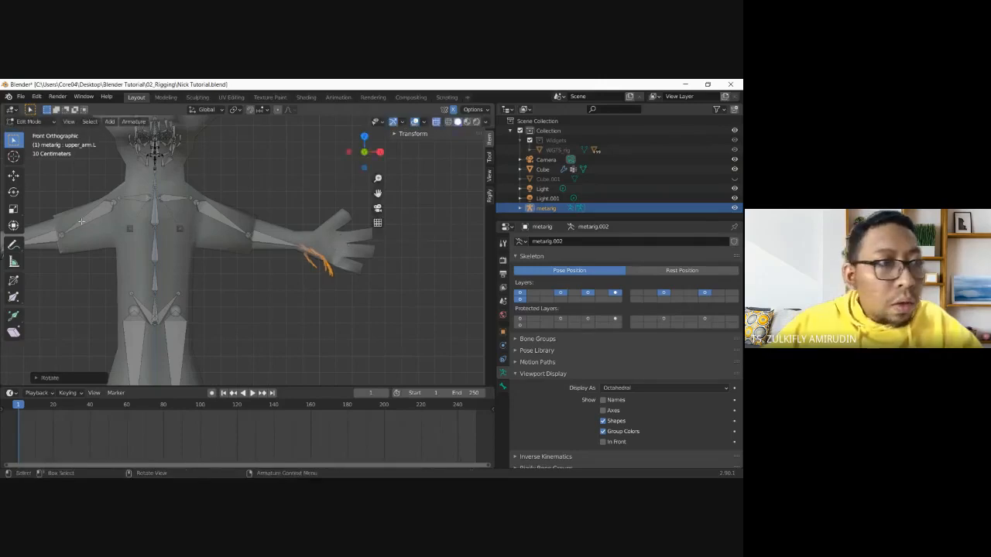
click(13, 191)
drag(329, 256, 371, 203)
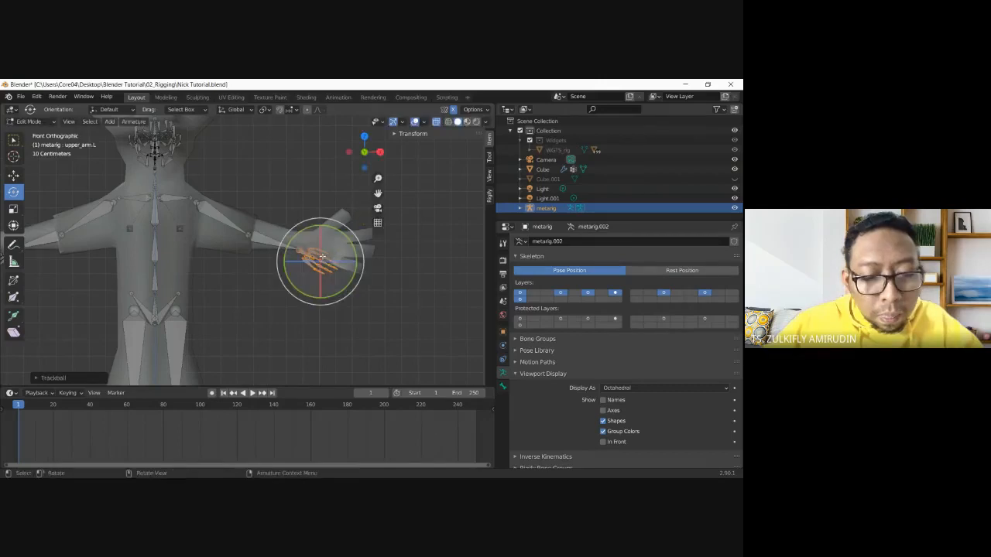
- Position and angle the left hand bones inside the hand mesh, lining the fingers up with the character's fingers
key(g)
click(369, 247)
key(r)
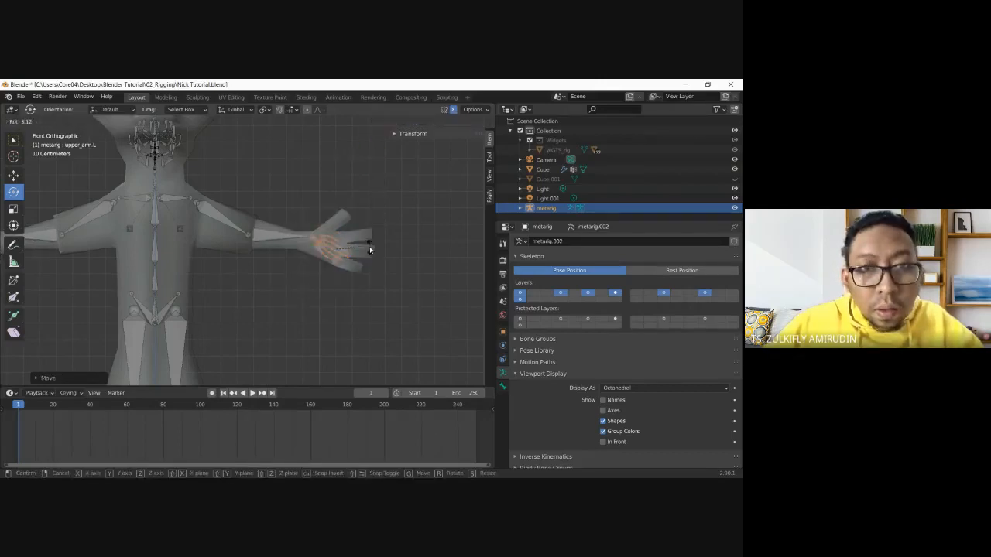
click(361, 236)
key(g)
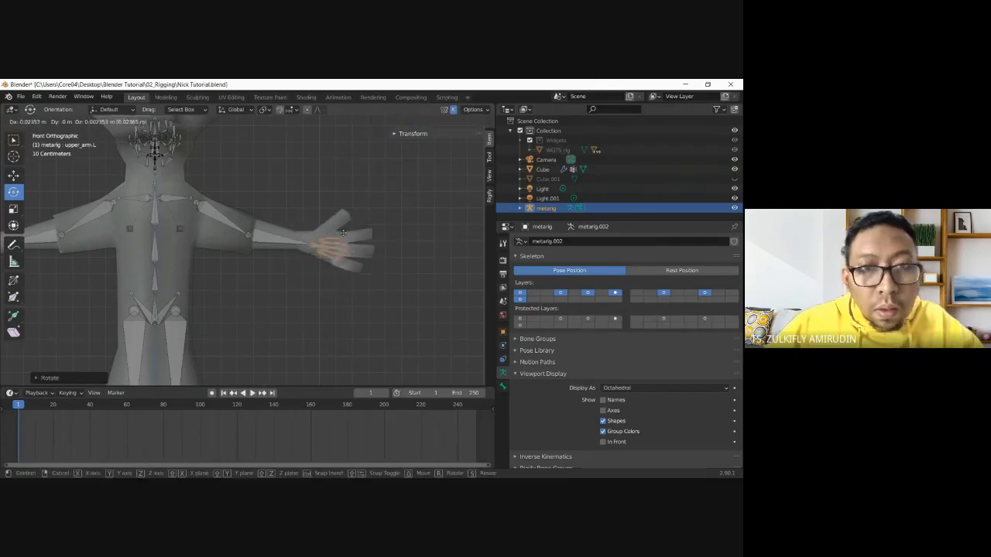
click(342, 230)
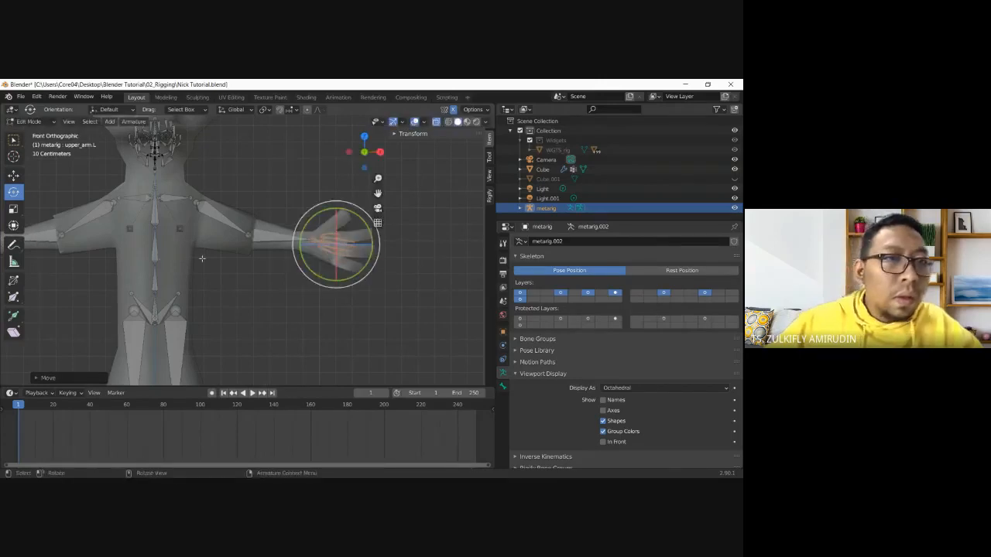
- Check the fitted arm and hand bones from the right view, then return to the front view
scroll(213, 301, down, 3)
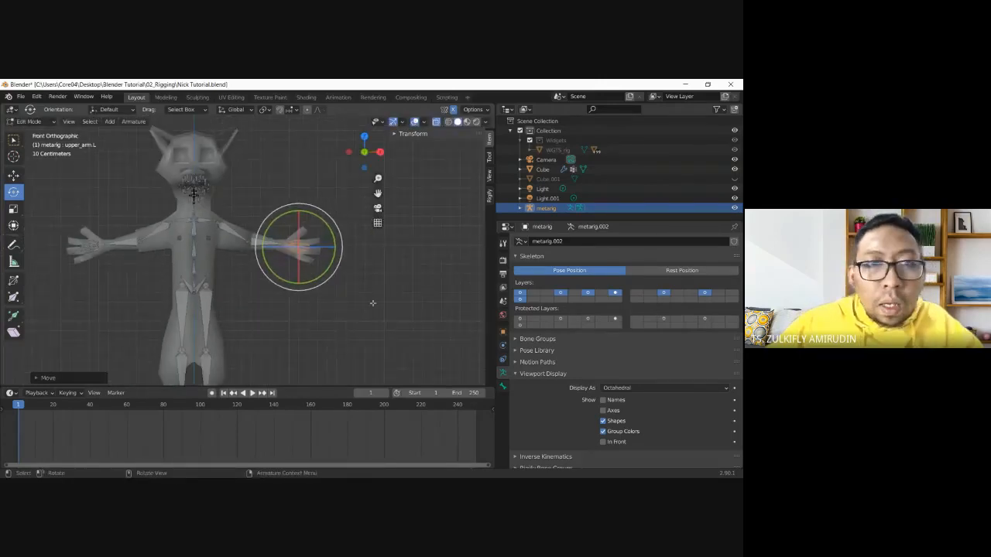
key(KP_3)
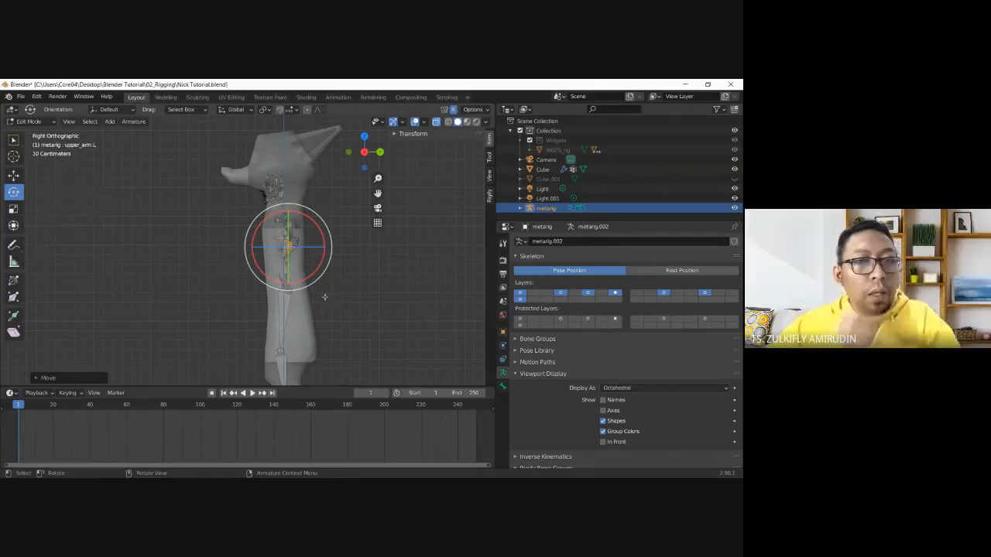
scroll(370, 233, down, 3)
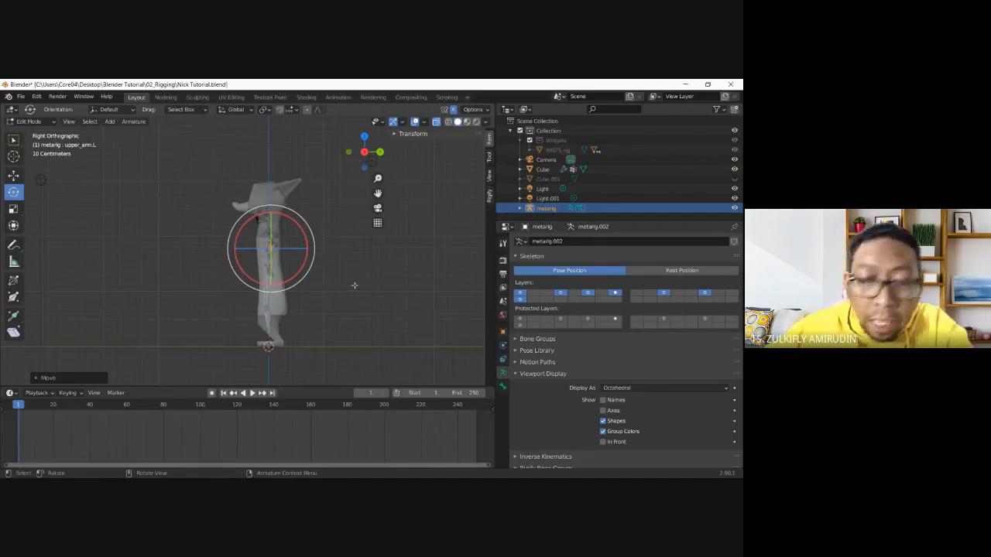
key(KP_1)
- Select the pelvis and hip joints at the top of the legs and lower them about 0.6 m along the global Z axis
drag(376, 196, 422, 133)
scroll(269, 233, up, 1)
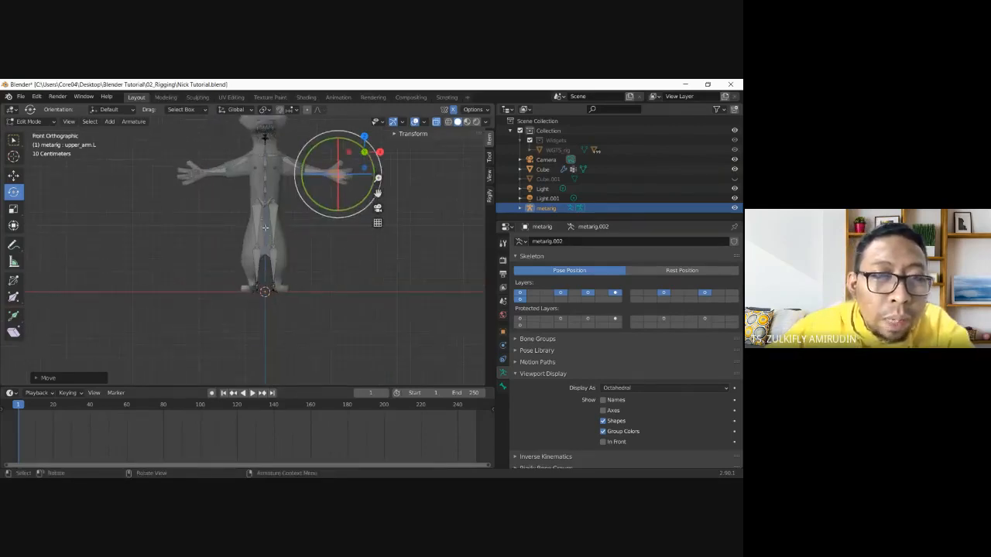
scroll(268, 230, up, 1)
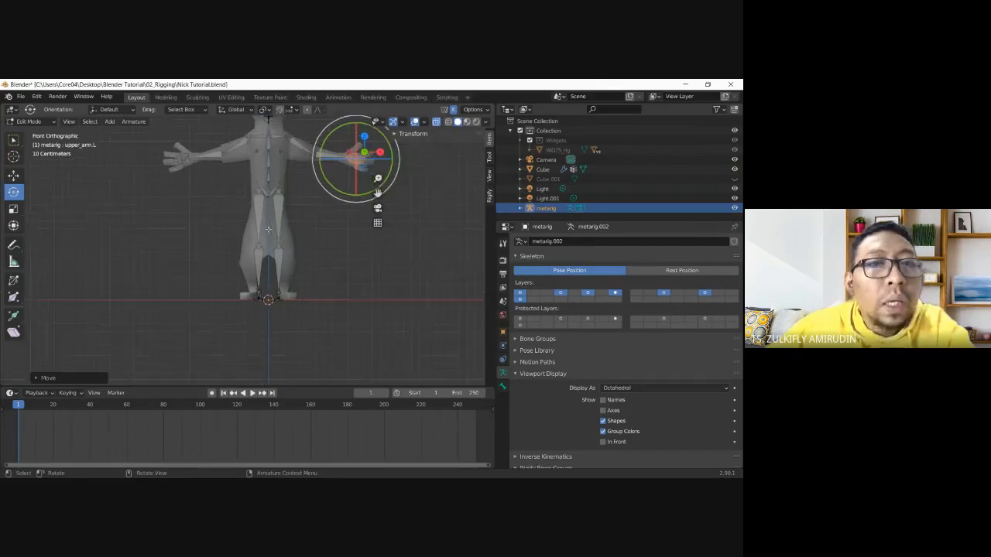
scroll(268, 217, up, 1)
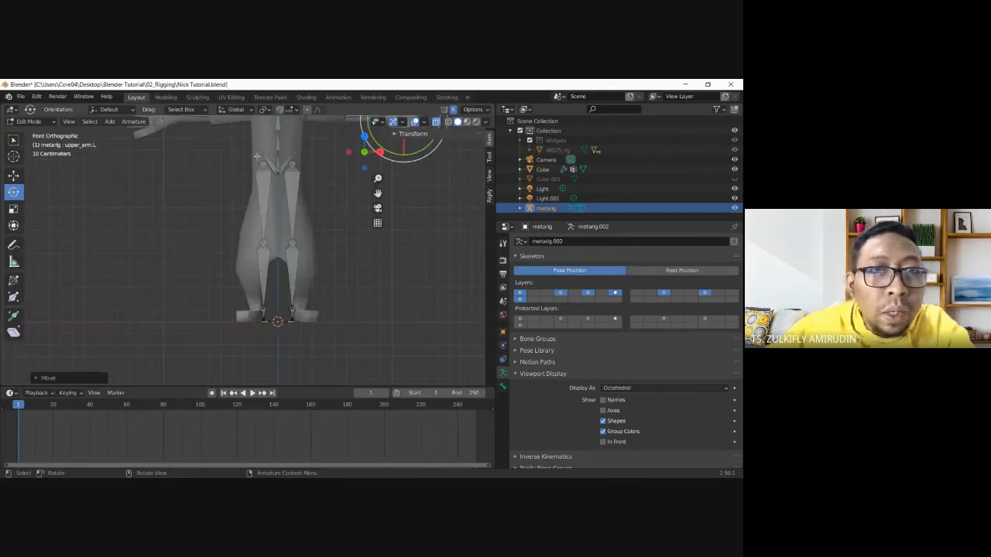
drag(254, 150, 329, 199)
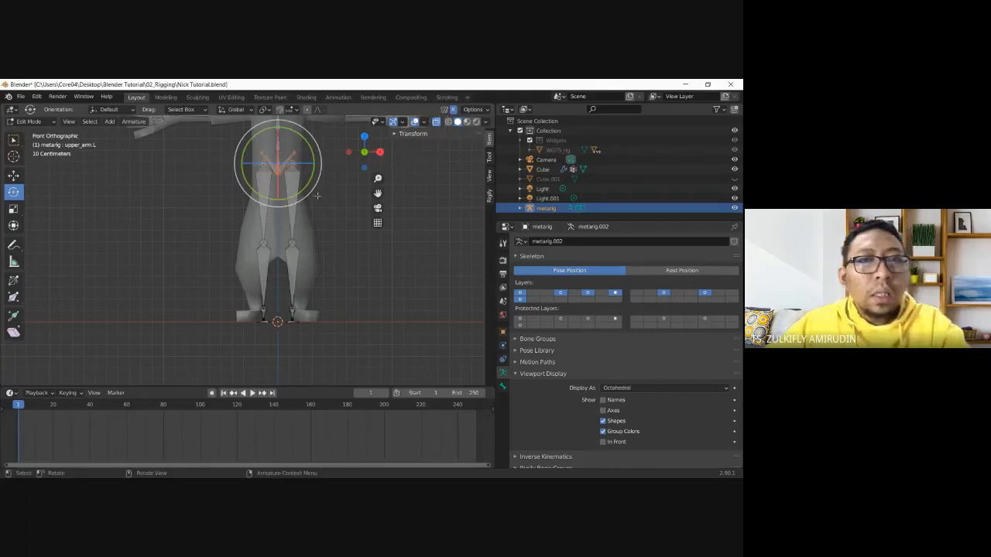
click(13, 140)
drag(231, 150, 341, 202)
drag(240, 147, 321, 204)
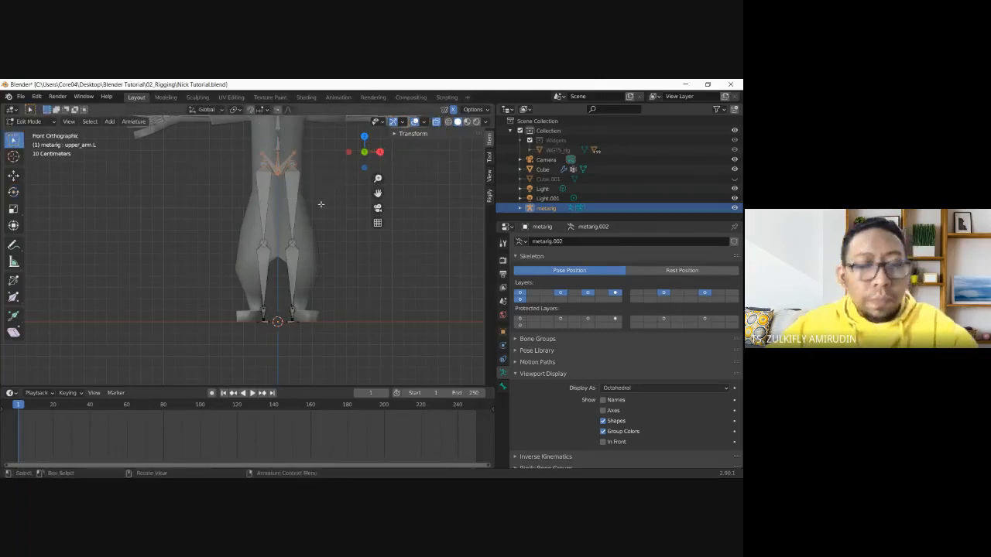
key(g)
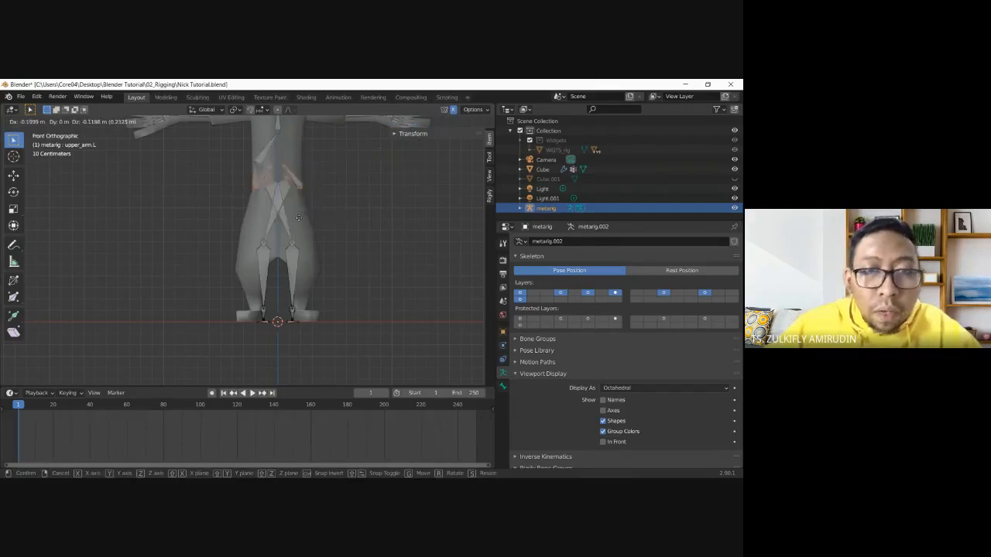
right_click(344, 216)
key(g)
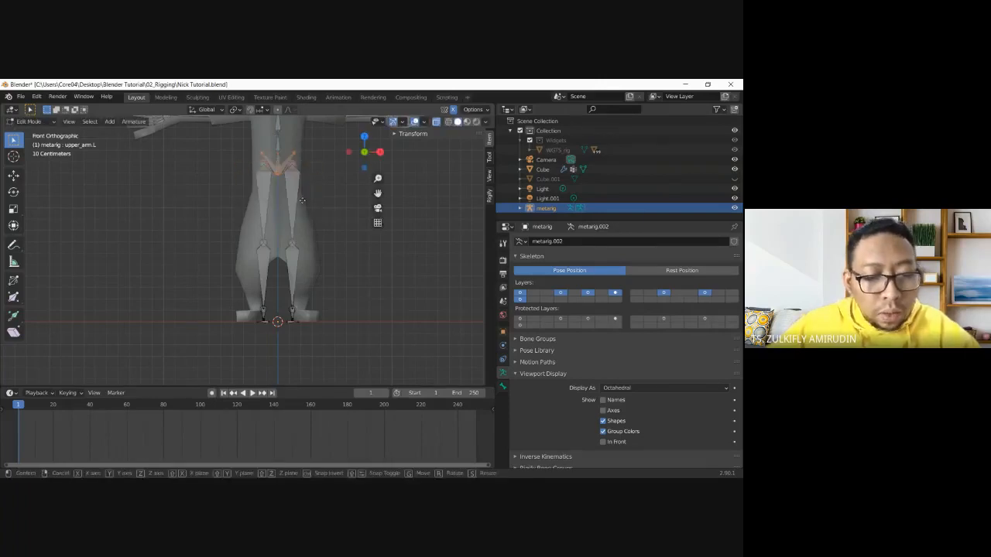
key(z)
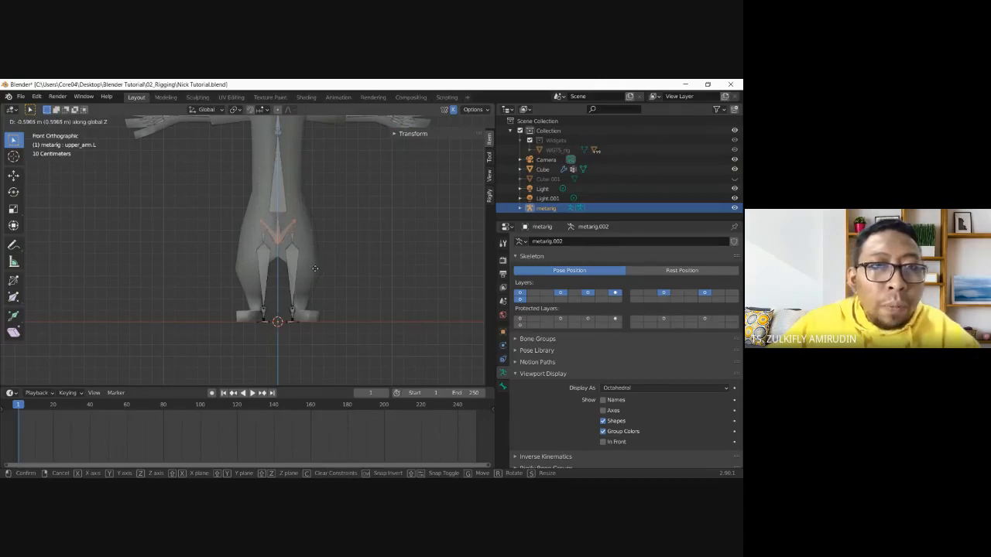
click(314, 268)
- Lower the joint at the base of the spine.001 bone along the global Z axis toward the moved pelvis
click(280, 136)
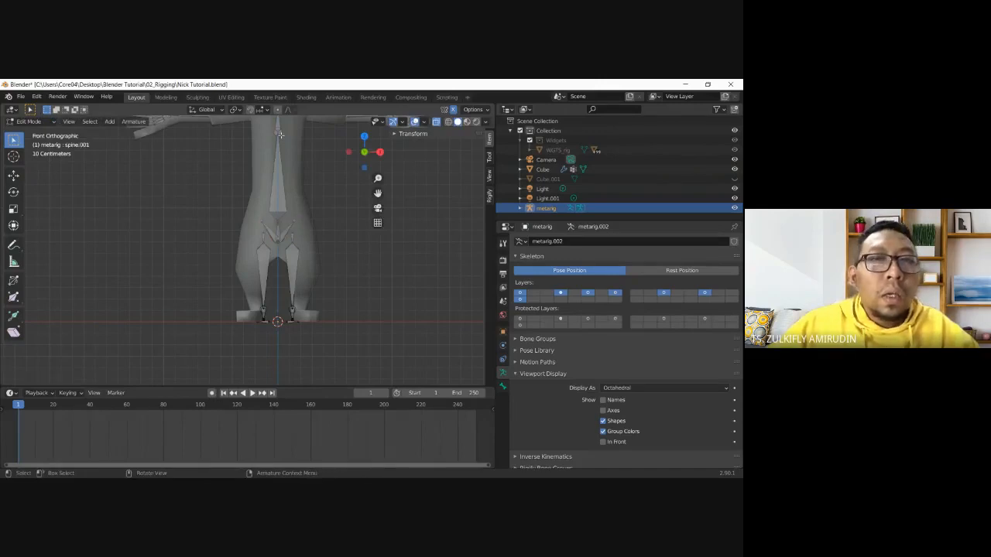
key(g)
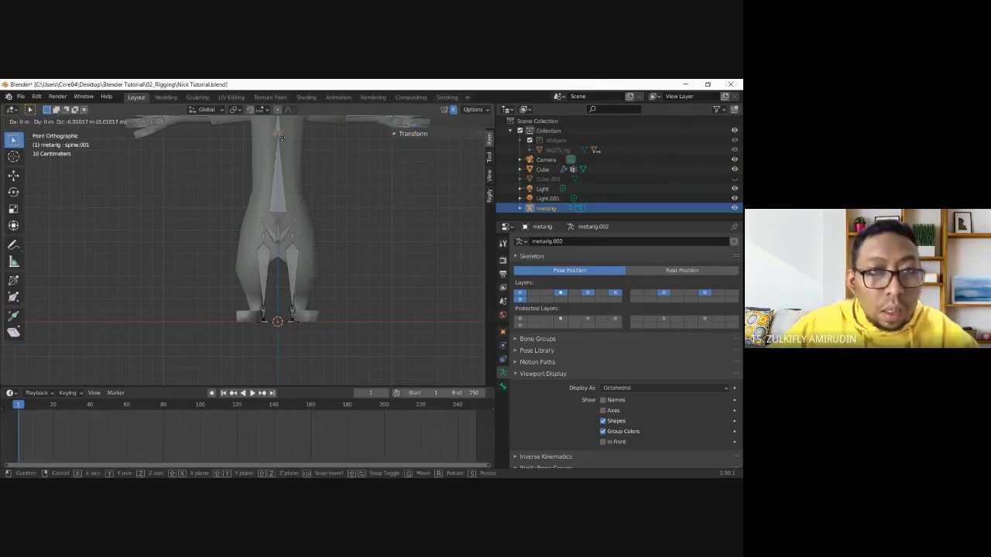
right_click(282, 137)
key(g)
key(z)
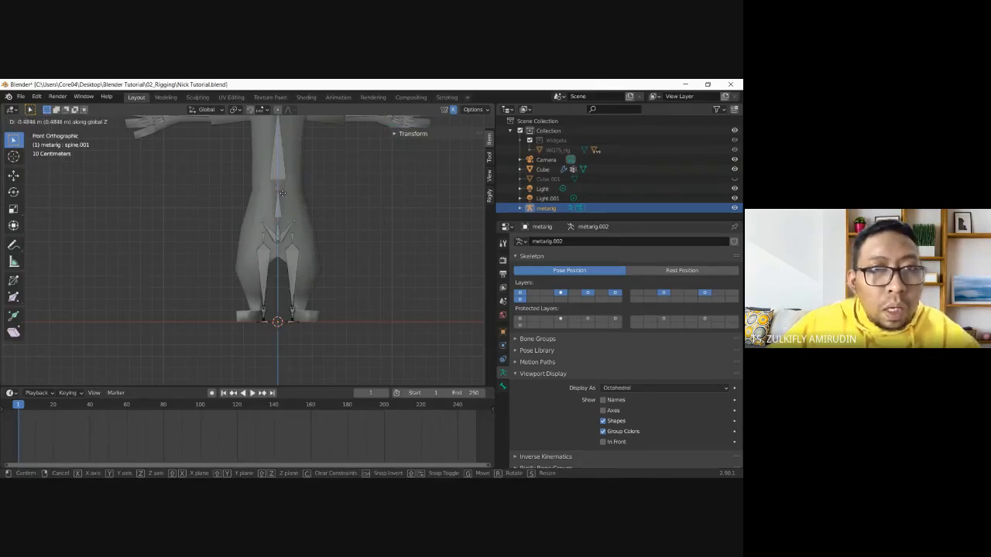
- Lower the upper joint of spine.001 by about 0.48 m and that of spine.002 by about 0.2 m along Z
click(281, 198)
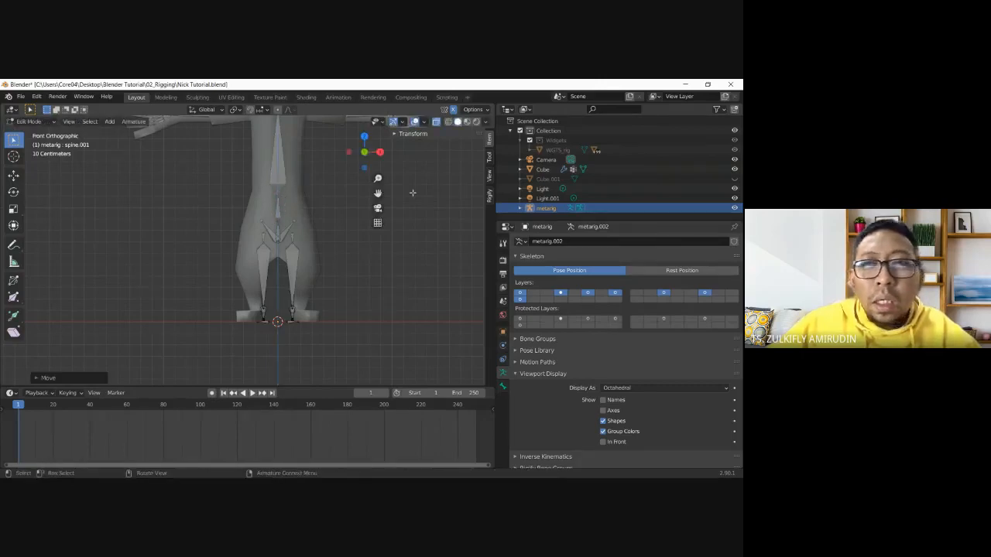
drag(379, 194, 387, 353)
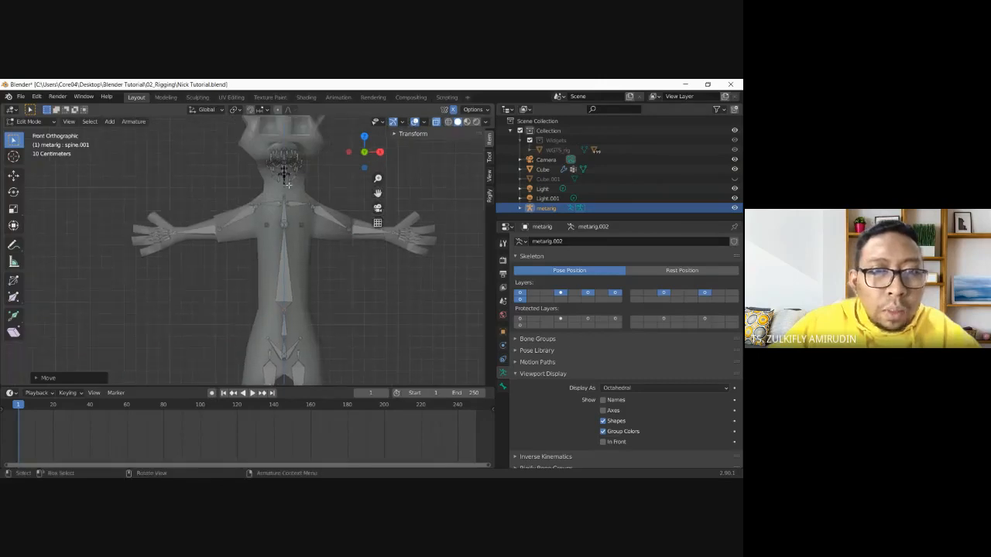
click(284, 226)
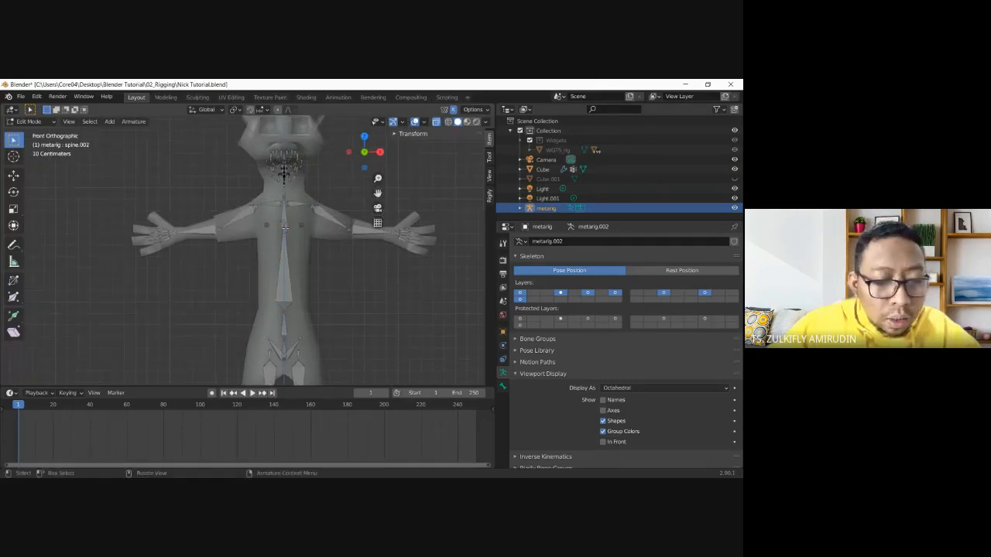
key(g)
key(z)
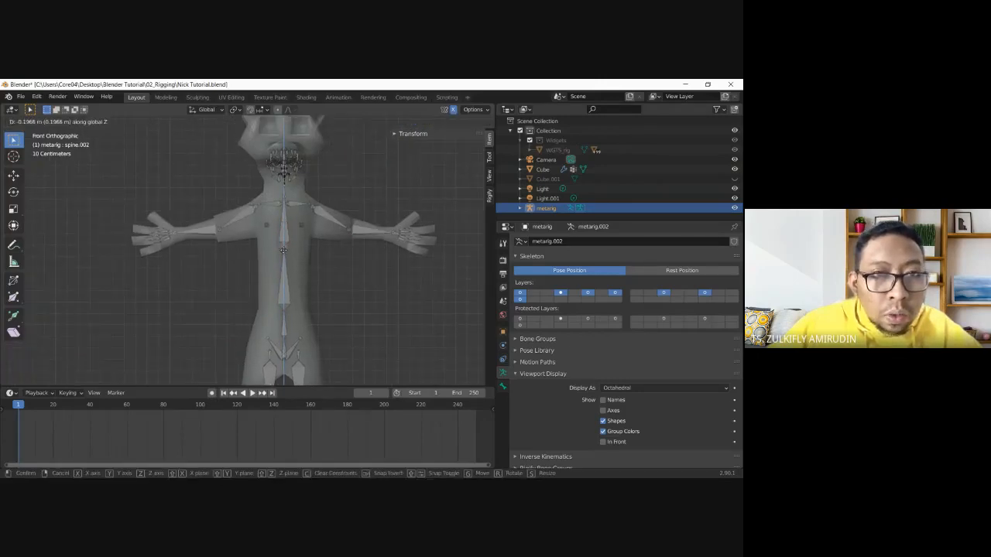
click(283, 224)
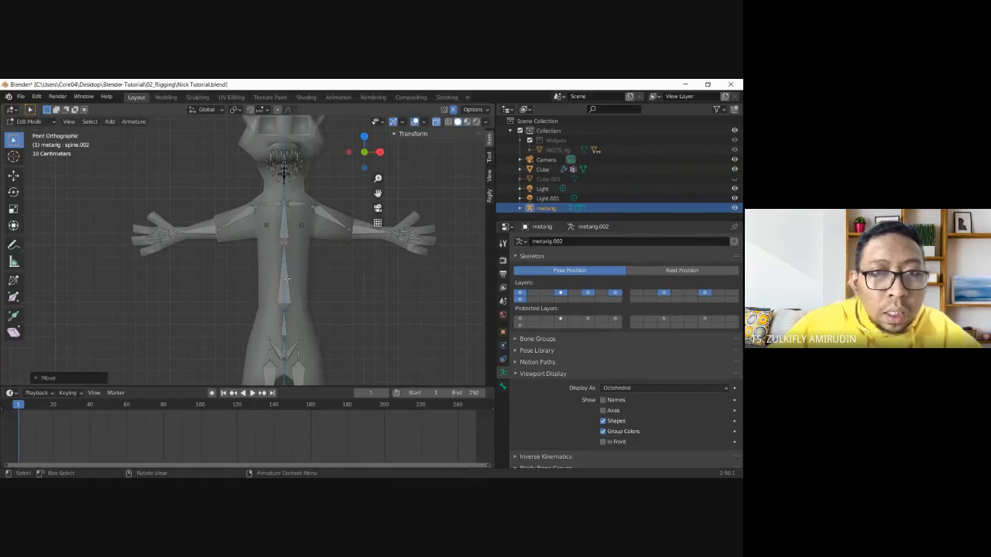
- In the front view, move the left knee joint about 0.37 m up and 0.14 m outward into the leg mesh
scroll(287, 291, down, 1)
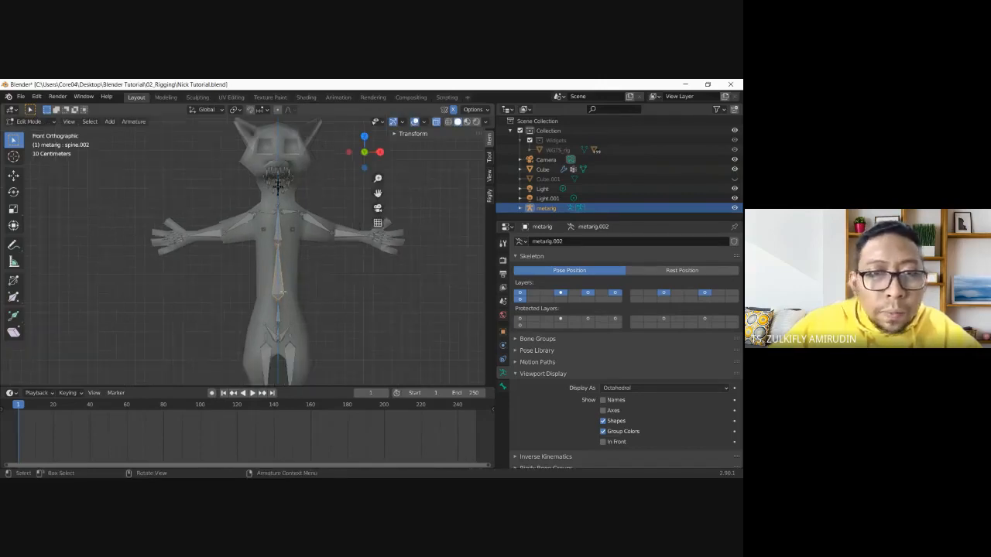
click(278, 312)
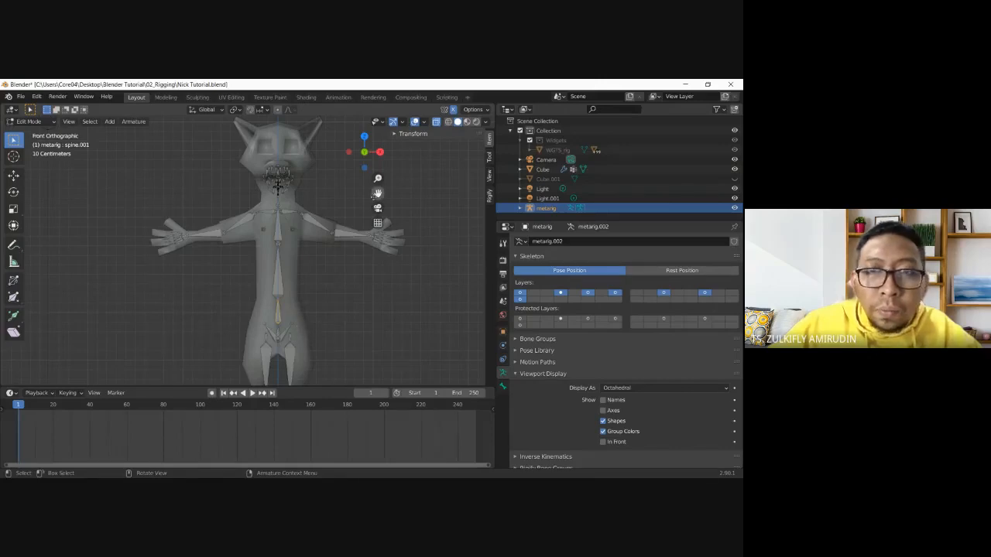
drag(378, 193, 373, 82)
scroll(299, 299, up, 1)
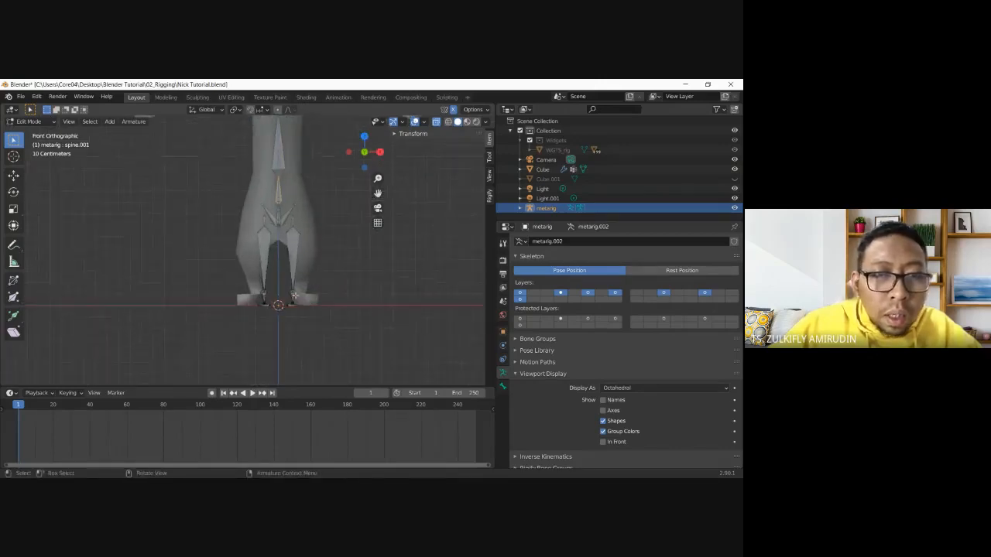
scroll(304, 299, up, 1)
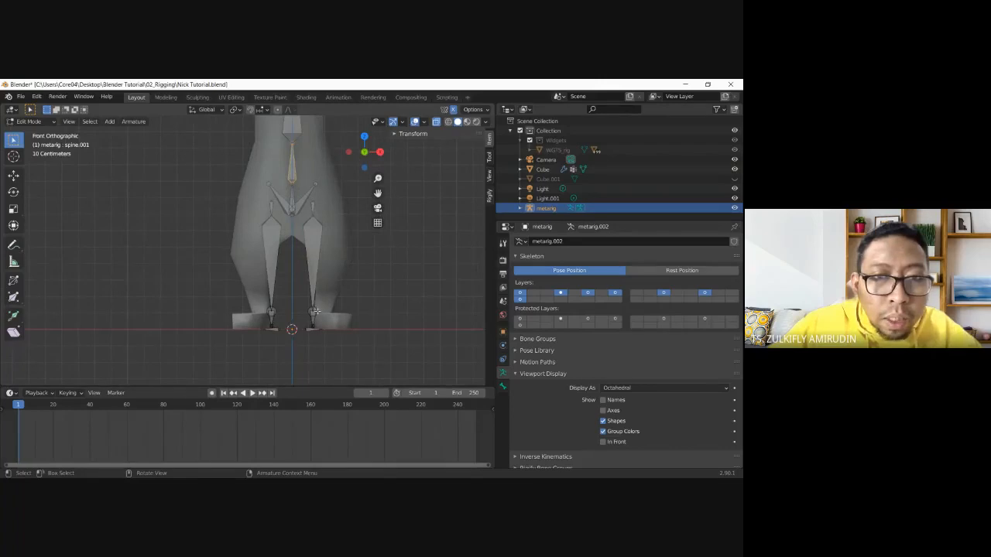
click(314, 311)
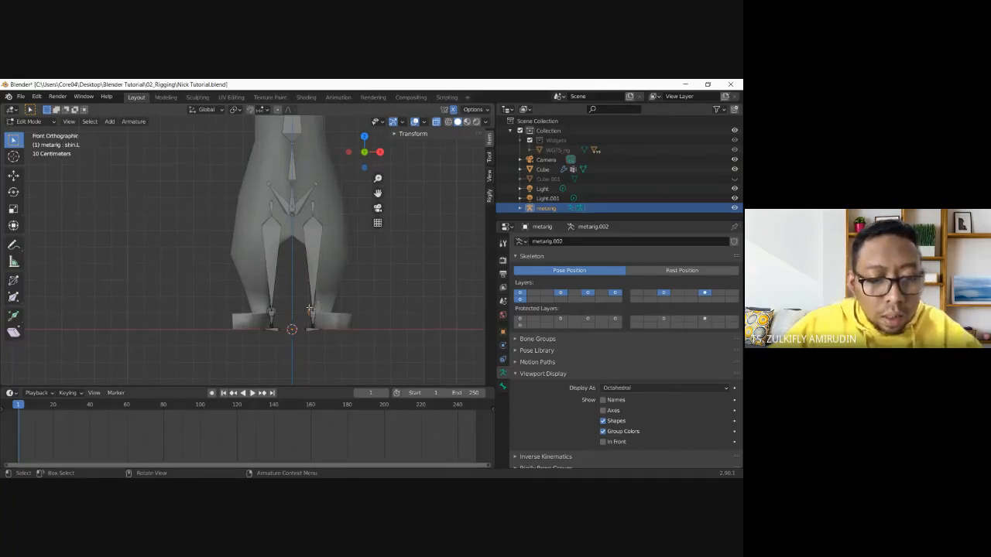
key(g)
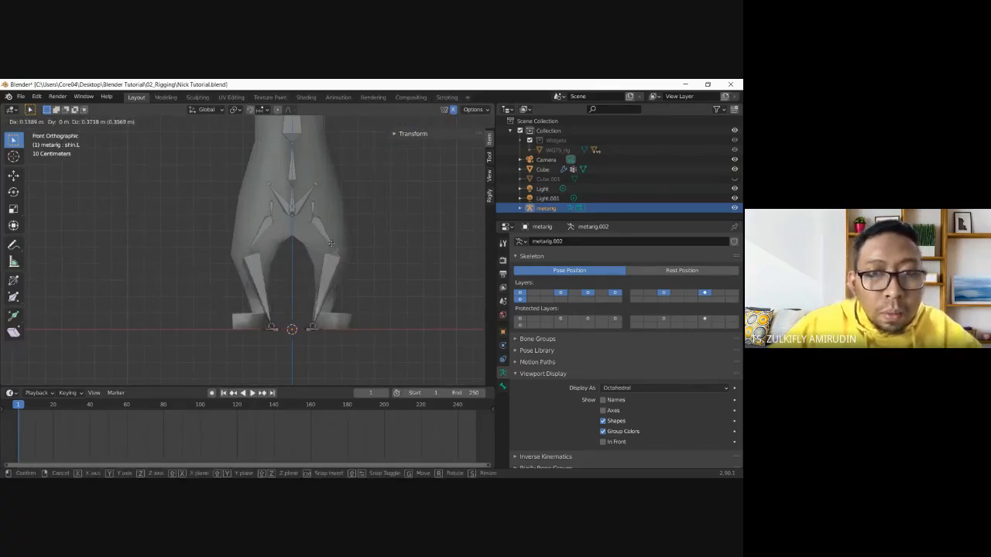
click(318, 286)
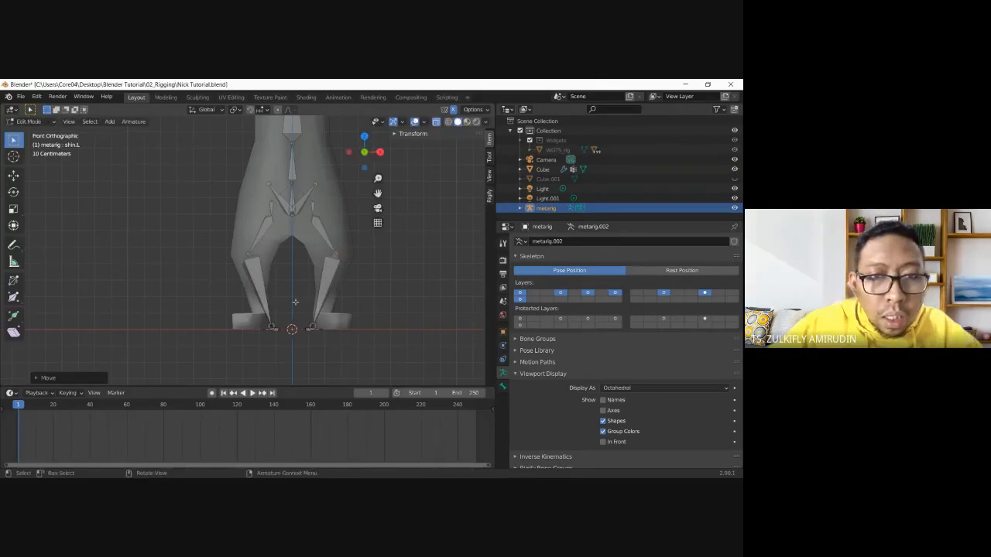
- Shift the left foot bones about 0.08 m outward so they sit inside the foot mesh
key(g)
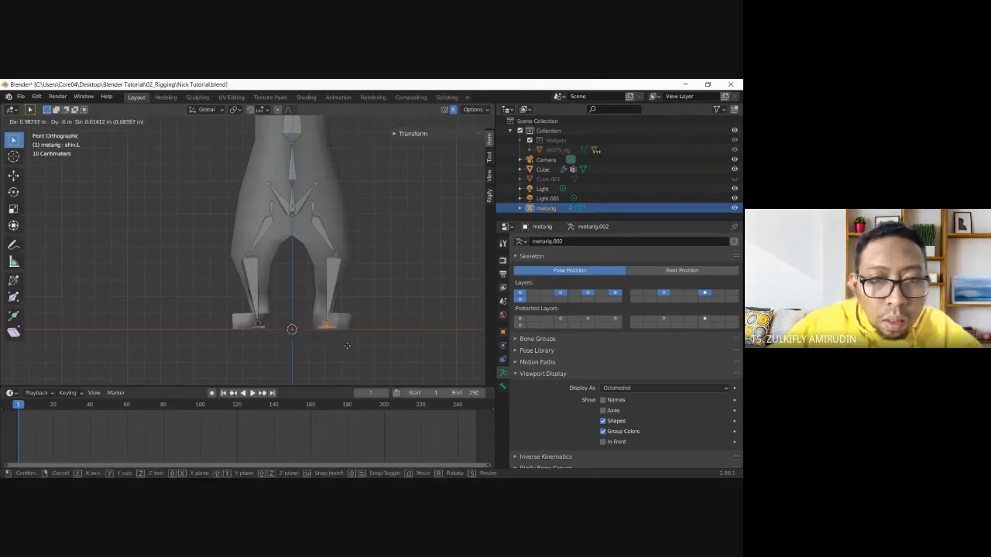
click(346, 346)
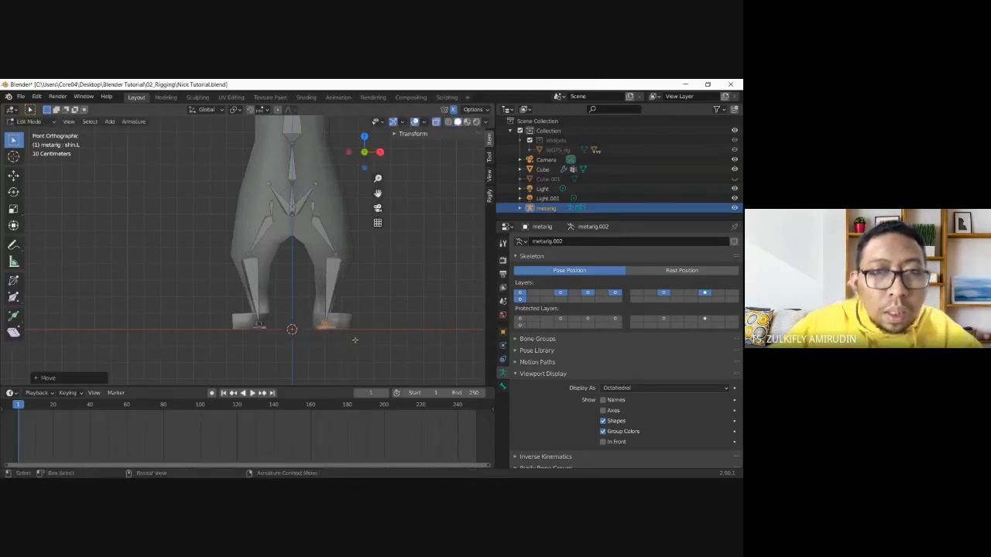
scroll(324, 274, down, 1)
scroll(323, 274, up, 1)
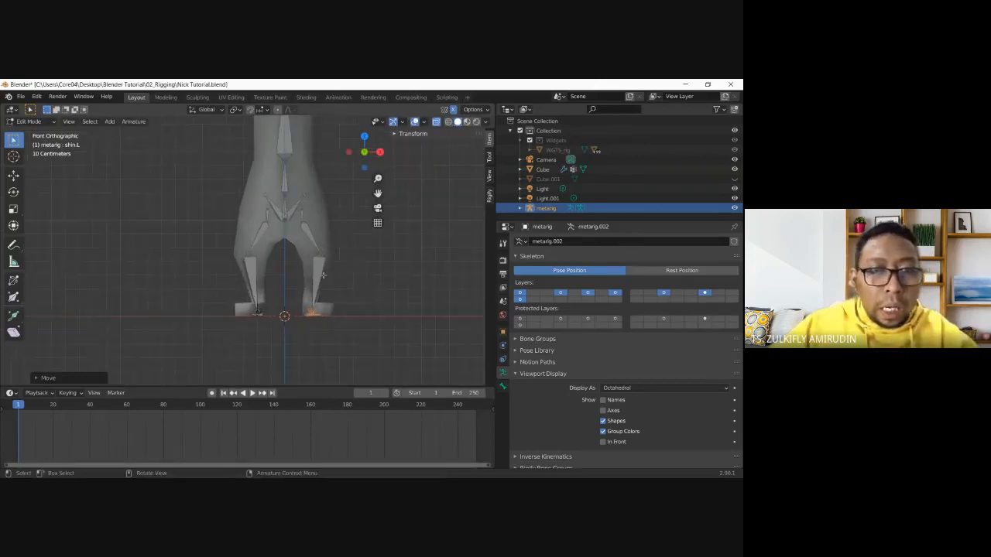
- In the right side view, move the left foot bones about 0.29 m back toward the heel of the mesh
key(KP_3)
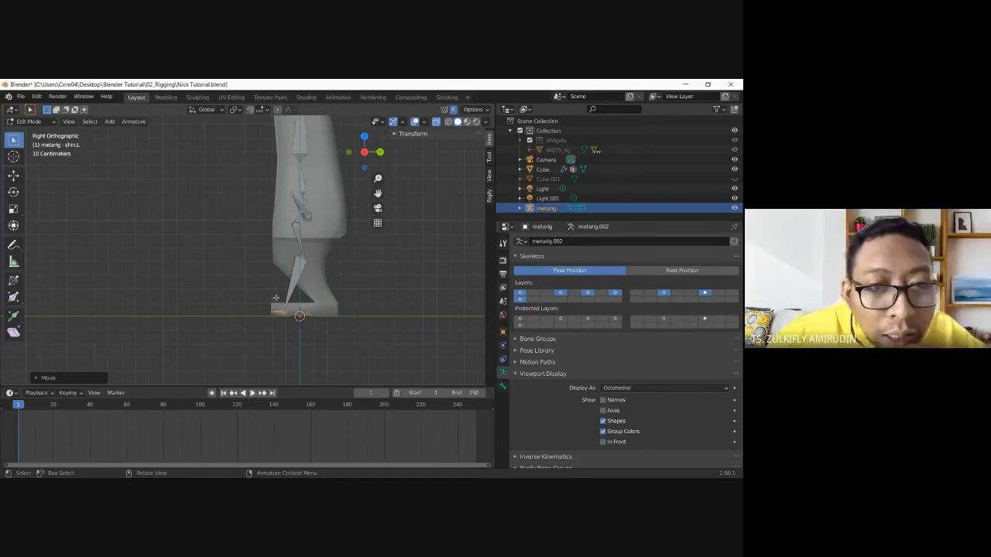
drag(252, 294, 321, 330)
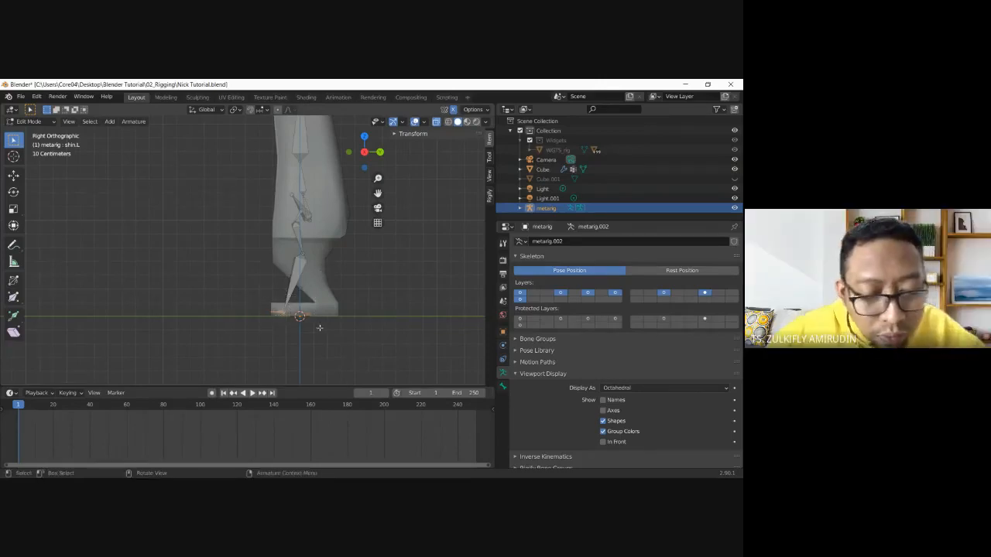
key(g)
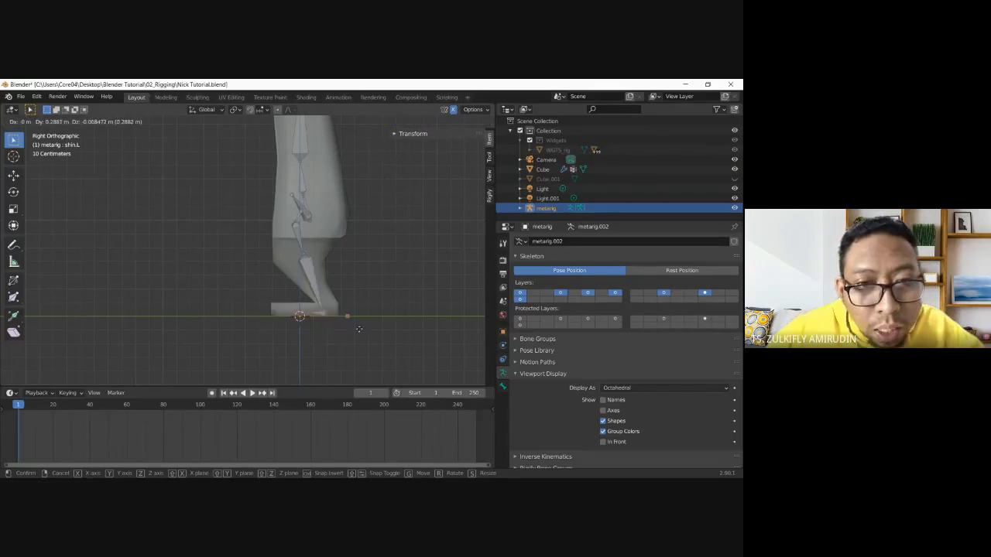
click(361, 328)
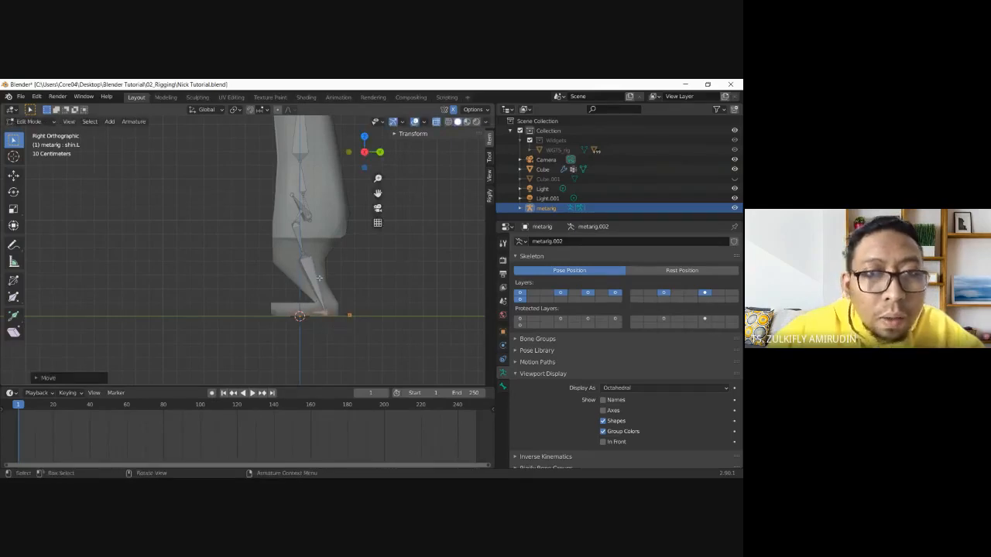
- In the side view, move the left knee joint about 0.13 m forward and the upper thigh joint about 0.07 m back
key(g)
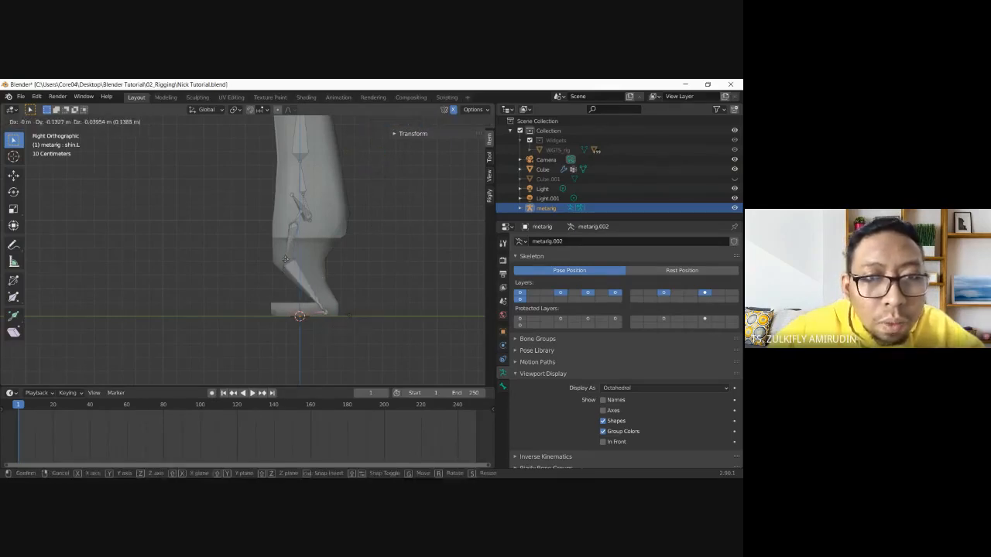
click(295, 227)
click(294, 223)
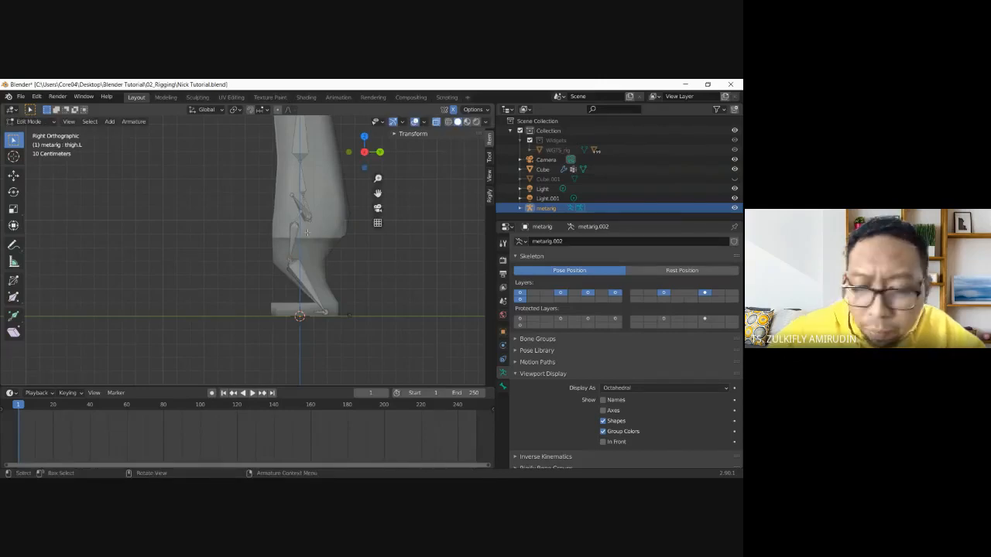
key(KP_1)
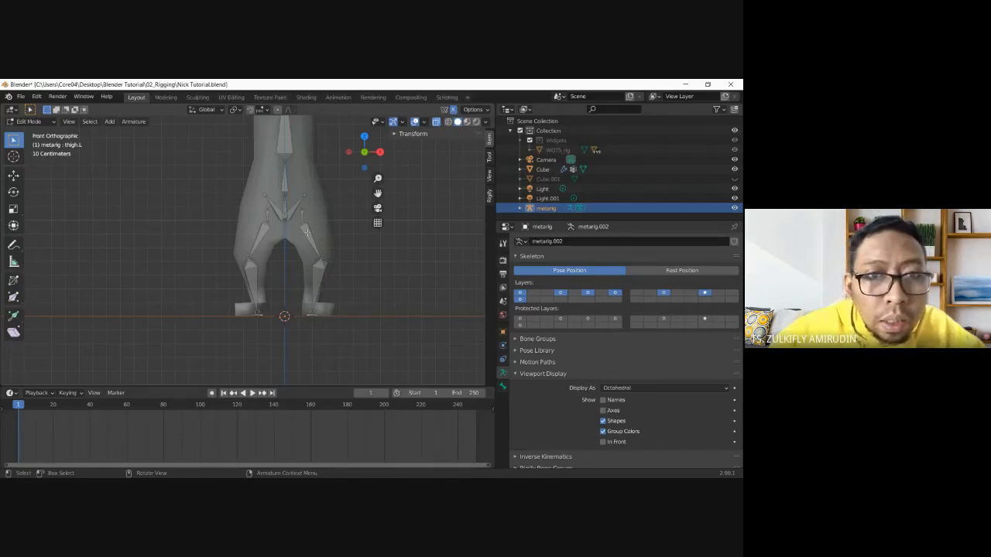
key(KP_3)
key(g)
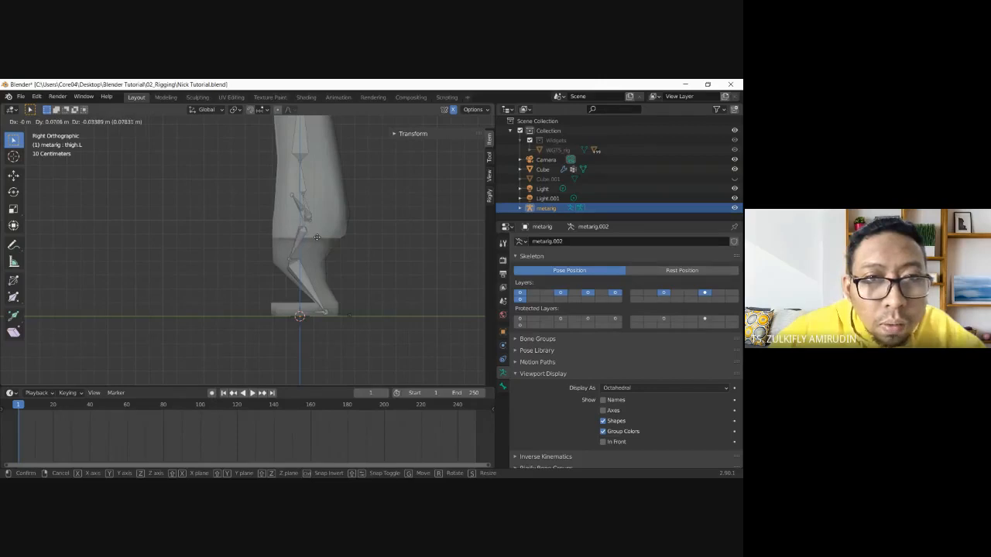
click(316, 237)
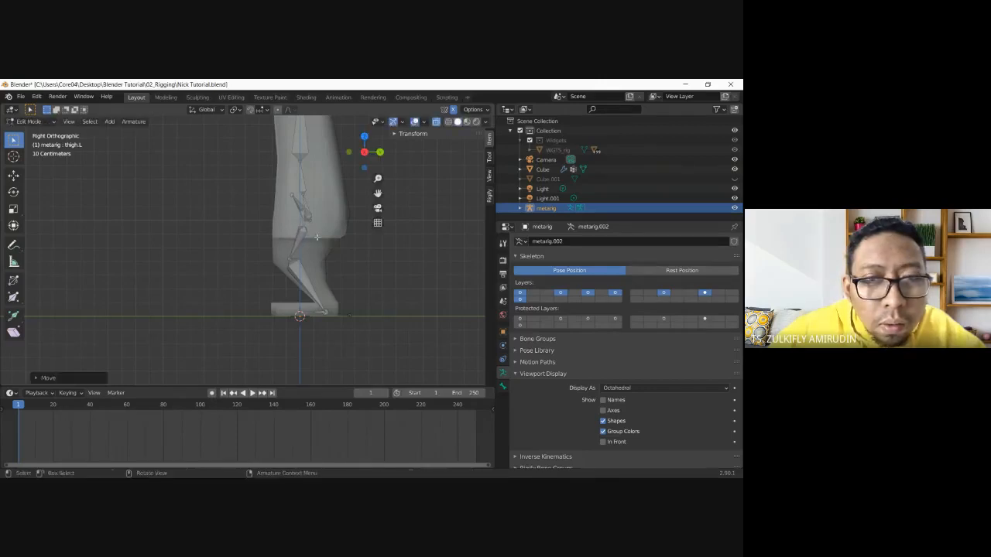
- Move the tip of the left toe bone about 0.26 m forward to the front end of the foot mesh
click(326, 311)
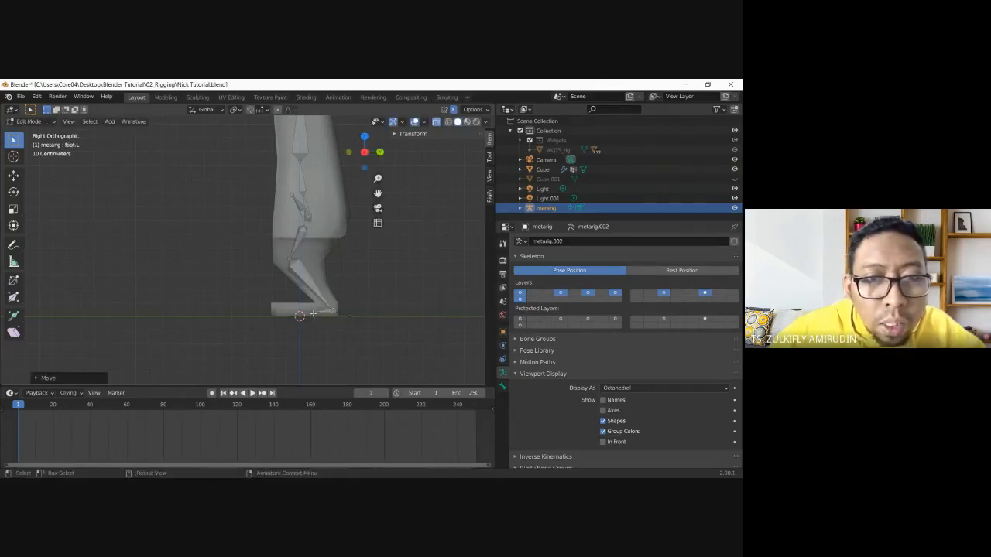
click(299, 314)
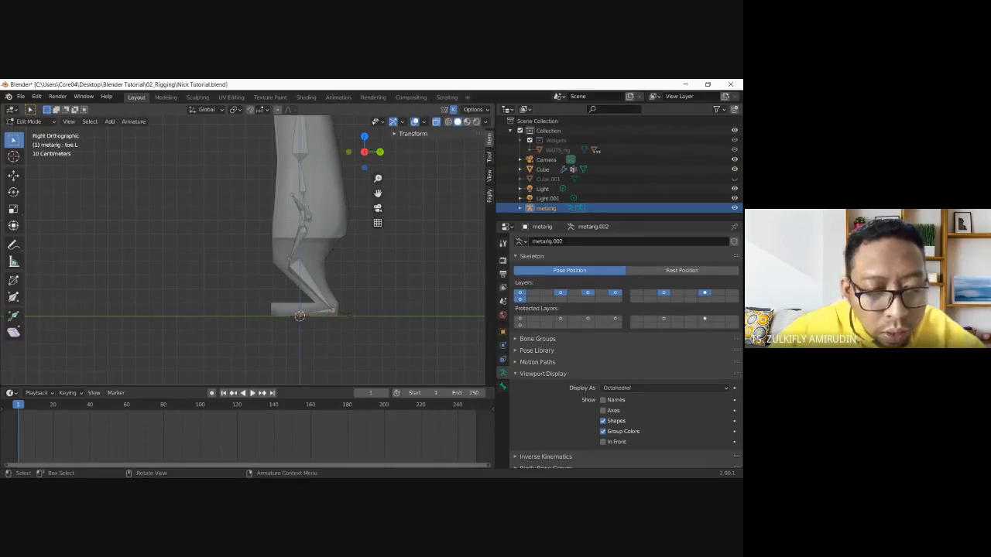
key(g)
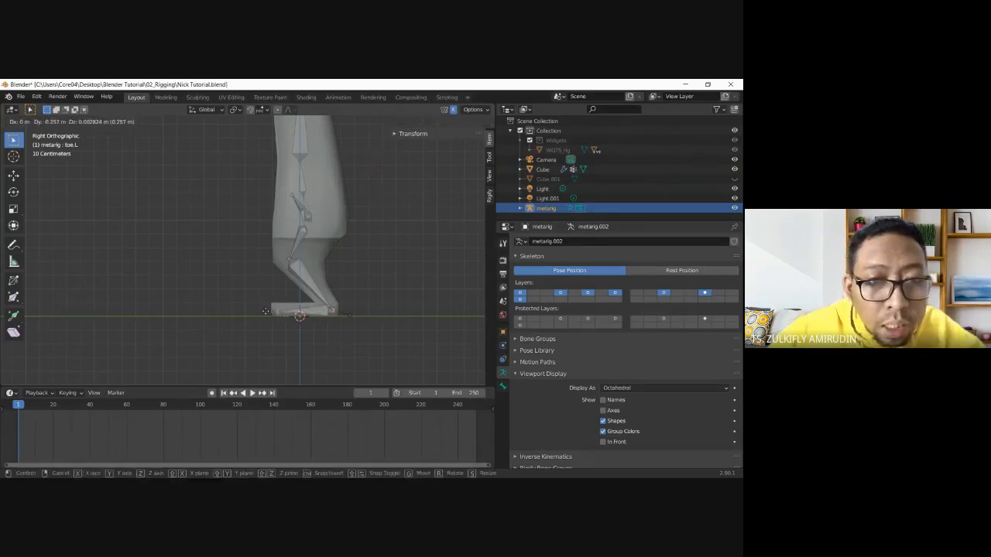
click(261, 310)
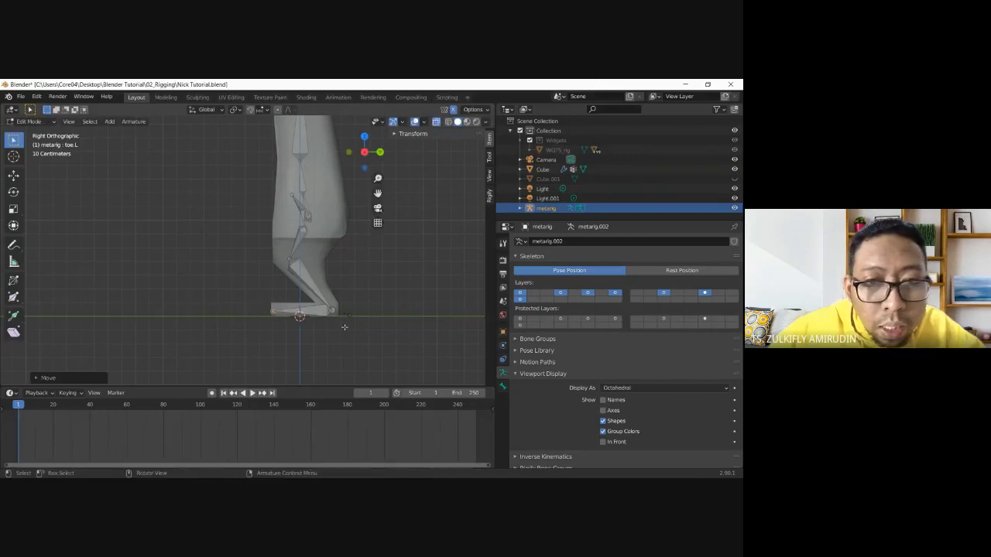
- Select the left ankle and heel bone joints in the side view and move them about 0.09 m forward inside the foot mesh
middle_drag(370, 329, 350, 263)
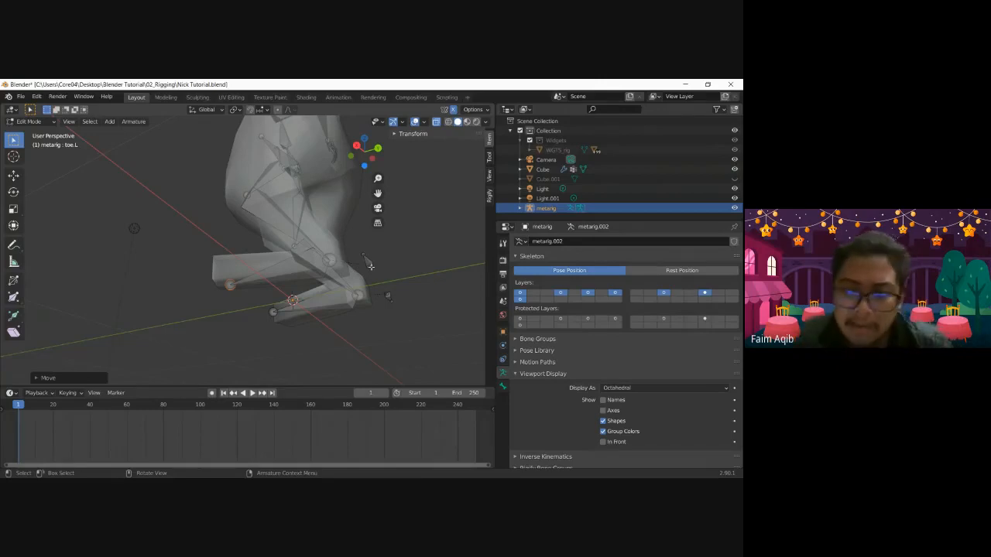
key(KP_1)
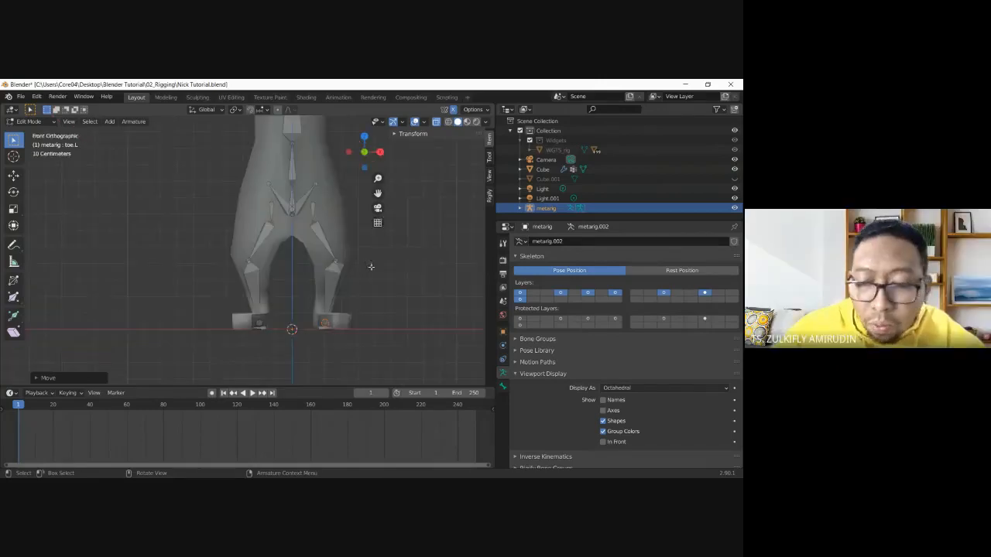
key(KP_3)
click(352, 320)
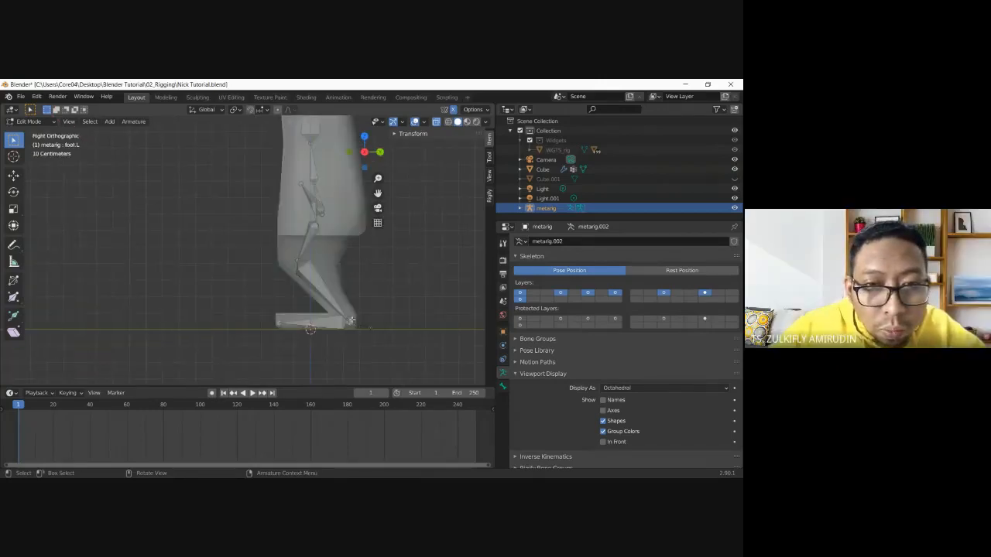
drag(382, 338, 342, 313)
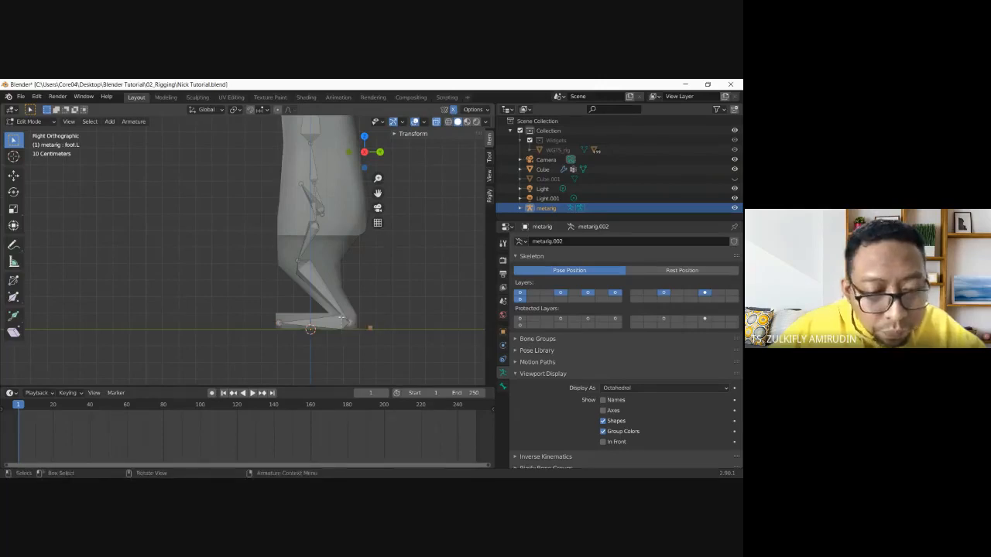
key(g)
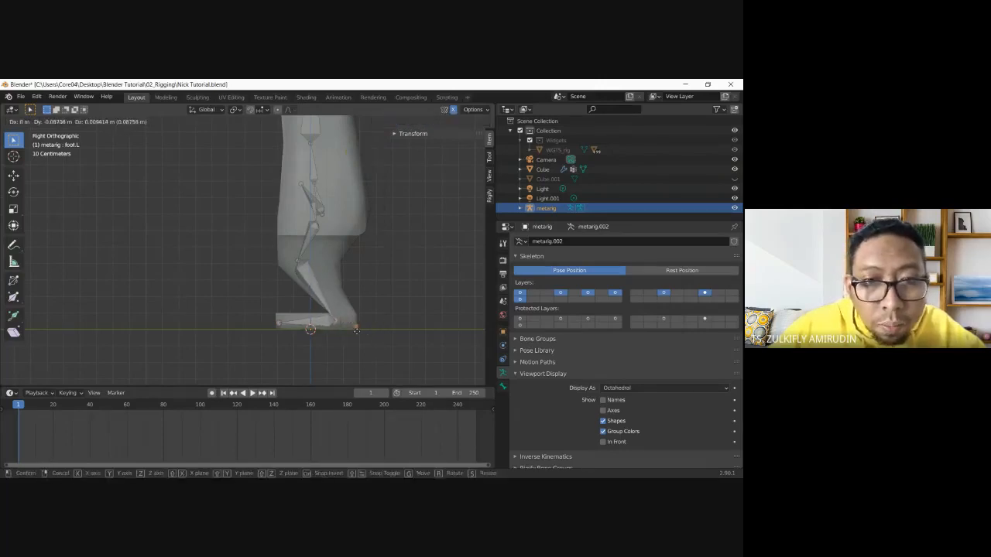
click(306, 322)
- Move the left knee joint and the upper thigh joint slightly back to centre them in the leg mesh
click(300, 262)
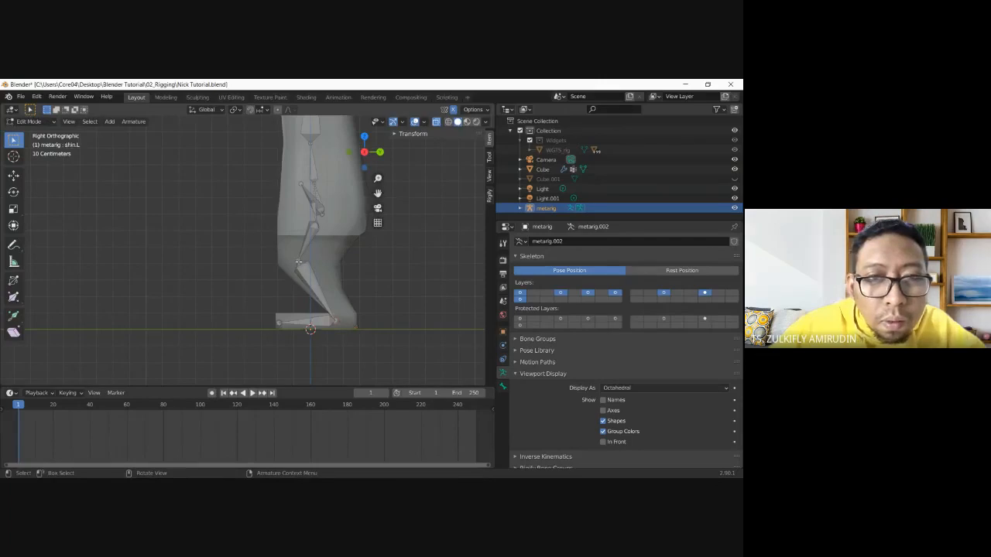
click(322, 226)
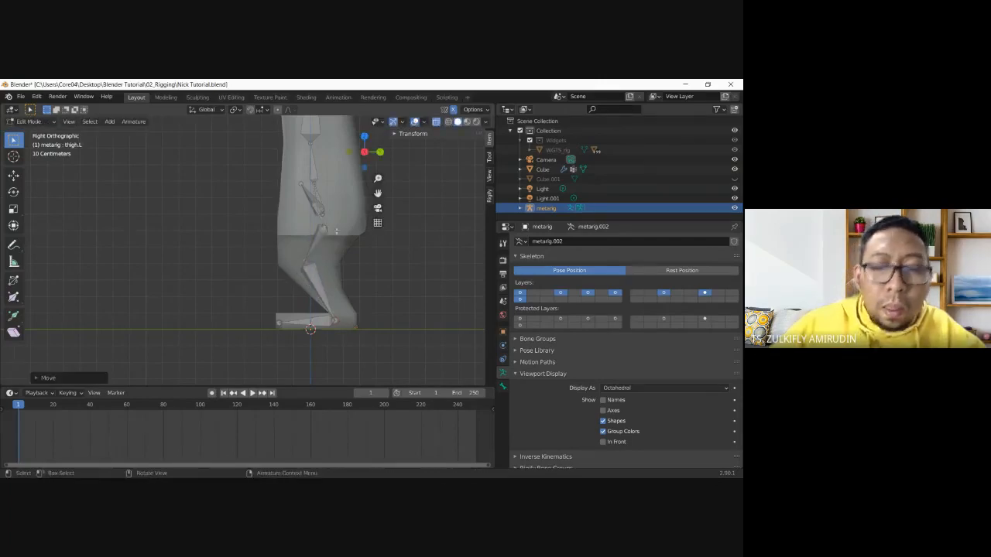
- In the front view, move the left upper thigh joint about 0.13 m outward and 0.04 m up inside the leg mesh
key(KP_1)
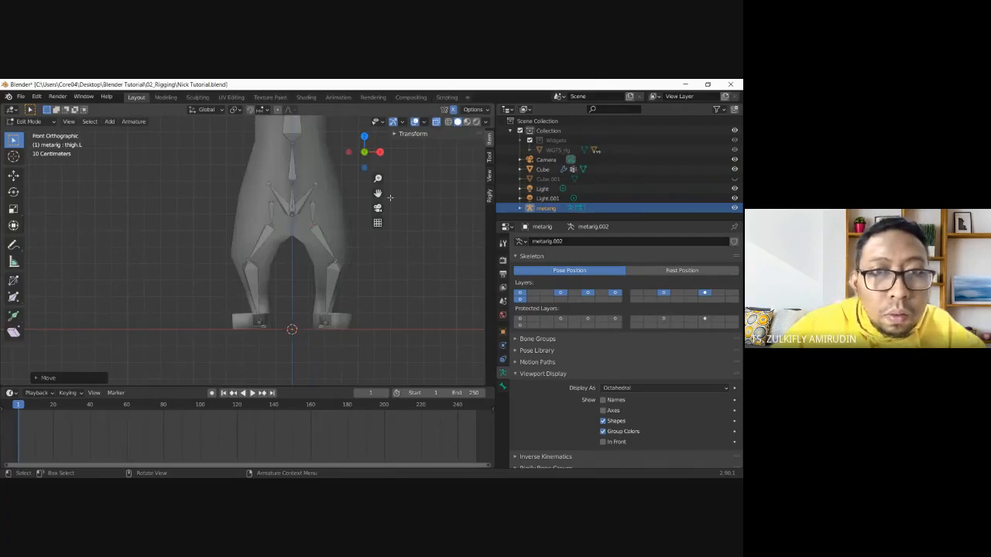
key(g)
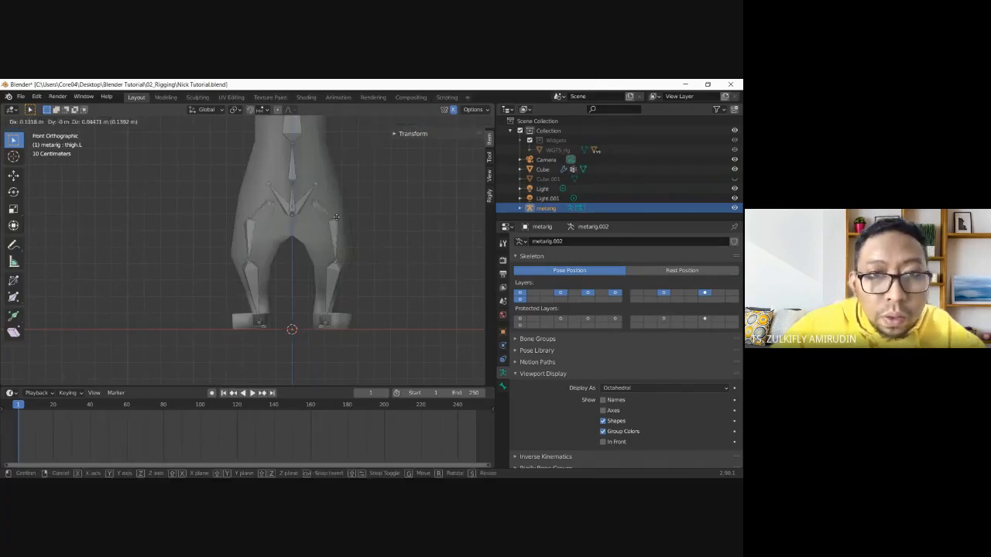
click(337, 217)
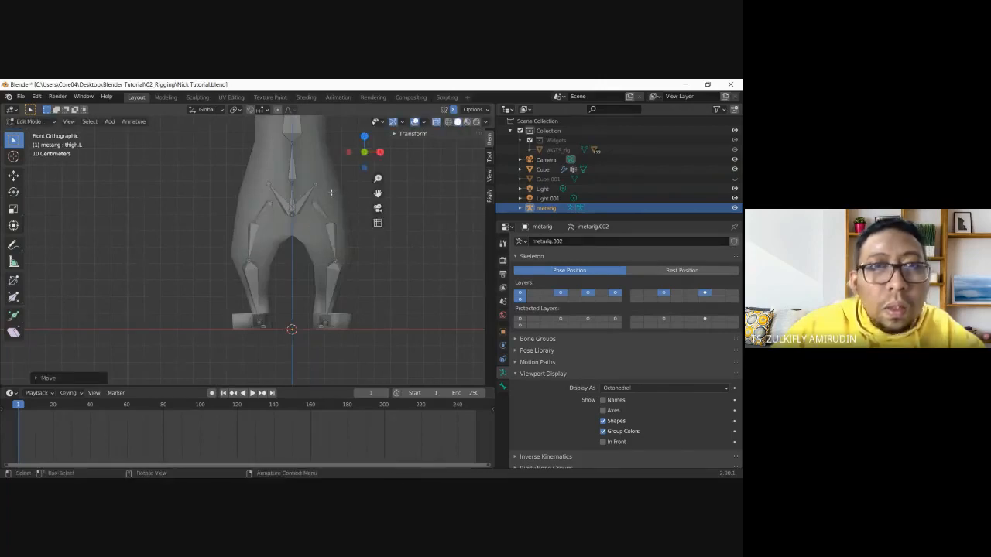
- In the top view, select the left elbow joint with the forearm and hand bones and move them slightly forward
scroll(331, 192, down, 2)
drag(377, 193, 358, 293)
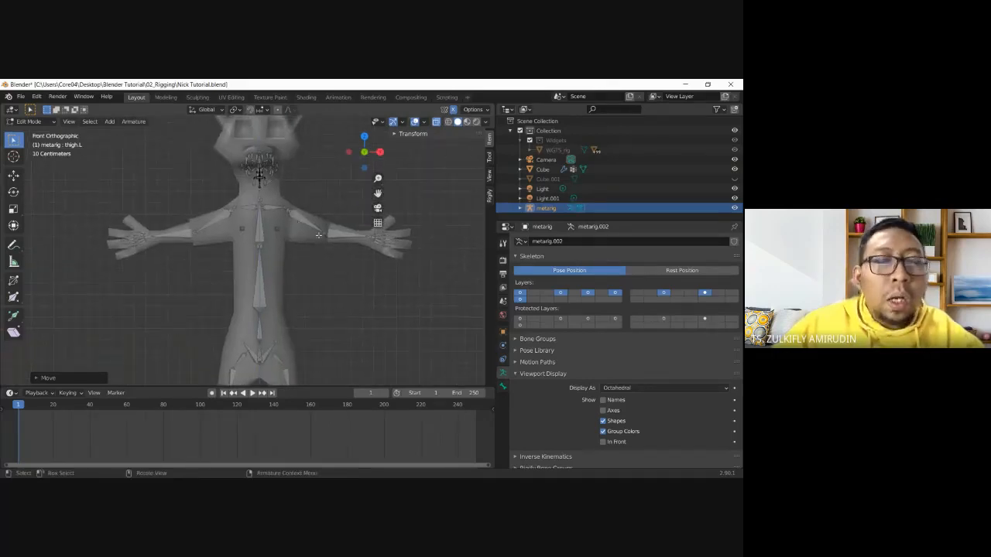
scroll(305, 300, down, 4)
scroll(305, 300, up, 3)
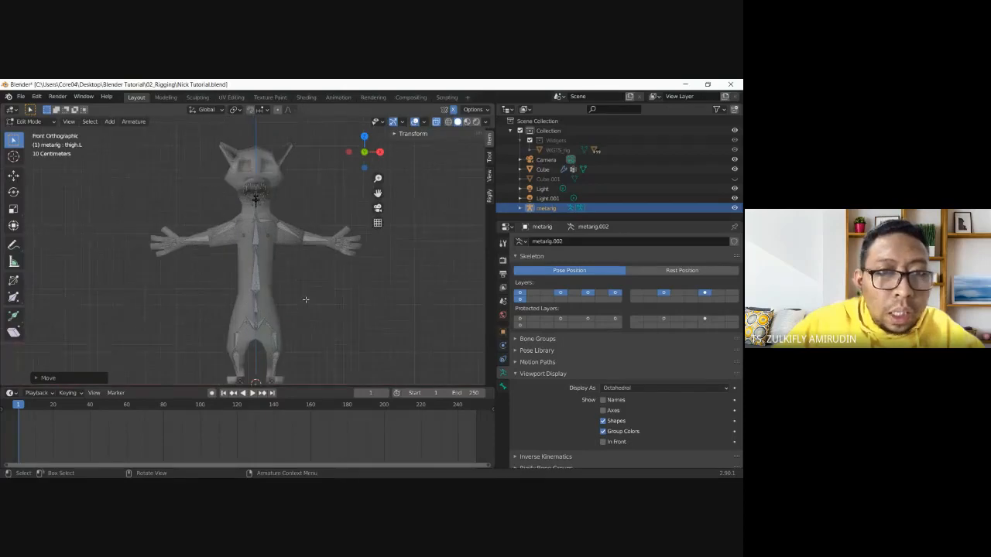
key(KP_7)
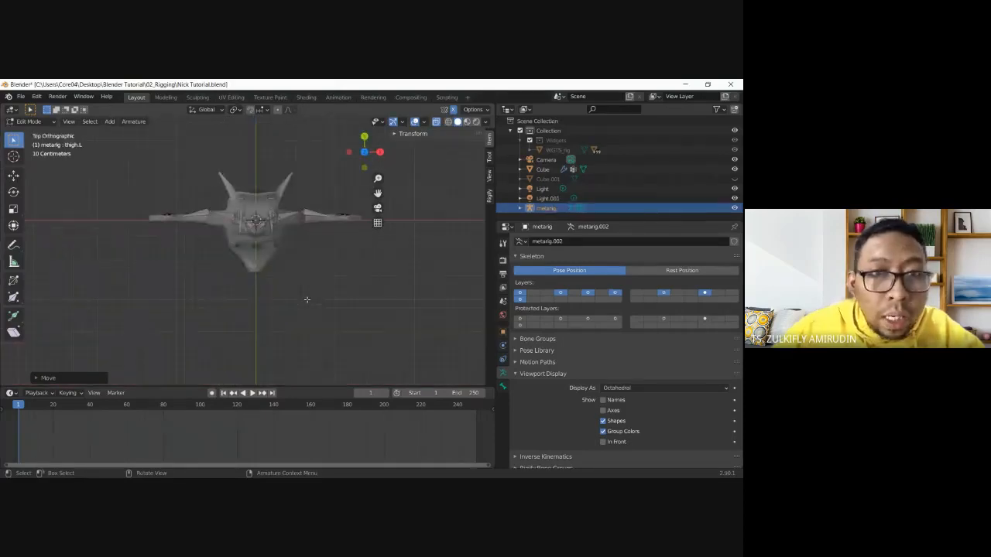
drag(377, 193, 302, 220)
scroll(319, 236, up, 3)
drag(199, 205, 334, 266)
key(g)
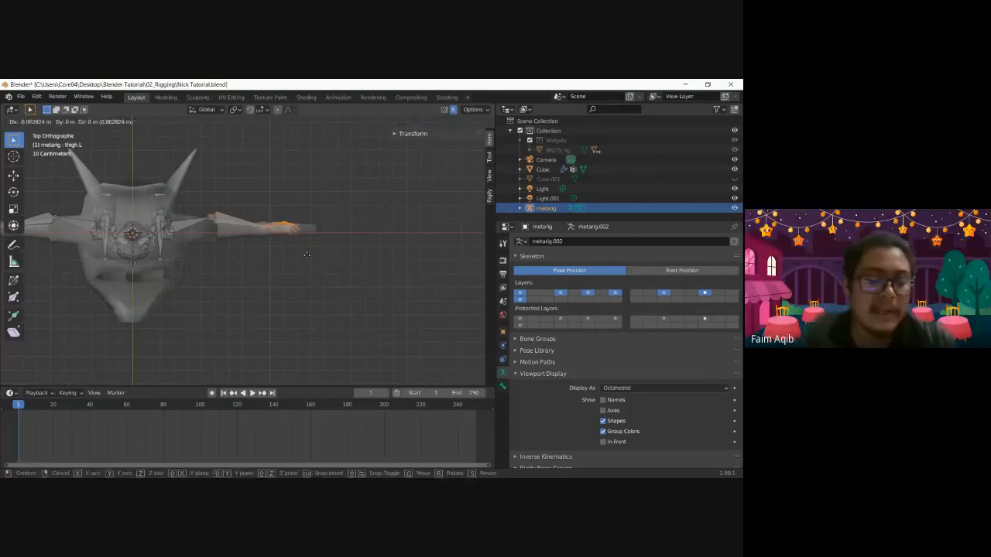
click(315, 263)
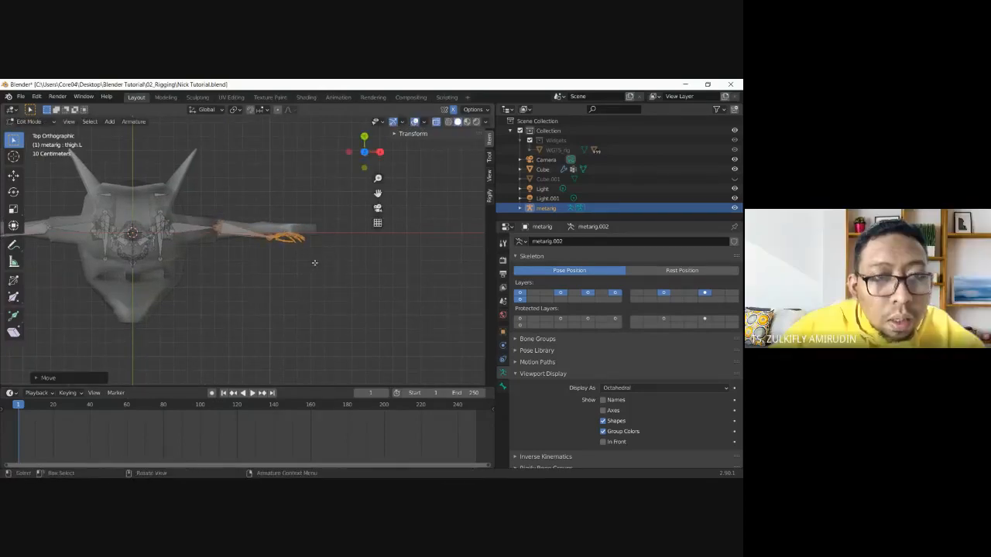
- Select the left hand and finger bones in the top view and move them about 0.06 m back into the hand mesh
scroll(315, 262, up, 2)
drag(268, 203, 351, 267)
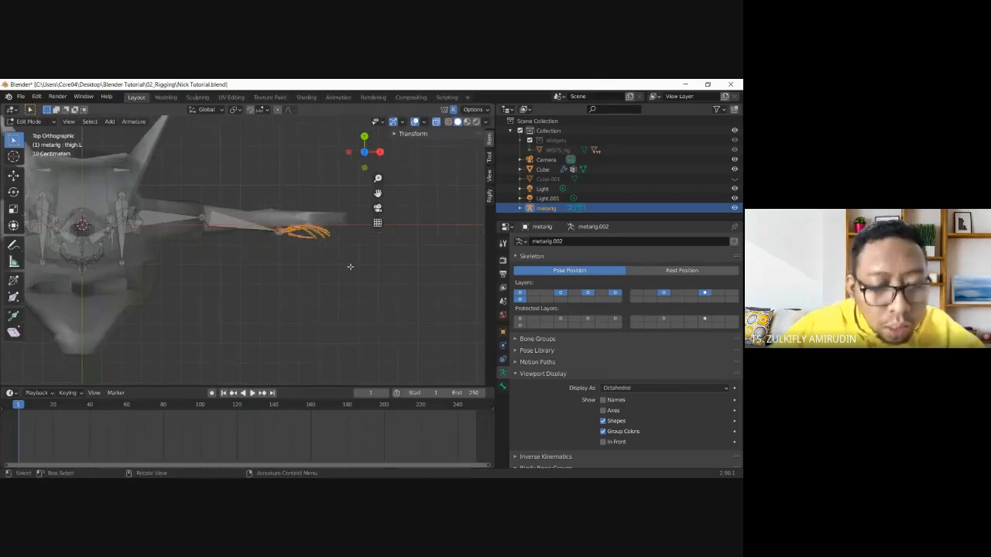
key(g)
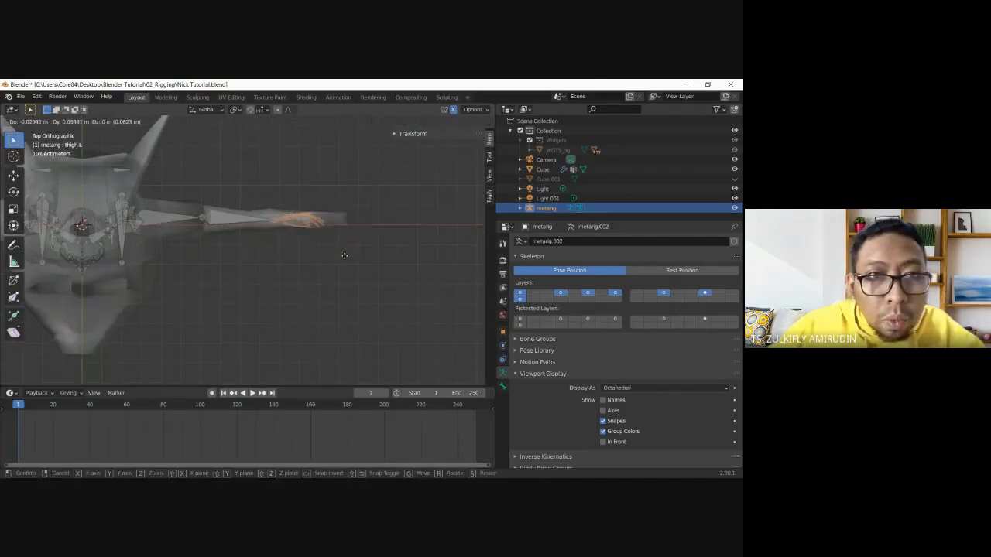
click(343, 255)
- In the side view, select the group of facial bones in front of the head bone and delete them
key(KP_1)
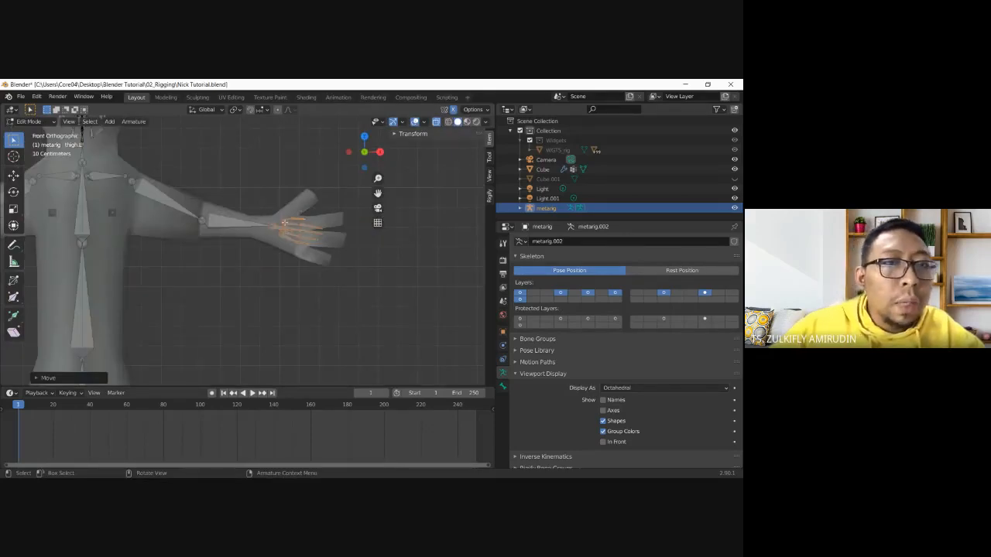
scroll(278, 234, down, 2)
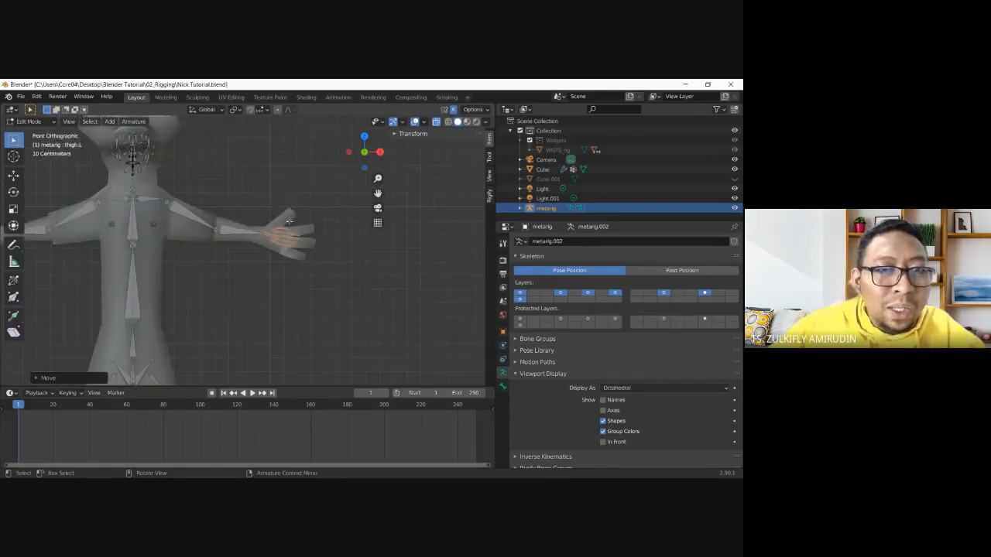
drag(378, 194, 448, 286)
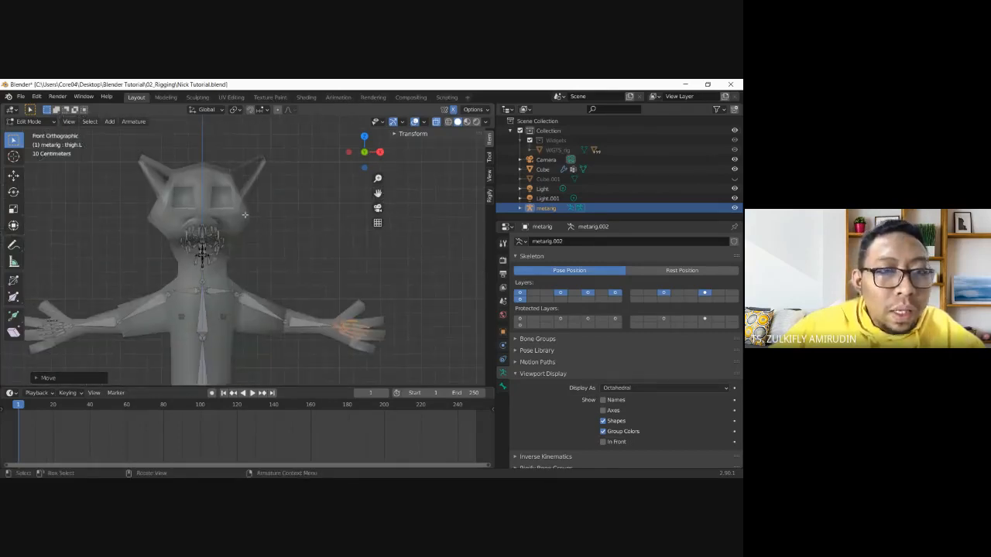
scroll(224, 257, up, 5)
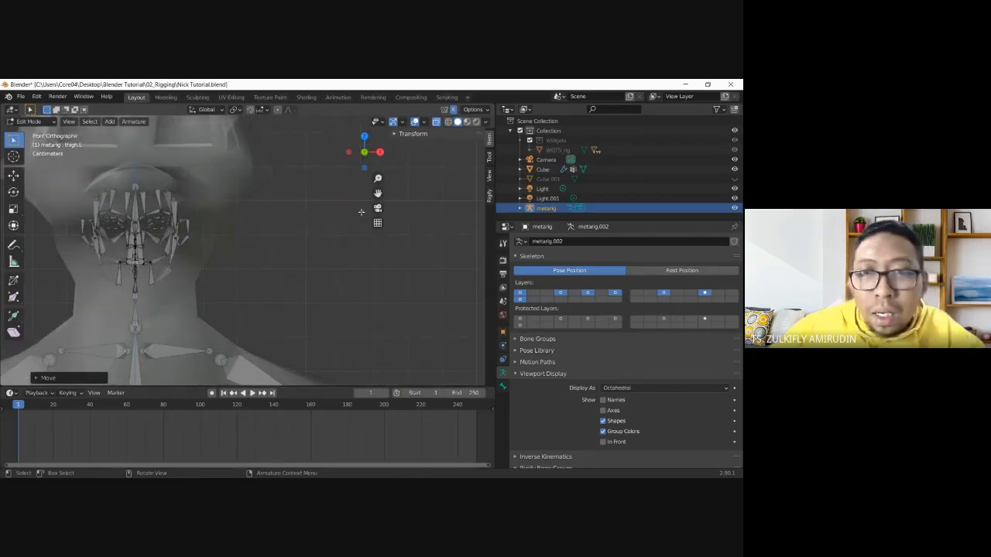
key(KP_3)
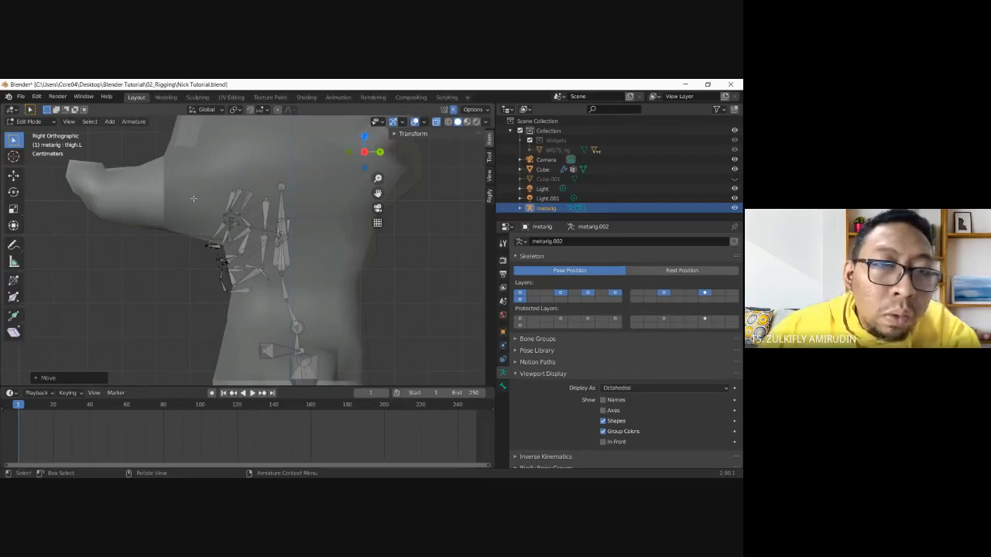
drag(192, 177, 271, 305)
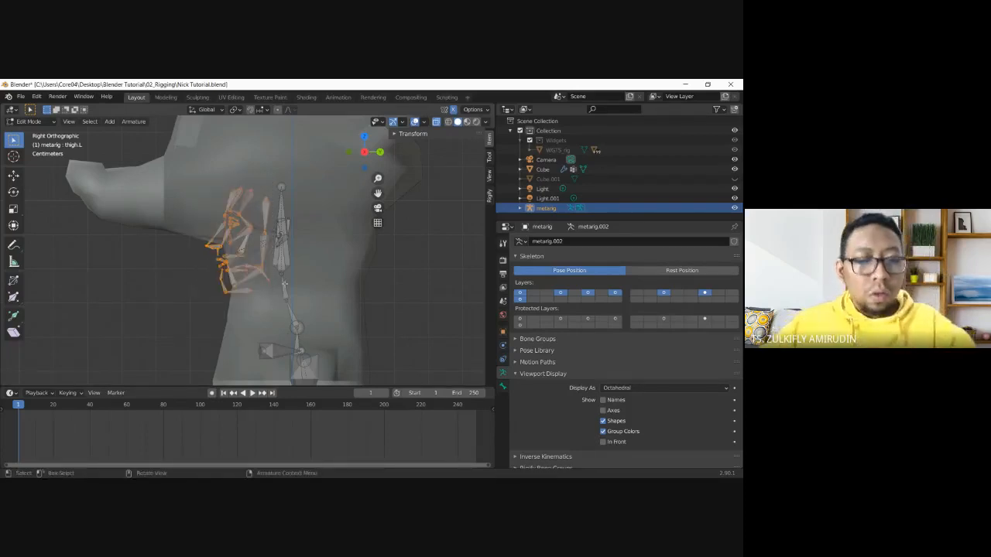
key(x)
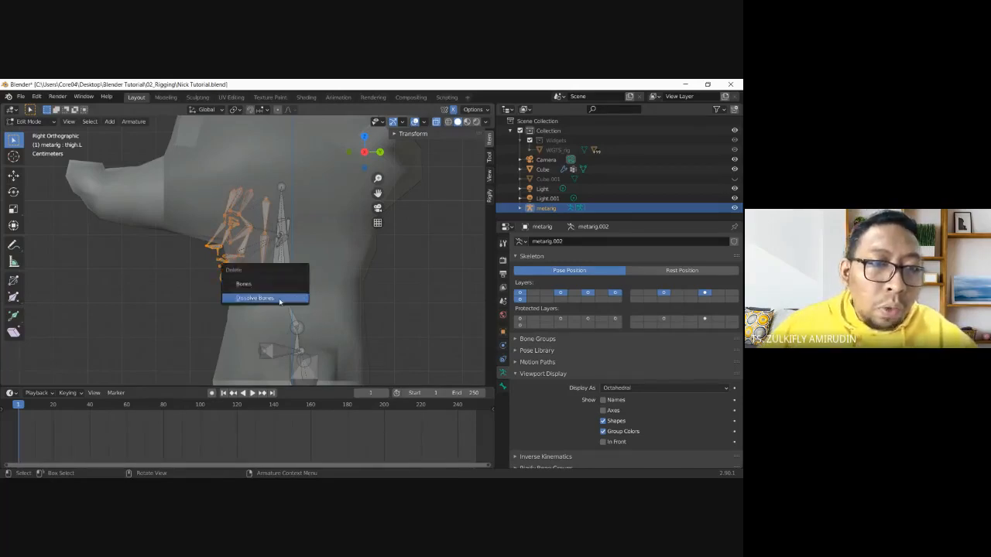
click(285, 285)
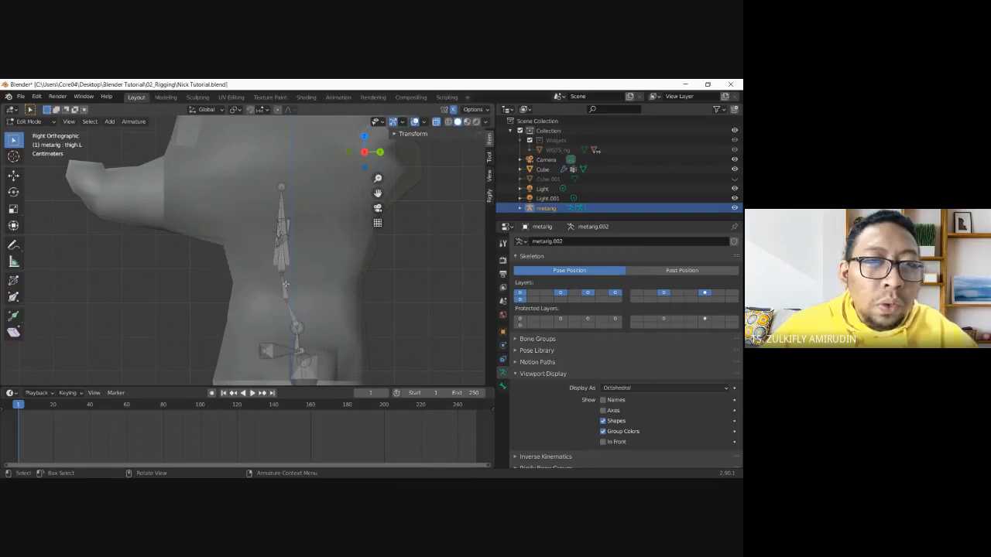
- In the front view, select the remaining left ear bones and delete them together with their mirrored counterparts
key(KP_1)
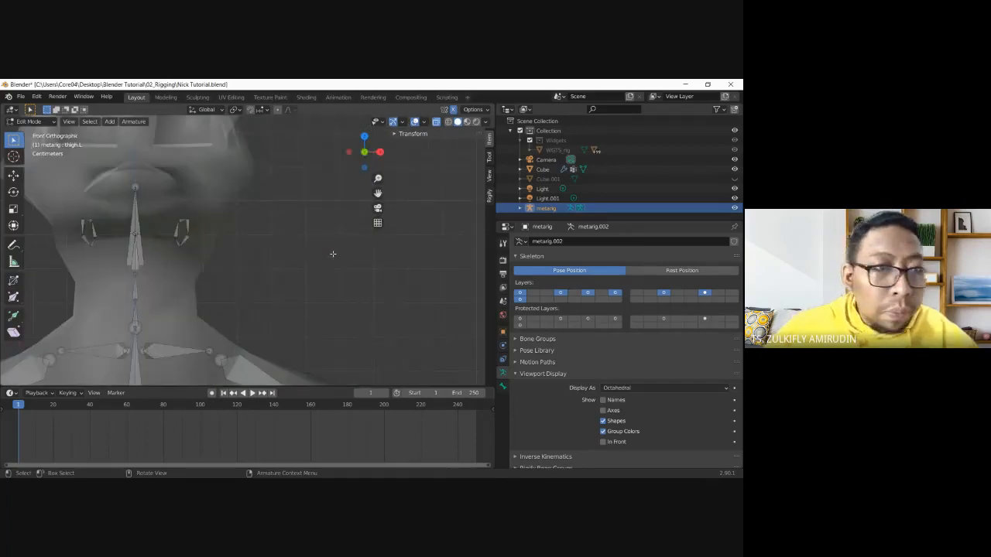
drag(166, 203, 214, 265)
key(x)
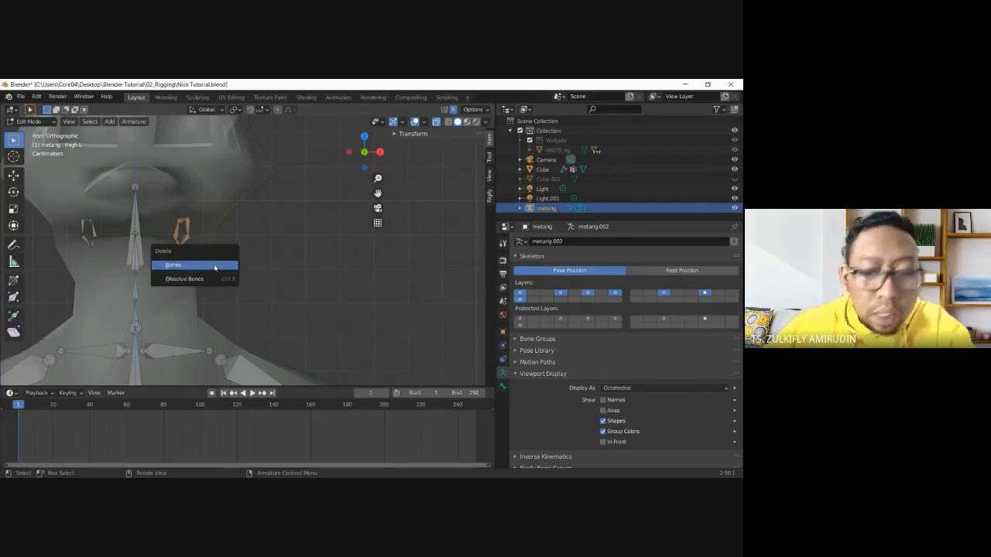
click(214, 265)
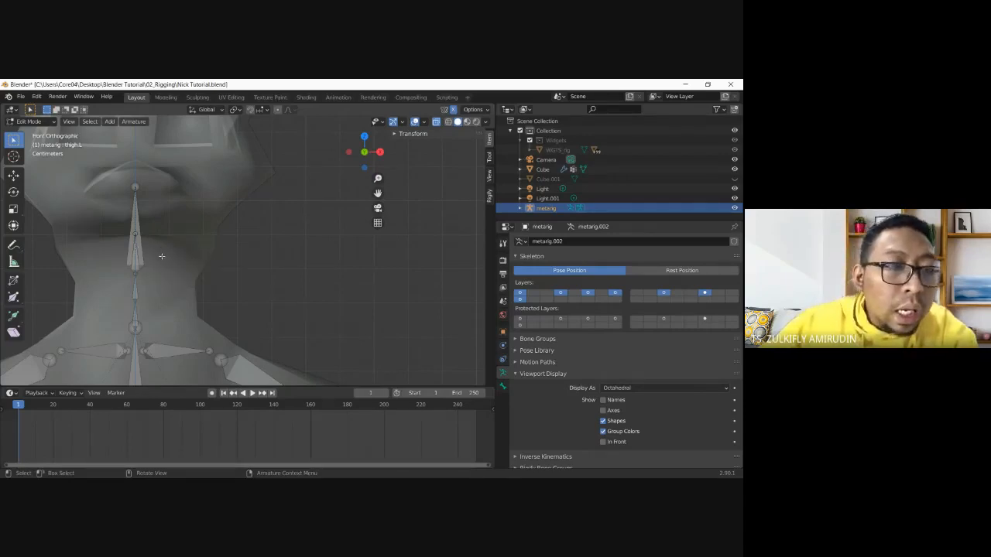
- Select the tip of the head bone and raise it along the Z axis to the top of the head mesh
scroll(169, 256, down, 4)
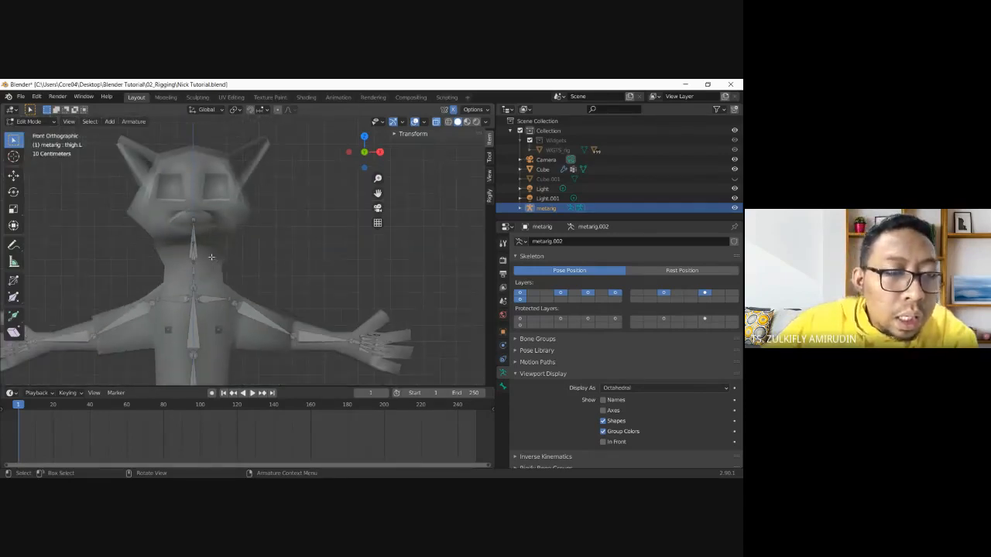
scroll(197, 241, up, 4)
click(152, 226)
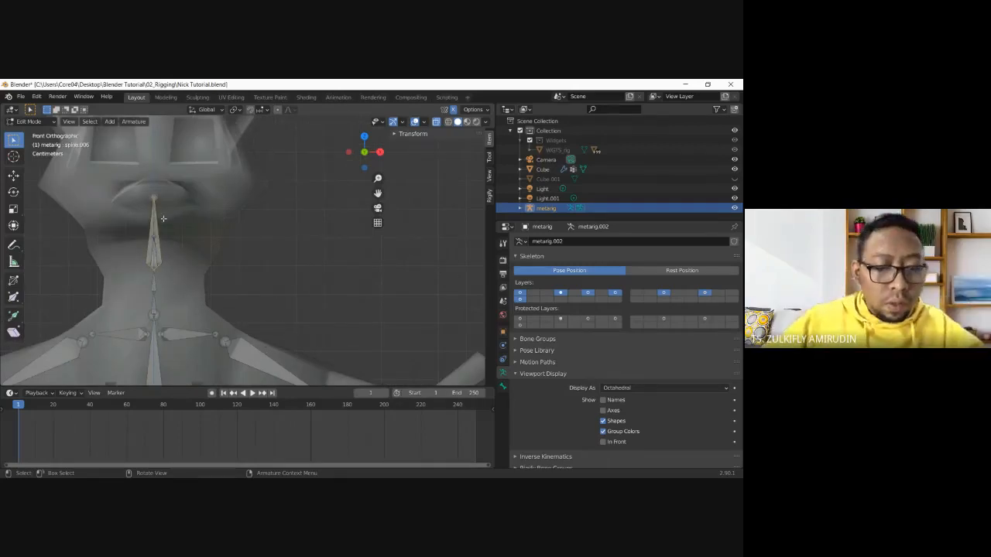
click(166, 217)
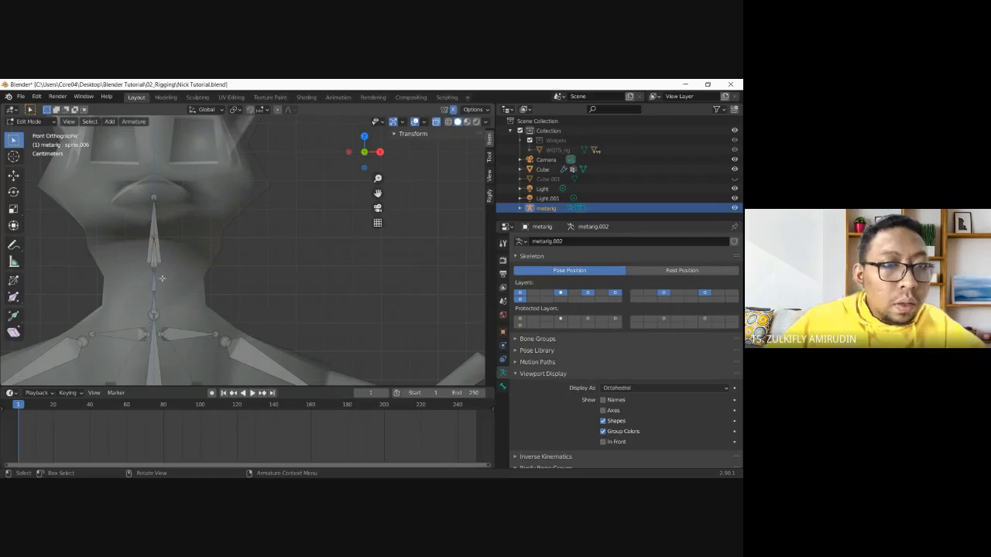
click(154, 197)
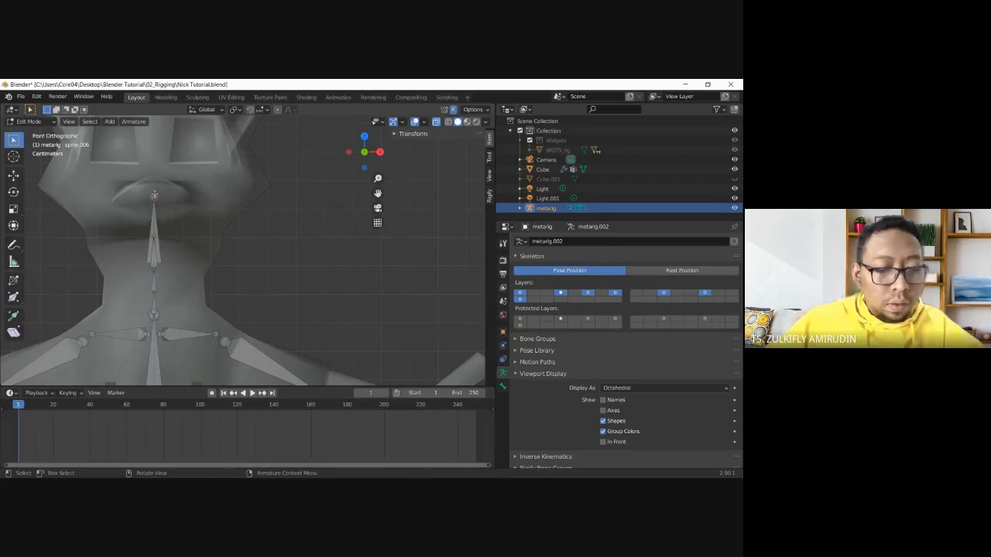
scroll(192, 223, down, 2)
key(g)
key(z)
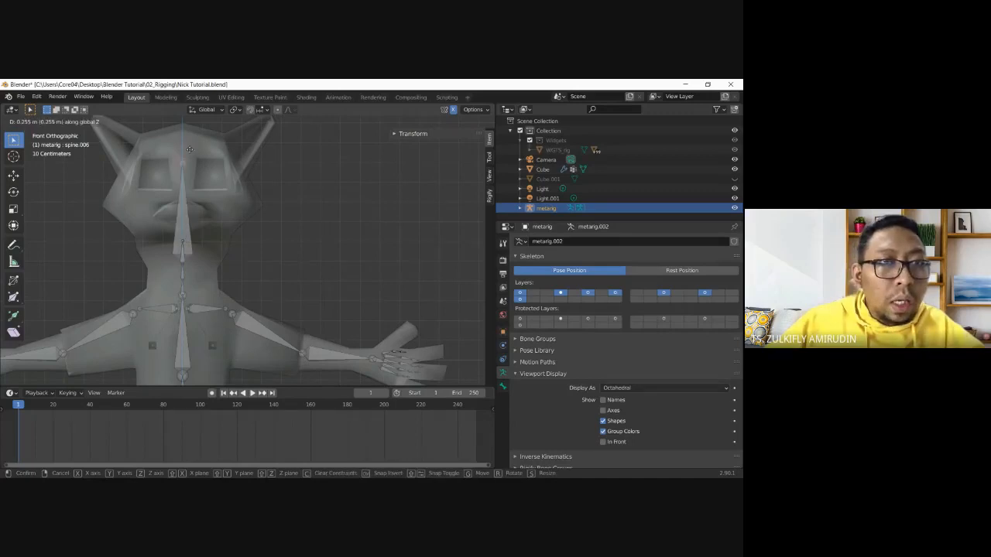
click(194, 125)
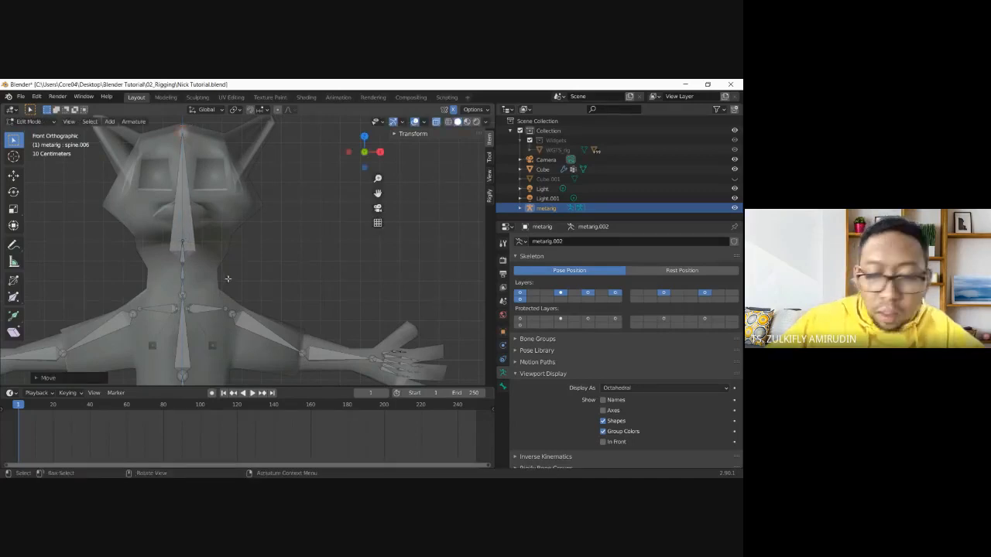
- In the side view, pull the base of the small face bone back from the neck and delete that bone
key(KP_3)
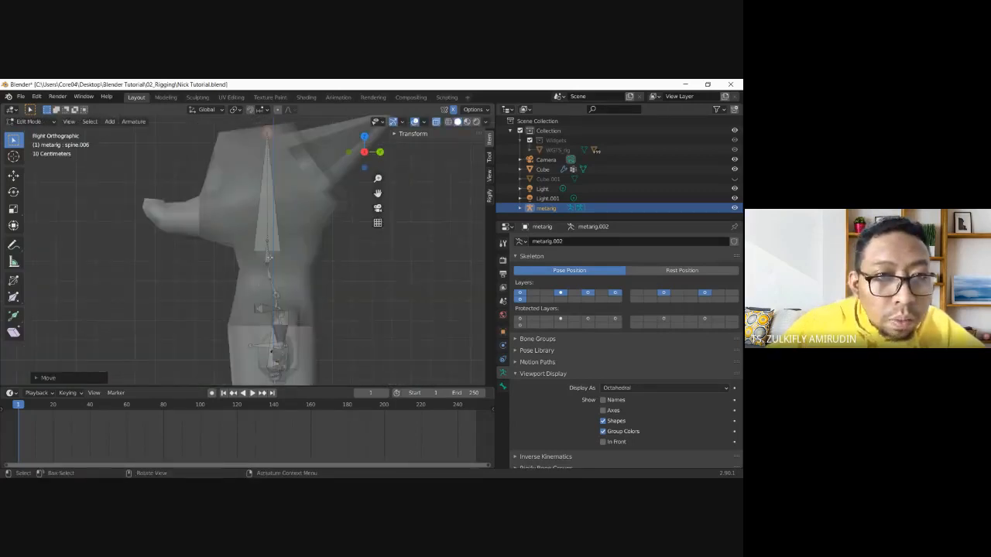
click(274, 255)
click(258, 276)
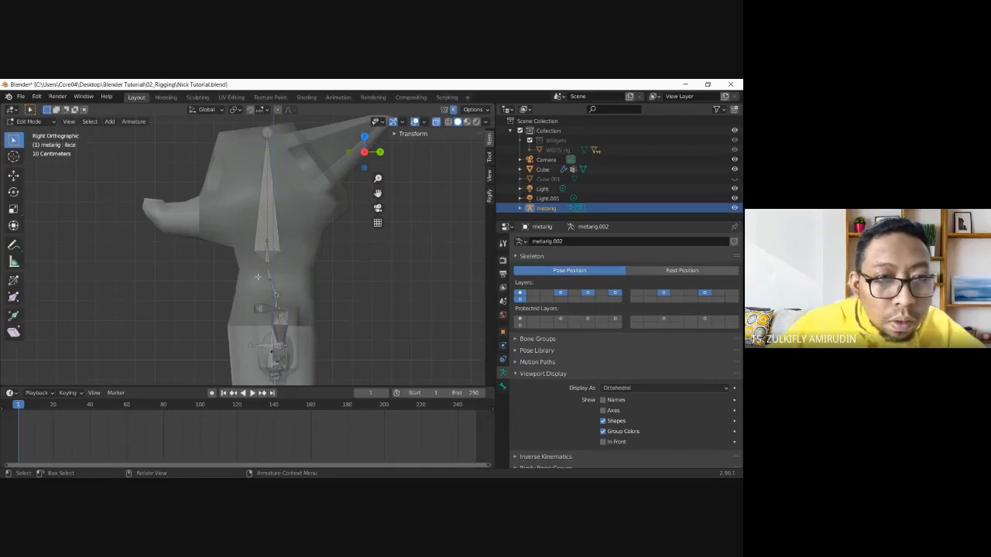
key(g)
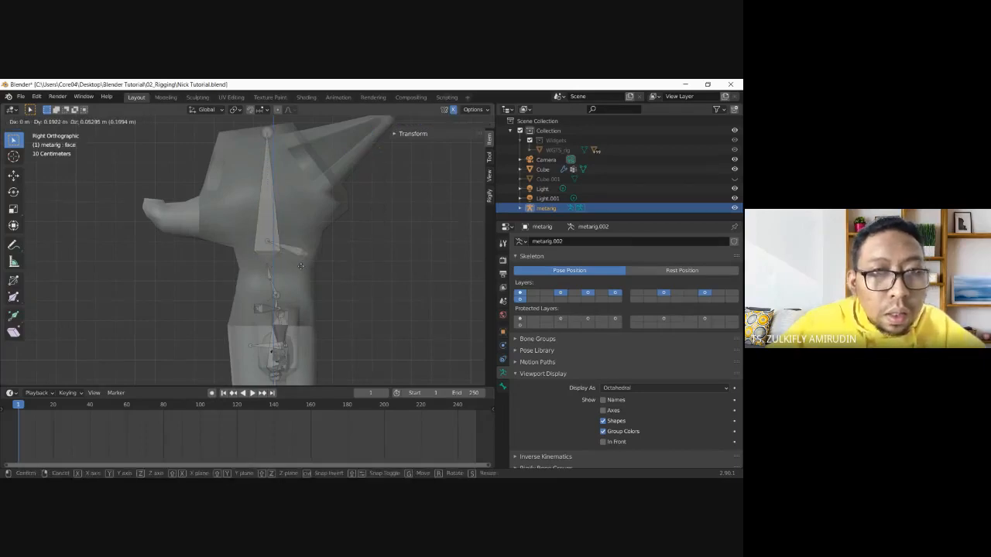
click(306, 262)
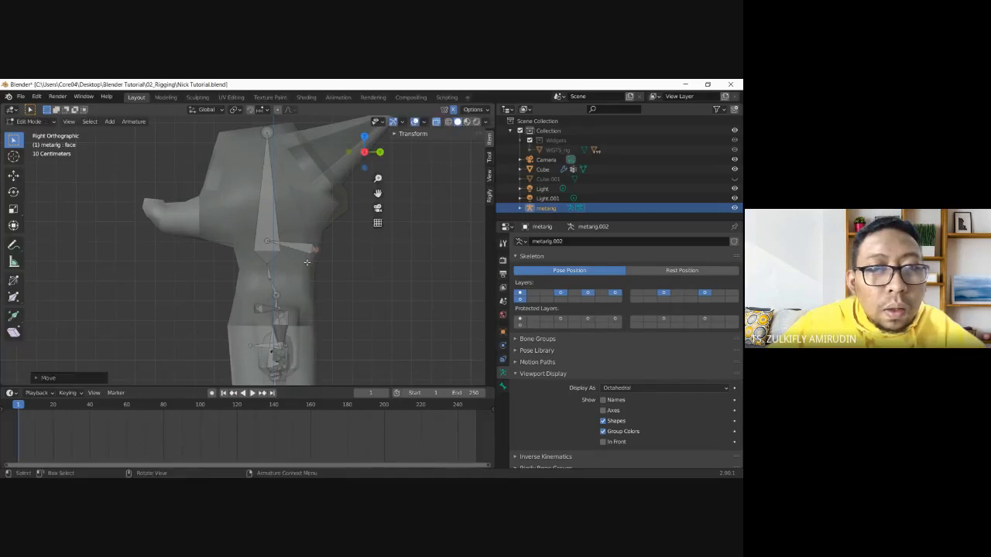
key(x)
click(303, 249)
- Move the joint between the neck and head bones about 0.07 m up and 0.02 m back in the side view
click(268, 263)
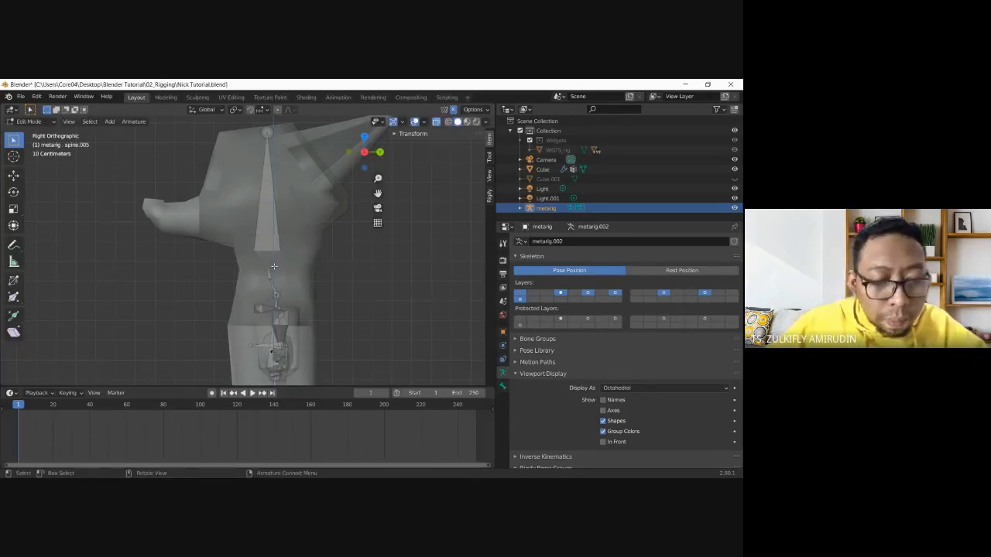
key(g)
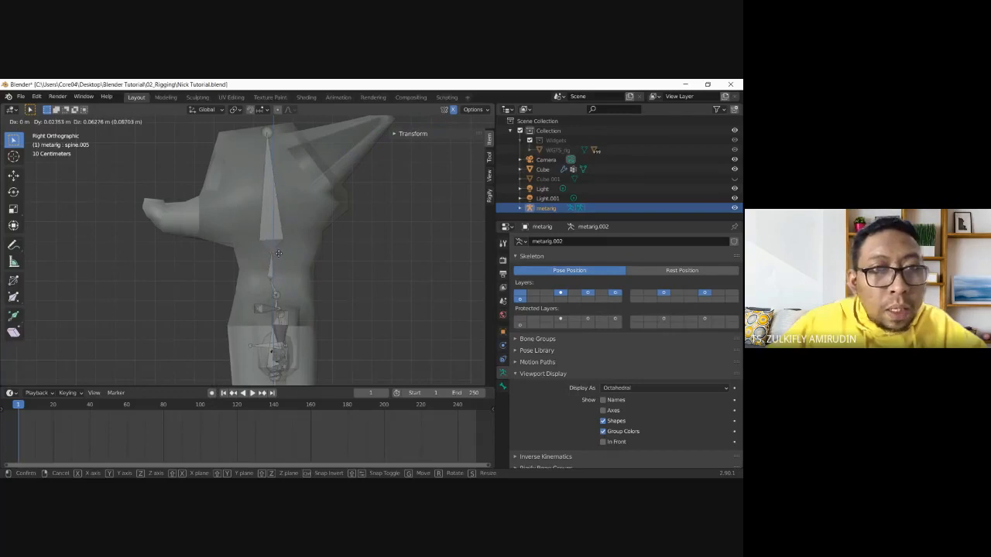
click(278, 252)
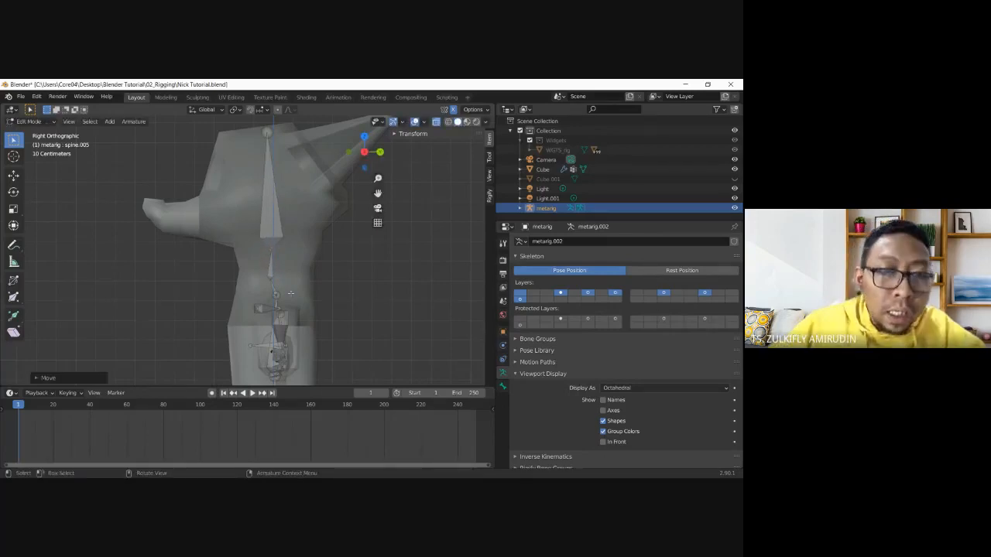
- Move the joint between the two neck bones slightly upward in the side view
click(270, 279)
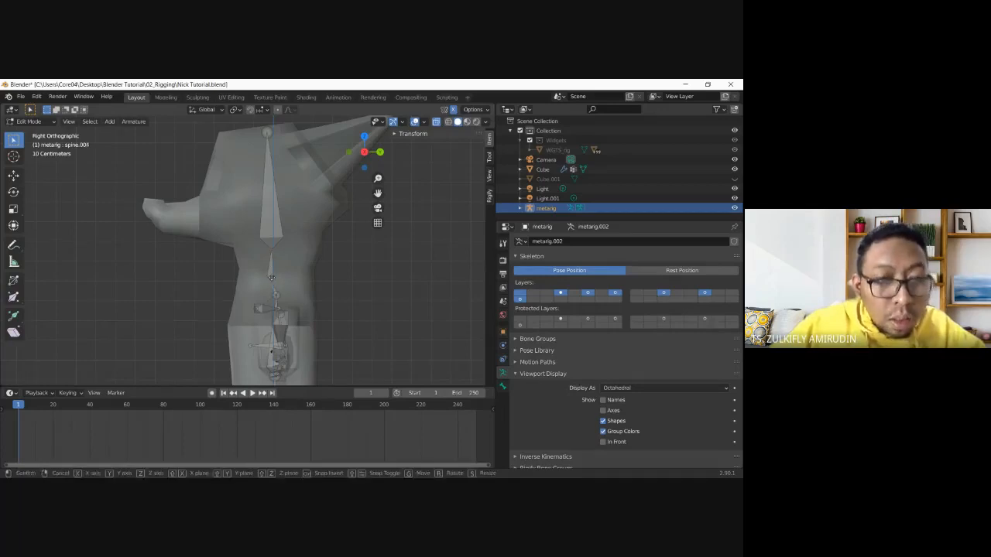
key(g)
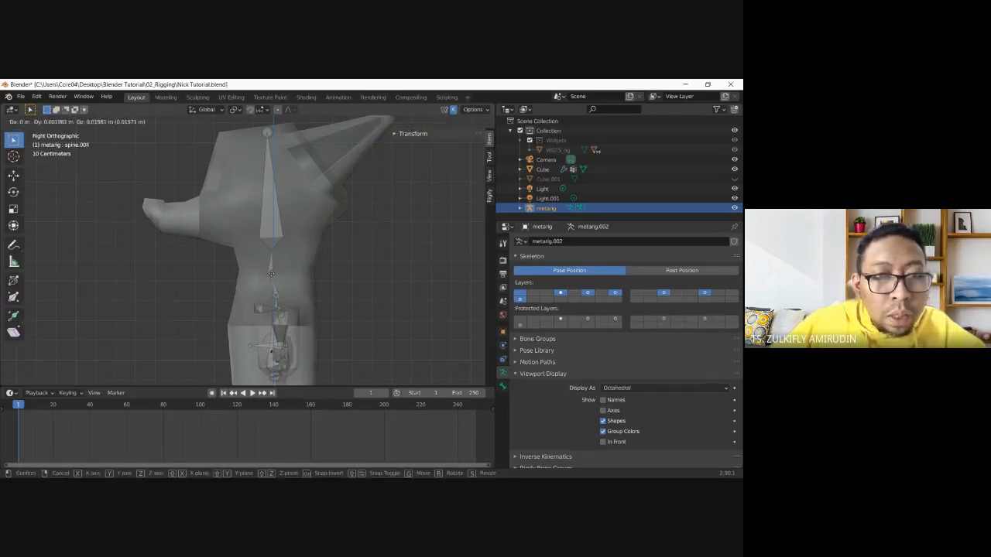
click(276, 260)
- Shift the joint between the upper neck bone and the head bone slightly toward the back of the neck
click(276, 250)
key(g)
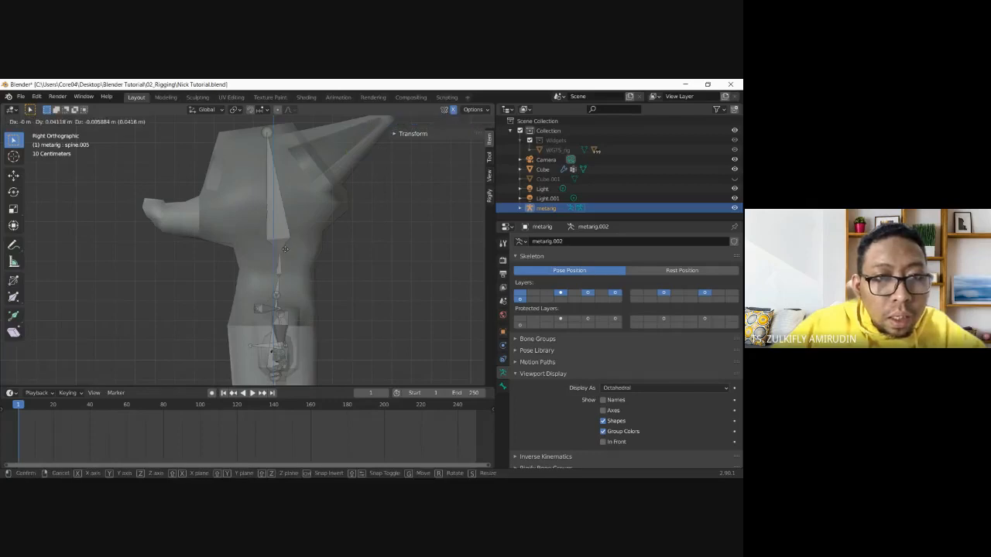
click(295, 249)
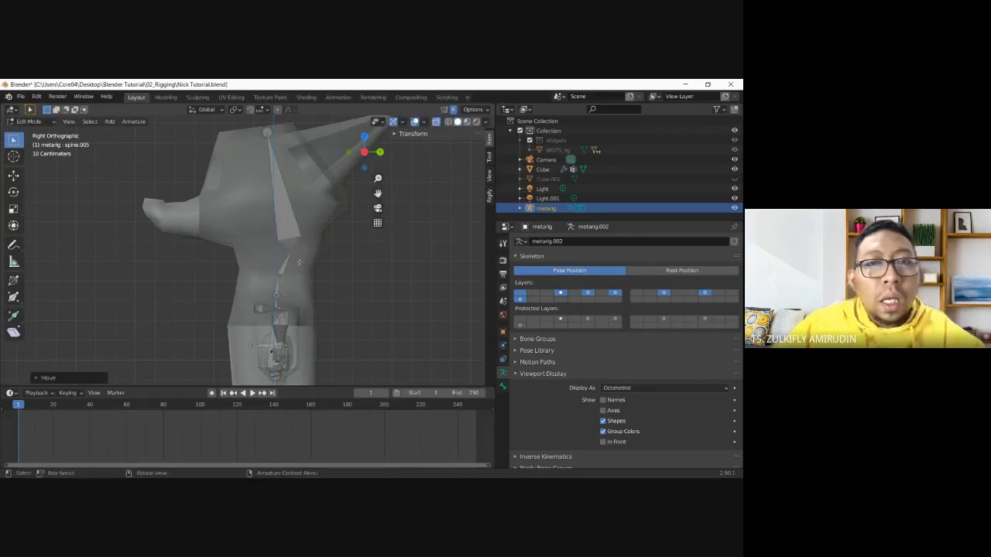
click(286, 251)
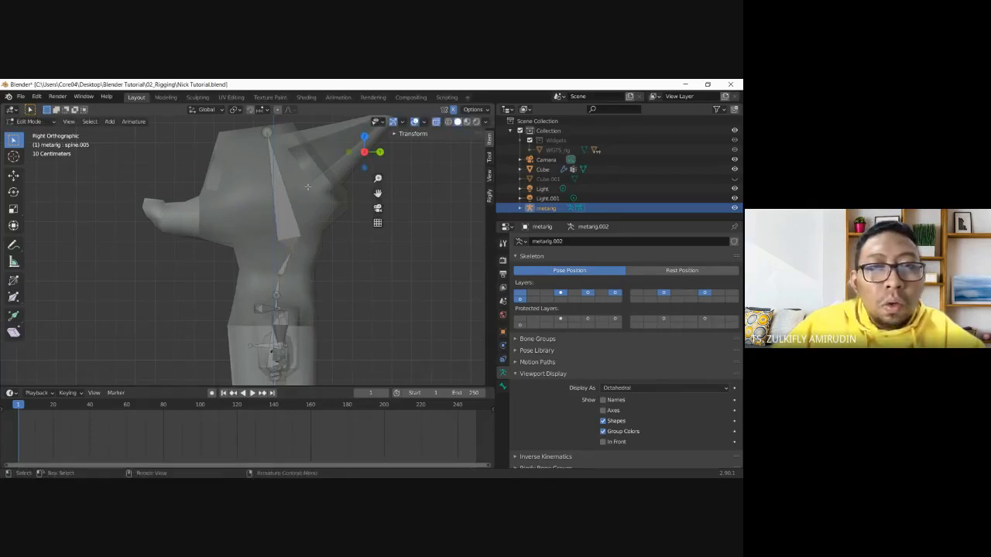
key(g)
click(296, 256)
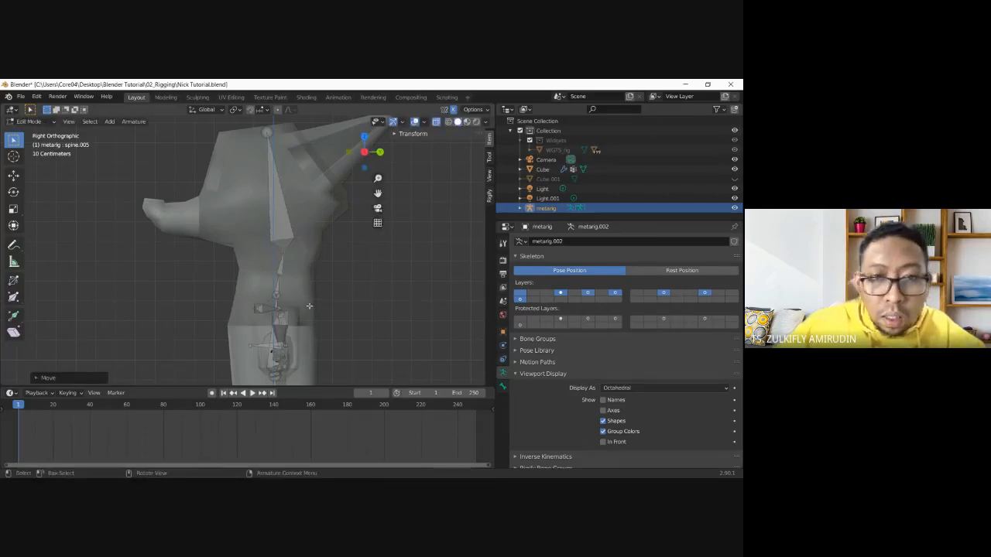
- Check the fit of the whole skeleton inside the cat mesh from the top, side and front views
key(KP_7)
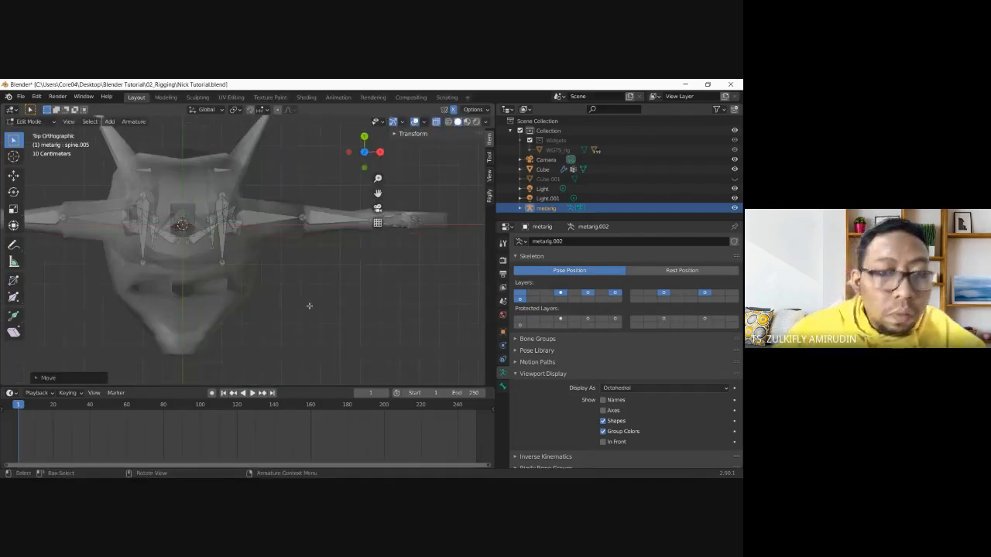
key(KP_3)
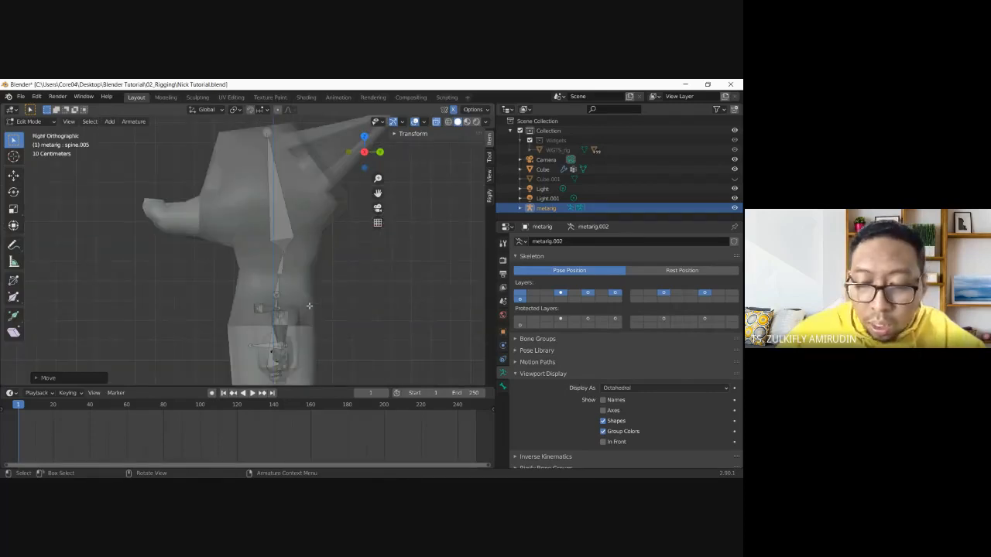
key(KP_1)
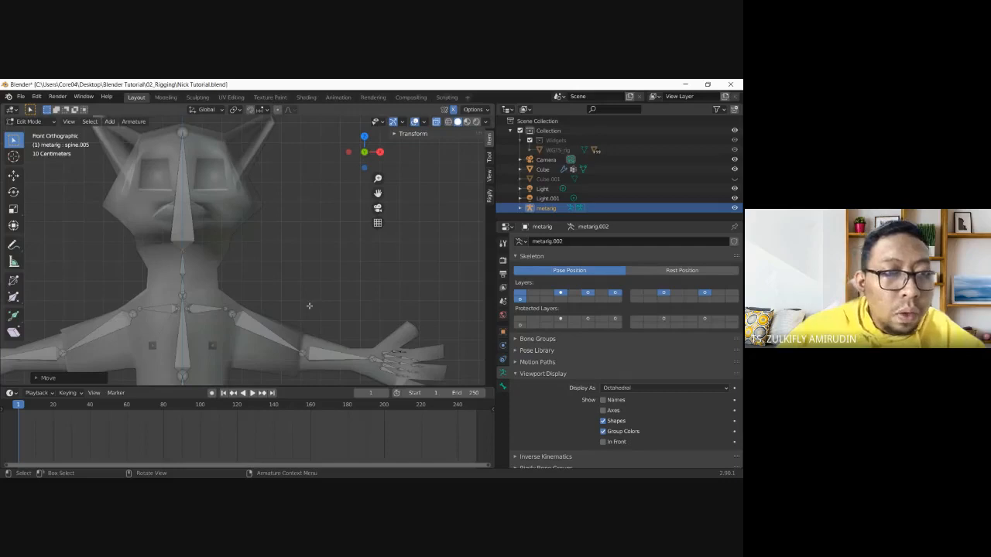
scroll(257, 284, down, 3)
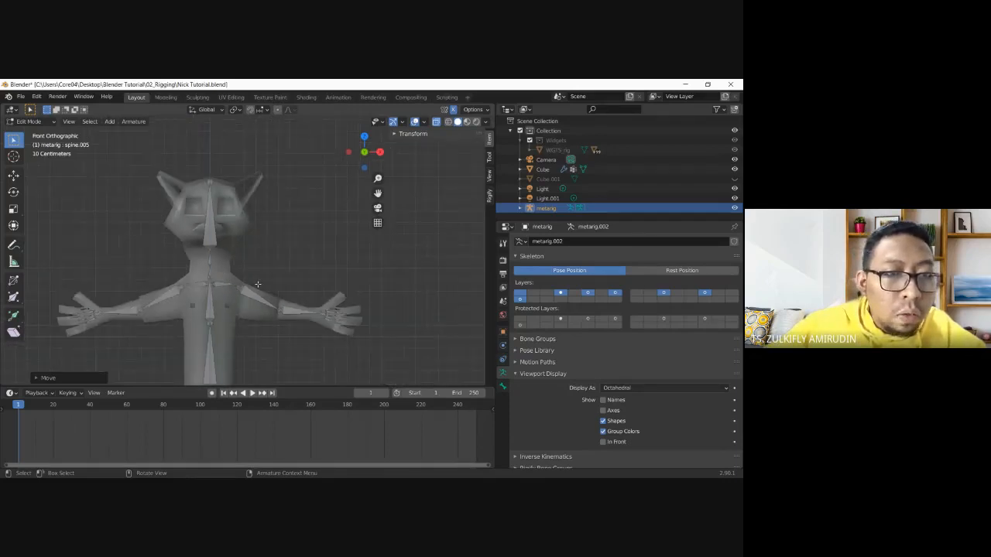
drag(380, 196, 407, 141)
scroll(265, 285, down, 2)
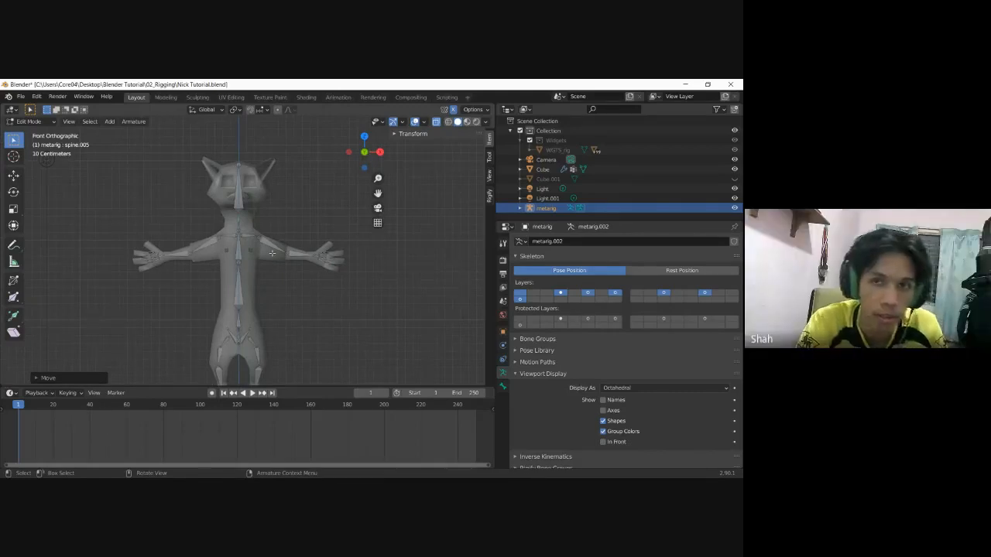
scroll(302, 300, down, 4)
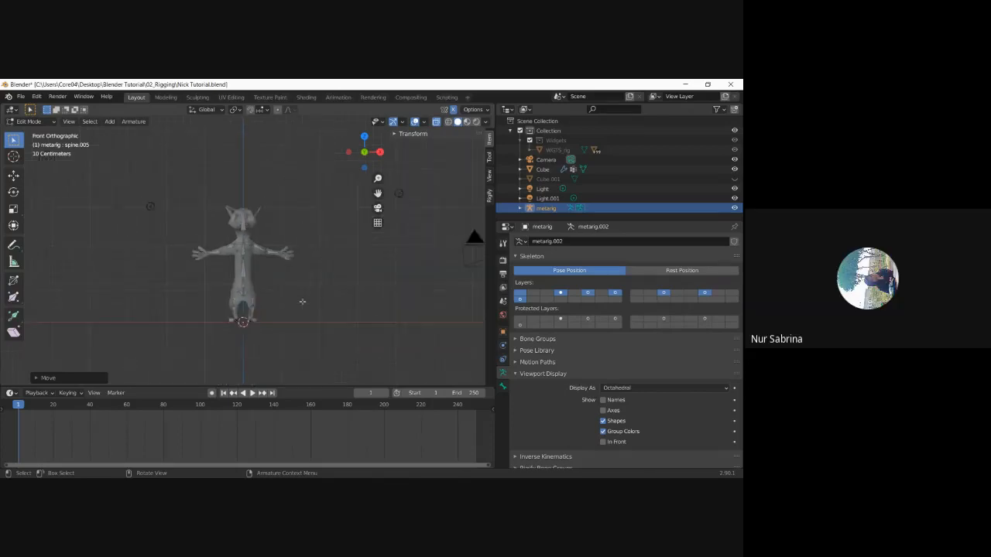
scroll(310, 293, up, 4)
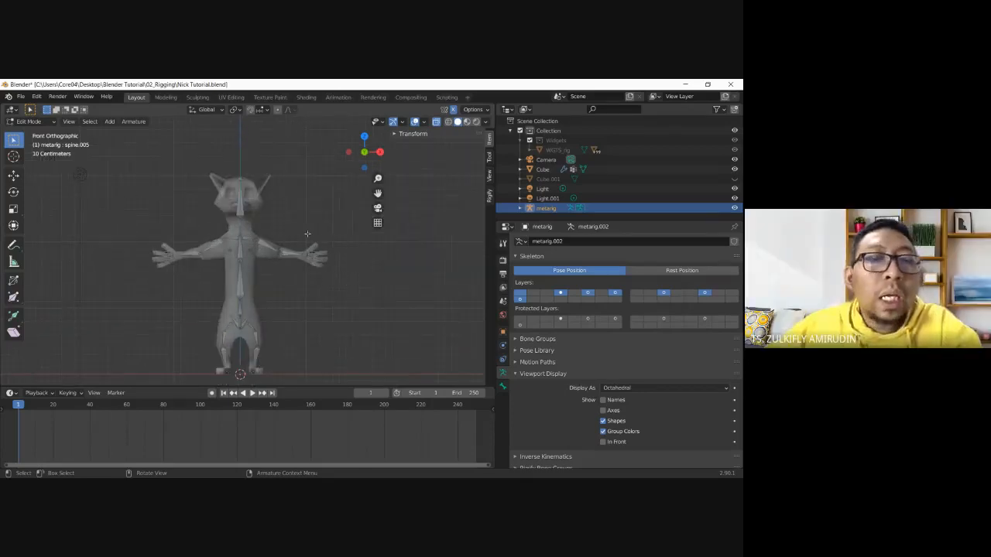
- In Object Mode, parent the cat mesh to the metarig using Armature Deform With Automatic Weights
click(30, 121)
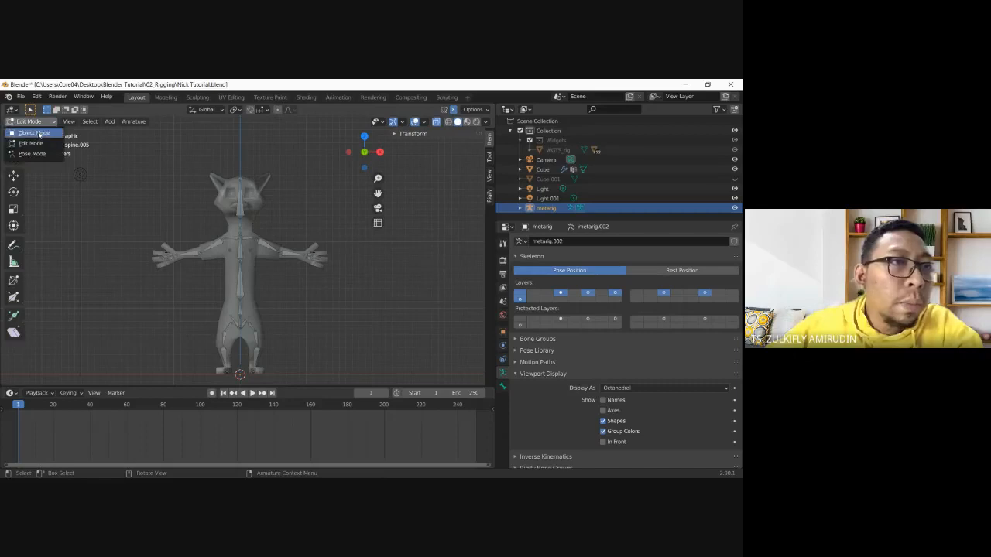
click(31, 128)
click(282, 195)
click(249, 203)
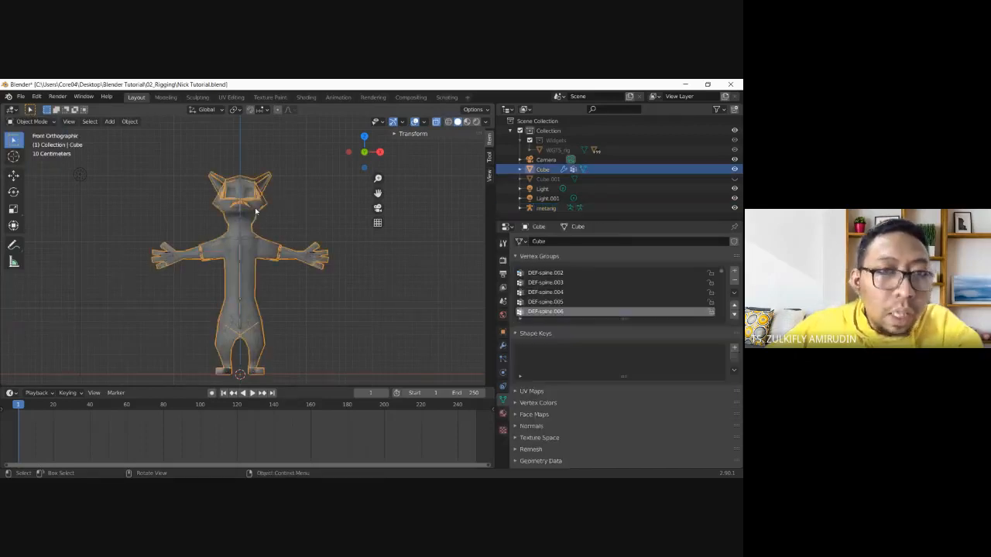
scroll(288, 222, up, 2)
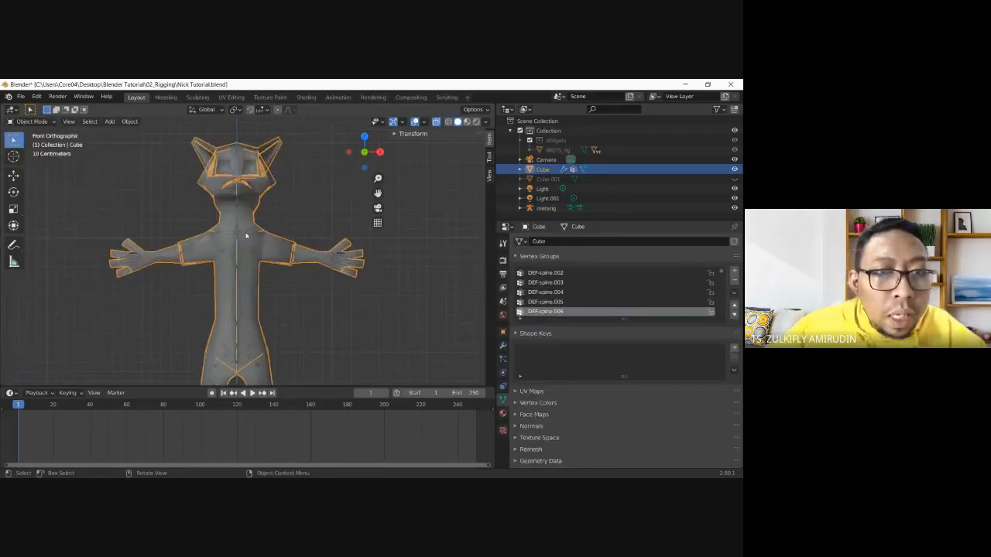
shift+click(247, 236)
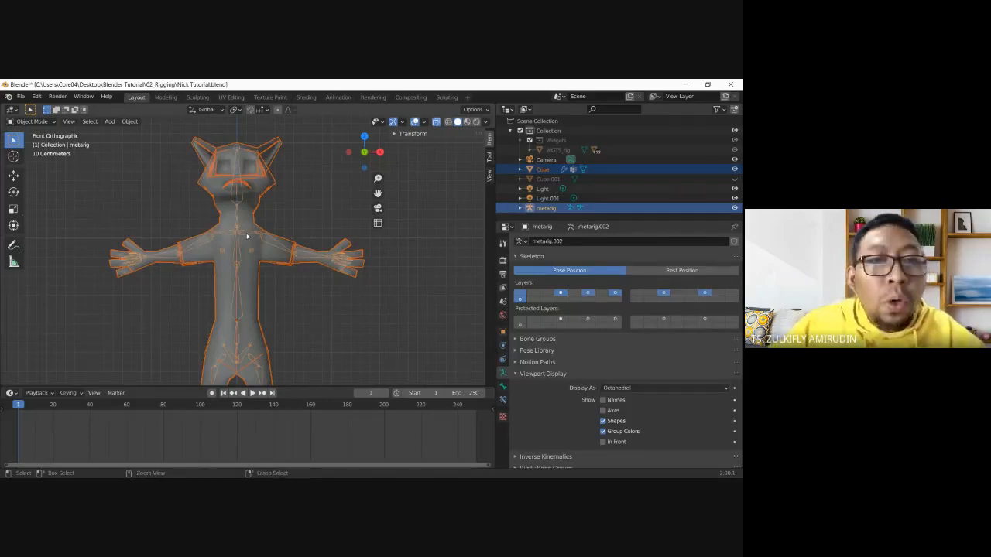
key(ctrl+p)
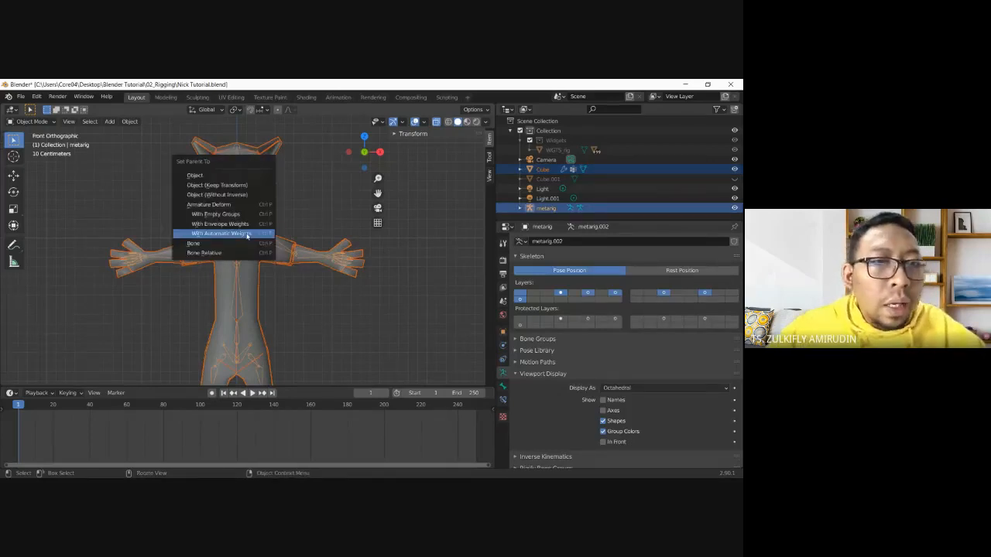
click(247, 234)
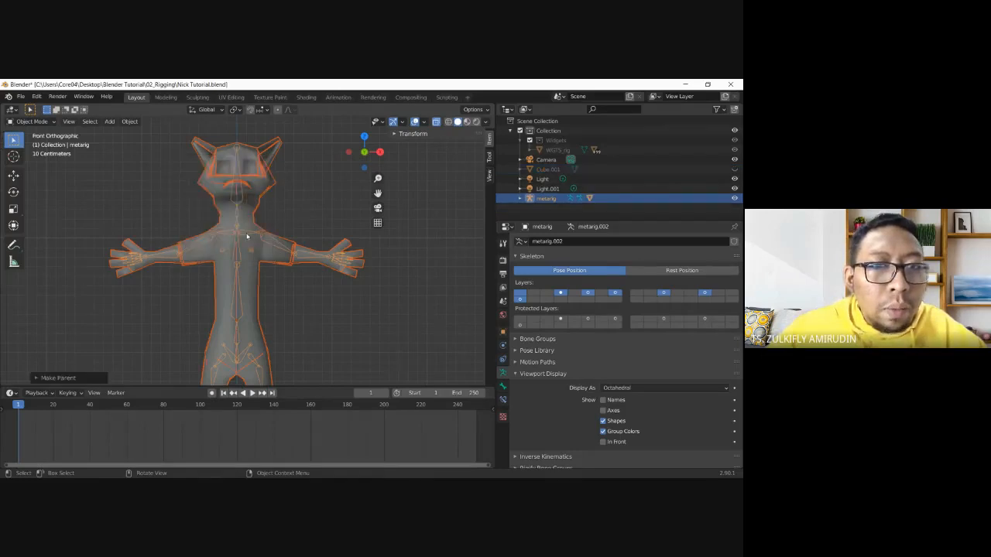
- Select only the metarig and switch it to Pose Mode
key(alt+a)
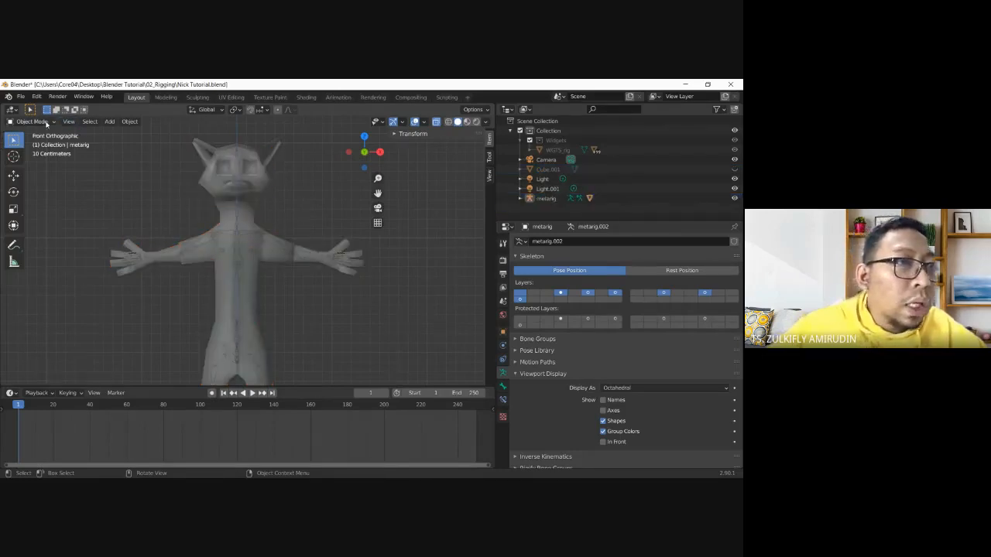
click(228, 215)
click(42, 122)
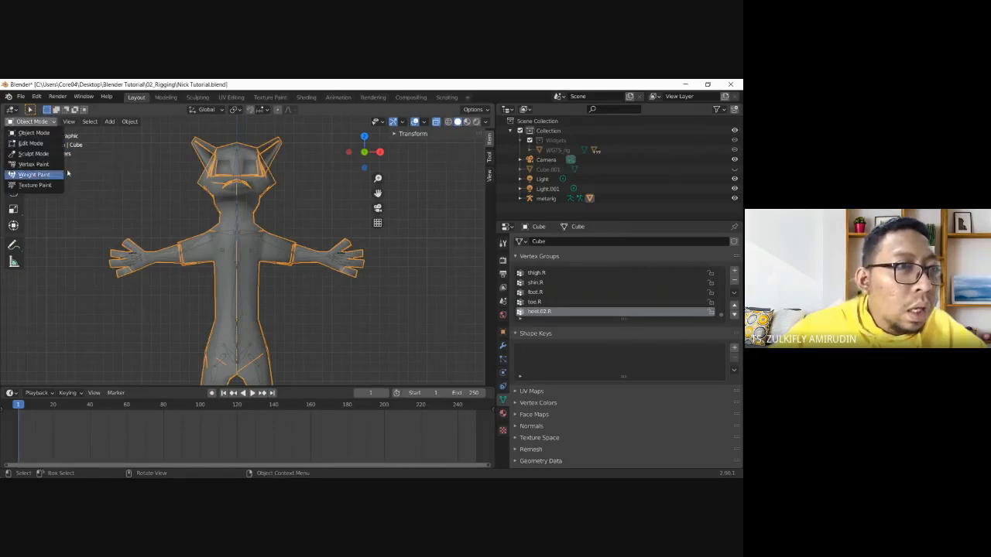
click(291, 246)
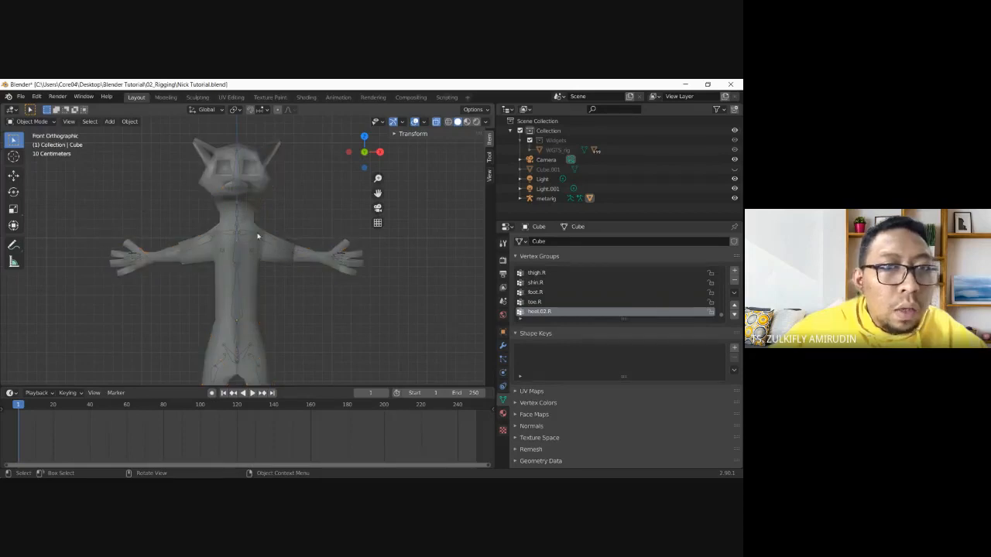
click(256, 234)
click(35, 122)
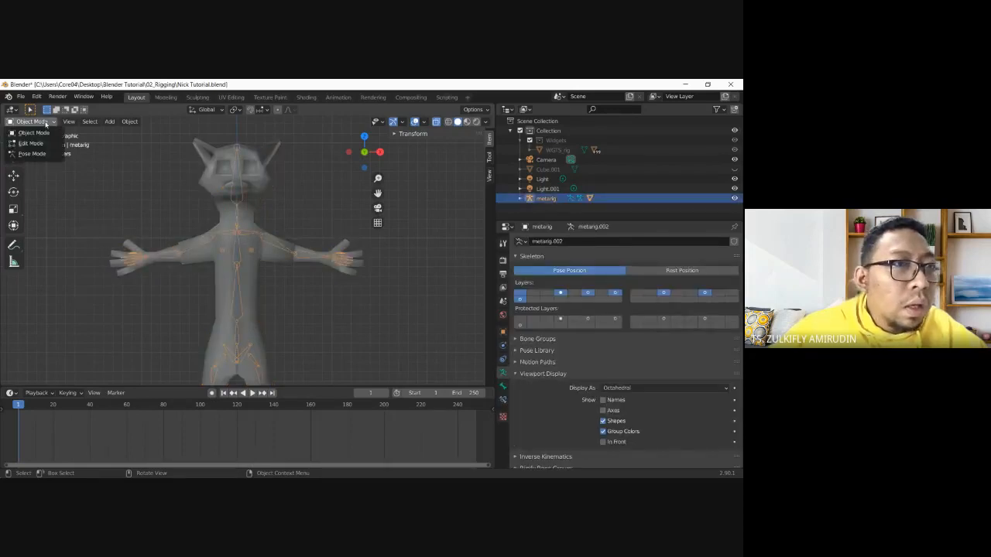
click(33, 153)
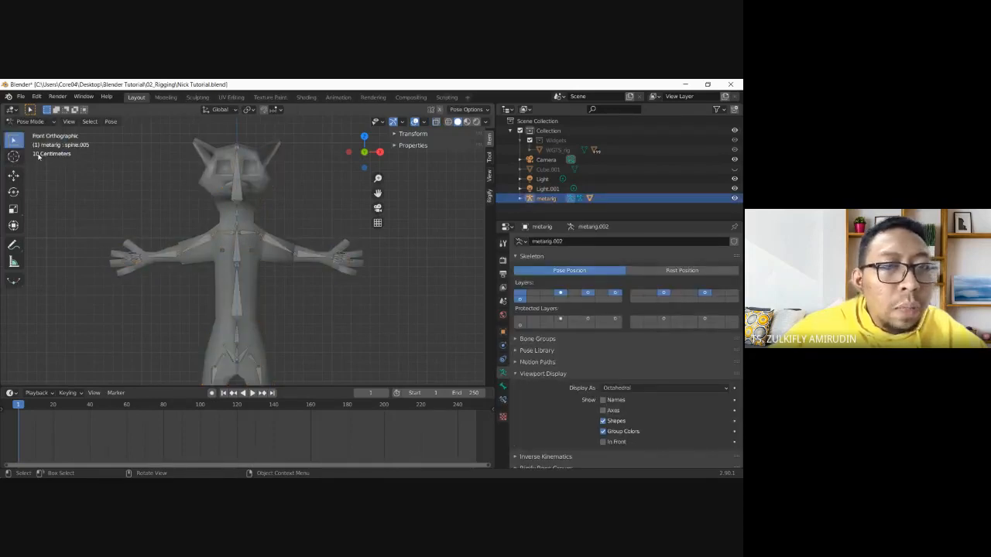
- Test the left arm's deformation by rotating the upper arm upward and bending the forearm further up
click(297, 253)
key(r)
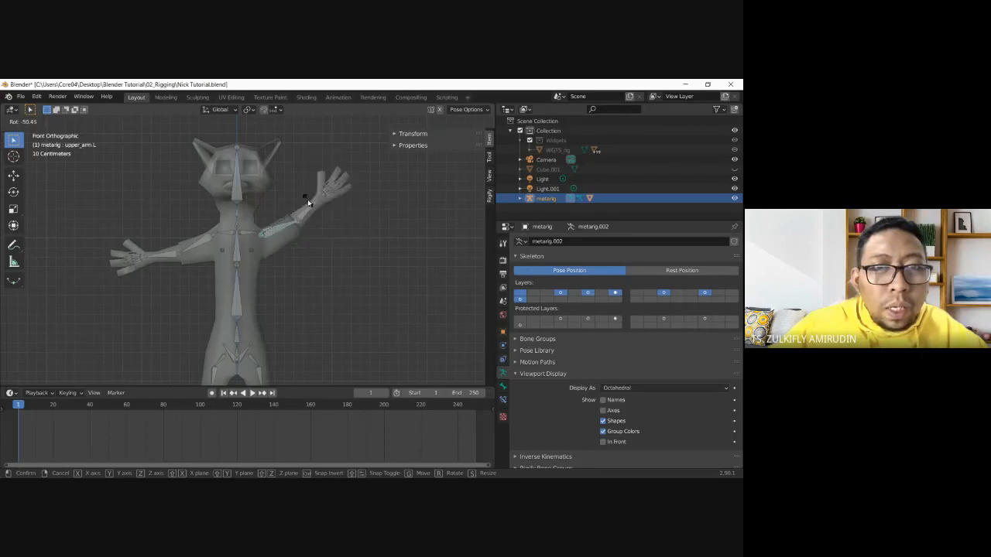
click(311, 208)
click(318, 210)
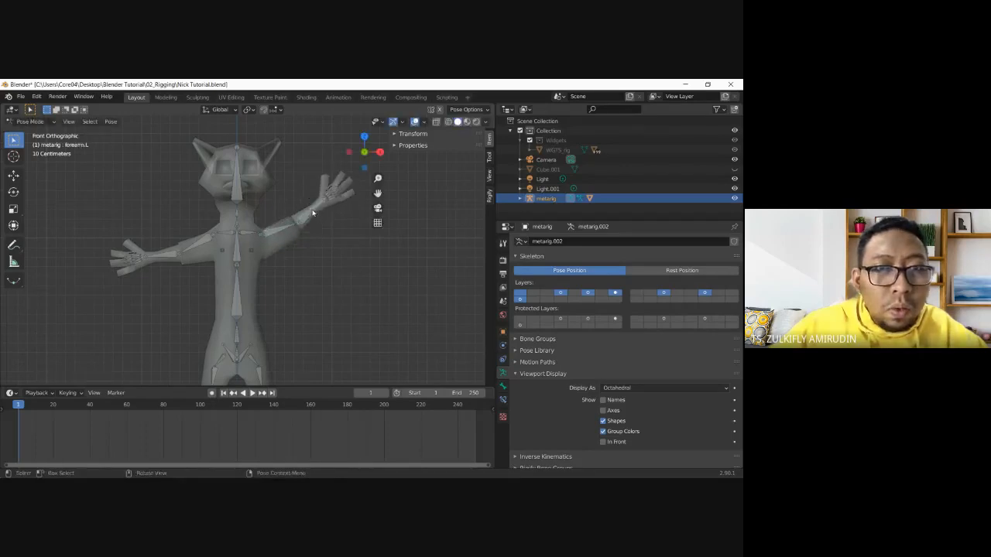
key(r)
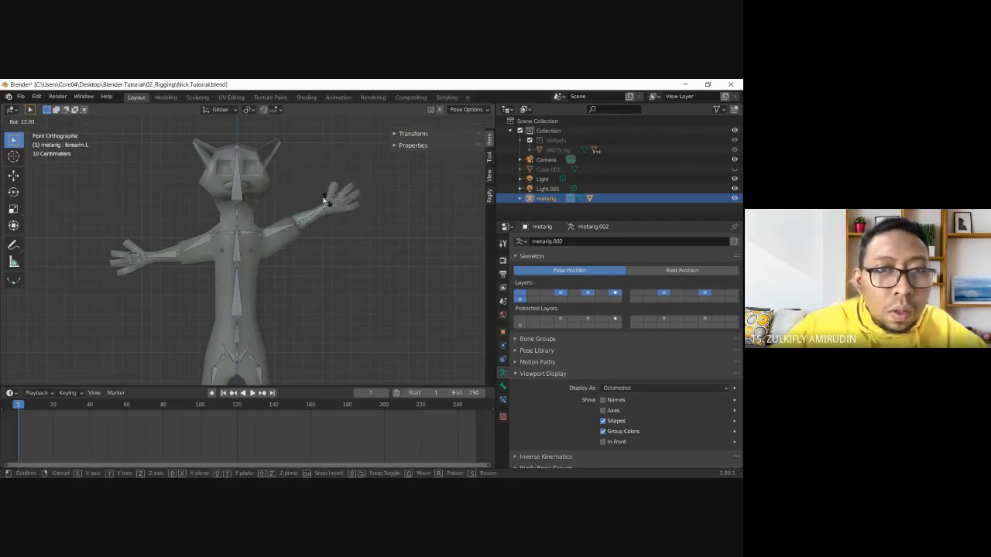
click(313, 194)
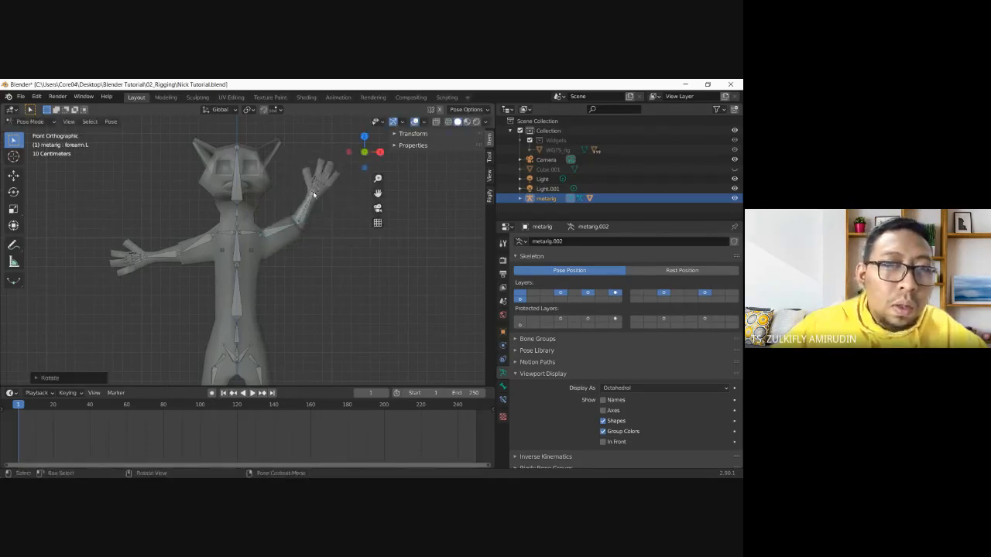
- Test the head bone by tilting it sideways in the front view and trying a forward nod in the side view
click(240, 195)
key(r)
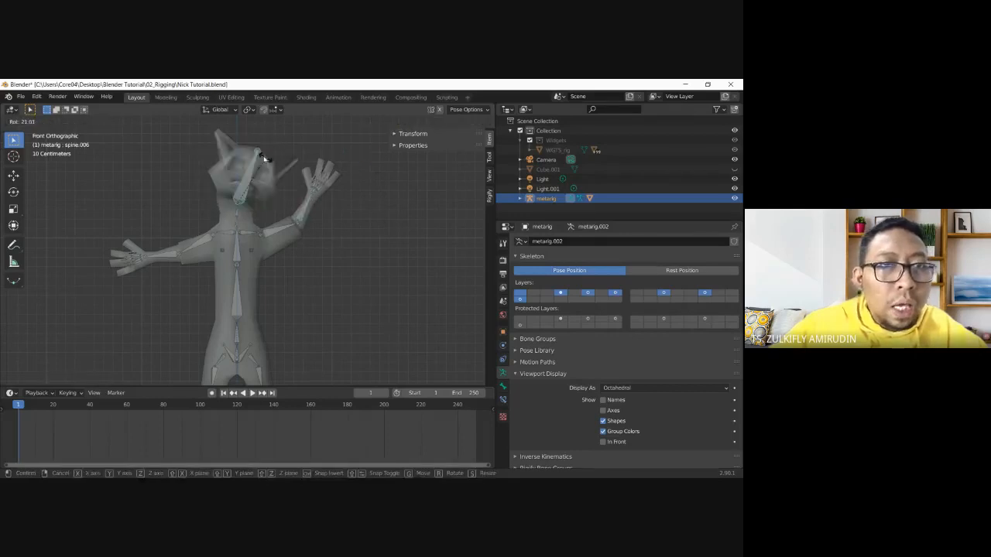
click(267, 161)
key(KP_3)
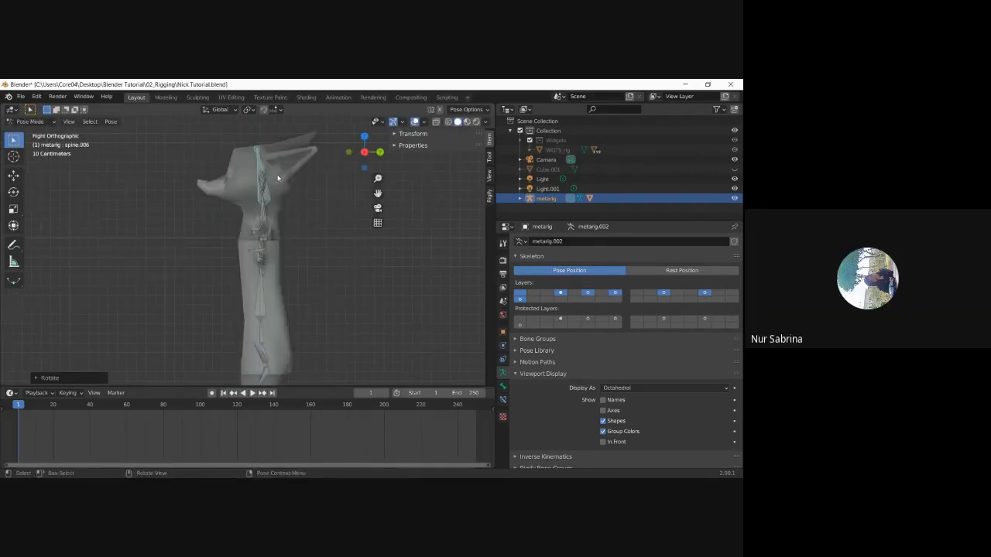
key(r)
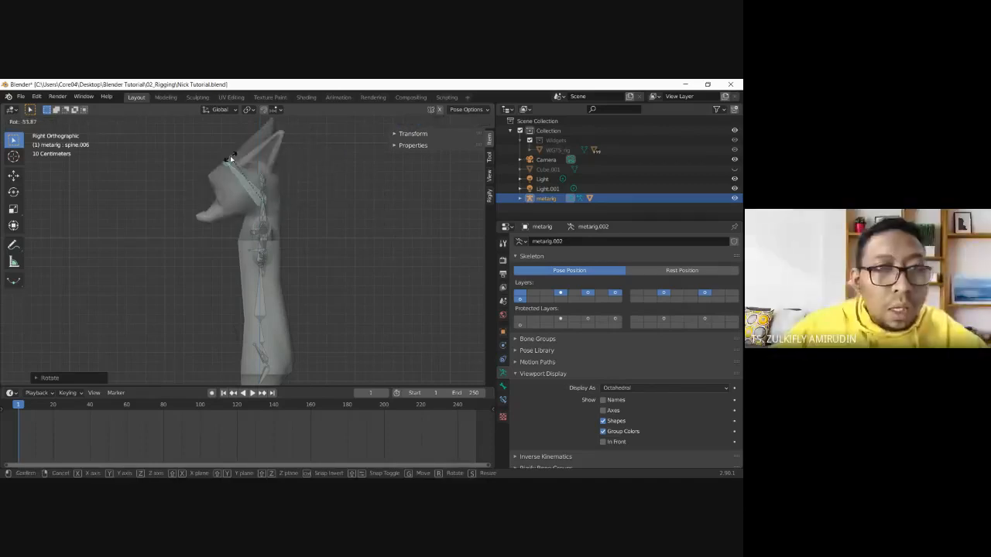
right_click(232, 159)
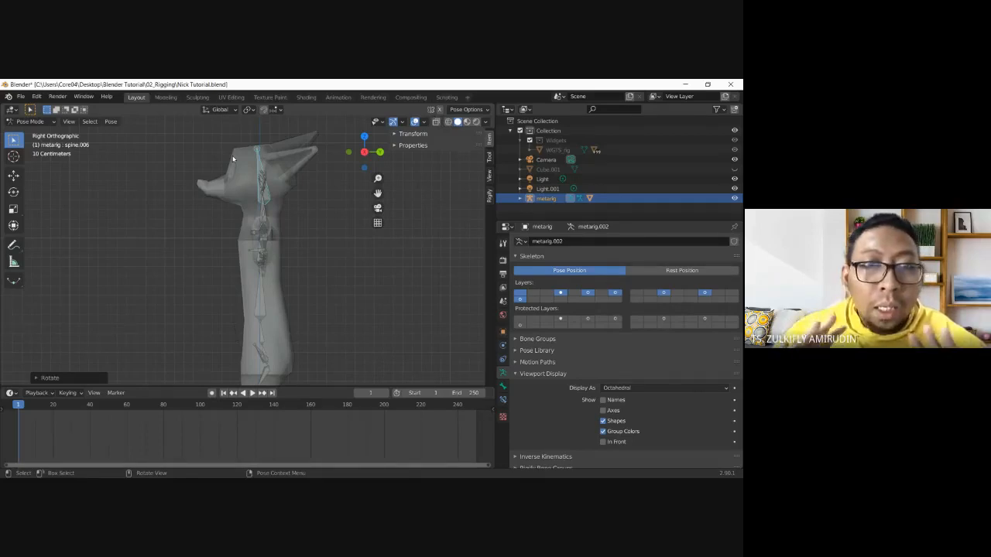
key(KP_1)
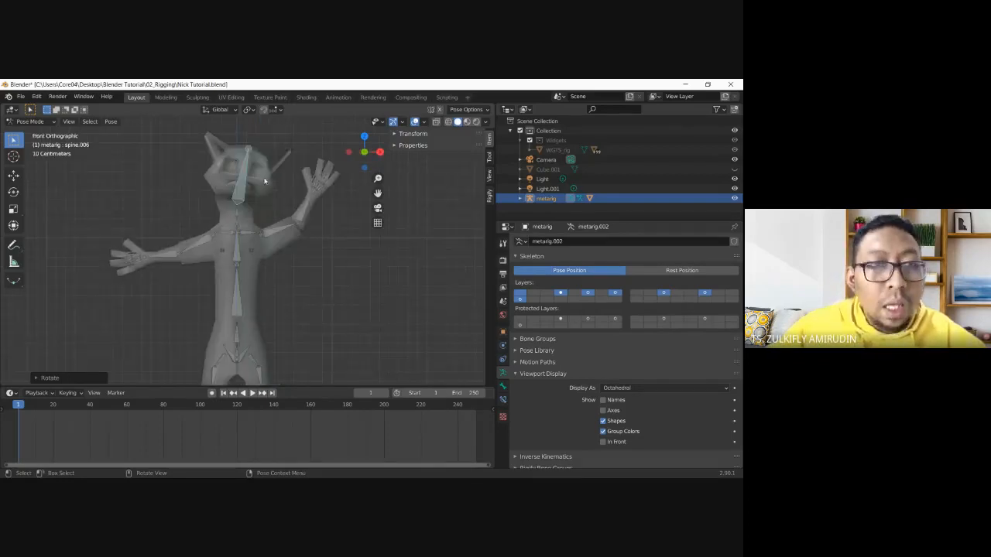
- Undo the test rotations of the head and left arm bones and select the head bone
key(ctrl+z)
key(ctrl+z)
key(ctrl+z)
key(ctrl+z)
key(ctrl+z)
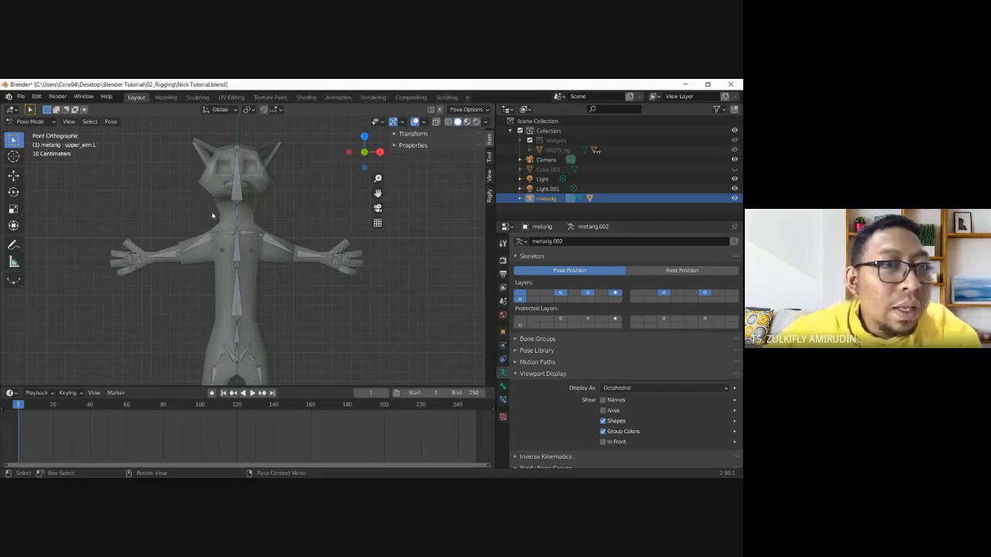
click(244, 204)
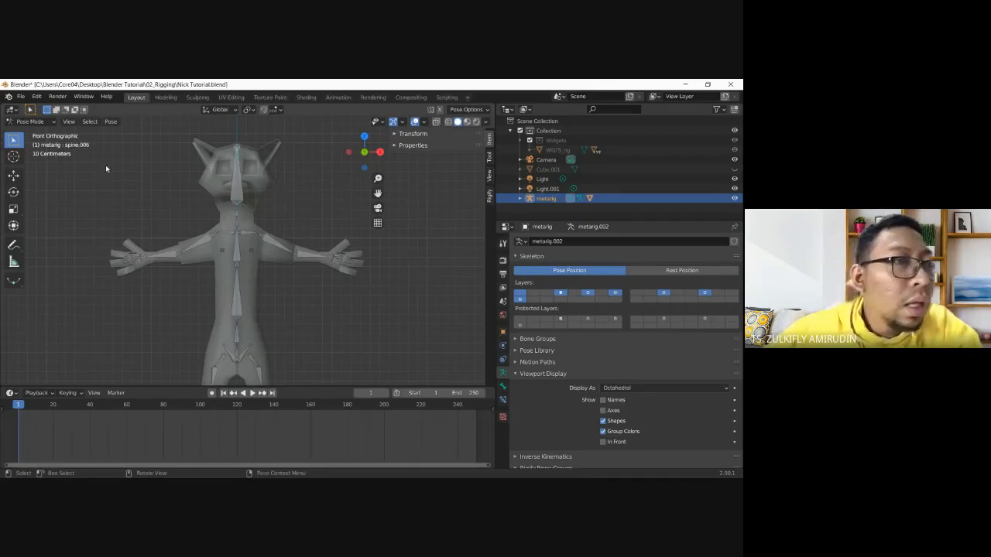
- Return the metarig to Object Mode and deselect everything
click(31, 121)
click(33, 131)
click(136, 196)
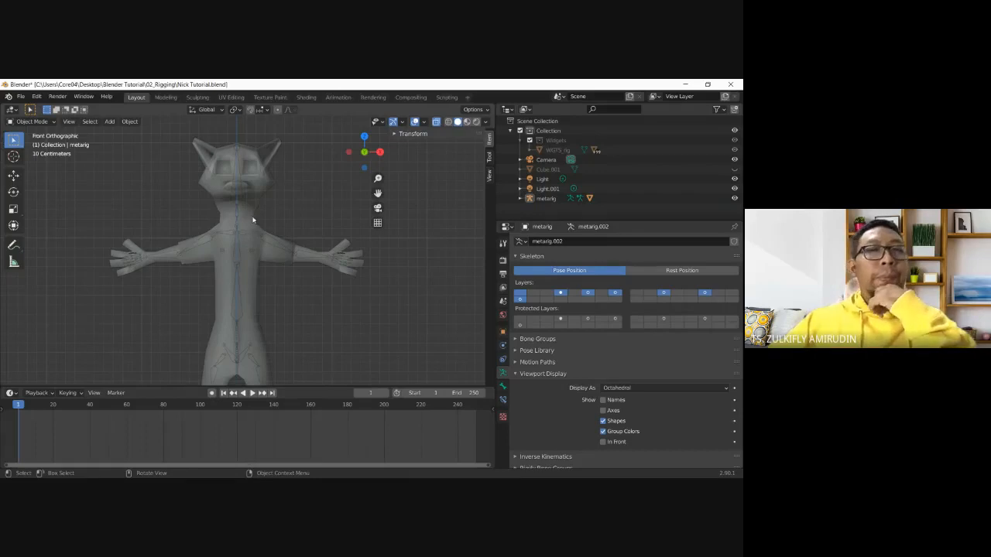
click(252, 221)
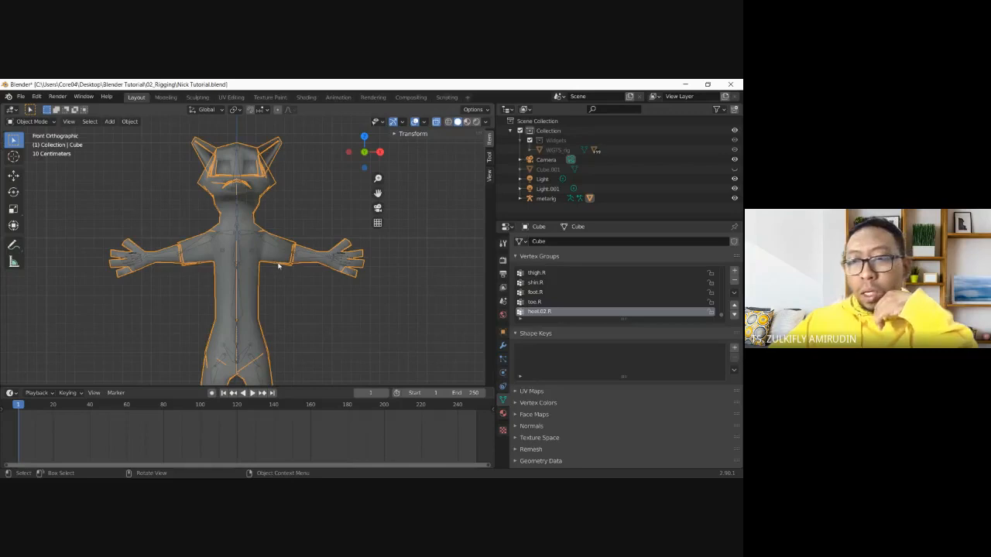
scroll(269, 273, down, 1)
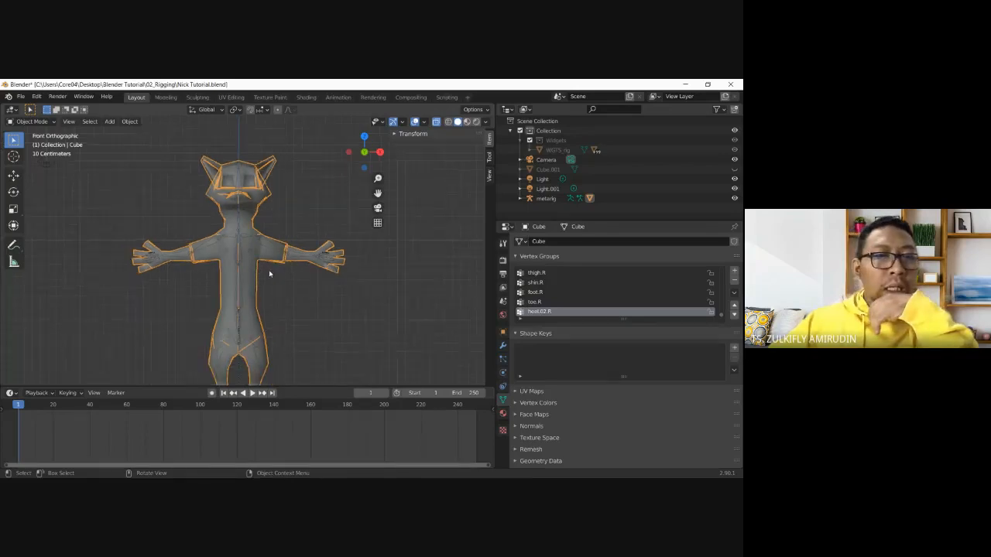
scroll(270, 274, down, 1)
drag(378, 193, 377, 141)
scroll(319, 258, up, 1)
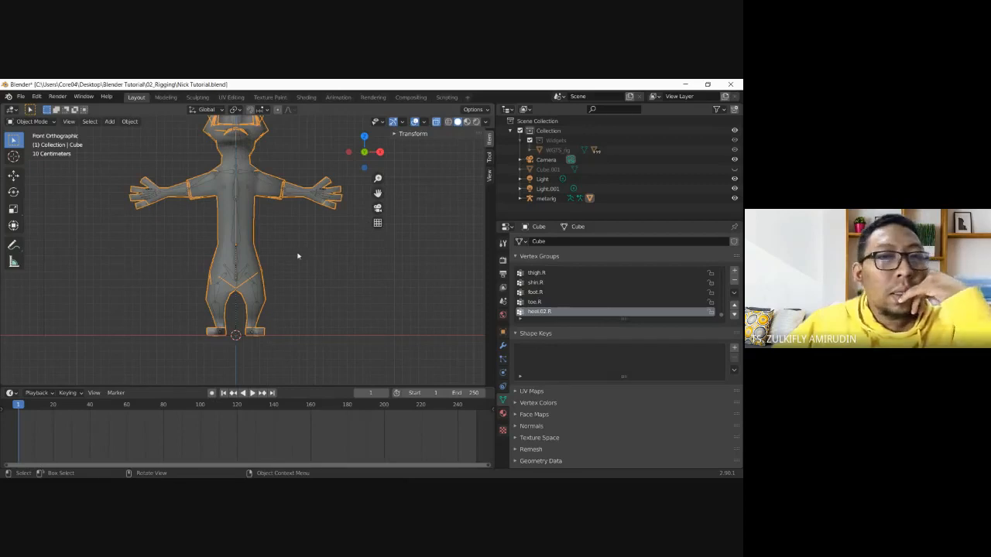
click(297, 256)
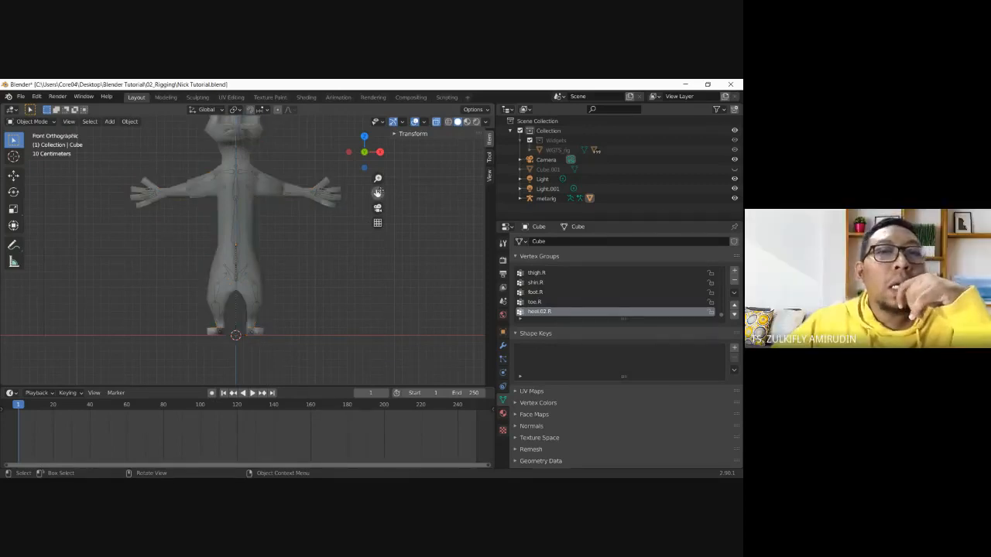
drag(378, 193, 381, 251)
scroll(264, 175, up, 3)
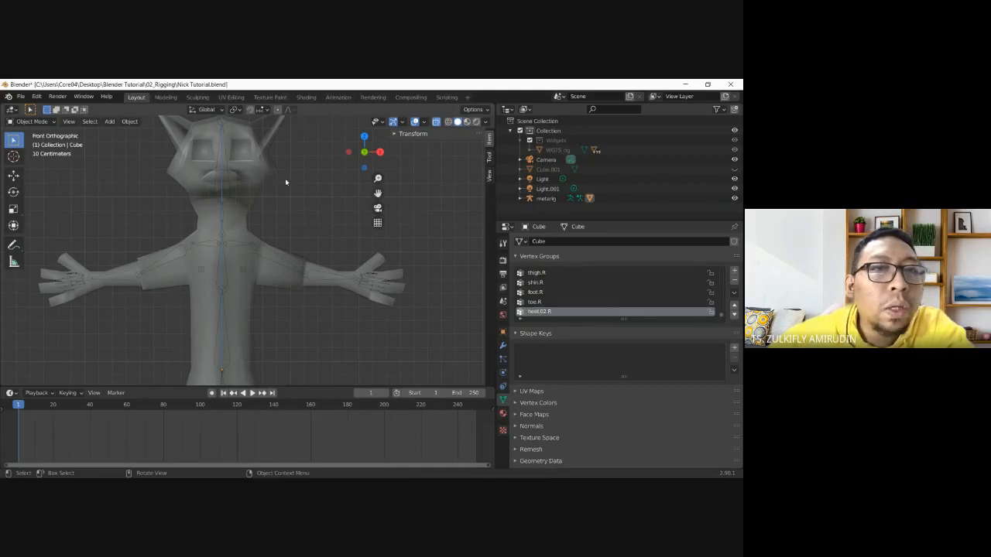
- Select the cat mesh and switch it to Edit Mode
click(259, 178)
click(48, 122)
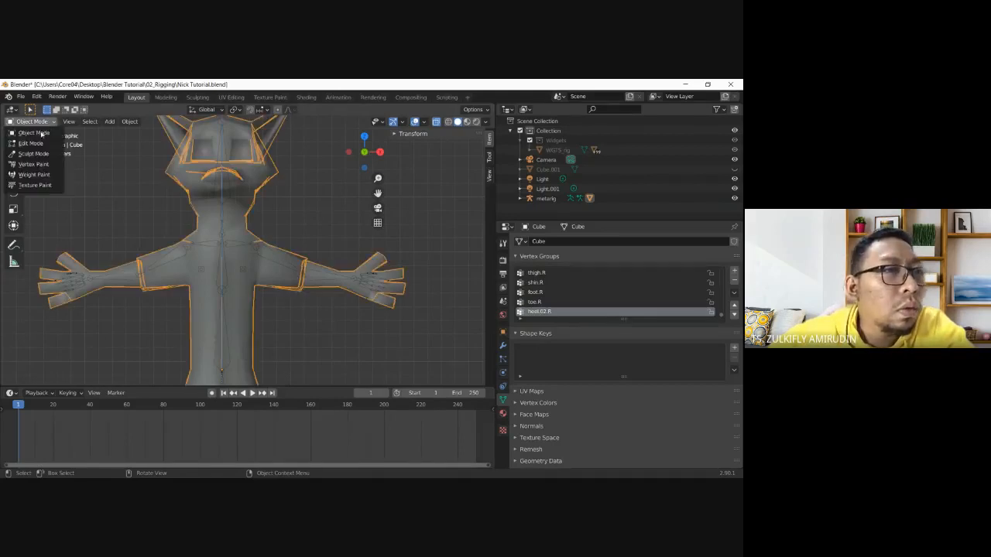
click(31, 142)
- Examine the mesh topology around the cat's head, neck, shoulder and arm from several angles
middle_drag(298, 203, 217, 188)
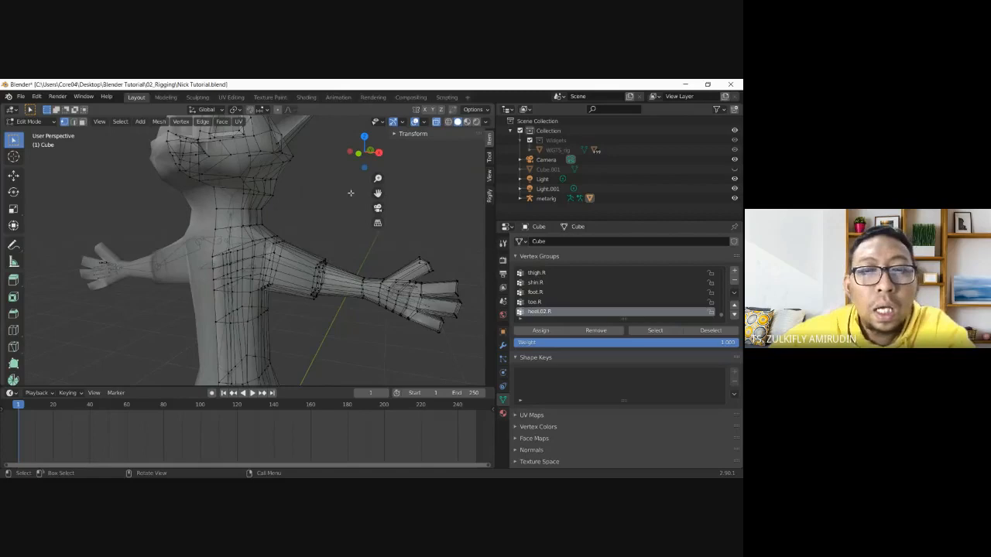
middle_drag(372, 192, 333, 204)
drag(378, 193, 382, 283)
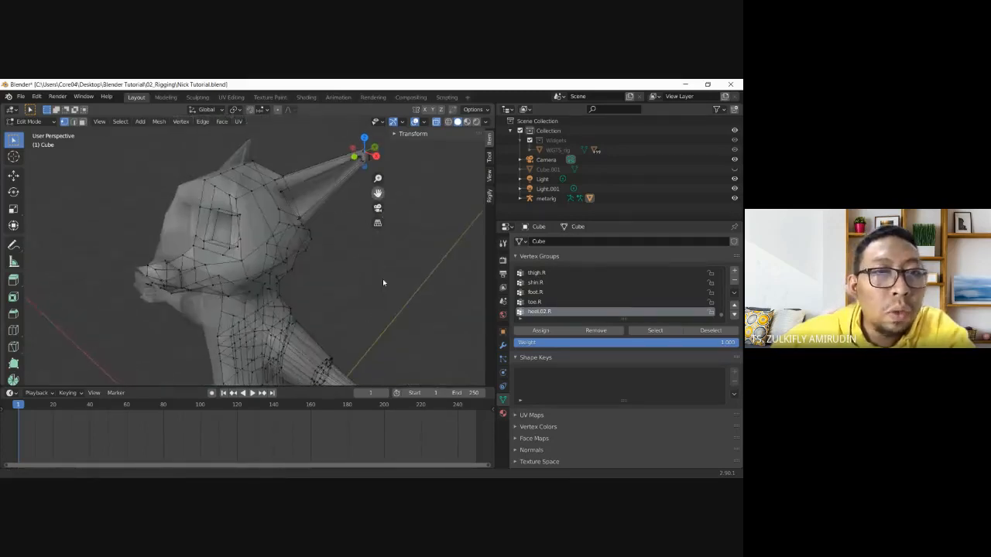
middle_drag(318, 215, 245, 205)
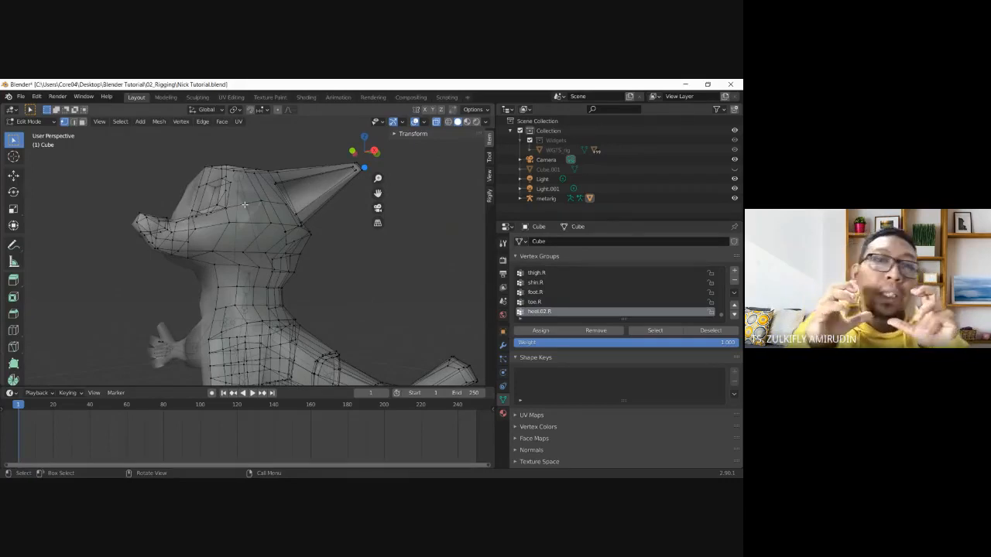
drag(381, 196, 364, 146)
middle_drag(351, 258, 376, 309)
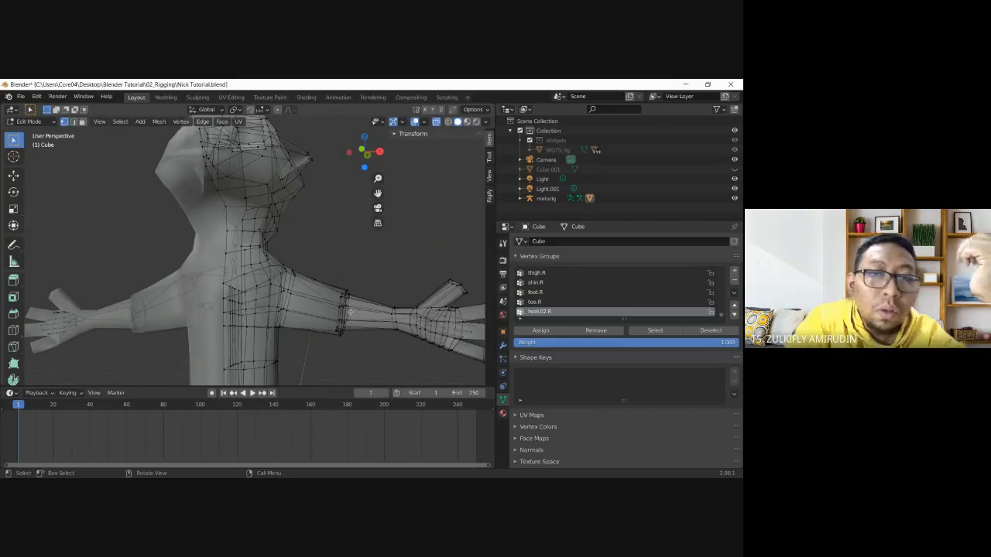
- Add a loop cut around the upper arm close to the shoulder, working in the front view
key(KP_1)
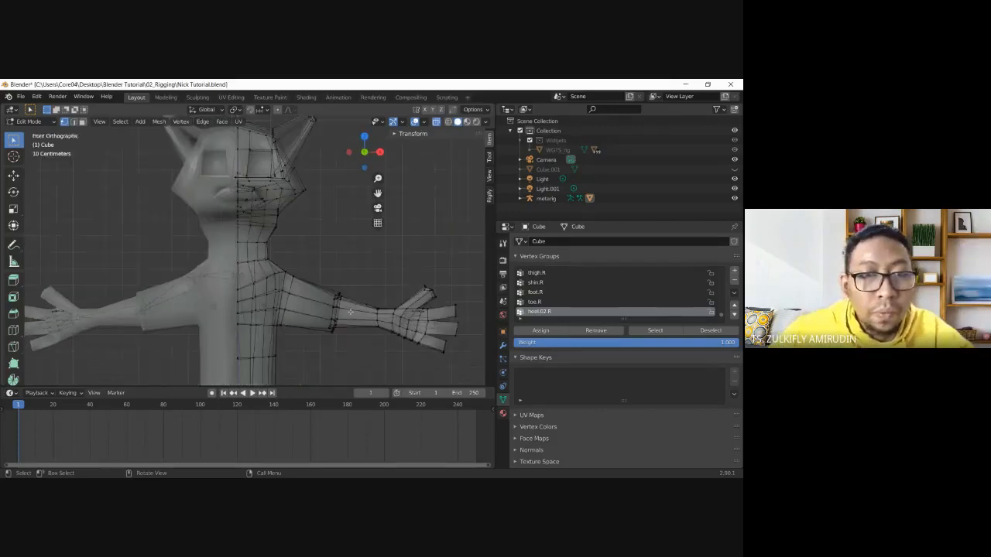
scroll(293, 303, up, 3)
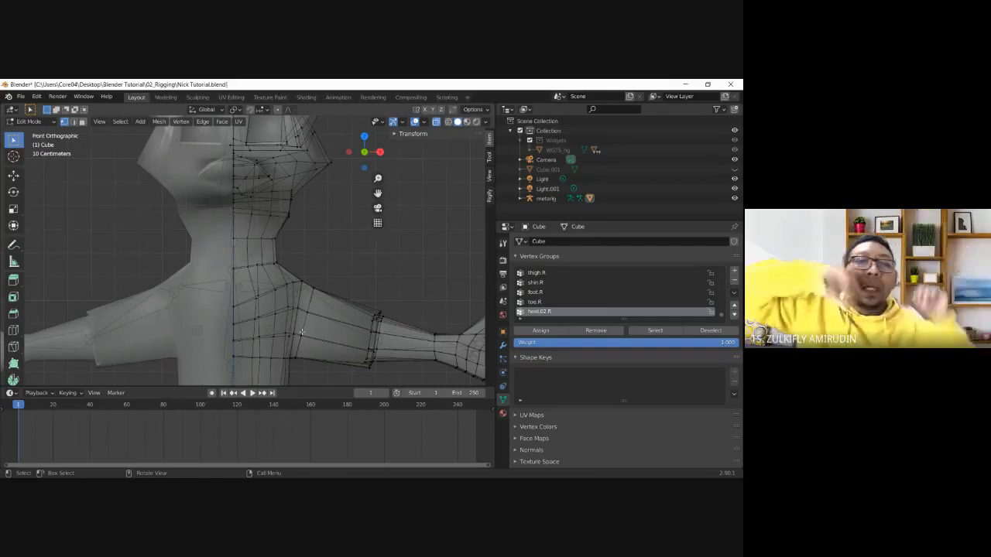
key(ctrl+r)
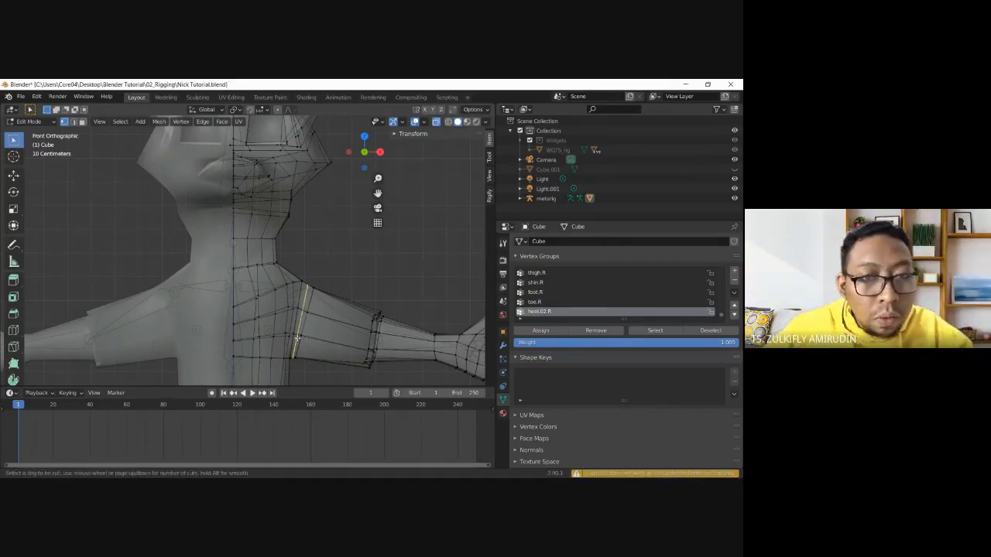
click(298, 338)
click(299, 340)
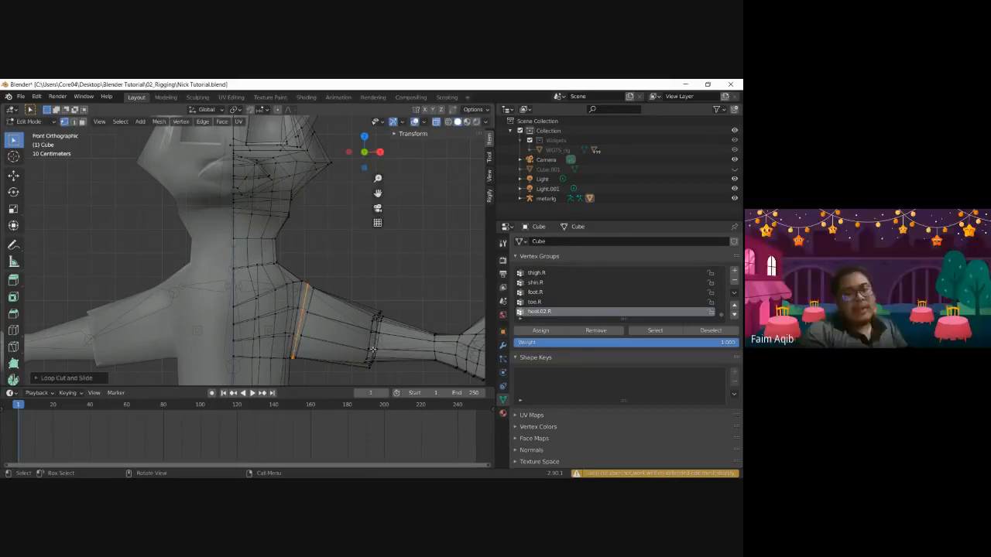
- Add a two-cut loop cut along the forearm beyond the sleeve and further loop cutting around the wrist
key(ctrl+r)
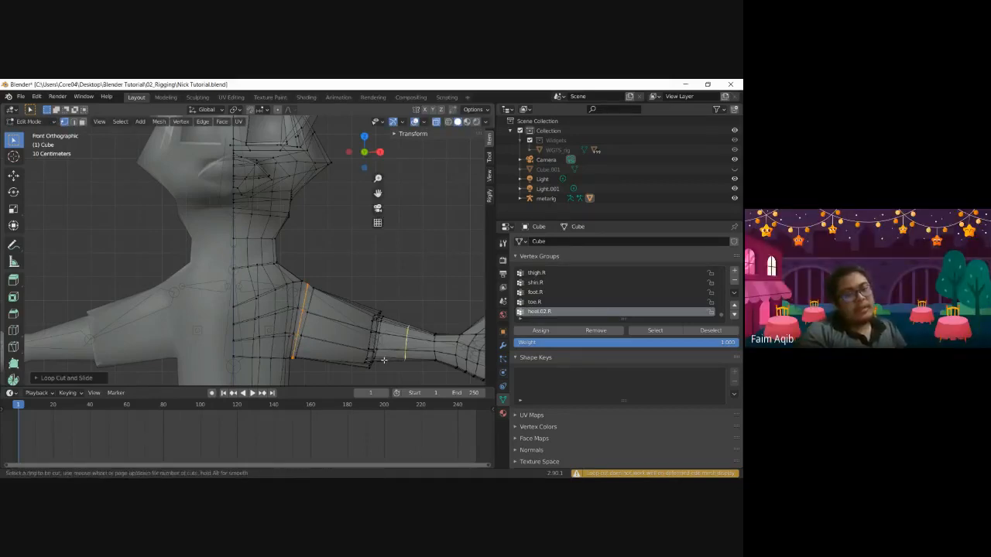
scroll(380, 358, up, 1)
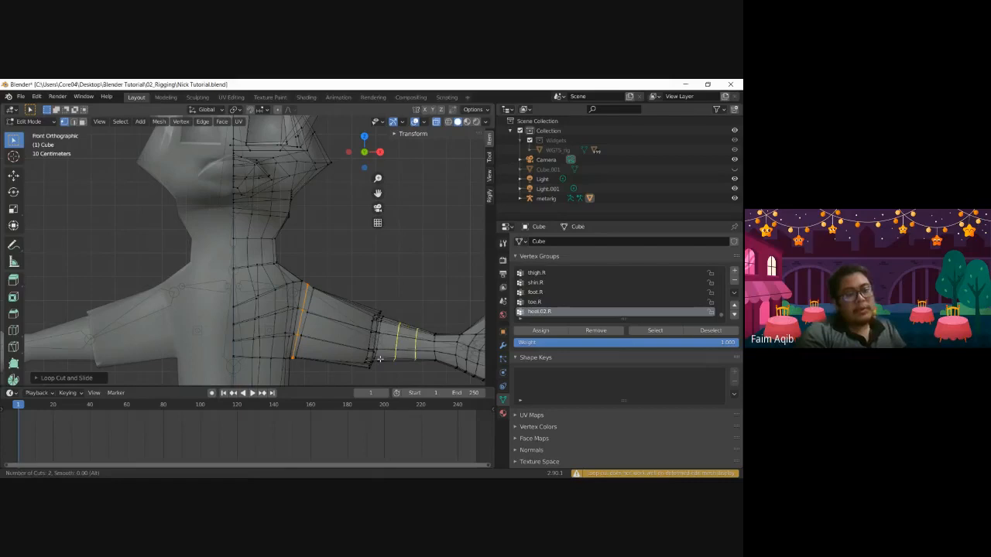
click(380, 359)
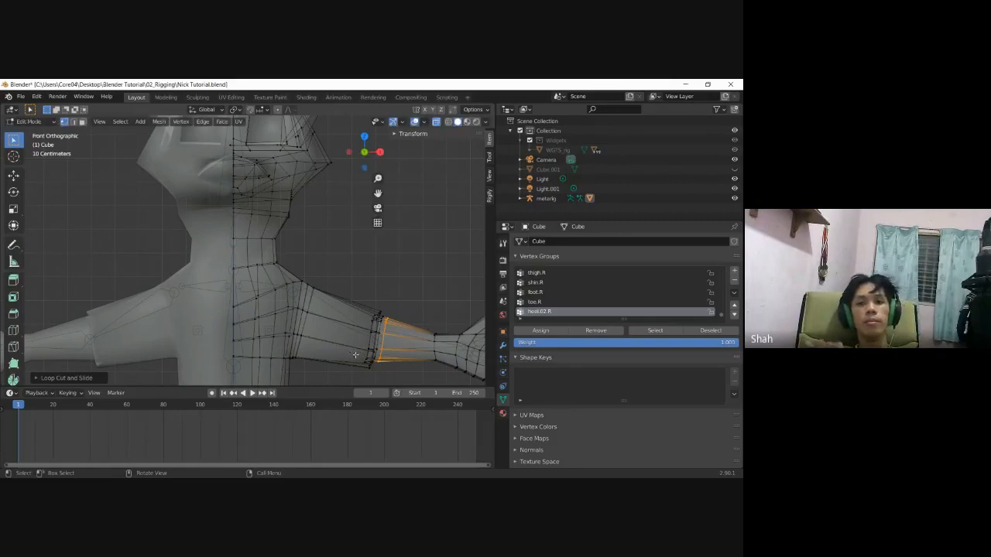
click(432, 361)
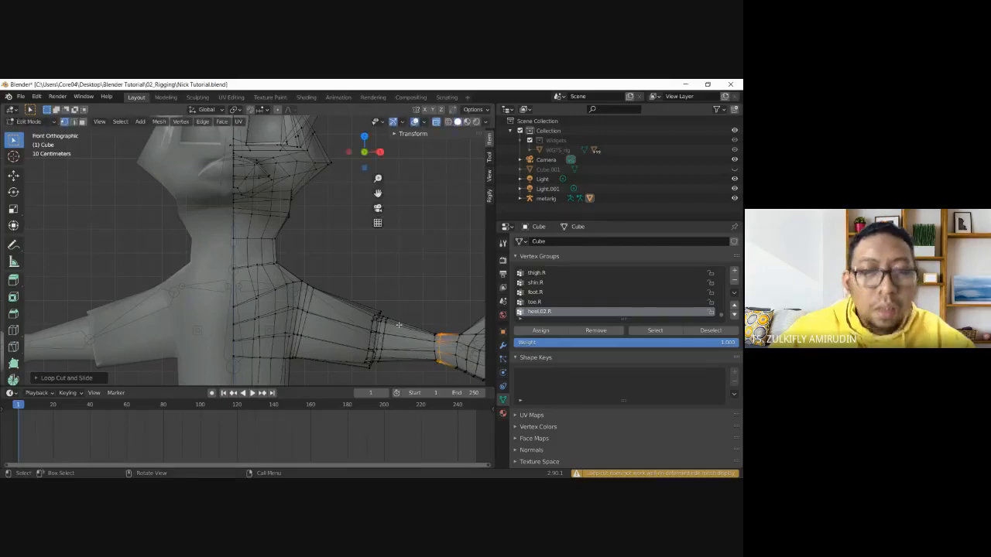
- Add a loop cut around the lower neck and slide it slightly downward
scroll(368, 330, down, 3)
key(ctrl+r)
click(246, 257)
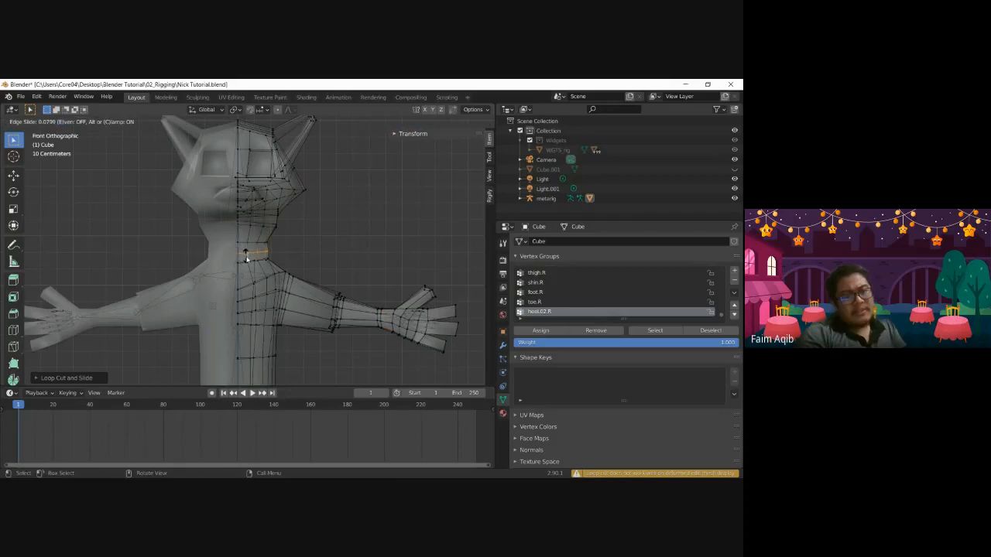
click(246, 260)
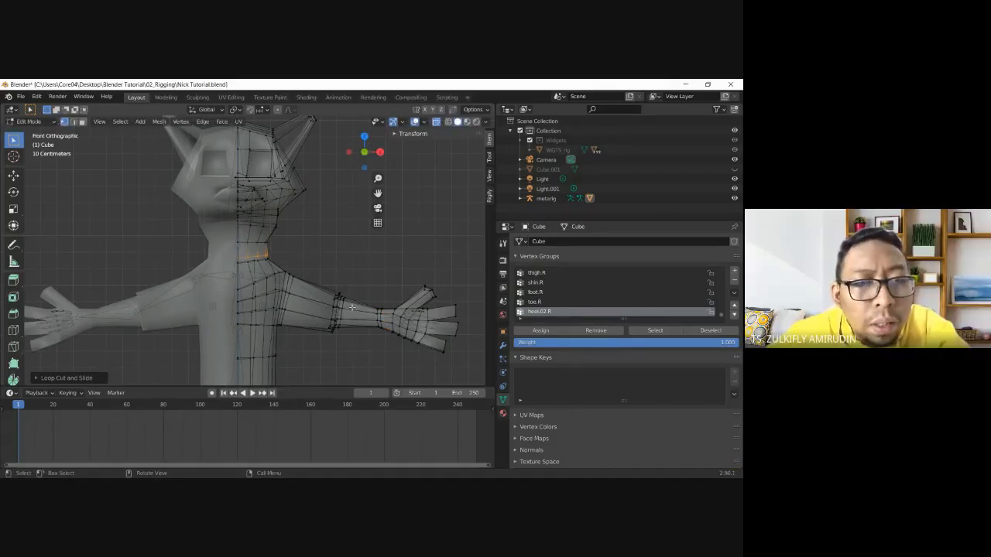
- Annotate a curved, segmented mouth-cavity outline freehand on the lower side of the muzzle in the side view
mouse_move(352, 308)
middle_down()
mouse_move(294, 298)
mouse_move(312, 295)
mouse_move(260, 327)
mouse_move(344, 270)
mouse_move(339, 311)
middle_up()
scroll(340, 286, down, 2)
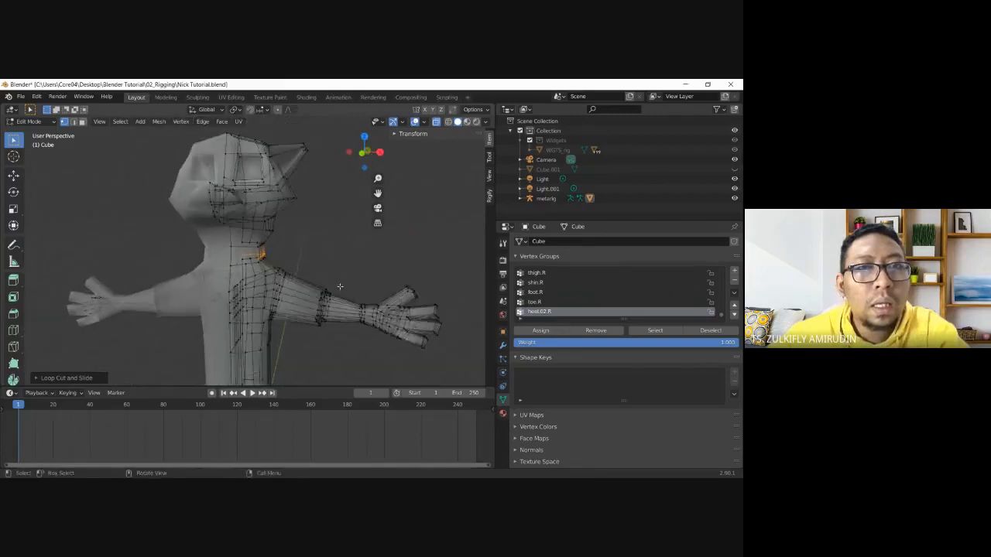
scroll(418, 323, up, 2)
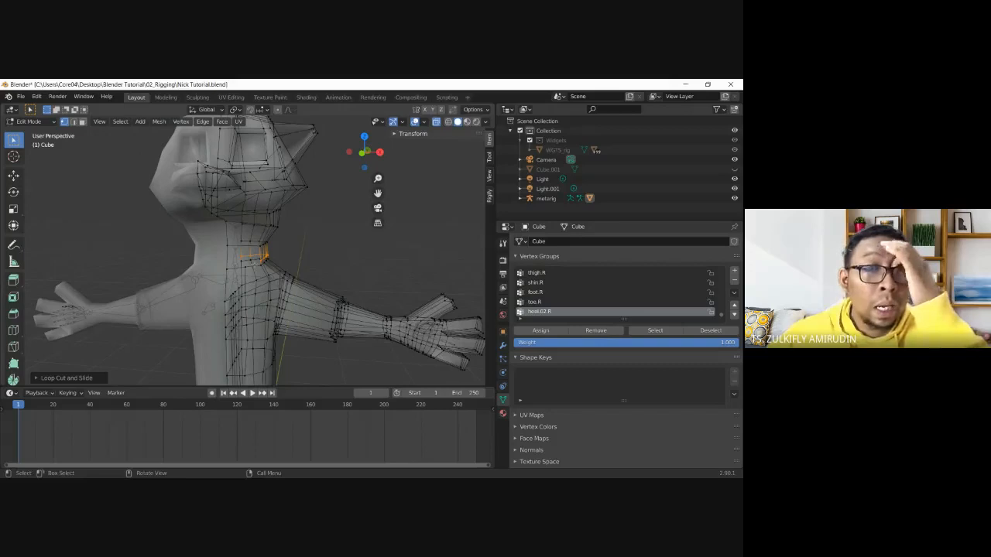
mouse_move(273, 254)
middle_down()
mouse_move(233, 249)
mouse_move(265, 262)
middle_up()
key(KP_3)
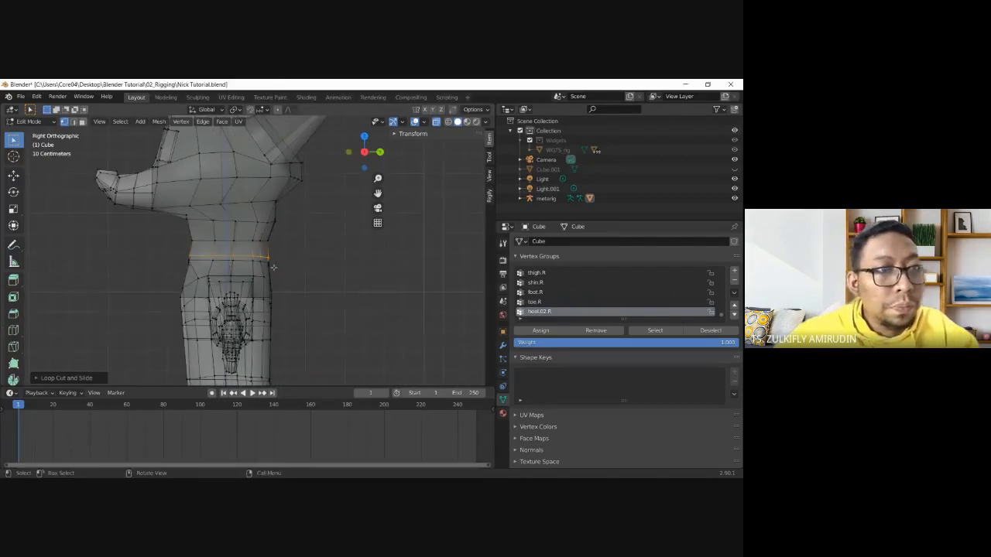
scroll(150, 200, up, 1)
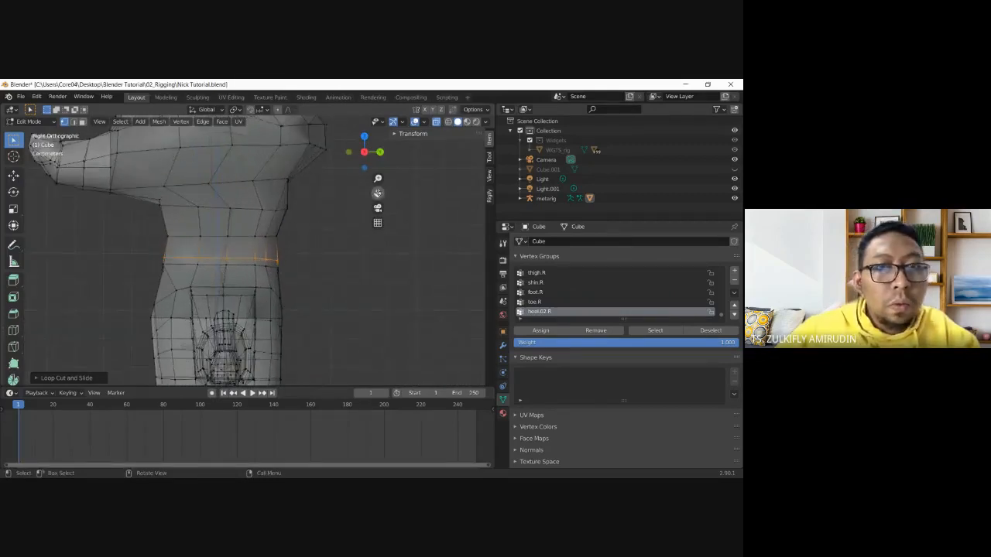
drag(378, 194, 477, 254)
click(14, 245)
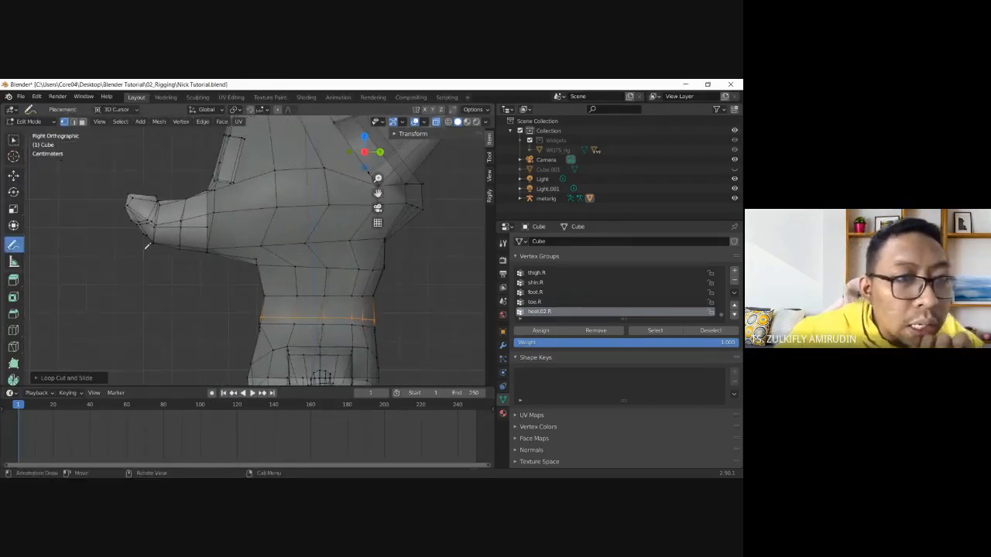
drag(163, 245, 237, 227)
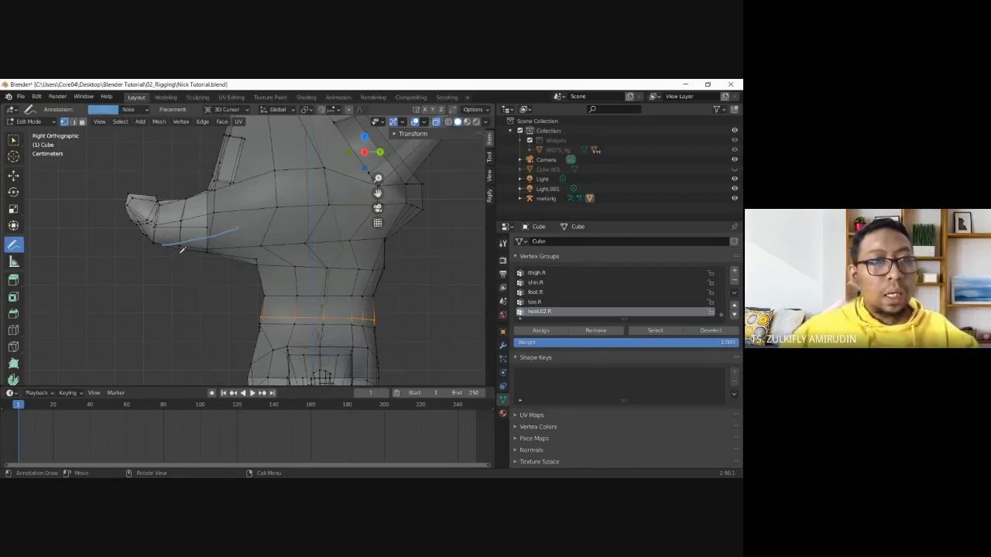
scroll(194, 241, up, 1)
scroll(177, 232, up, 1)
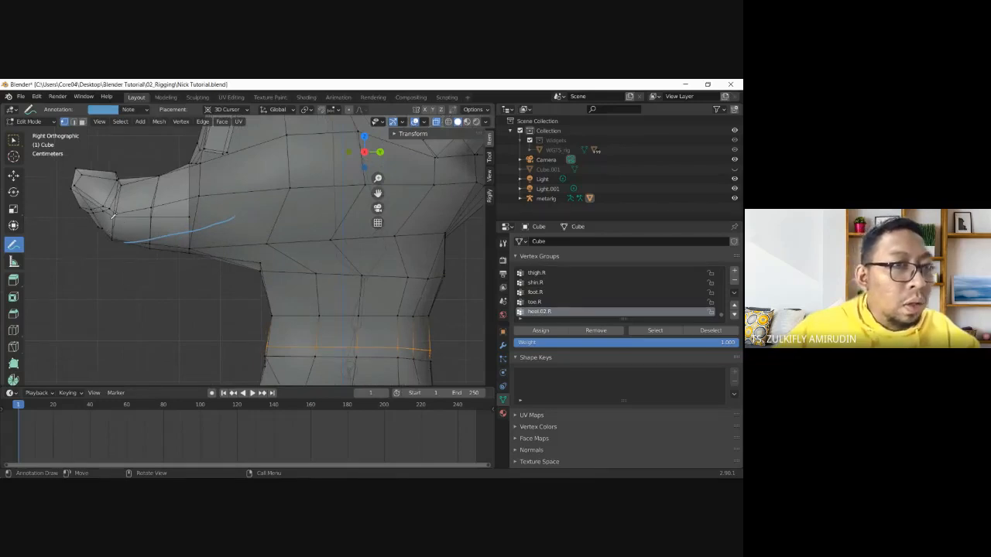
mouse_move(118, 233)
mouse_down()
mouse_move(251, 202)
mouse_move(248, 224)
mouse_move(161, 249)
mouse_move(252, 226)
mouse_move(231, 221)
mouse_up()
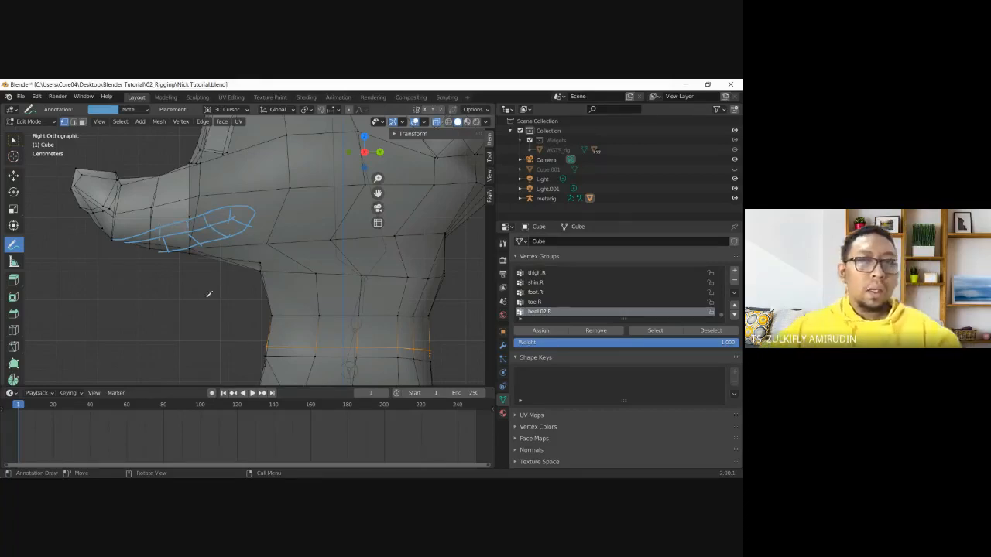
key(KP_1)
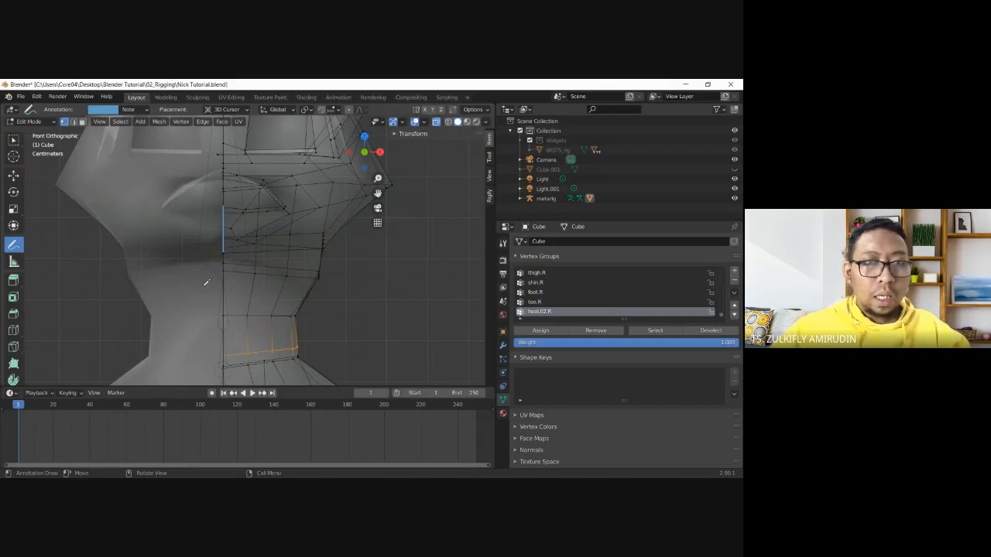
key(KP_3)
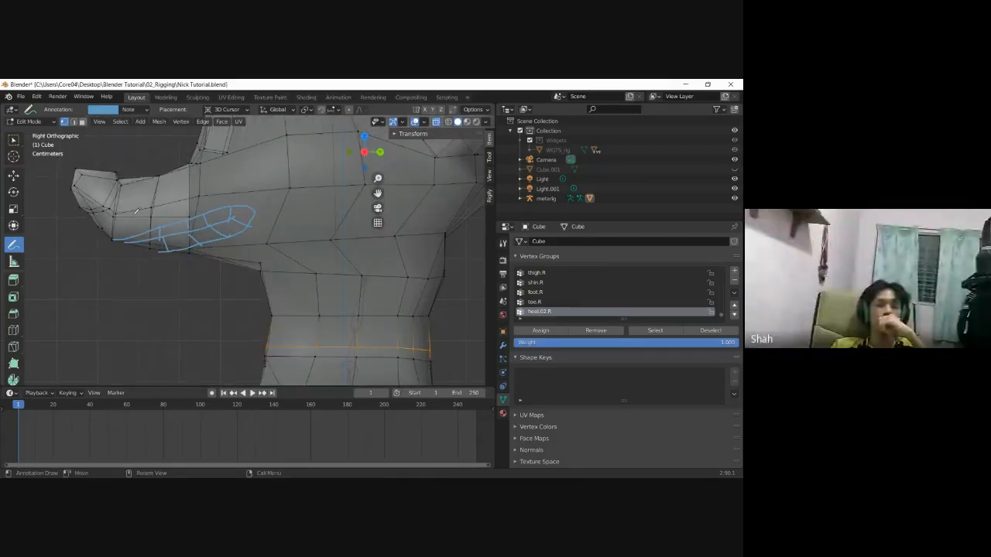
- Switch back to the selection tool and undo a trial vertex selection under the muzzle
click(14, 140)
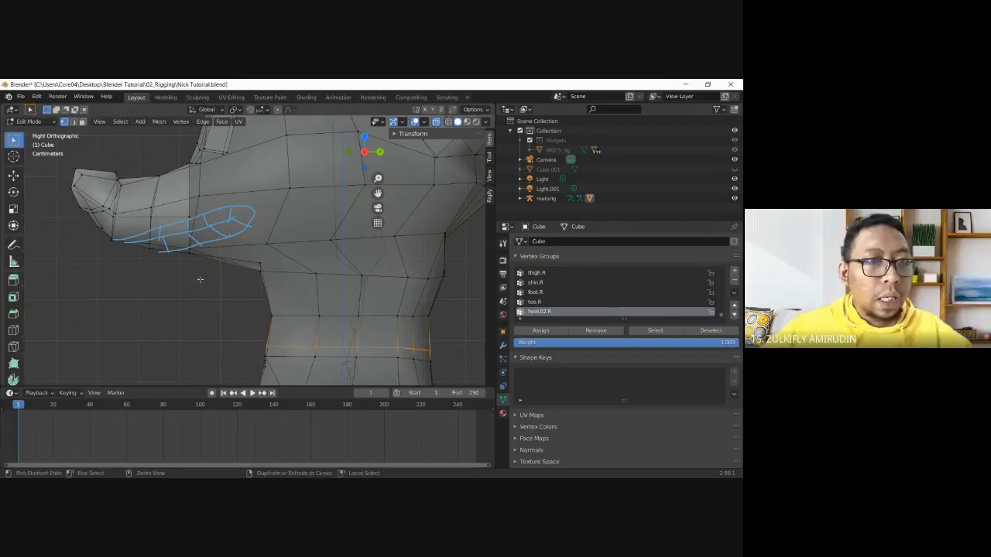
click(171, 251)
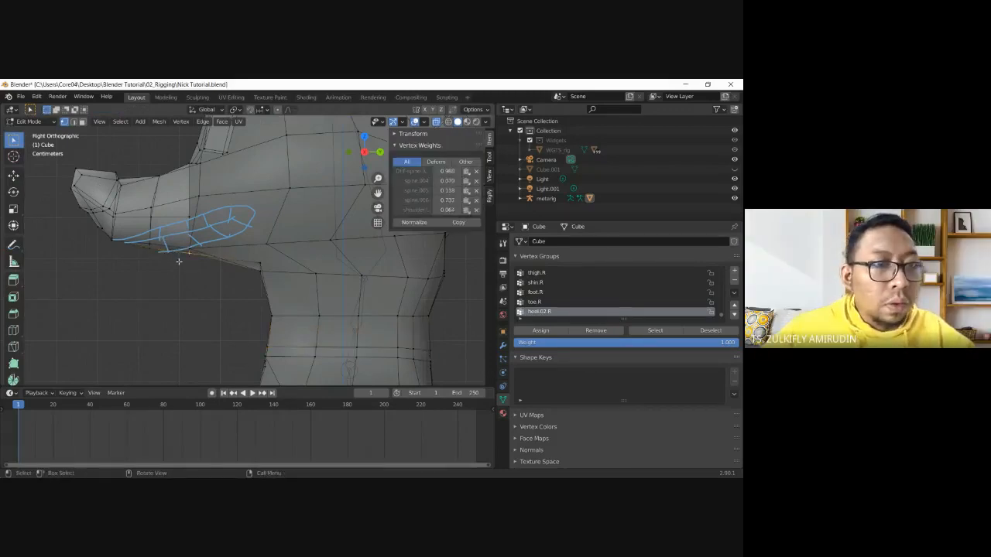
key(ctrl+z)
middle_drag(175, 285, 275, 301)
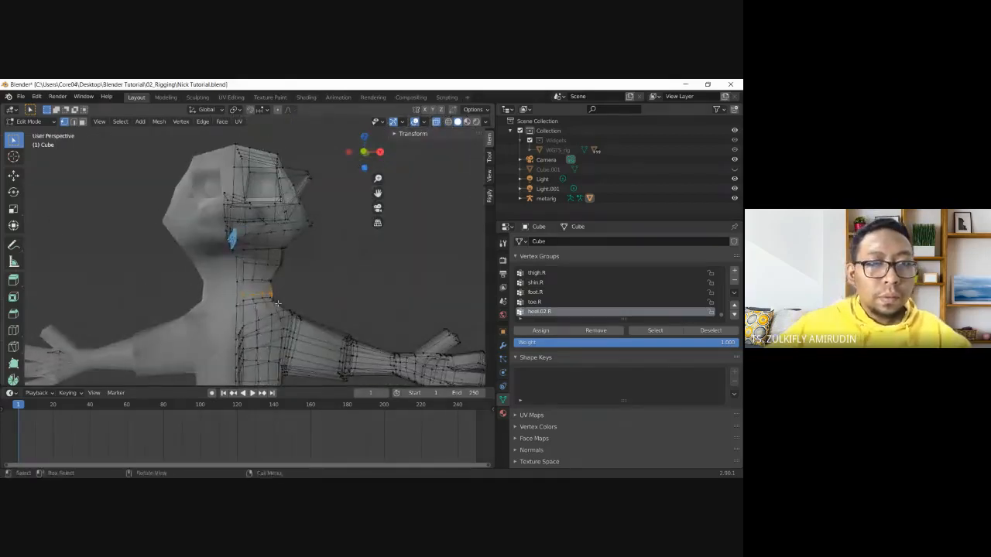
scroll(339, 294, down, 5)
middle_drag(322, 270, 352, 266)
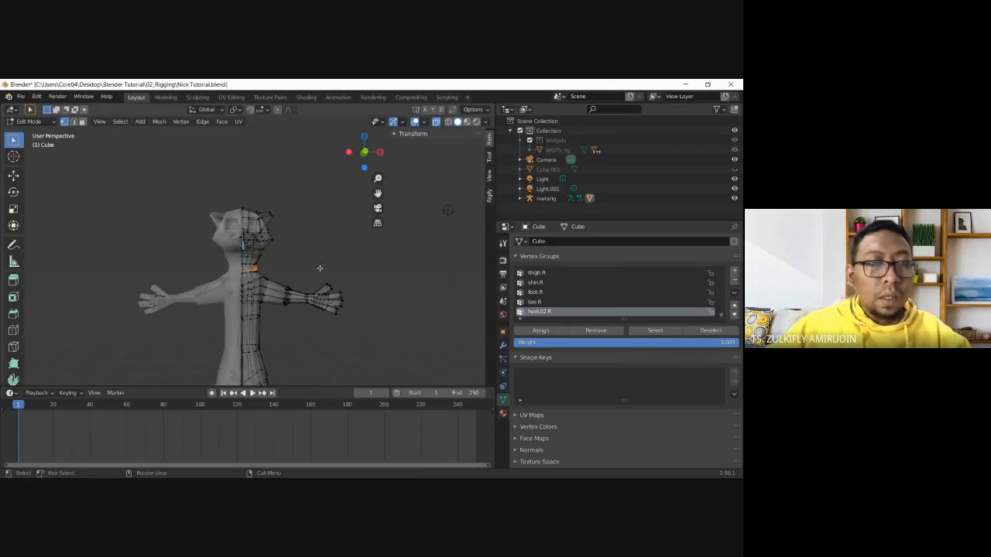
- Return the body mesh to Object Mode and select the metarig in the front view
click(28, 122)
click(31, 132)
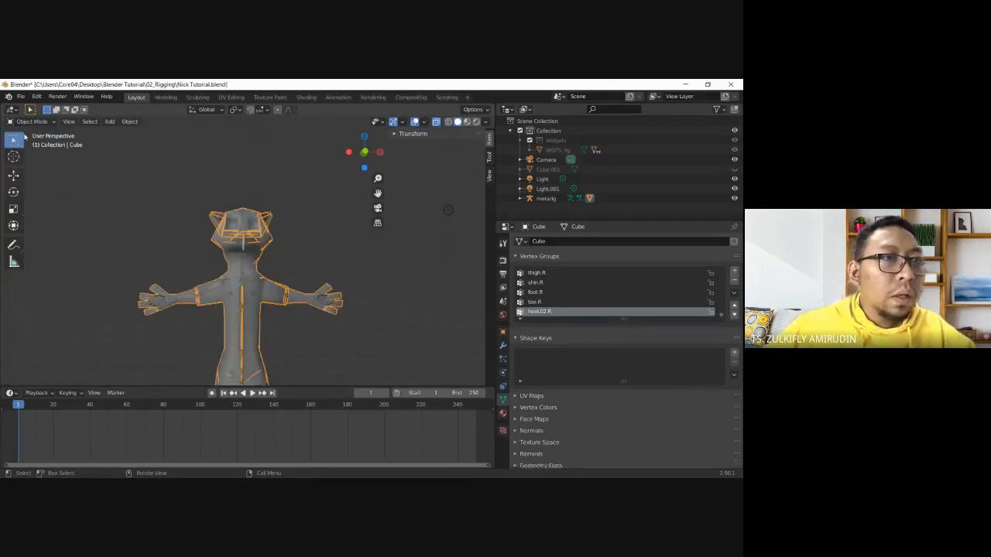
key(alt+a)
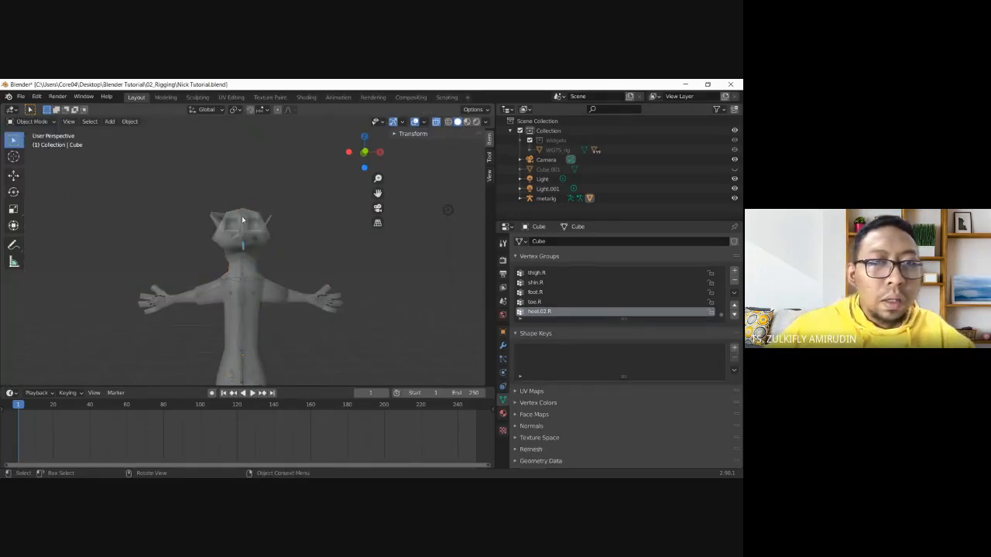
click(241, 220)
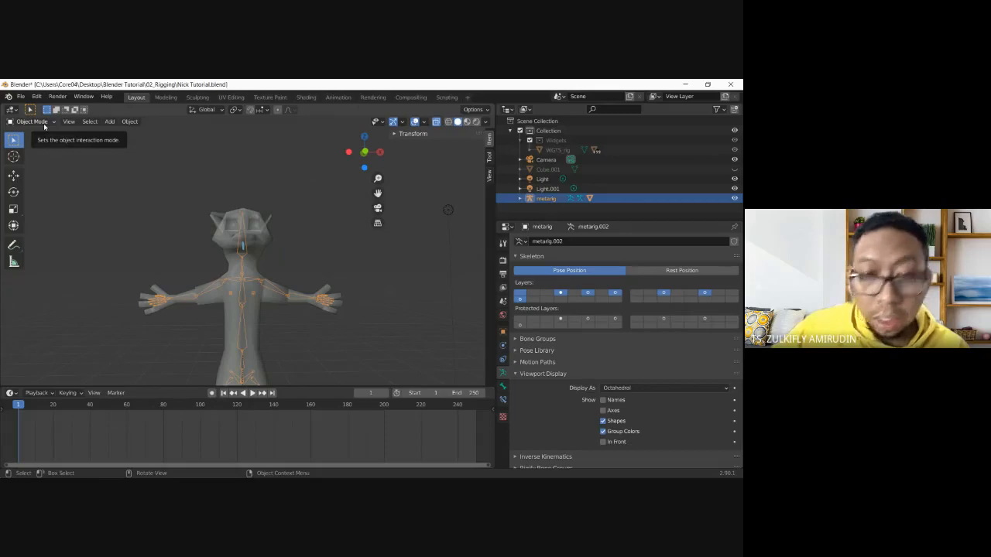
key(KP_1)
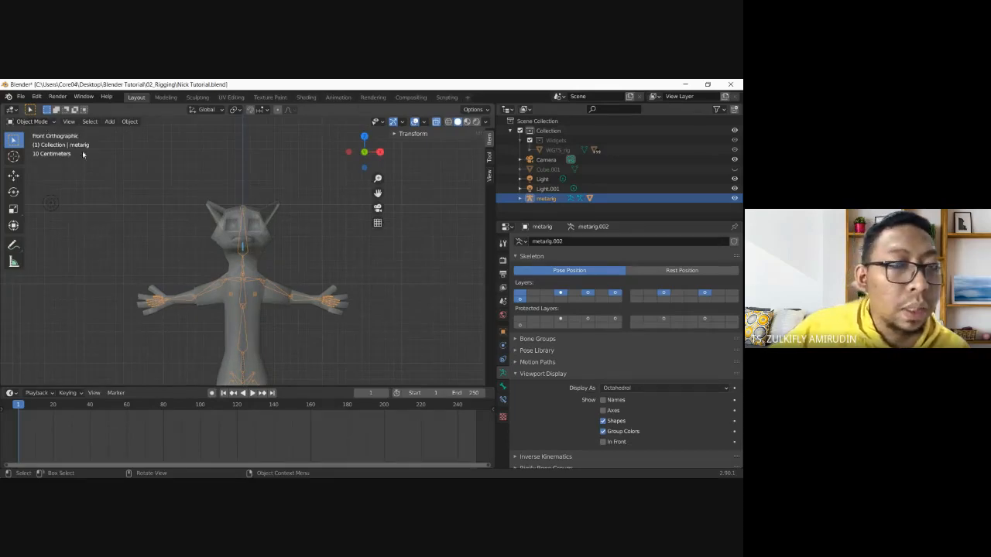
click(44, 124)
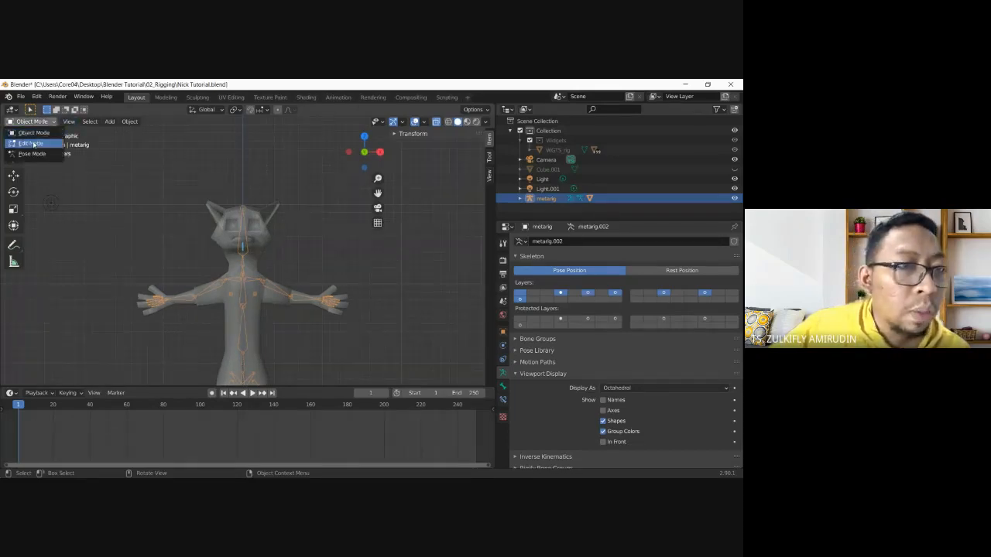
click(31, 143)
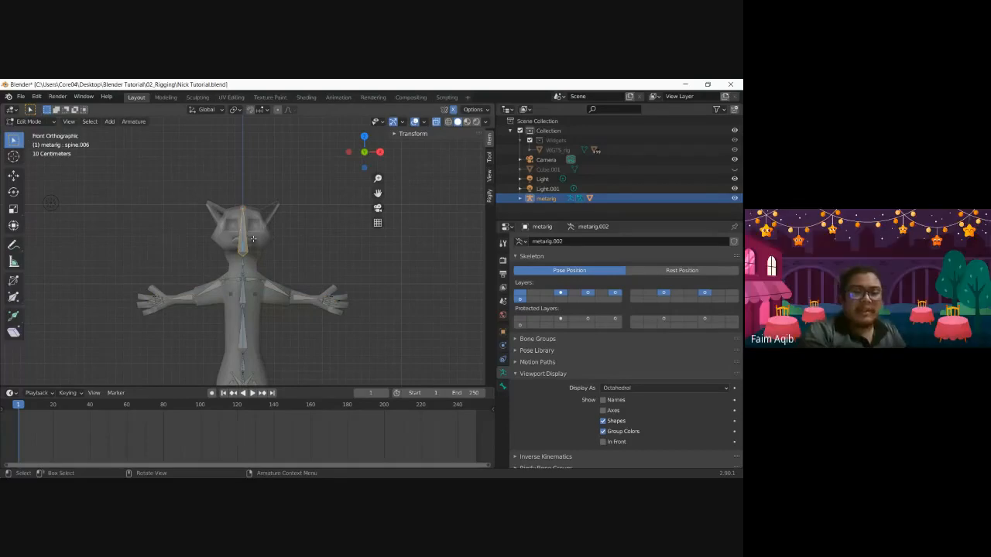
click(28, 122)
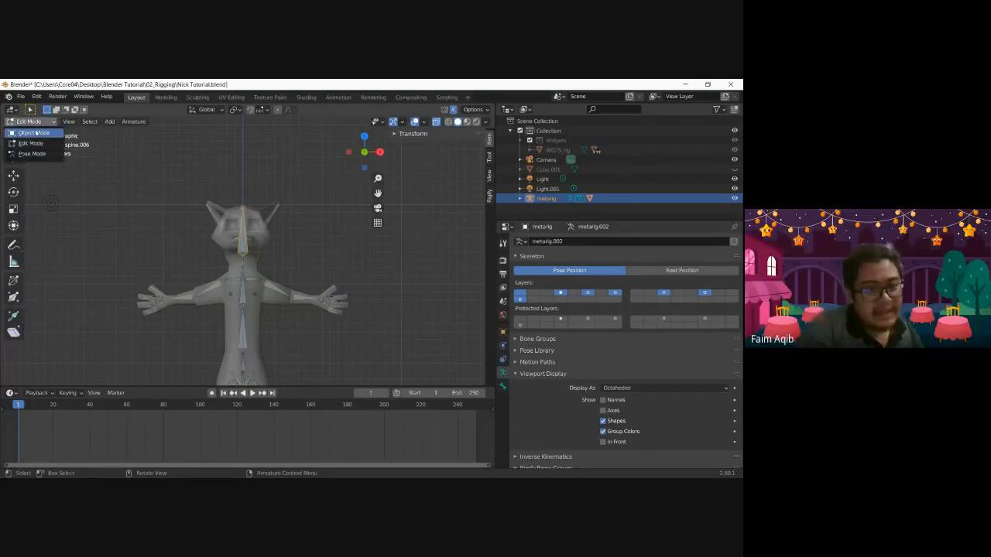
click(31, 133)
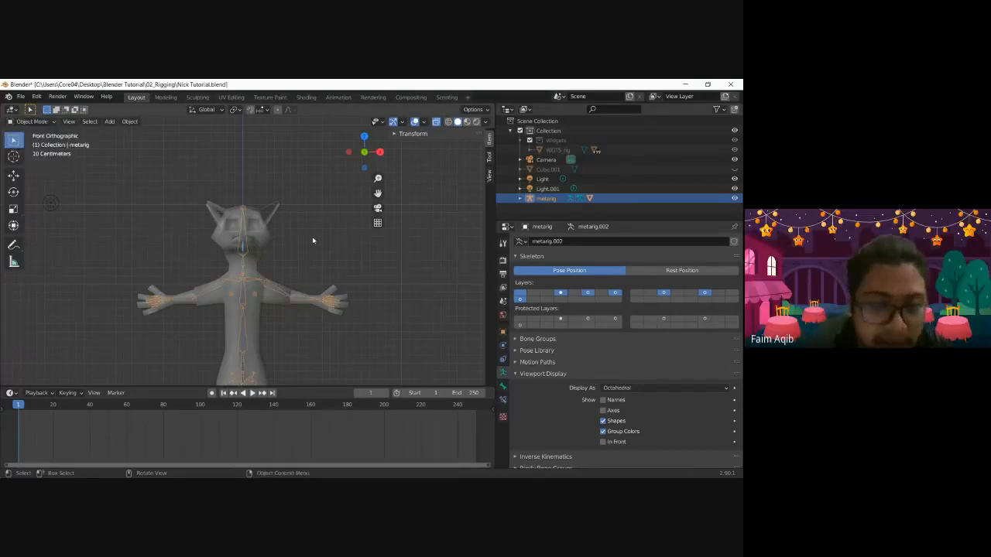
- Put the metarig in Edit Mode for adjusting the finger bones of the character's left hand
drag(378, 193, 296, 265)
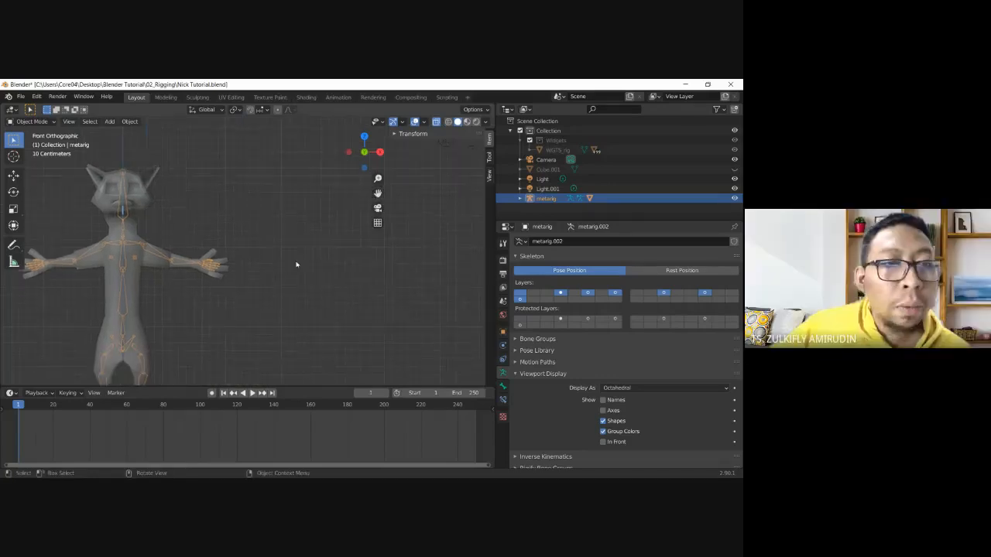
scroll(294, 266, up, 4)
scroll(272, 239, up, 3)
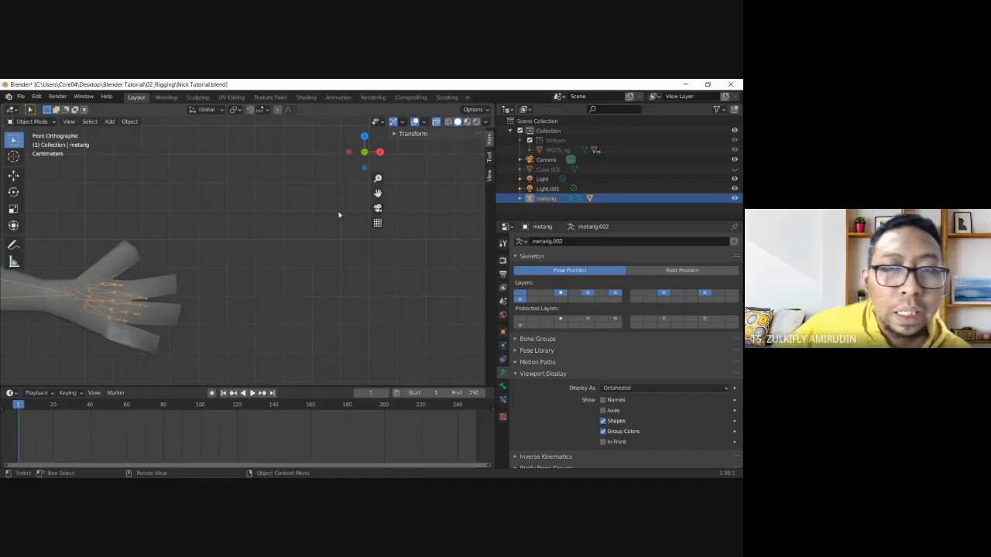
drag(377, 193, 412, 185)
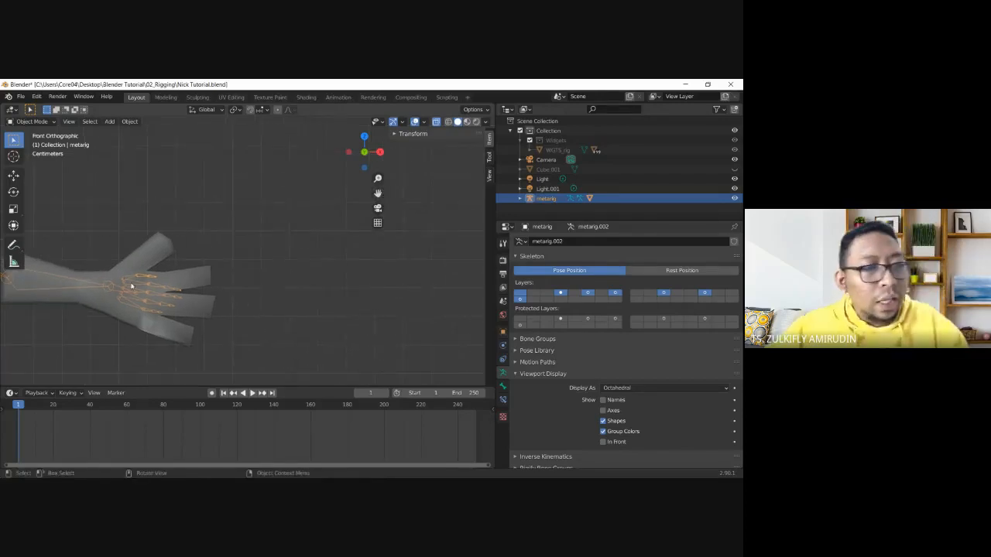
click(127, 280)
click(121, 264)
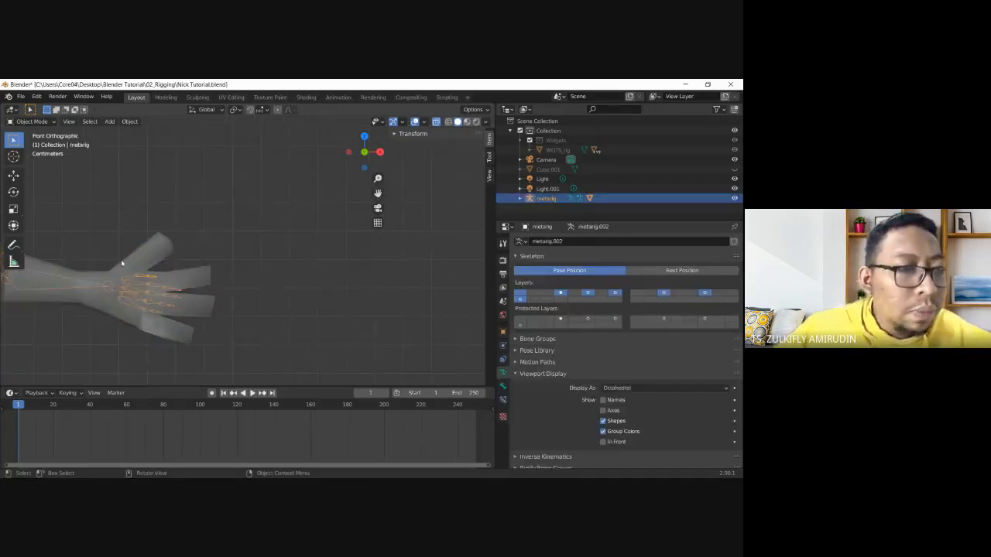
click(31, 122)
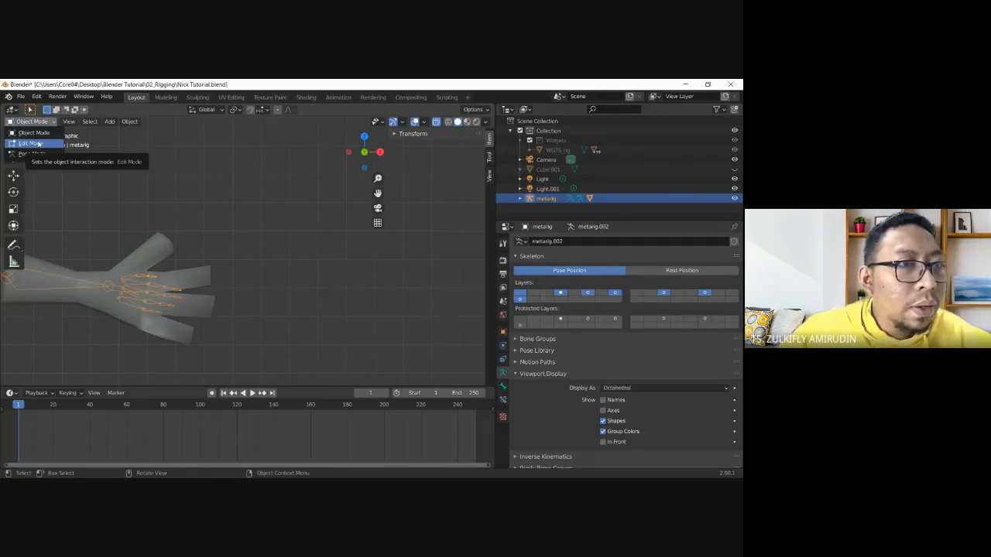
click(30, 143)
- Move the joints of the left thumb bones so the chain runs along the inside of the mesh thumb
click(136, 275)
key(g)
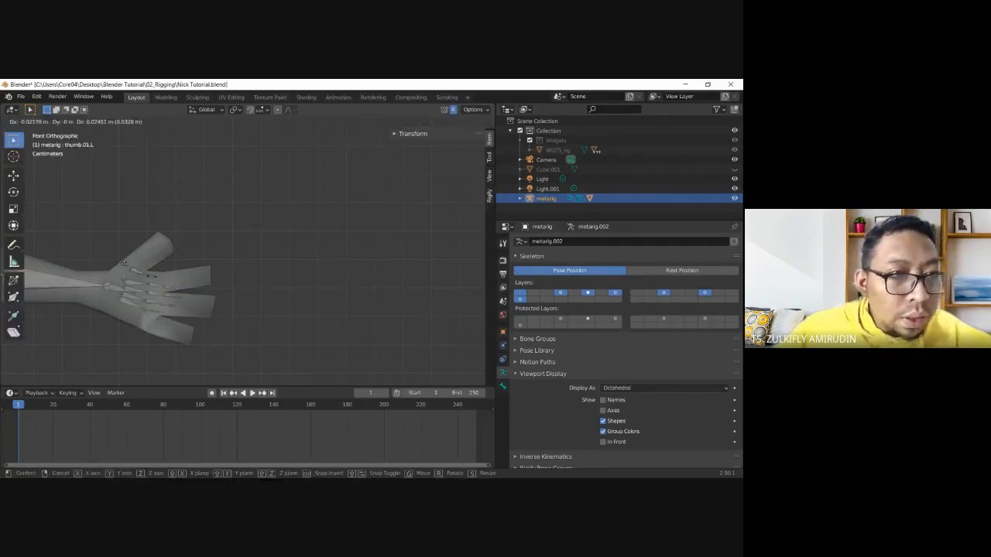
click(142, 277)
click(152, 275)
key(g)
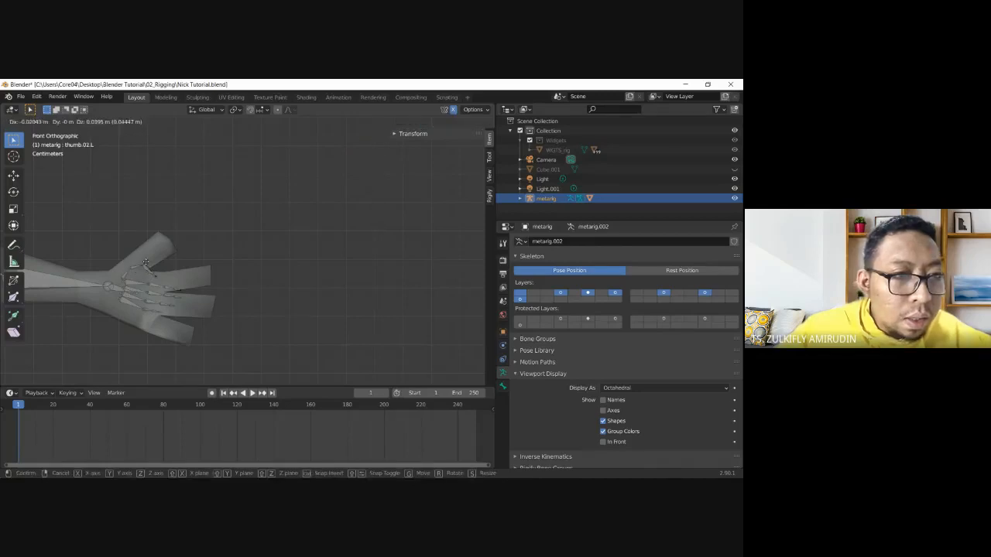
click(151, 270)
click(158, 275)
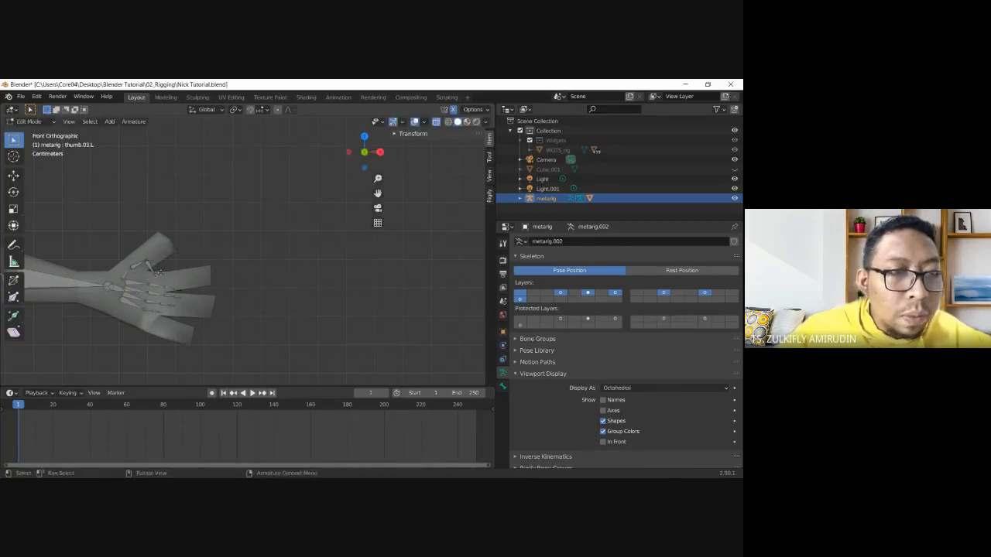
key(g)
click(146, 260)
click(146, 260)
key(g)
click(148, 257)
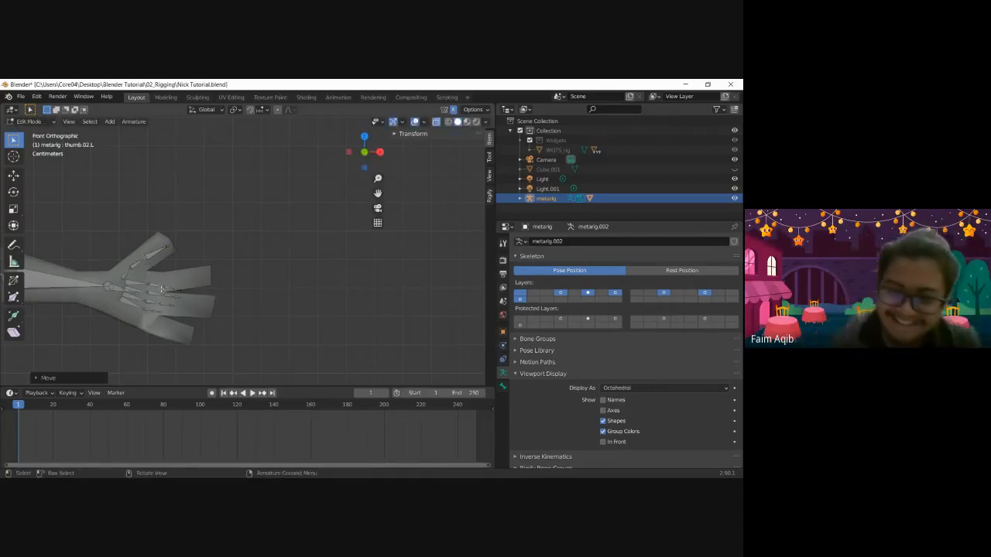
- Move the left index finger's joints outward so its bones reach the tip of the mesh finger
click(164, 289)
key(g)
click(178, 291)
click(178, 289)
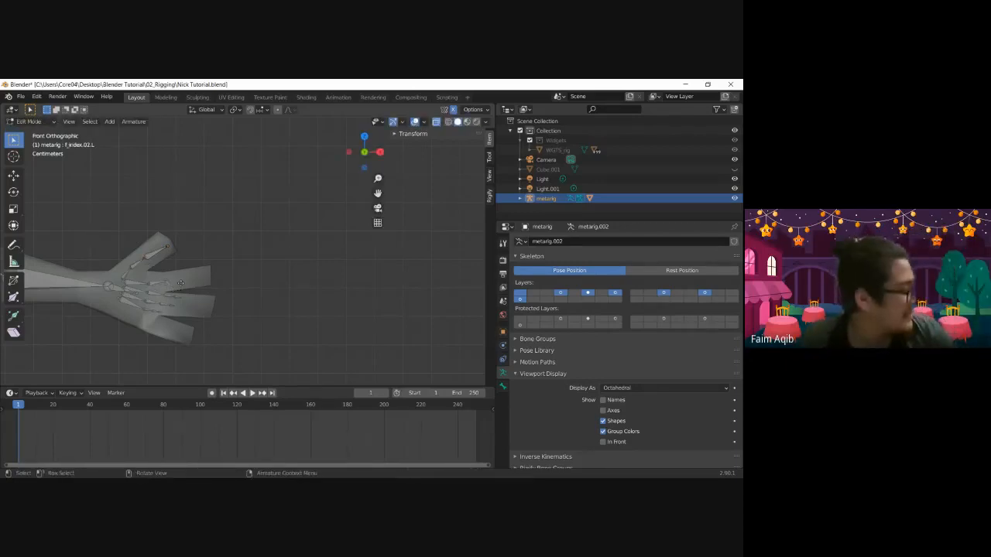
key(g)
click(183, 289)
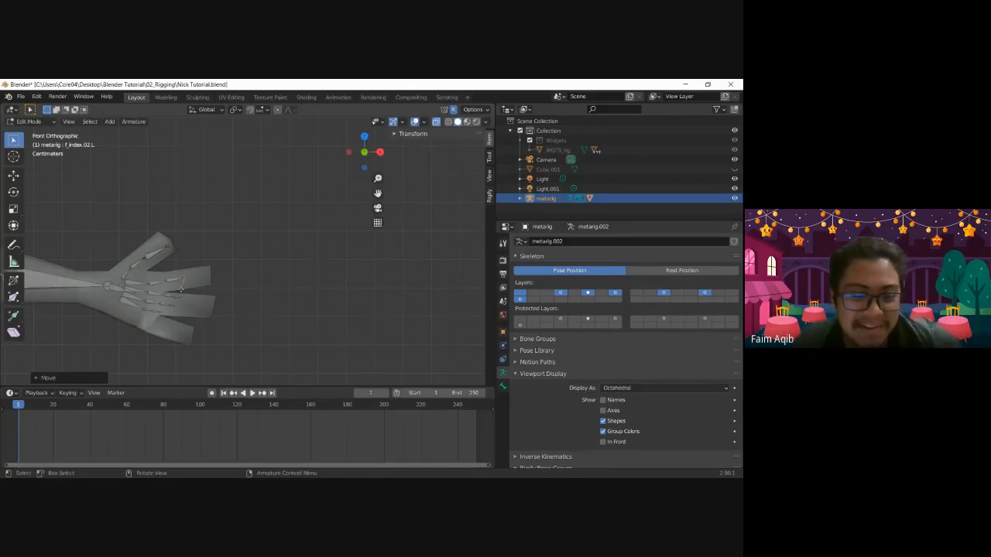
click(187, 290)
key(g)
click(213, 276)
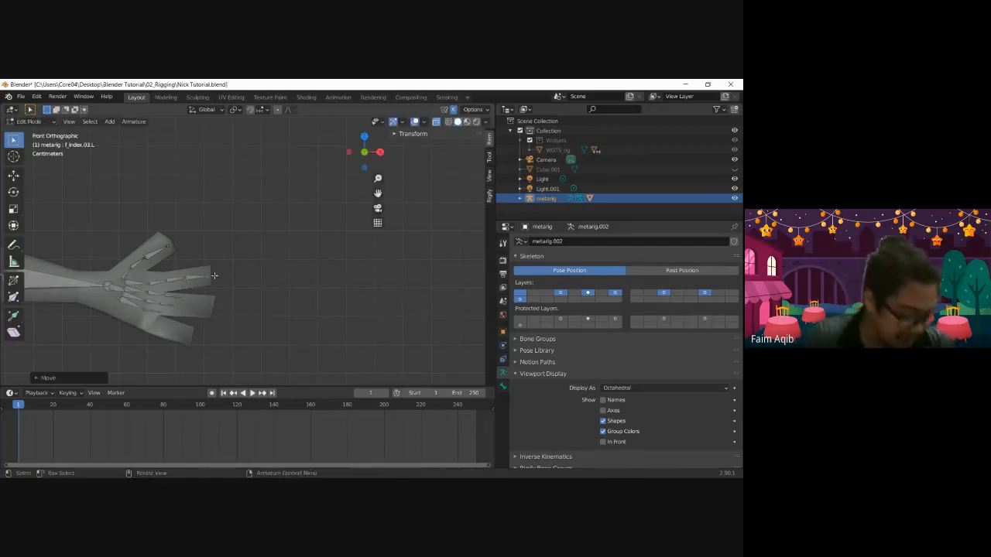
- Move the left middle finger's bone tip to the end of the mesh finger and shift its outer joint to follow
click(180, 298)
key(g)
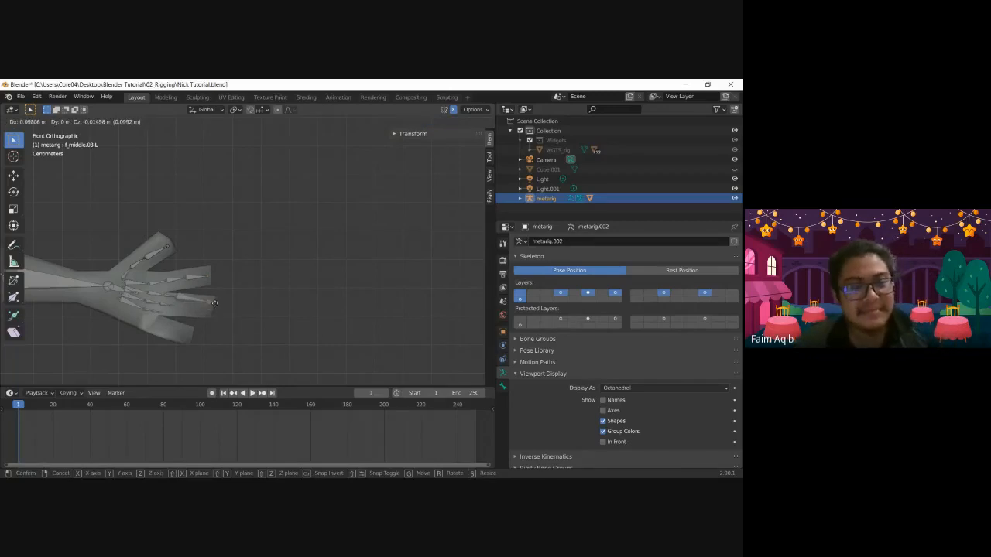
click(215, 303)
click(175, 300)
key(g)
click(178, 306)
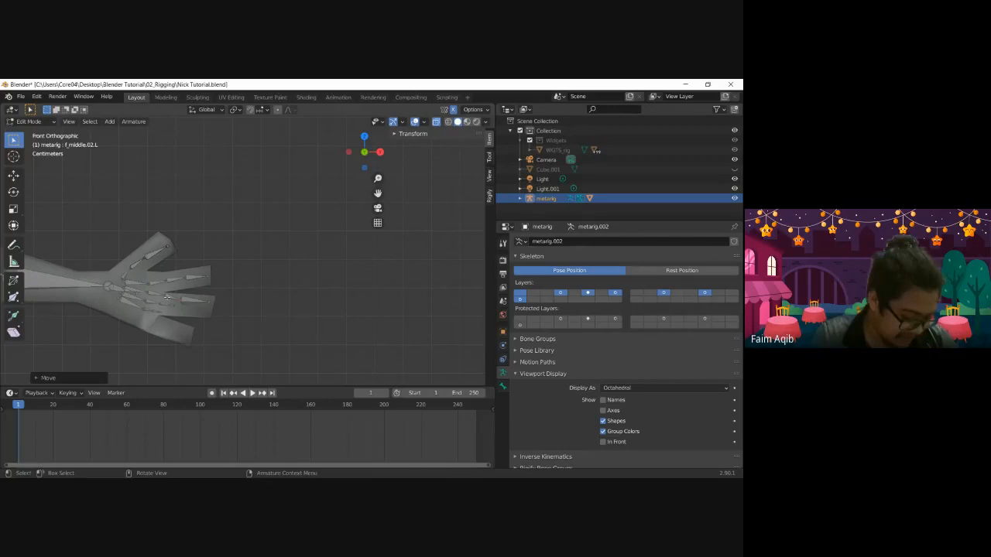
- Delete the surplus ring-finger bones between the middle and pinky fingers of the left hand
click(153, 301)
key(x)
click(154, 305)
drag(164, 307, 142, 299)
key(x)
click(143, 299)
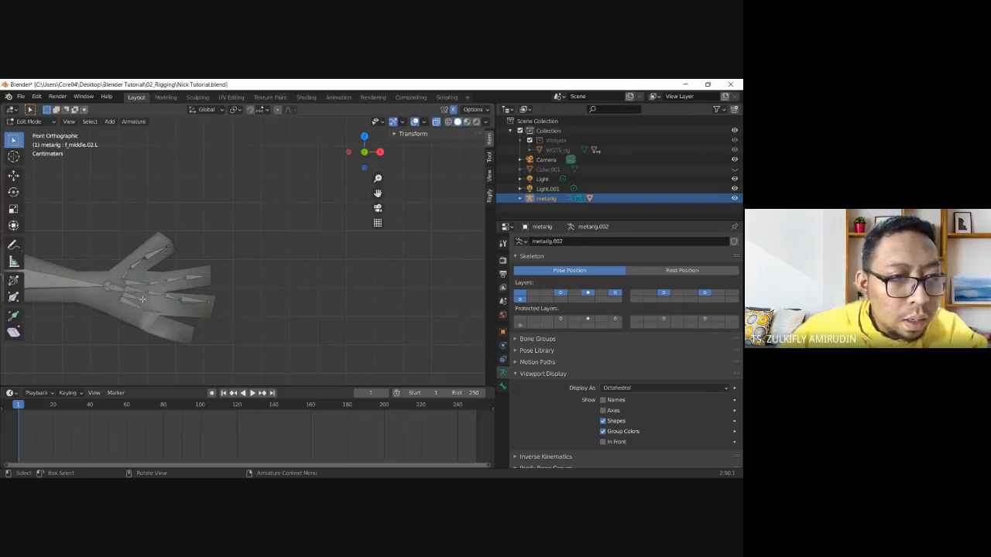
click(137, 300)
key(x)
click(142, 300)
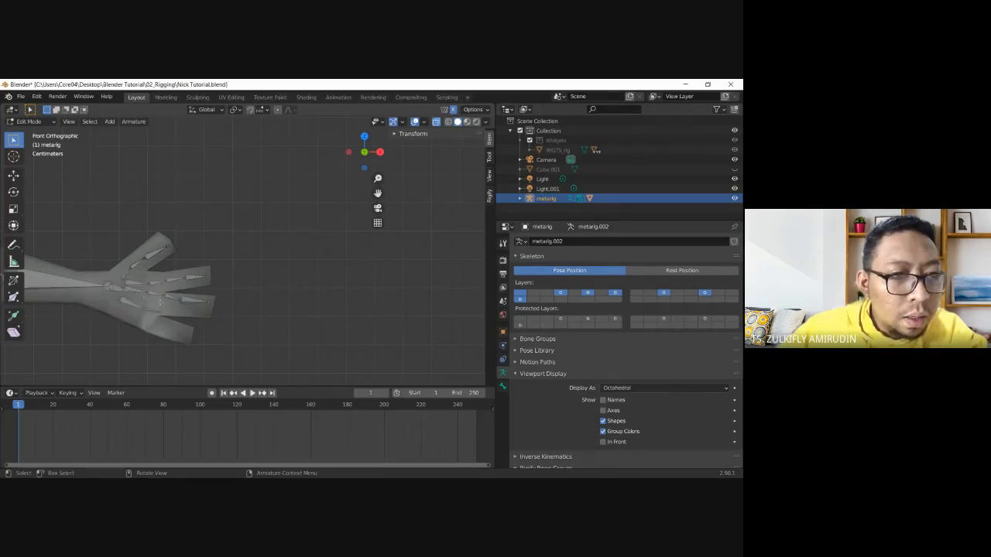
- Lower the end joints of f_middle.01.L and palm.02.L to line up with the middle mesh finger
click(164, 296)
key(g)
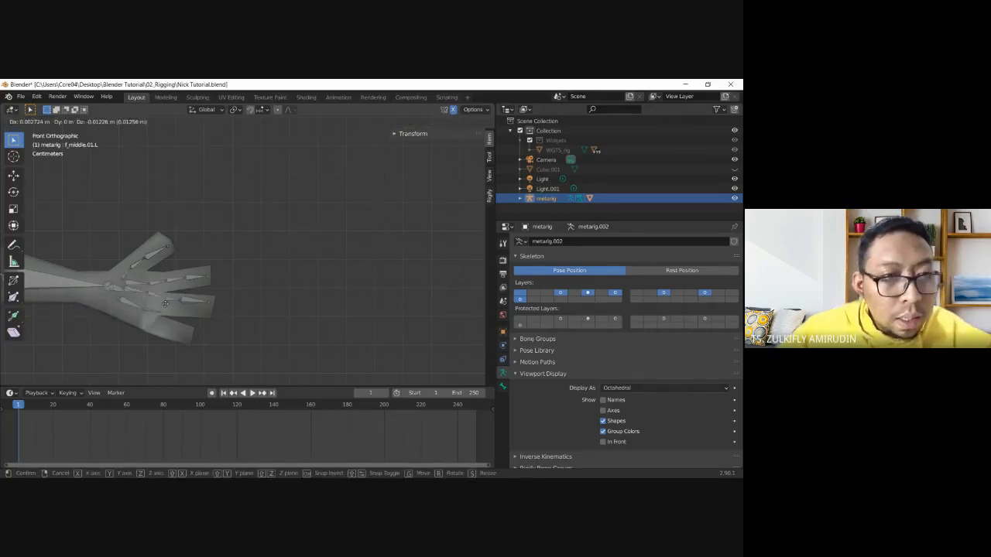
click(162, 305)
click(148, 292)
key(g)
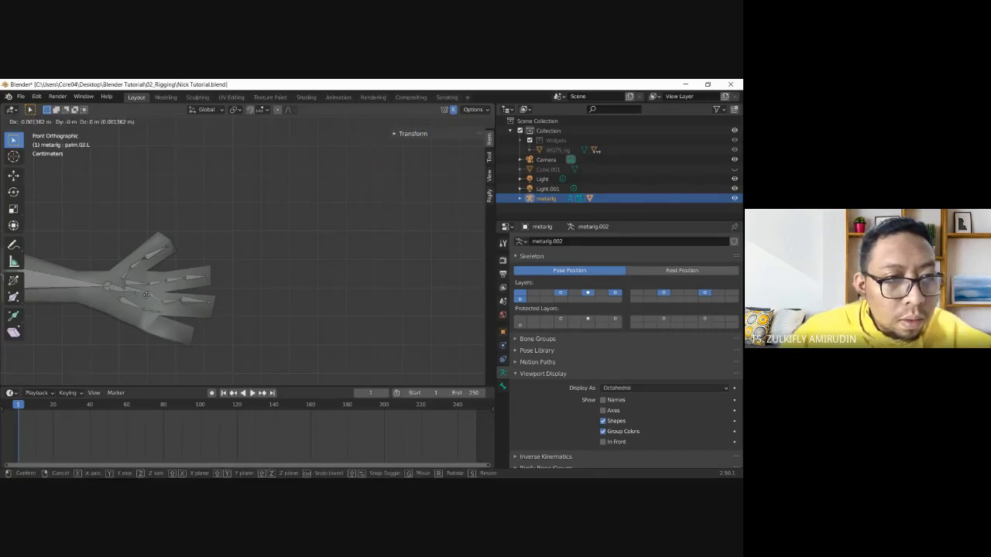
click(146, 299)
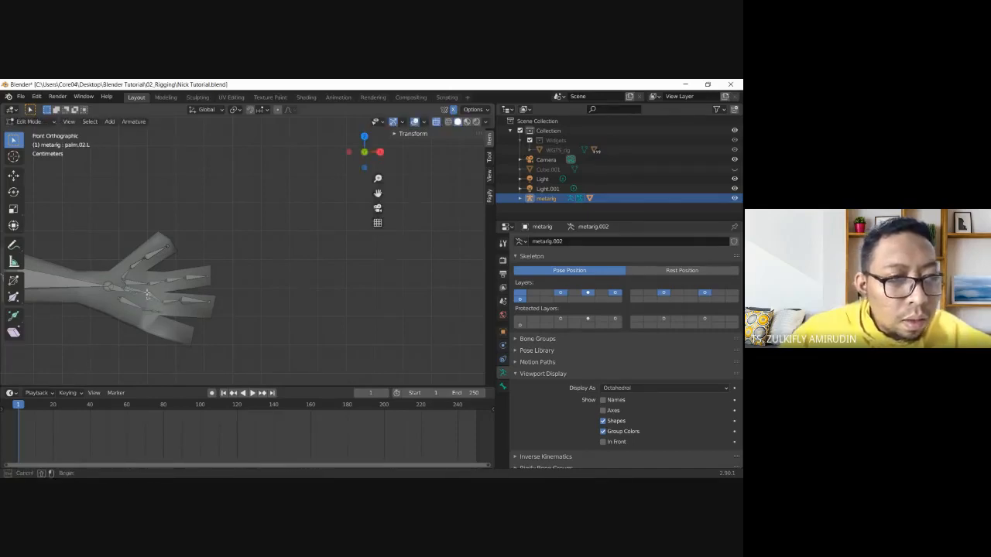
key(g)
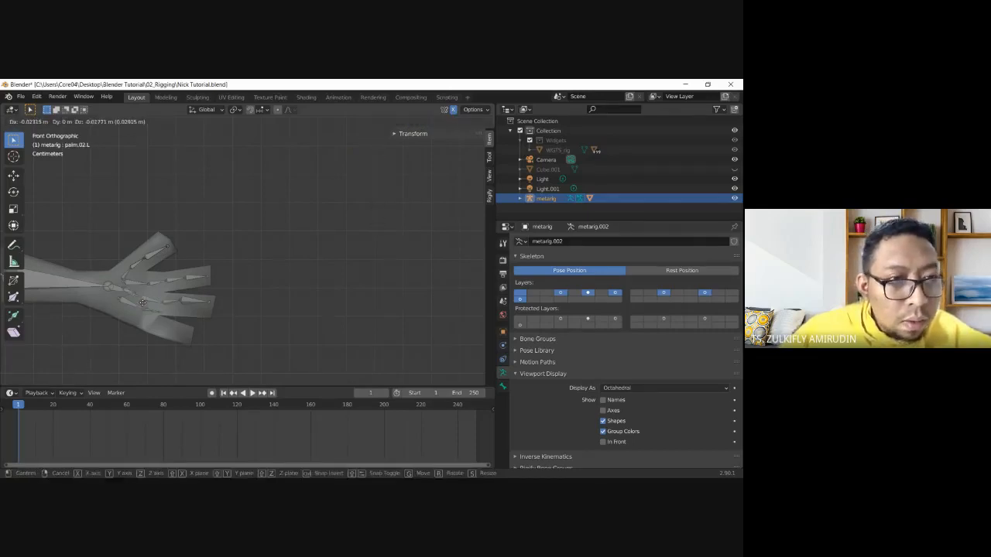
click(144, 302)
- Lower the end joints of f_middle.02.L and f_middle.03.L to center them in the mesh finger
click(181, 300)
key(g)
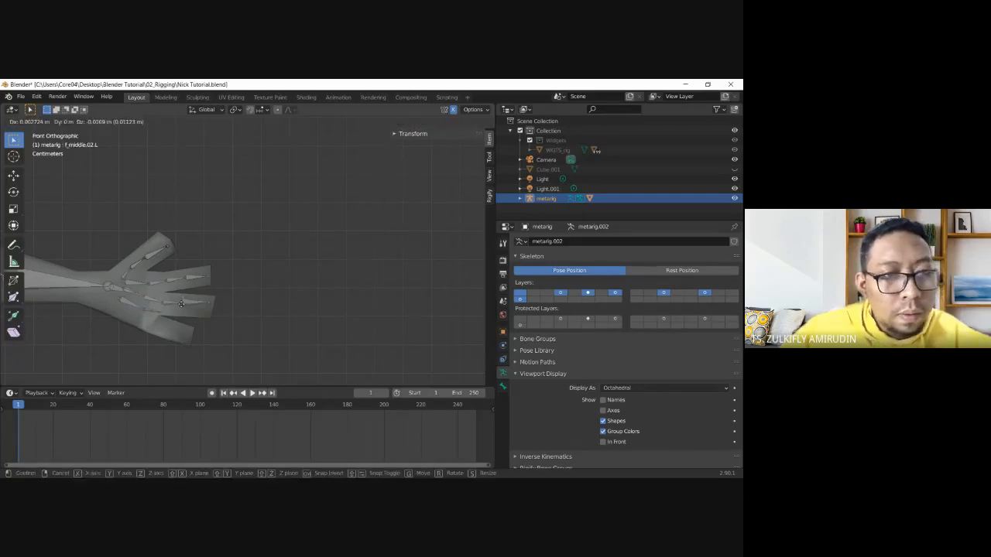
click(202, 306)
click(203, 304)
key(g)
click(206, 310)
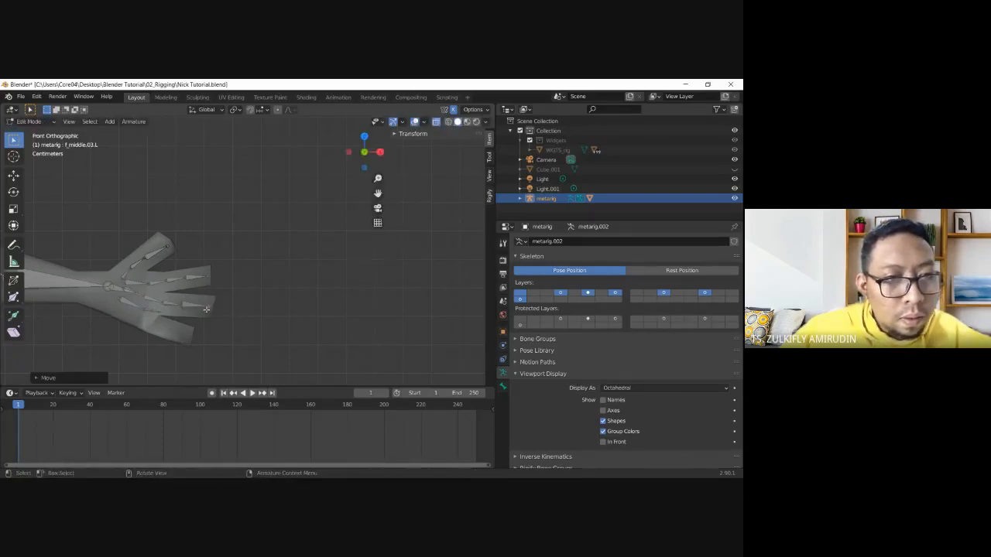
- Lower the two inner joints of the left pinky bone chain to center them at the base of the mesh pinky
click(143, 317)
key(g)
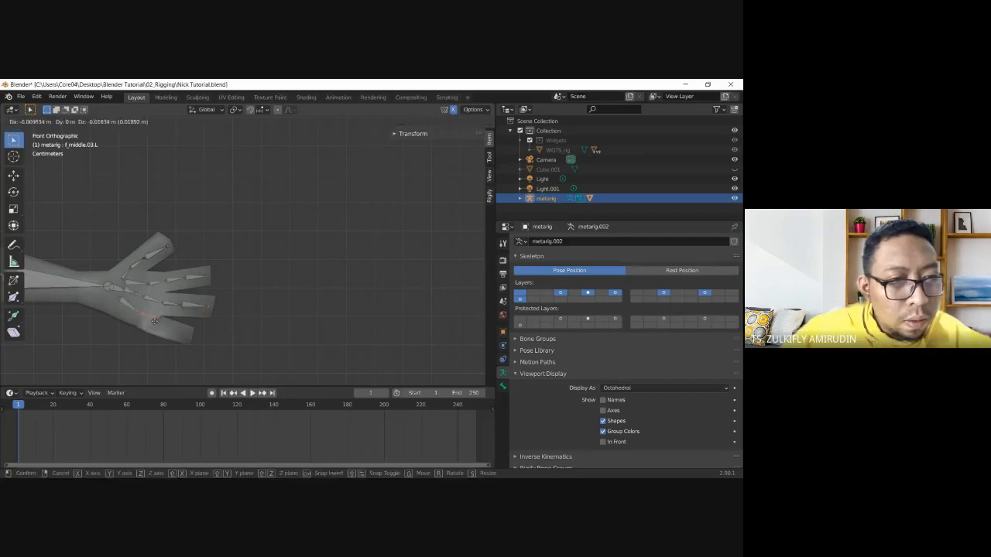
click(153, 324)
click(154, 321)
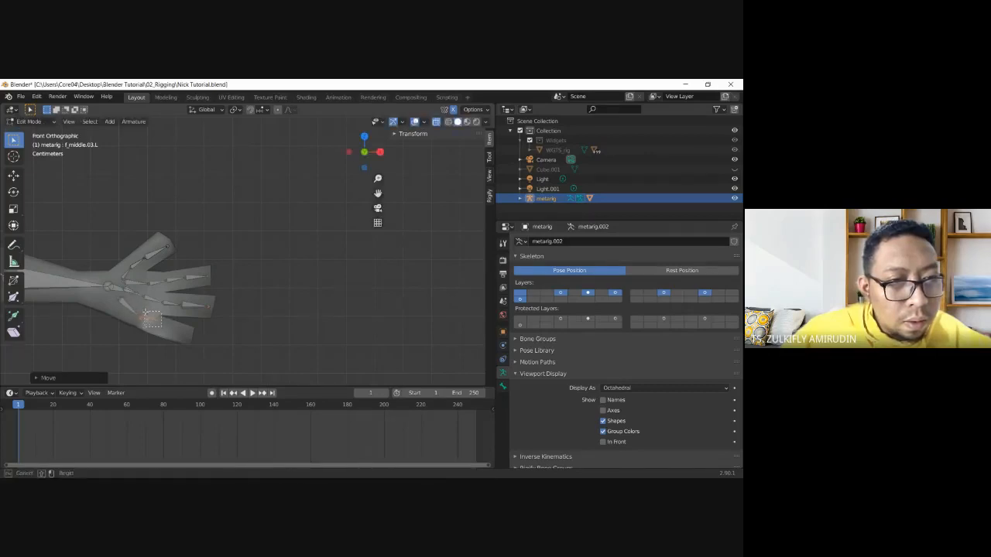
key(g)
click(155, 323)
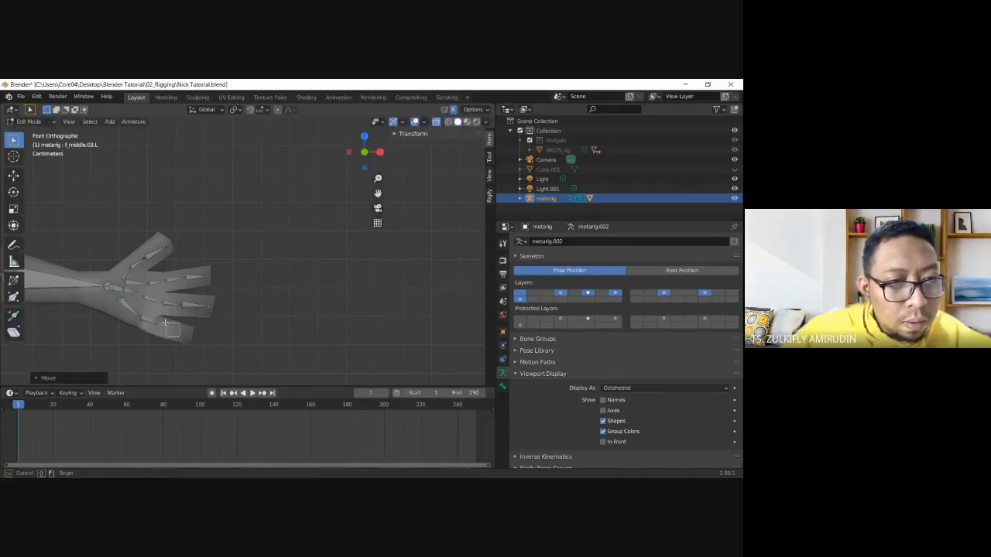
- Move the outer joint and the tip of f_pinky.03.L outward and down so the bones reach the mesh pinky's end
click(174, 331)
key(g)
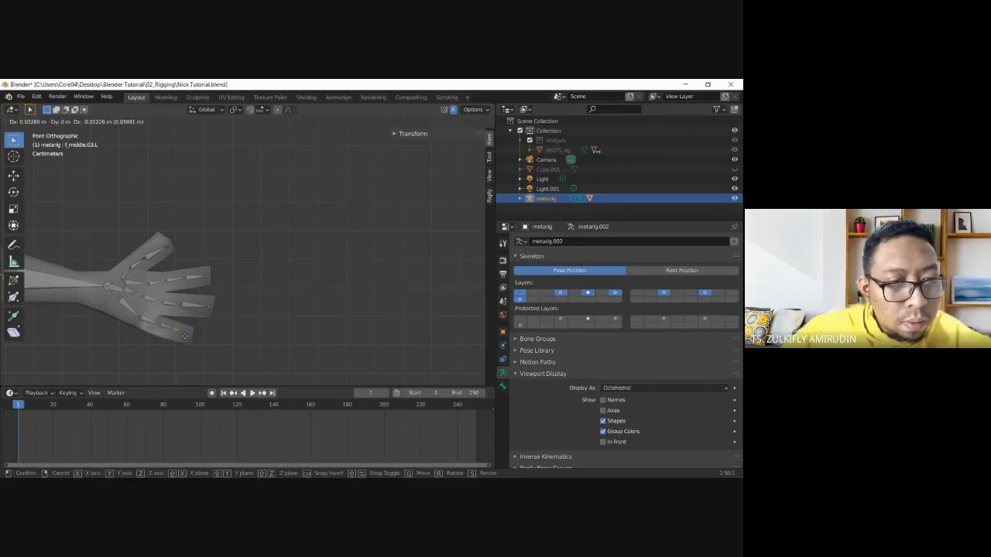
click(179, 332)
click(183, 333)
key(g)
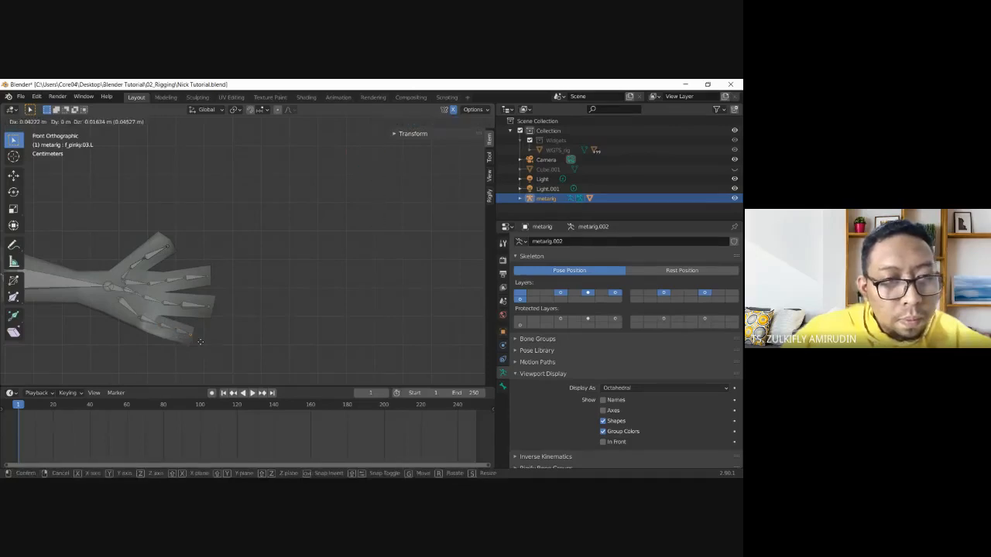
click(195, 339)
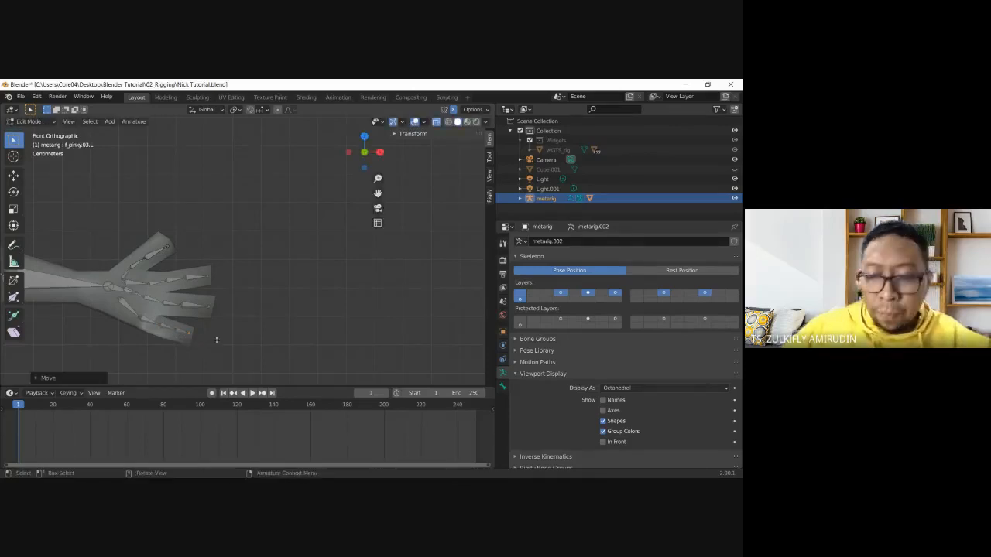
- Shift the joint at the base of thumb.03.L about 0.02 m in depth into the thumb mesh
key(KP_3)
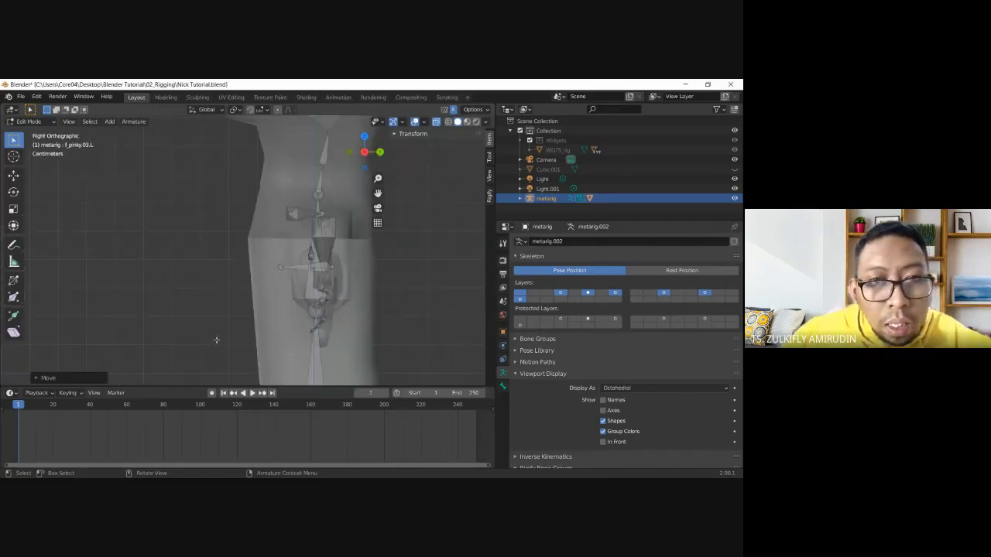
key(KP_7)
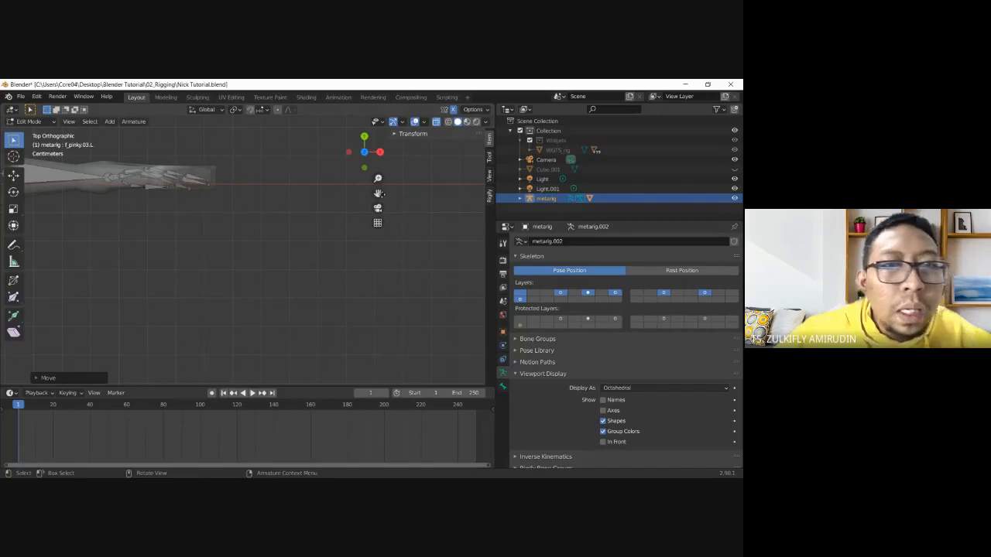
scroll(248, 222, up, 2)
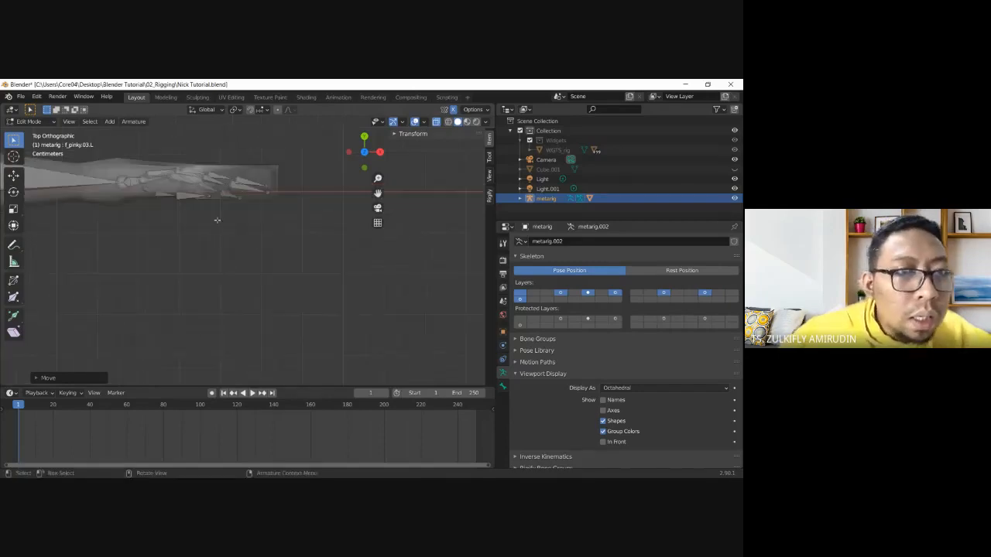
drag(186, 212, 158, 193)
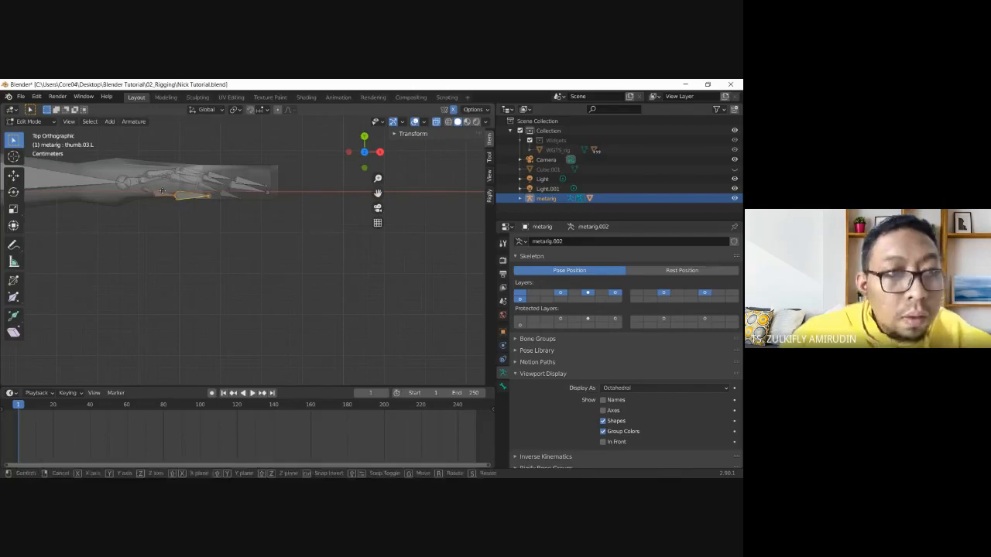
key(g)
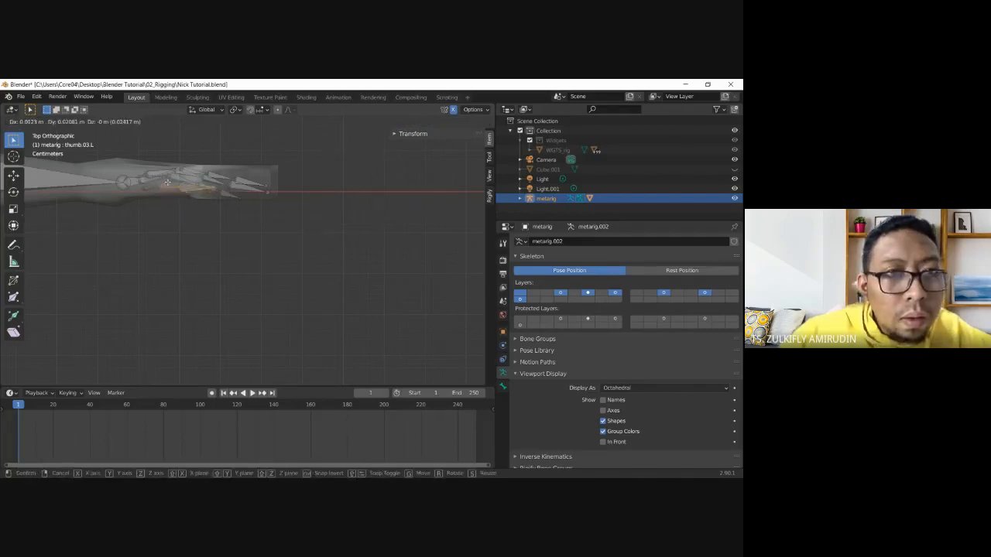
click(167, 182)
- Turn off X-ray and display the metarig's bones In Front of the mesh
key(alt+z)
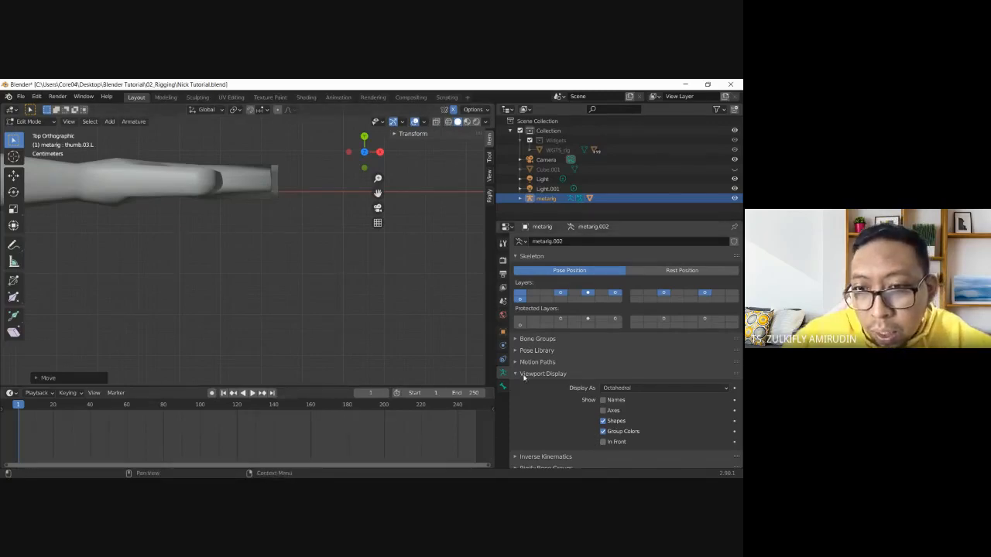
click(602, 442)
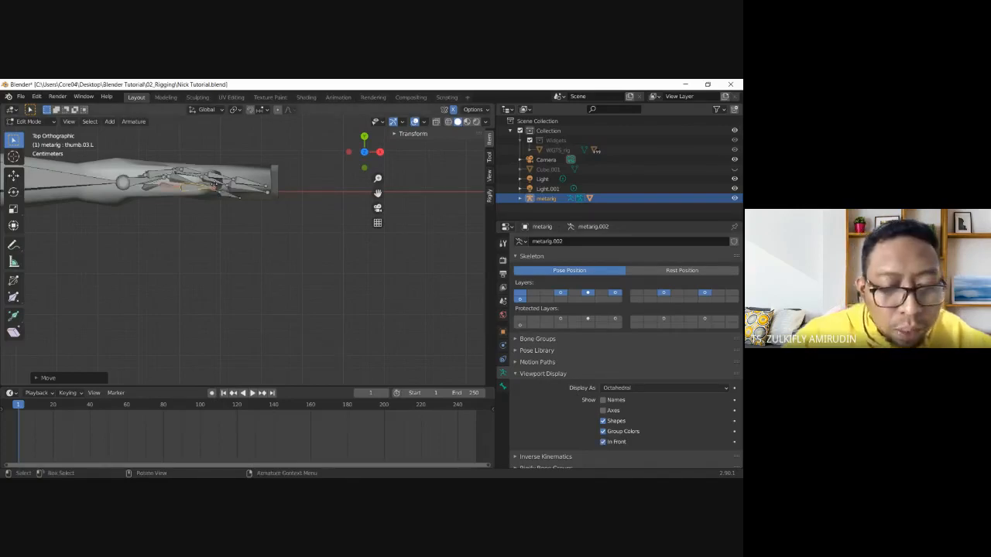
- Select the left middle finger's bones and try rotating them into line with the mesh finger
click(236, 179)
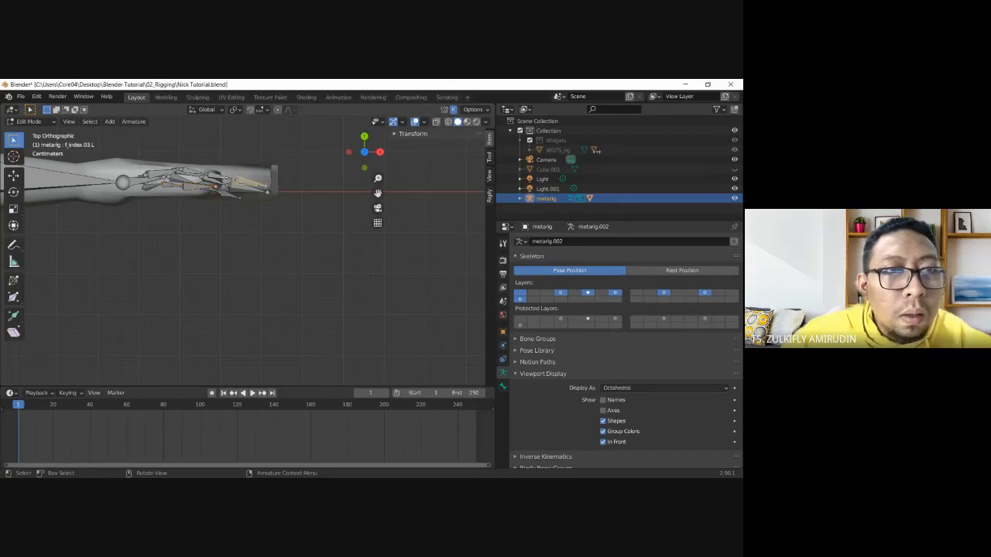
click(244, 192)
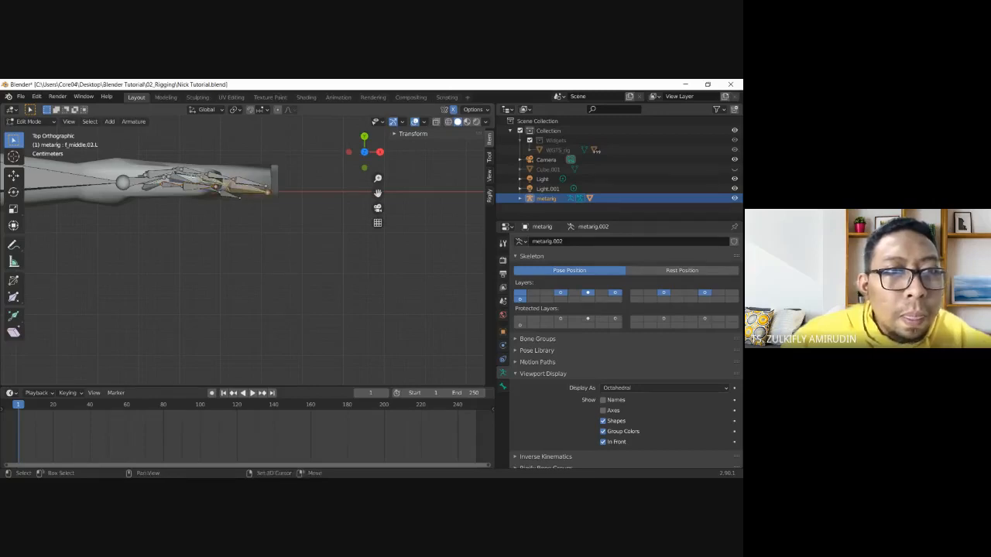
click(198, 178)
click(189, 175)
key(r)
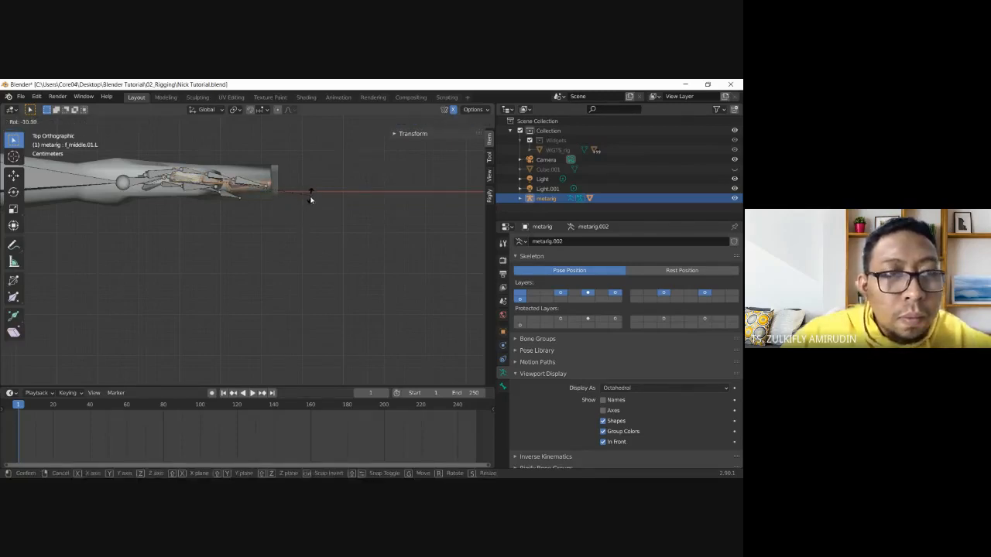
click(312, 201)
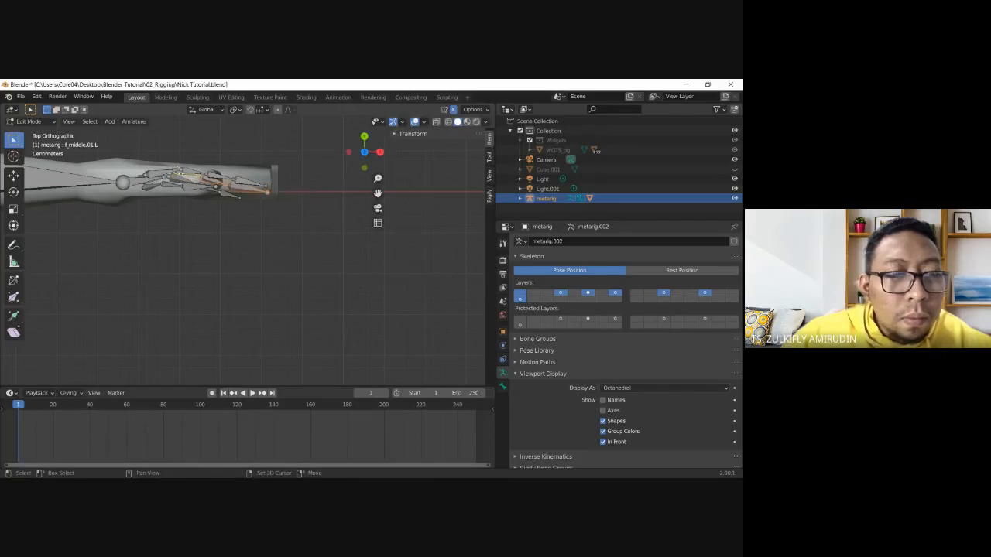
- Add palm.02.L to the selected middle-finger bones and rotate them about -6° to sit inside the mesh
middle_drag(154, 194, 181, 227)
click(188, 228)
click(186, 227)
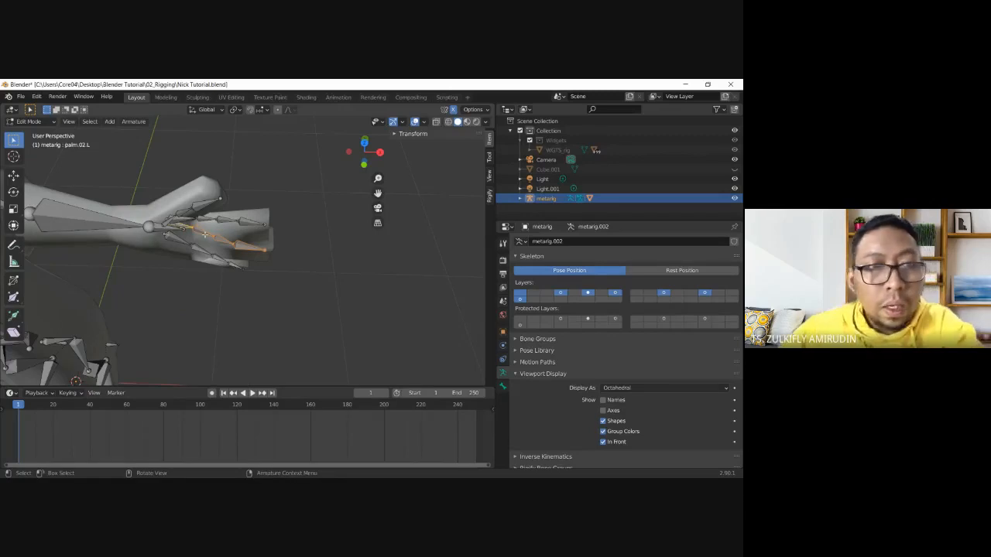
key(KP_7)
key(r)
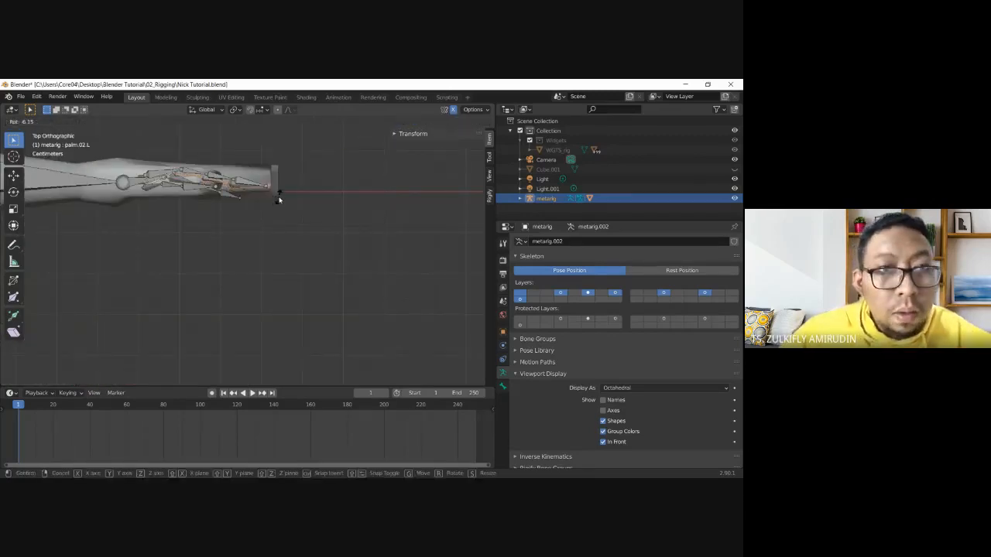
click(279, 200)
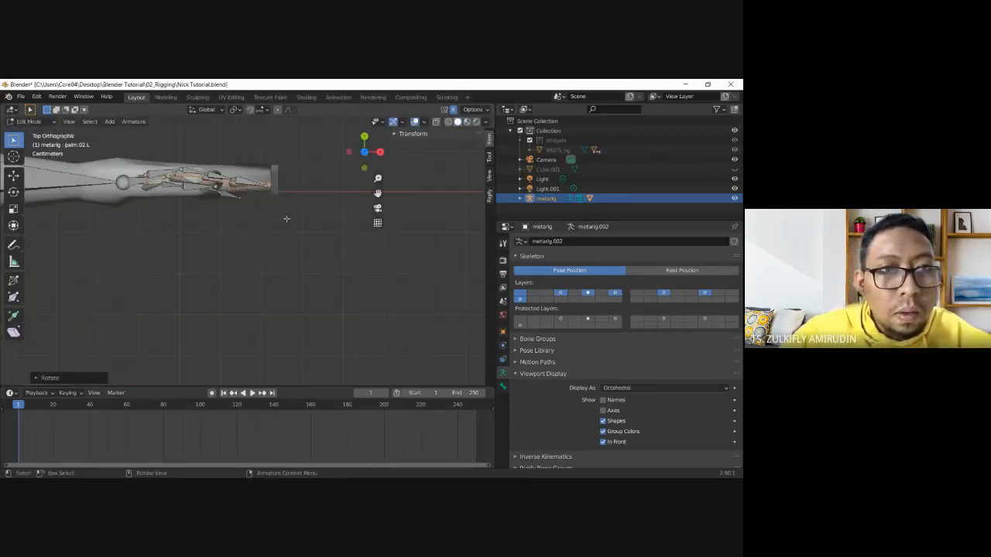
click(254, 240)
- Examine the whole metarig on the character and look through its armature and bone settings for the Rigify options
scroll(225, 258, down, 2)
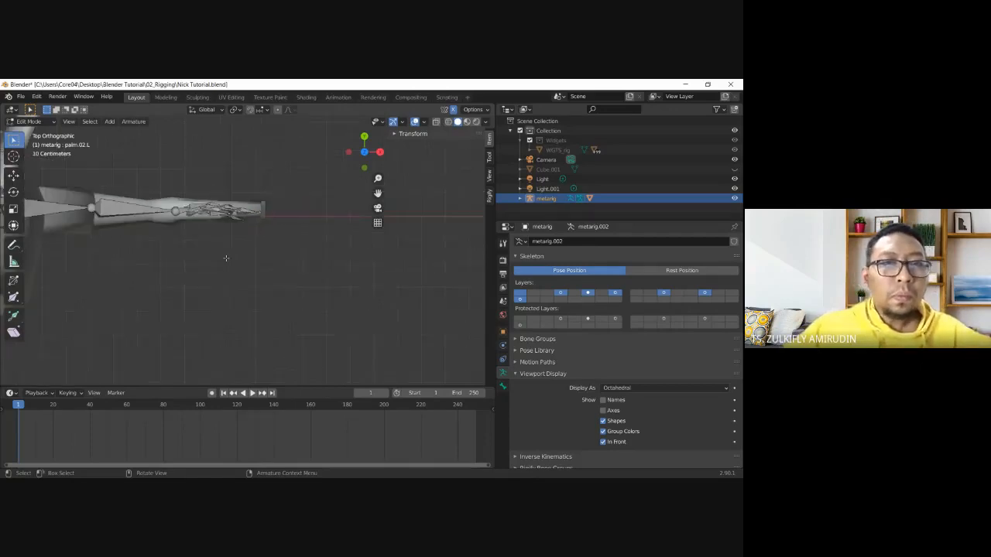
key(KP_1)
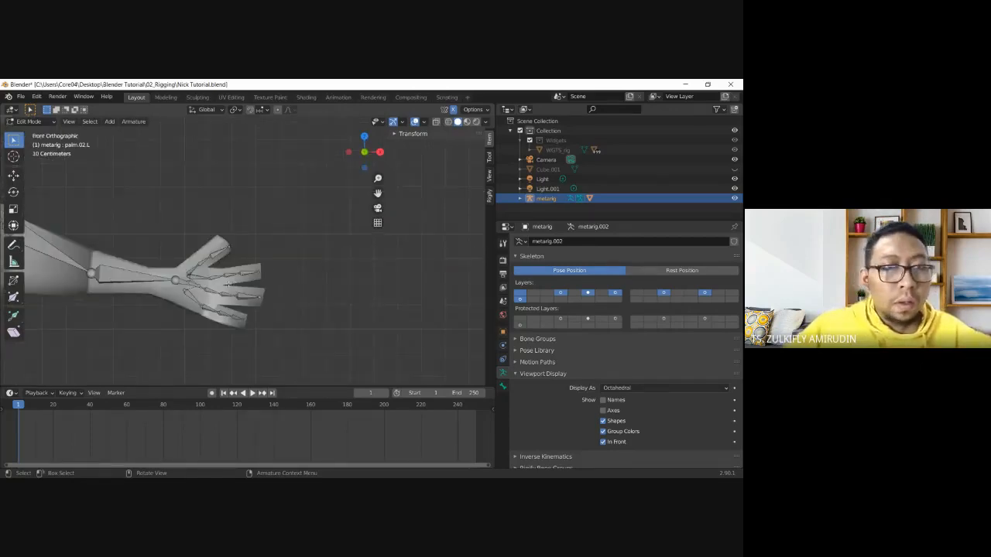
scroll(228, 284, down, 6)
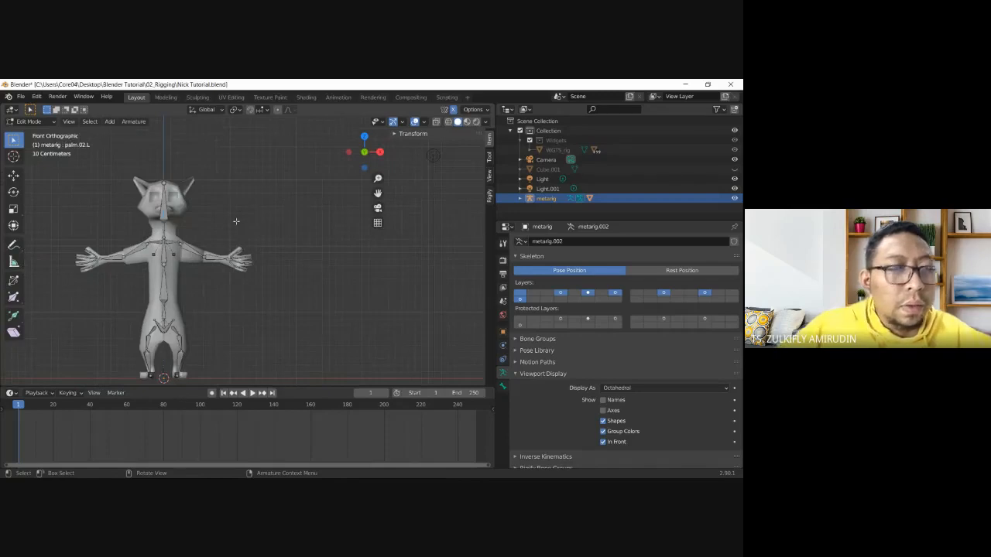
click(165, 199)
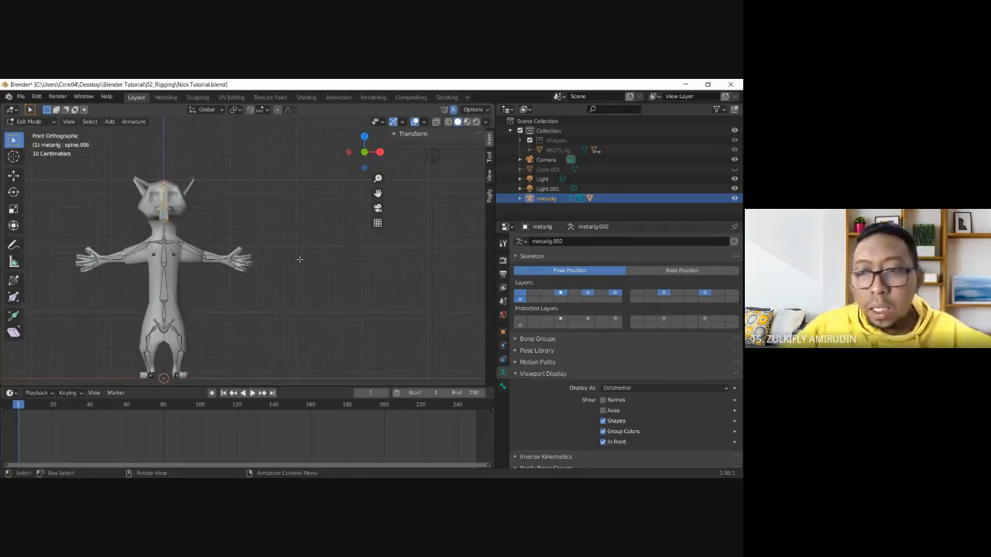
click(277, 230)
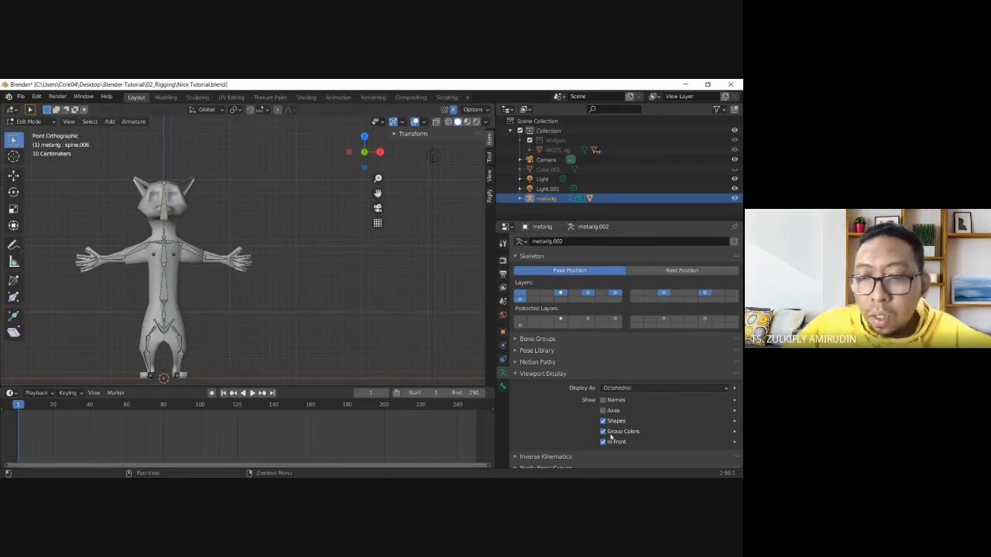
scroll(611, 438, down, 3)
scroll(532, 329, down, 3)
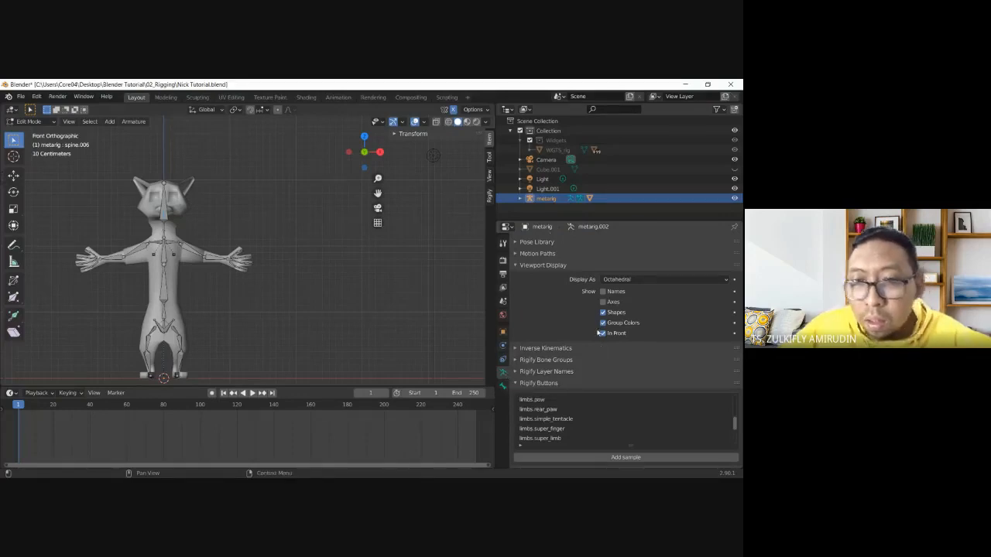
scroll(565, 335, down, 2)
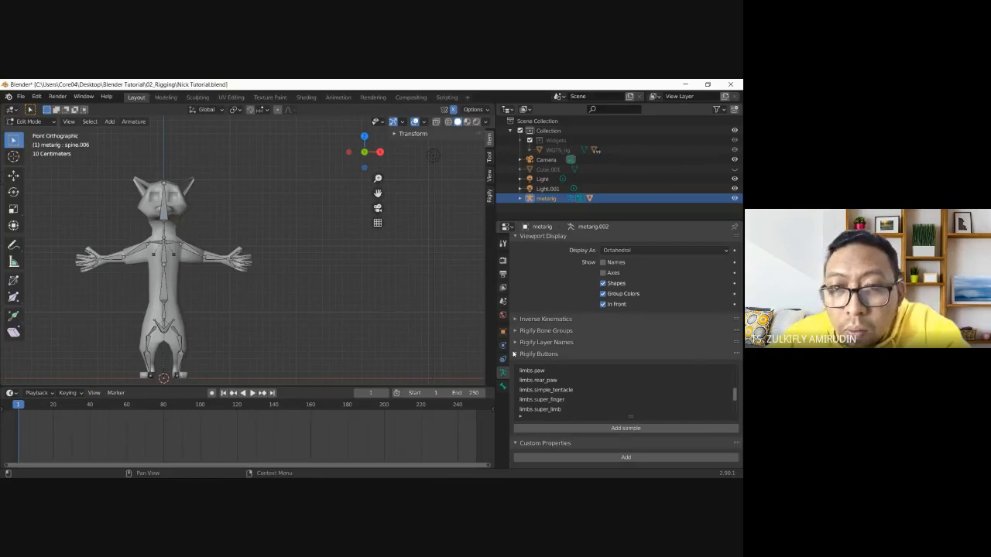
click(503, 386)
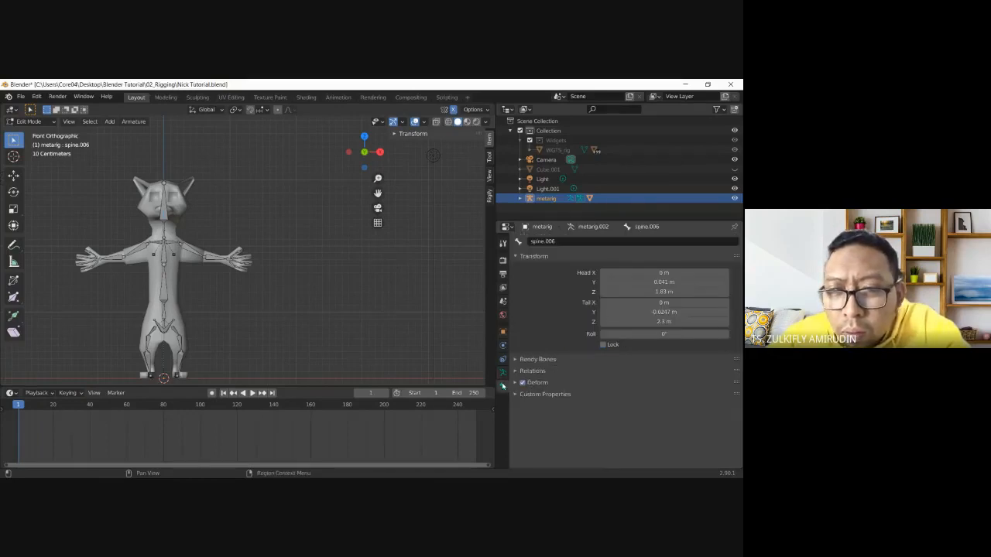
click(502, 372)
click(514, 355)
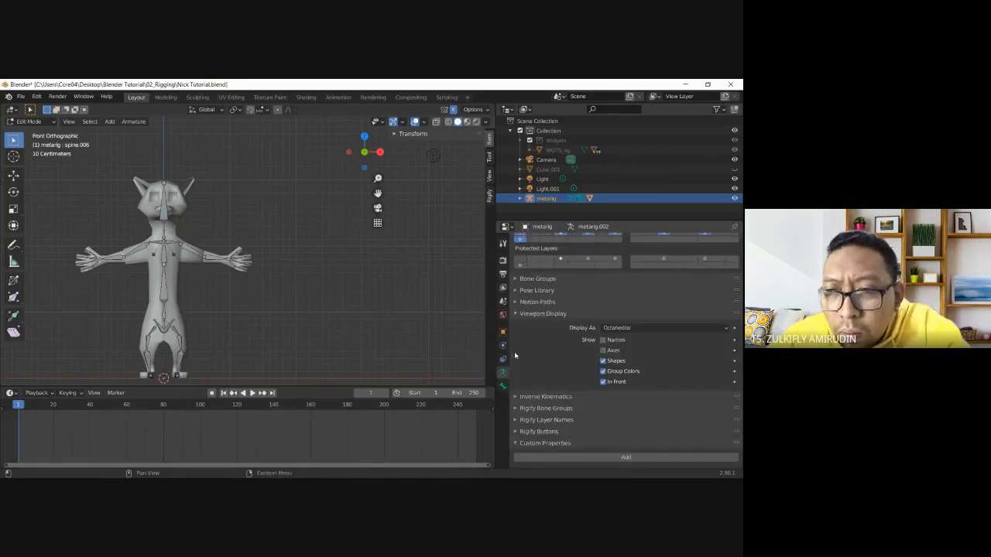
click(542, 313)
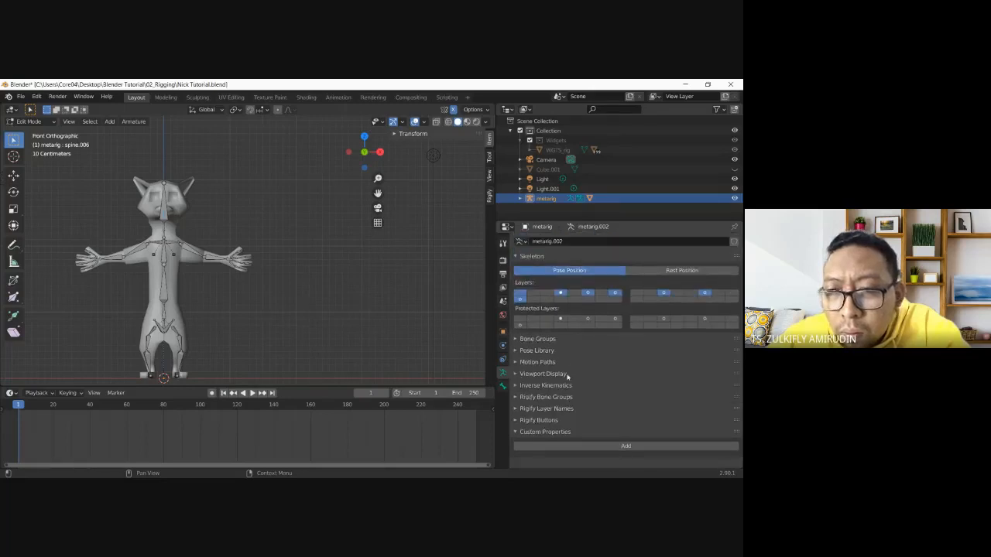
click(516, 409)
click(516, 410)
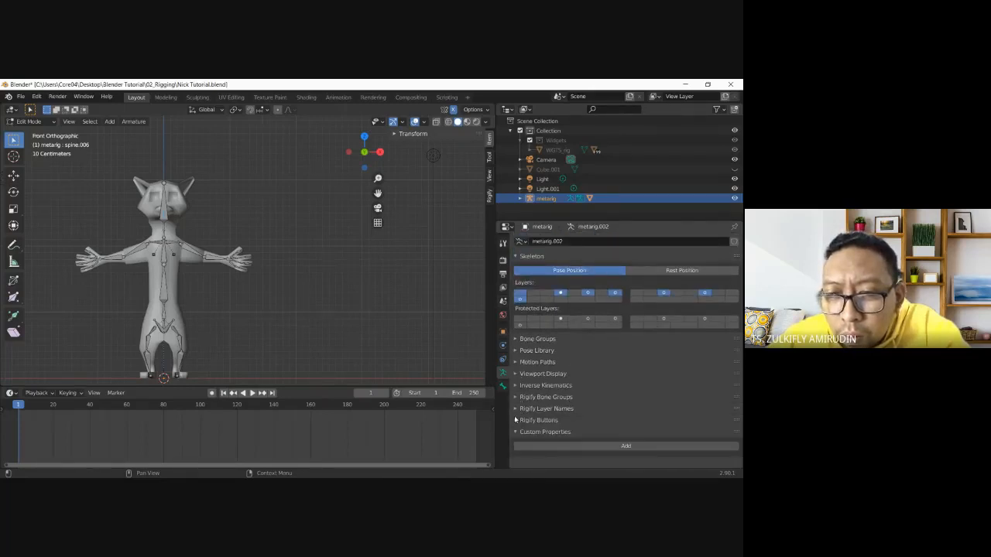
click(514, 420)
scroll(559, 375, down, 2)
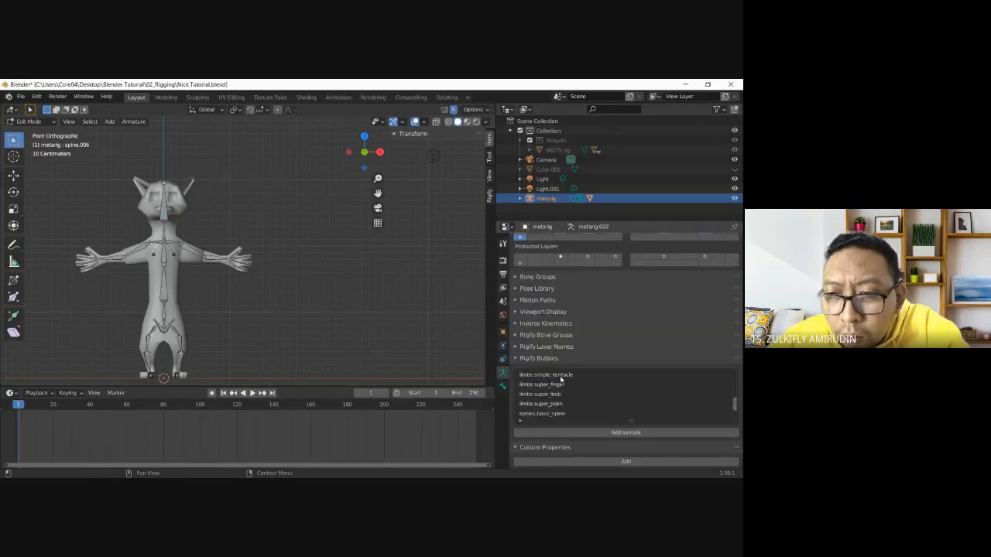
click(518, 358)
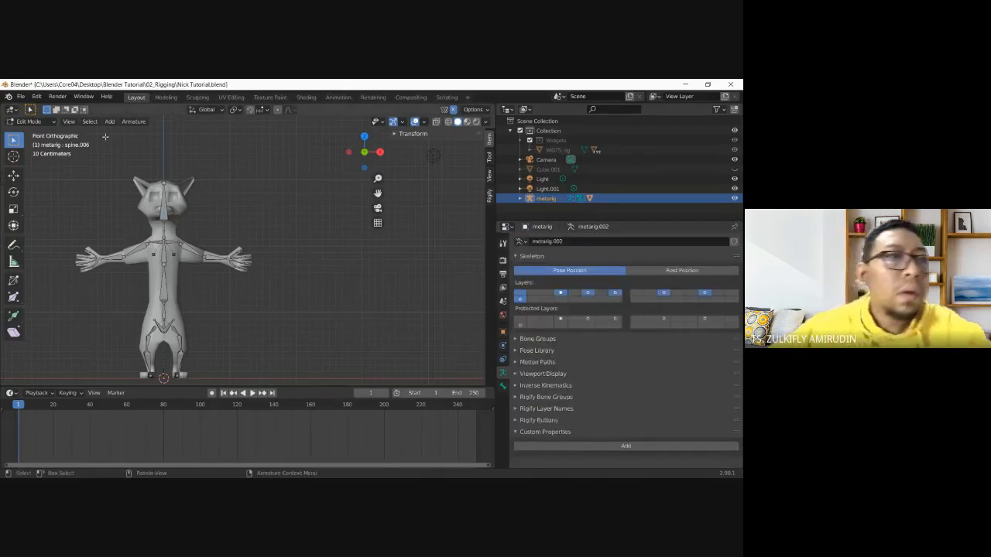
- Switch the metarig from Edit Mode to Object Mode, keeping it selected
click(28, 122)
click(35, 131)
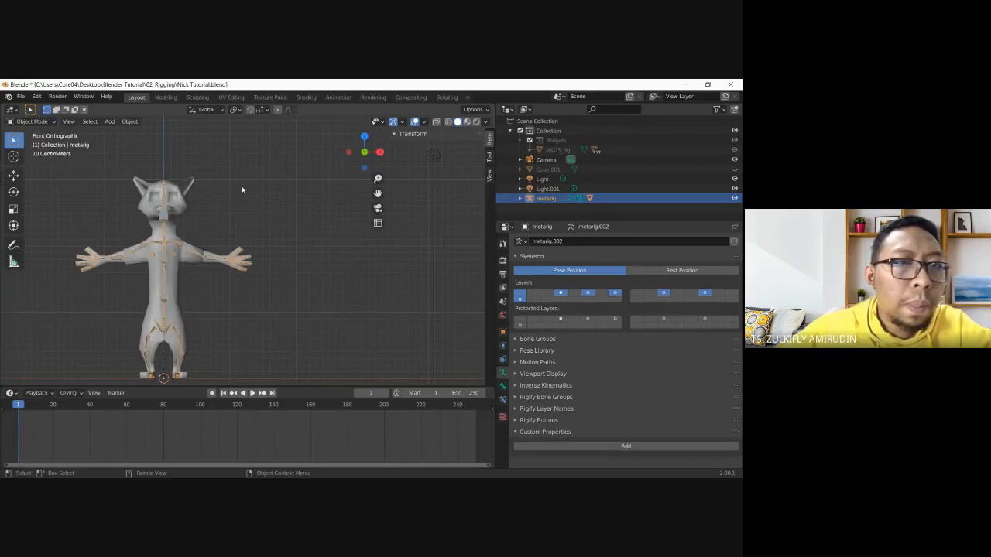
click(165, 261)
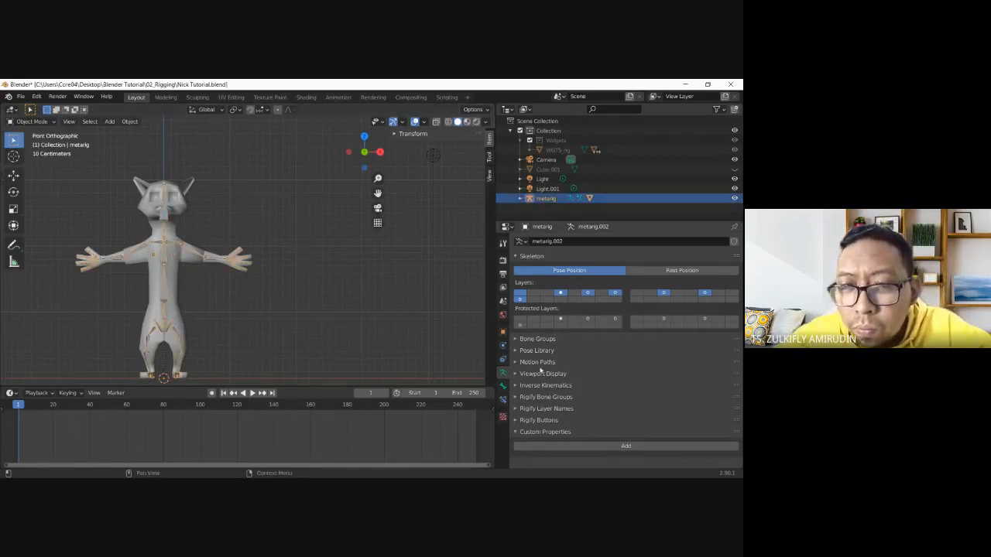
- Expand the metarig's Rigify Buttons and compare their options in Edit Mode and Object Mode, ending in Object Mode
click(541, 421)
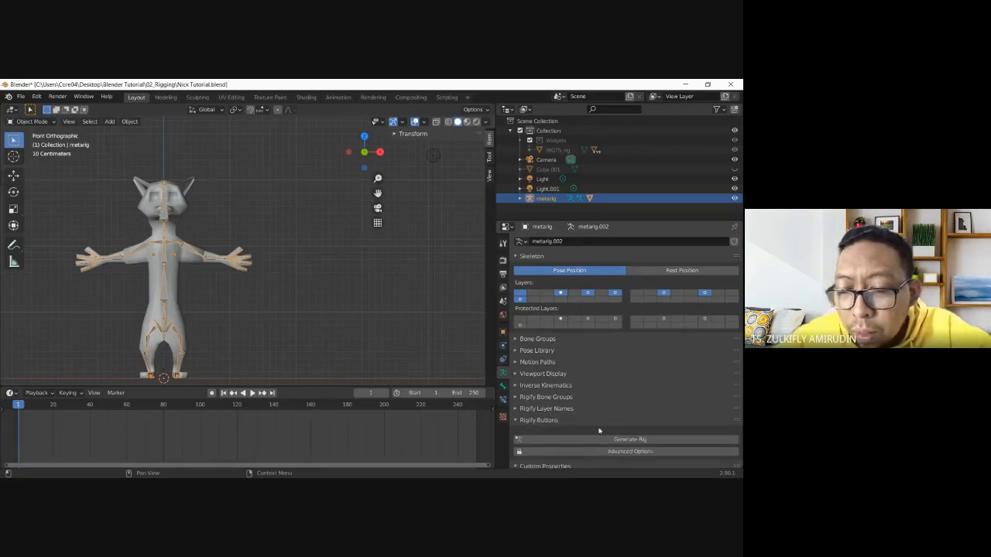
click(31, 123)
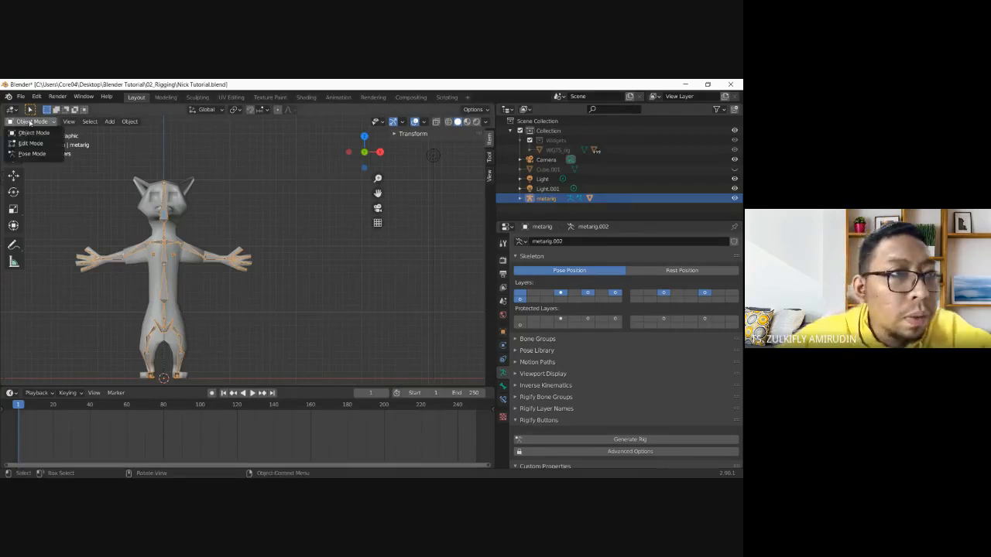
click(31, 142)
scroll(546, 389, down, 3)
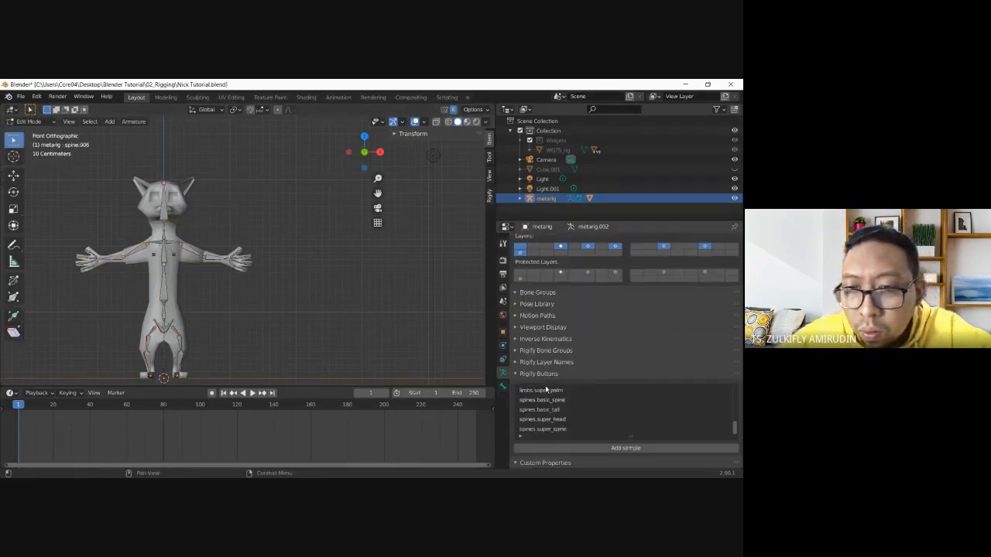
click(29, 121)
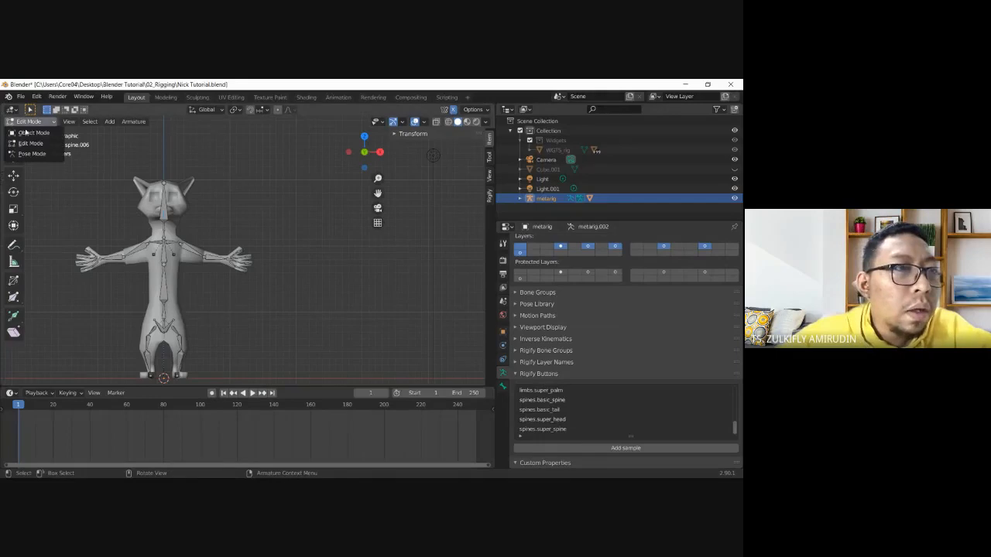
click(31, 133)
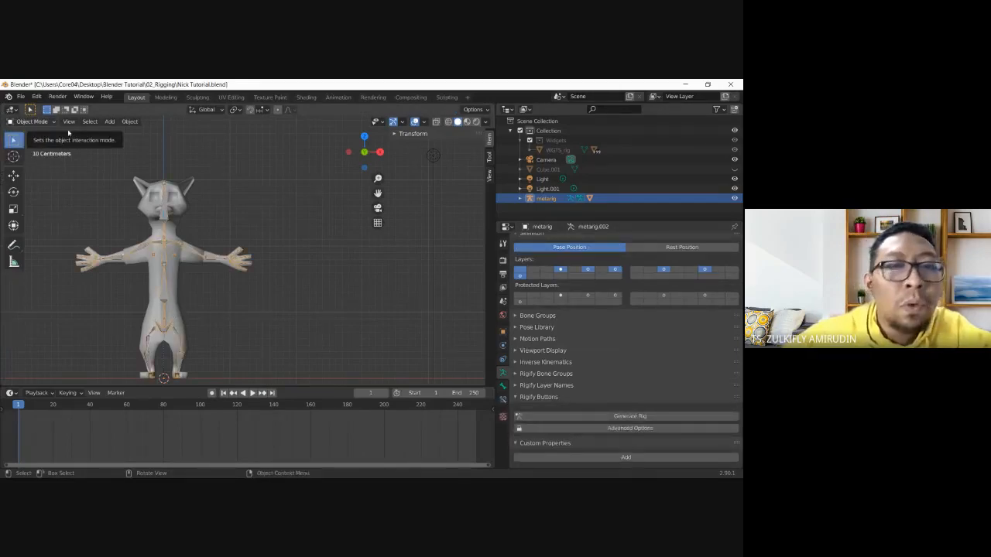
- Reselect the metarig in Object Mode and generate the Rigify control rig from it
click(193, 183)
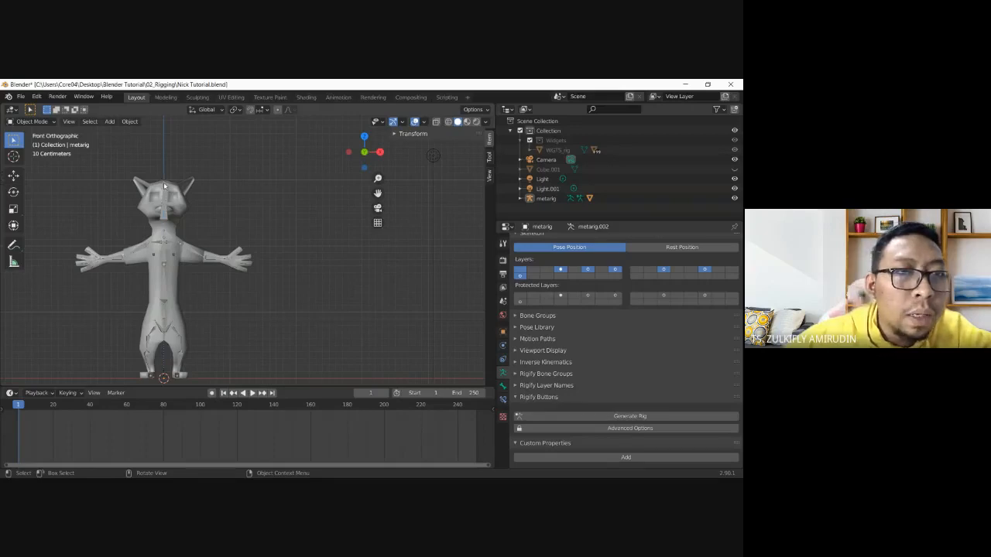
click(164, 186)
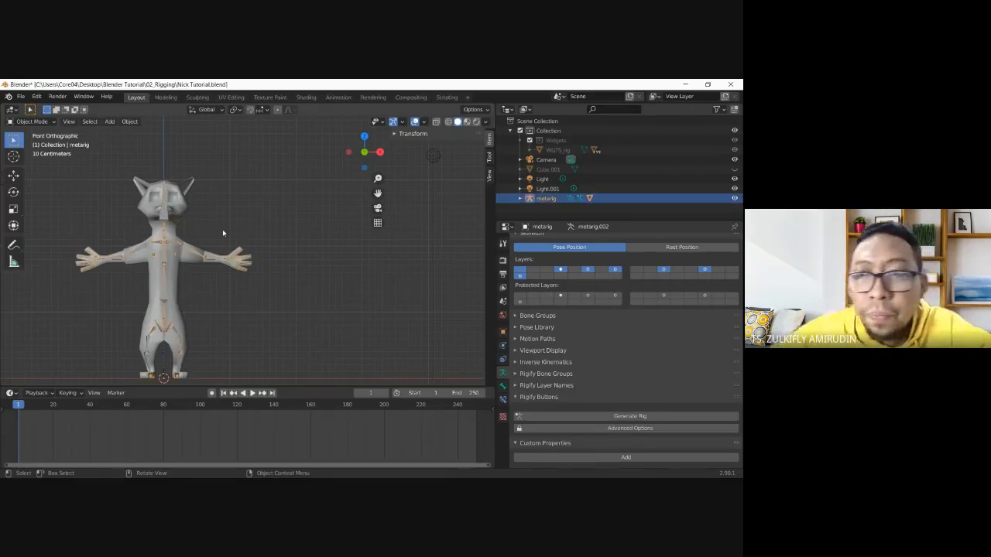
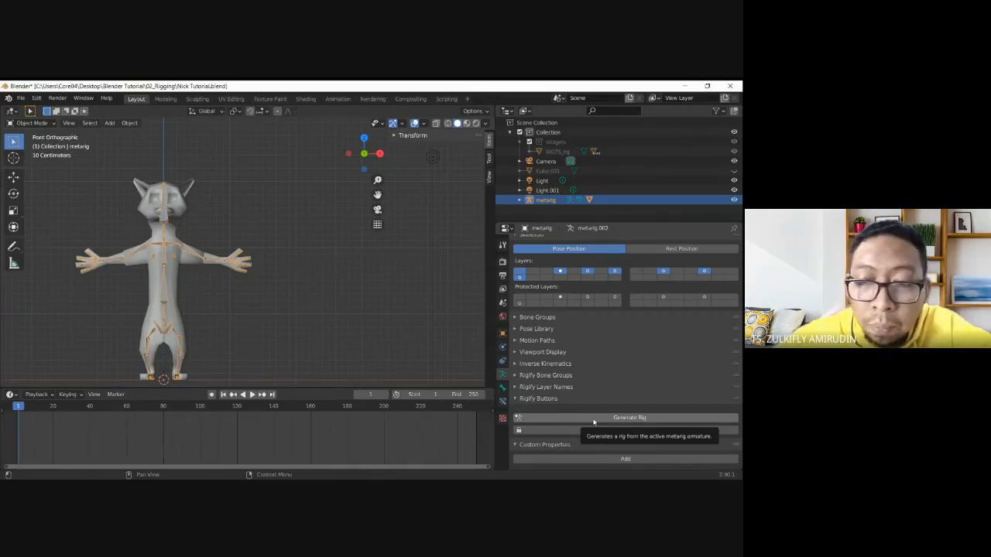
click(594, 418)
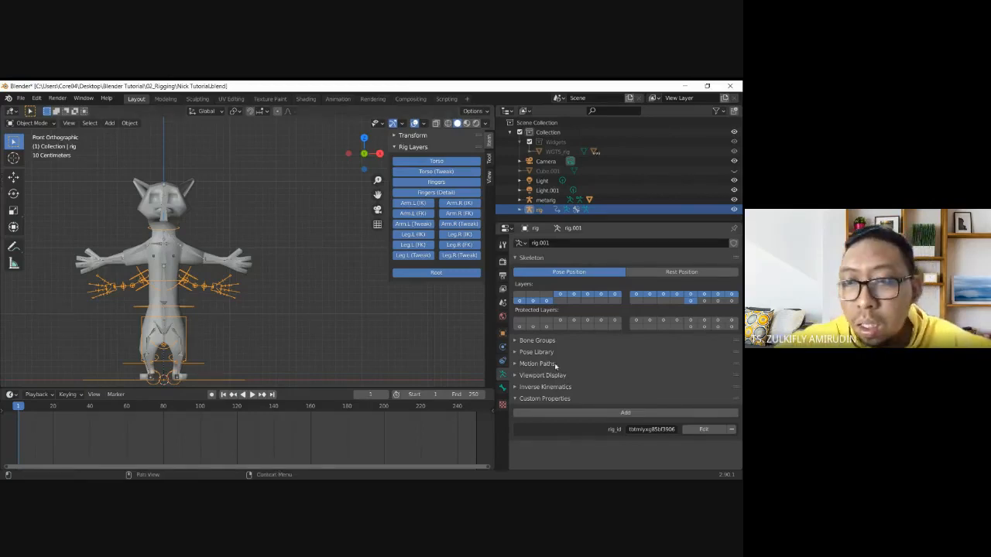
- Hide the metarig in the viewport and select the generated rig
click(228, 315)
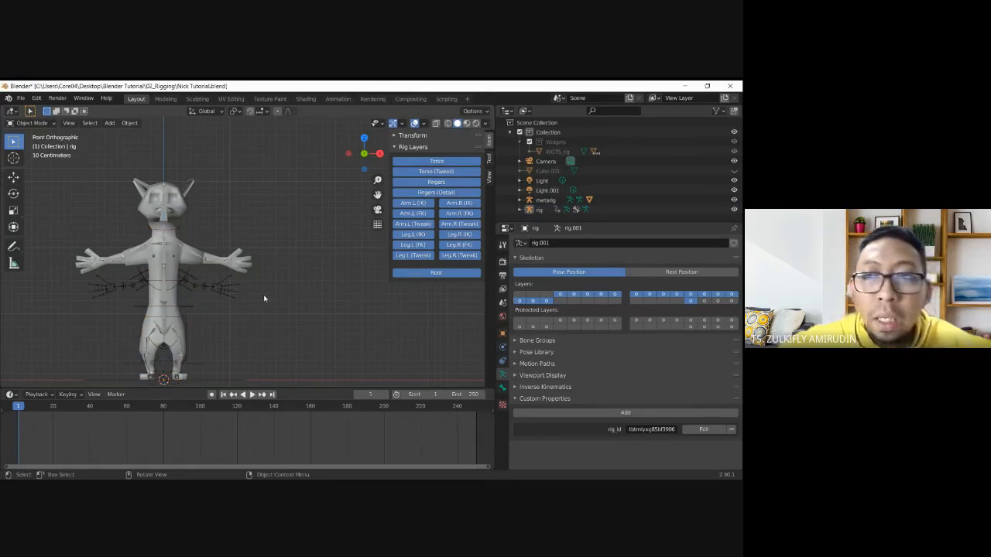
click(165, 265)
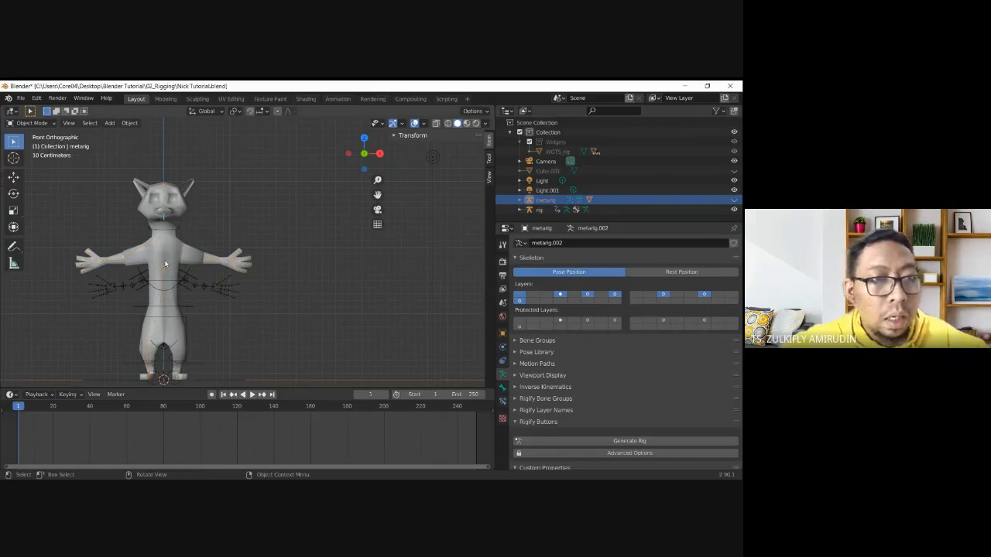
click(186, 288)
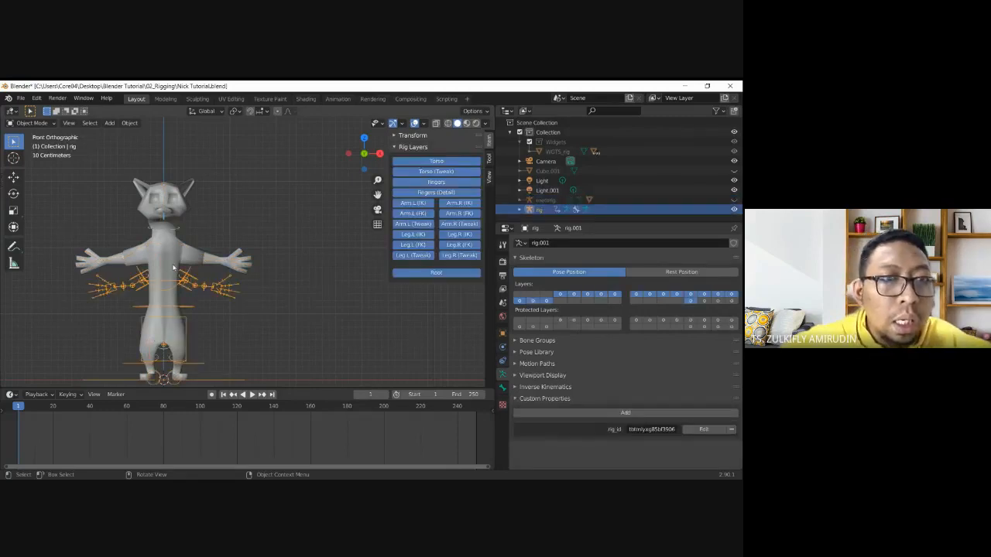
click(189, 292)
click(189, 291)
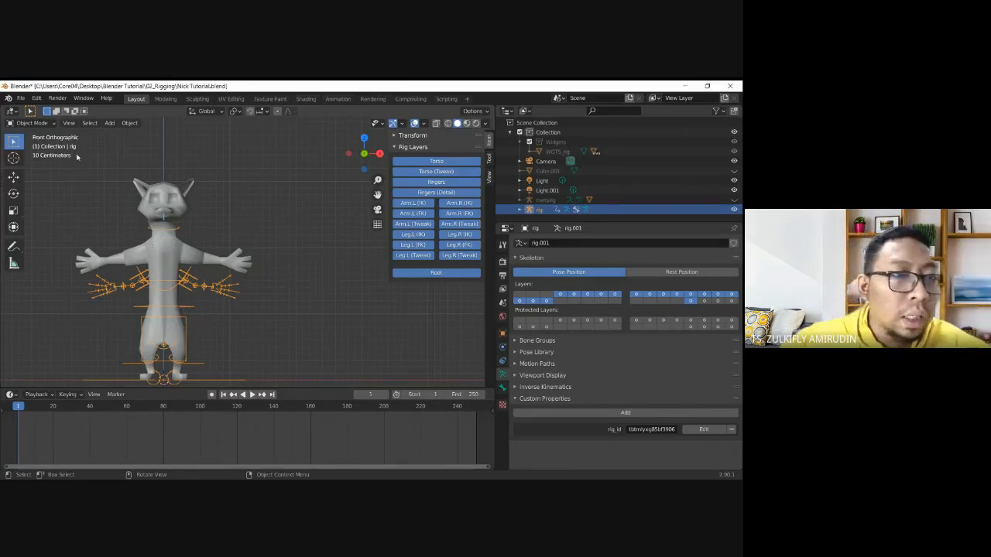
- Switch the rig to Pose Mode and try moving the spine_fk.002 control at the waist
click(31, 123)
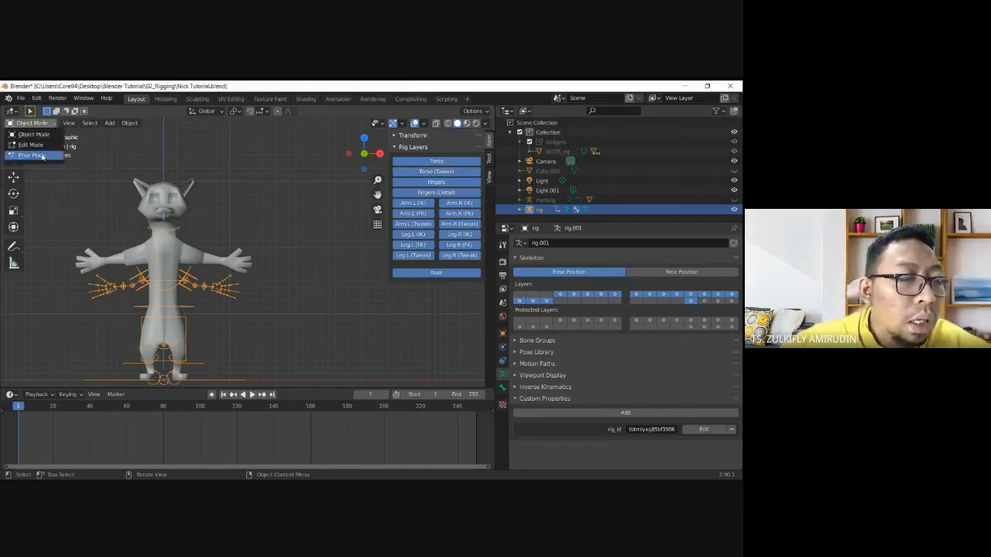
click(33, 155)
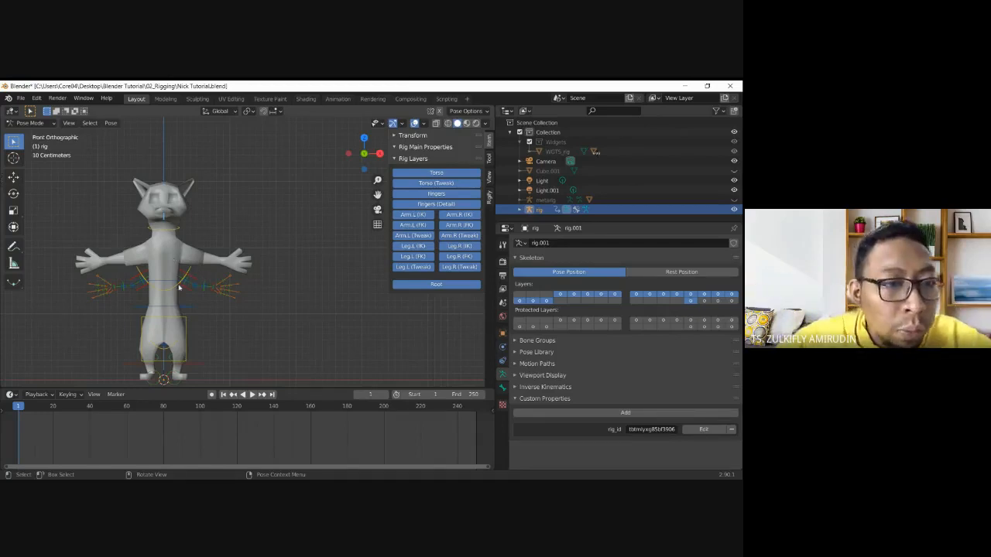
click(190, 309)
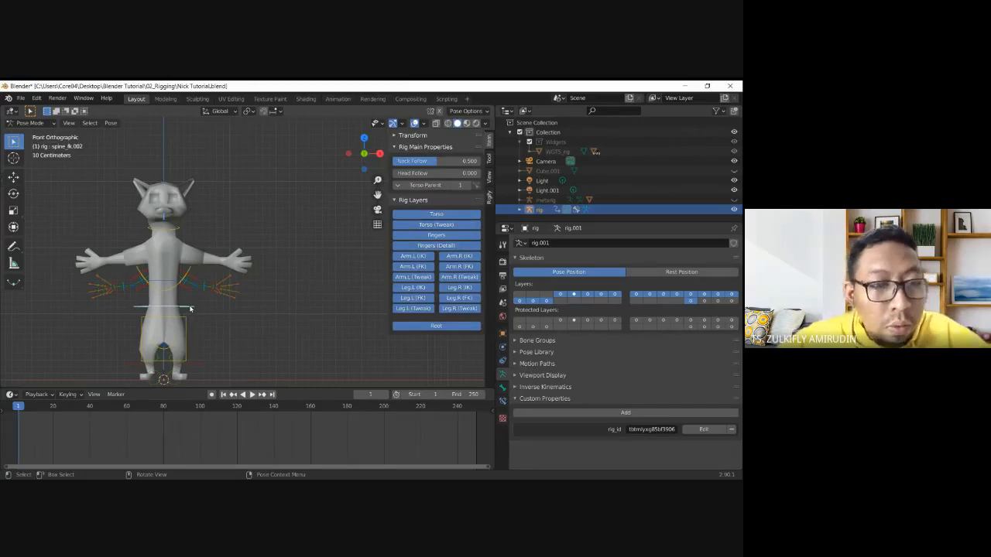
key(g)
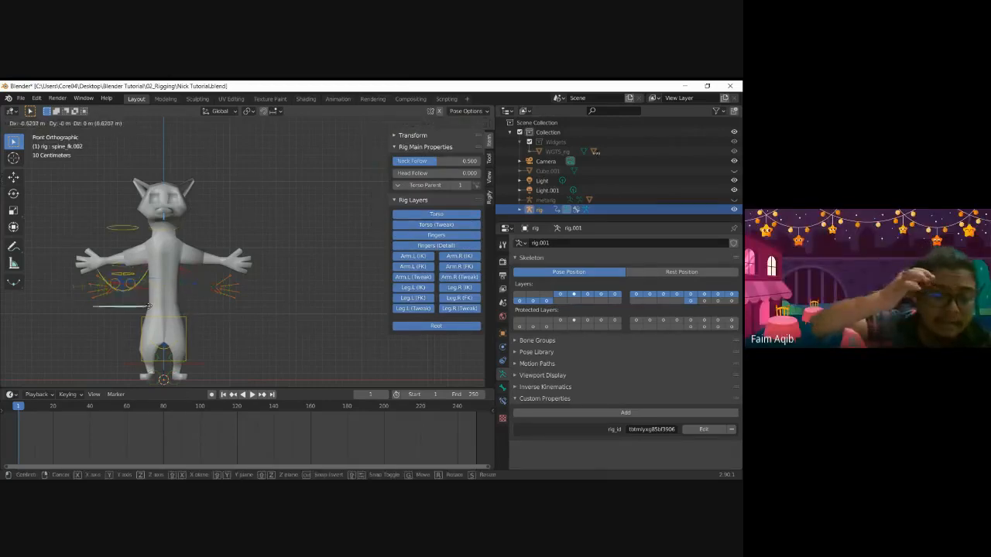
right_click(208, 314)
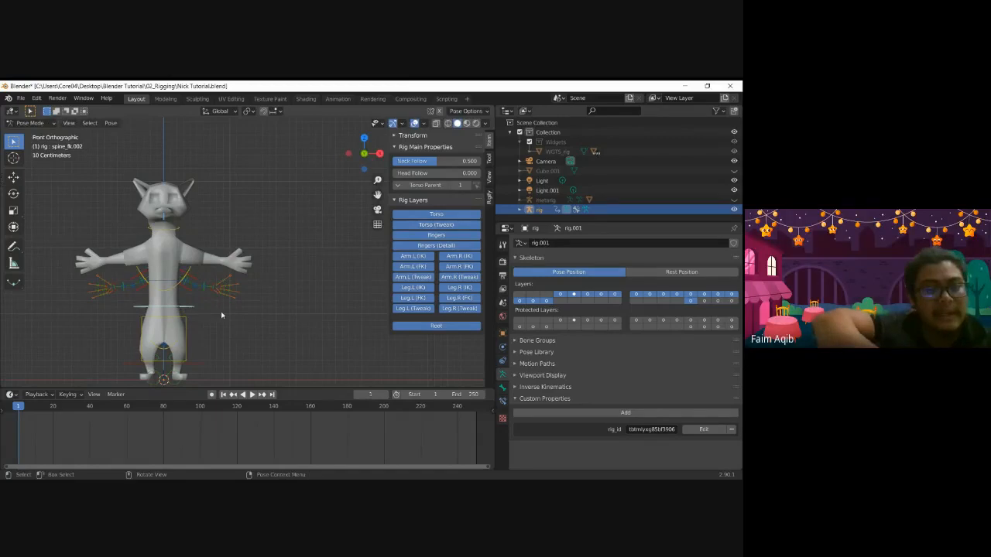
- Select the rig's chest control and try moving it freely and along the global Z axis
click(179, 307)
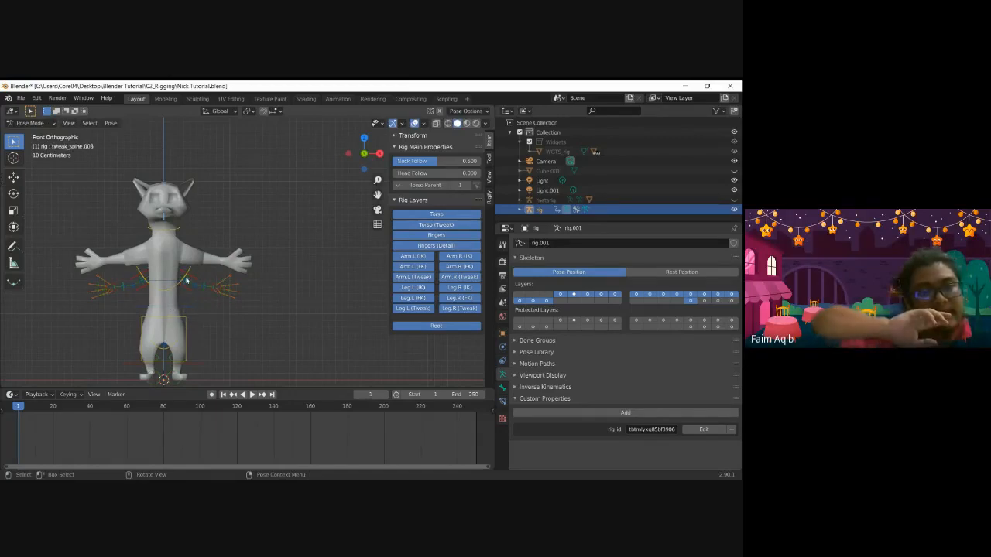
click(180, 287)
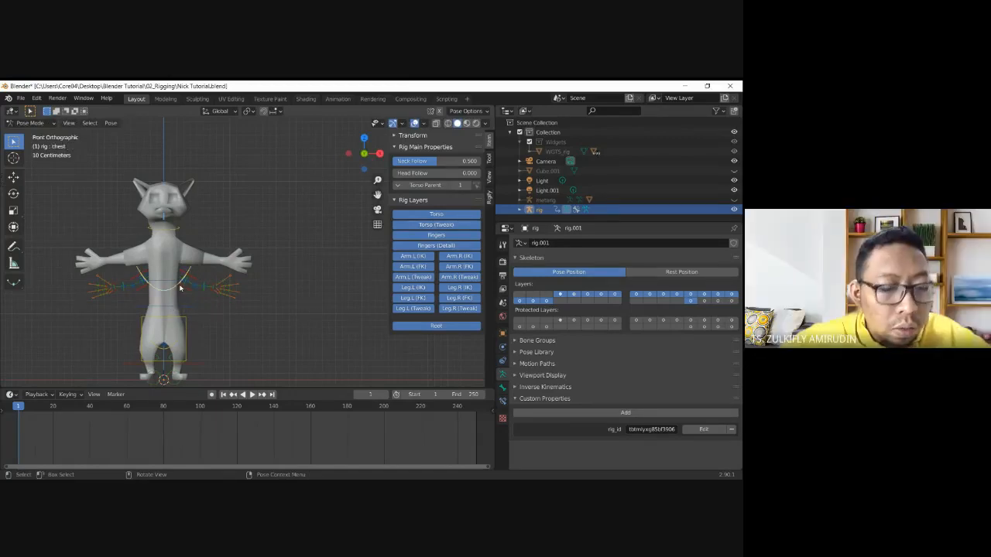
key(g)
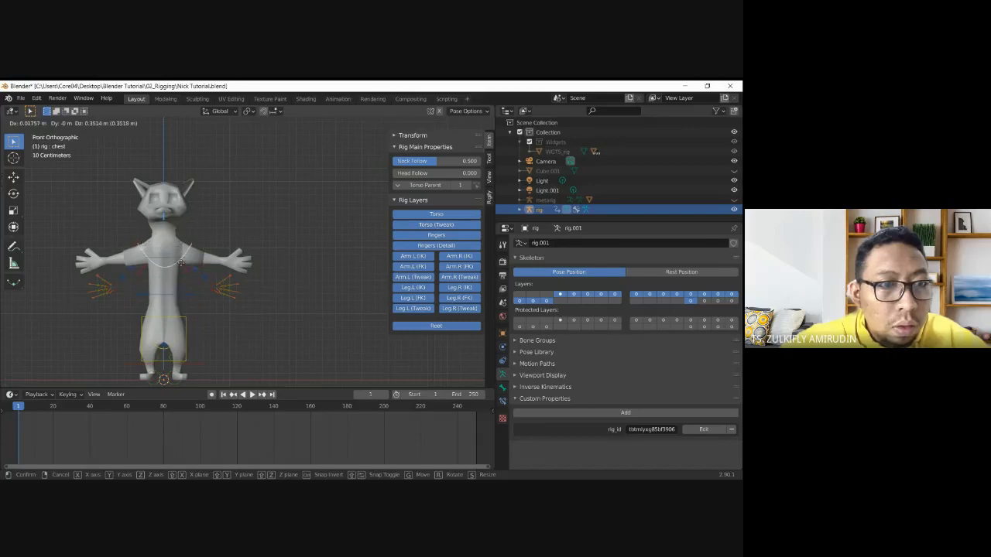
right_click(179, 265)
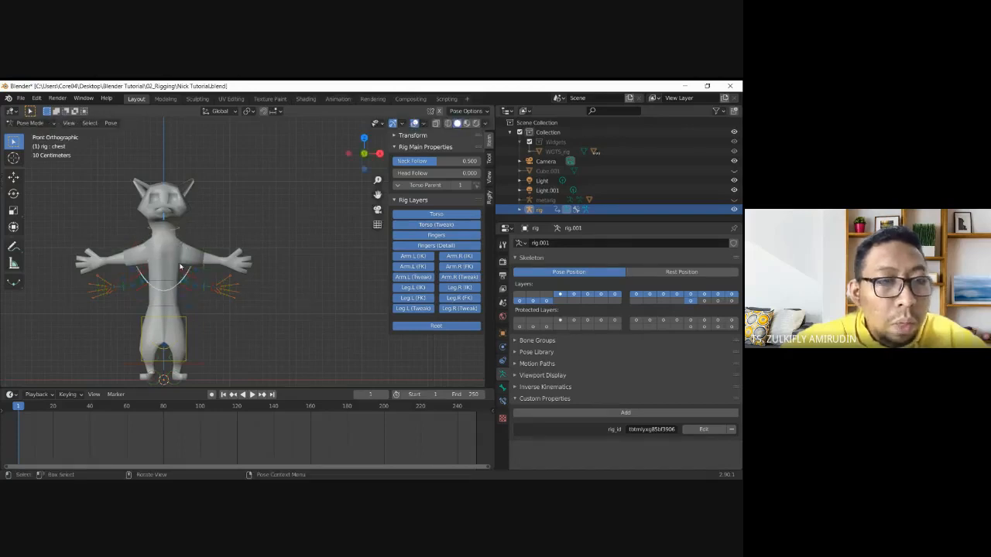
key(g)
key(z)
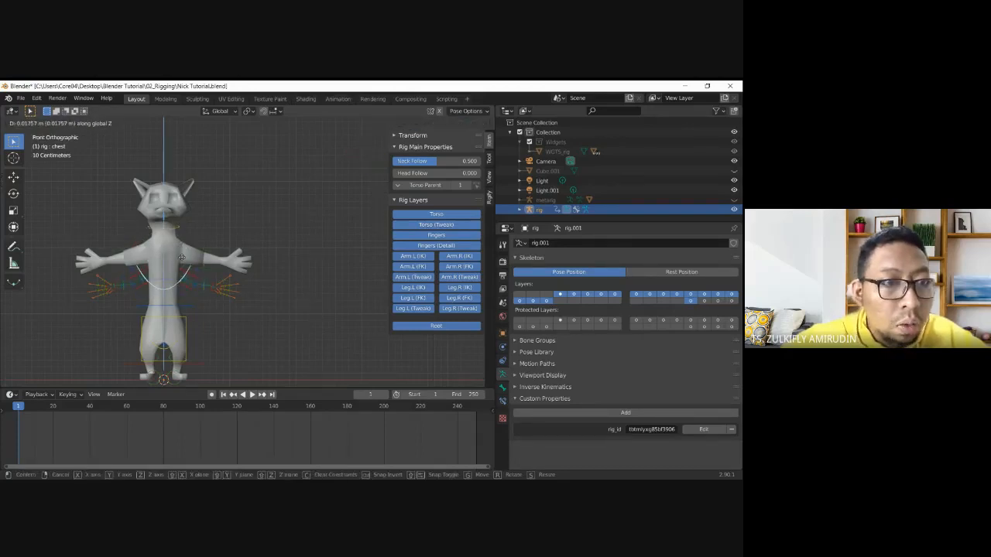
right_click(182, 242)
- Select the left arm and hand controls and try moving them with the forearm tweak control active
click(225, 288)
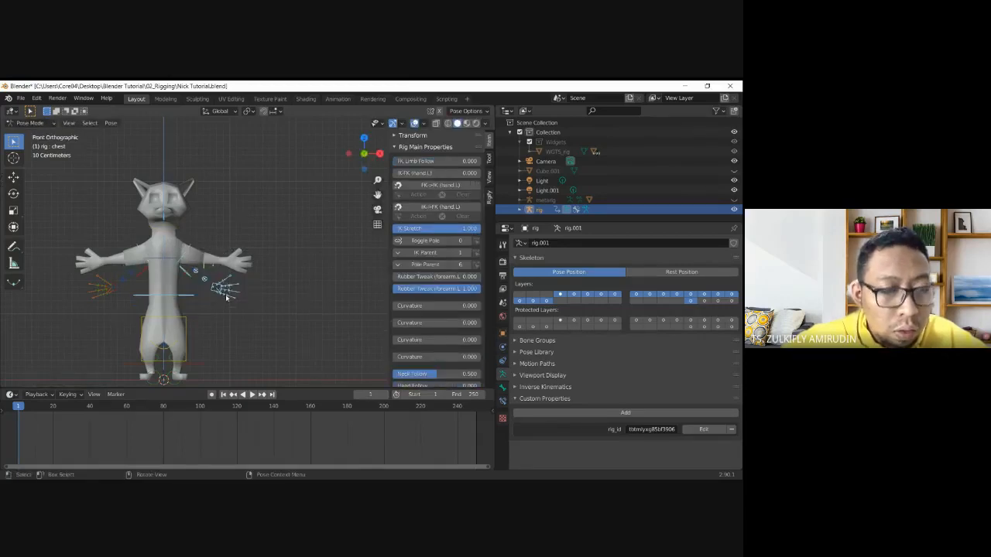
click(203, 240)
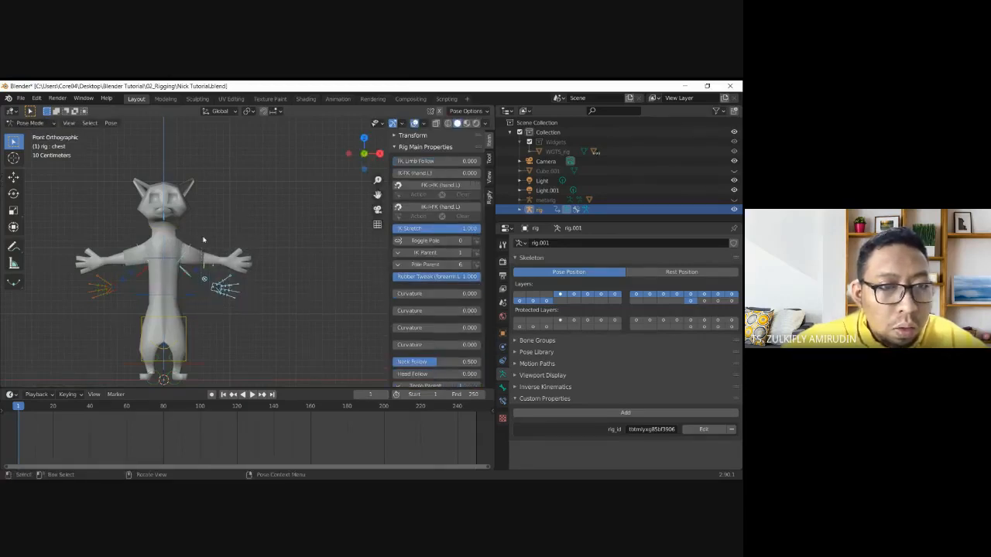
click(206, 277)
key(g)
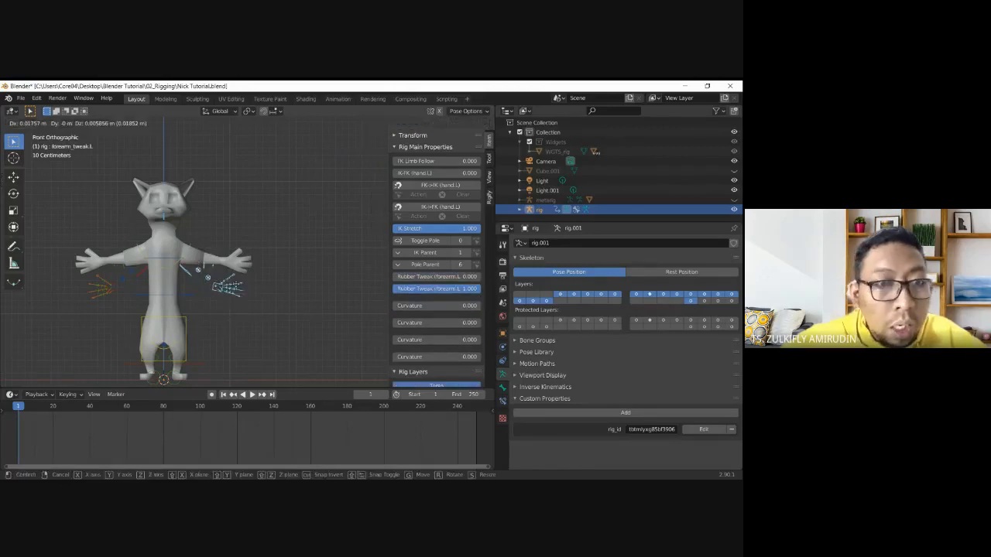
right_click(238, 276)
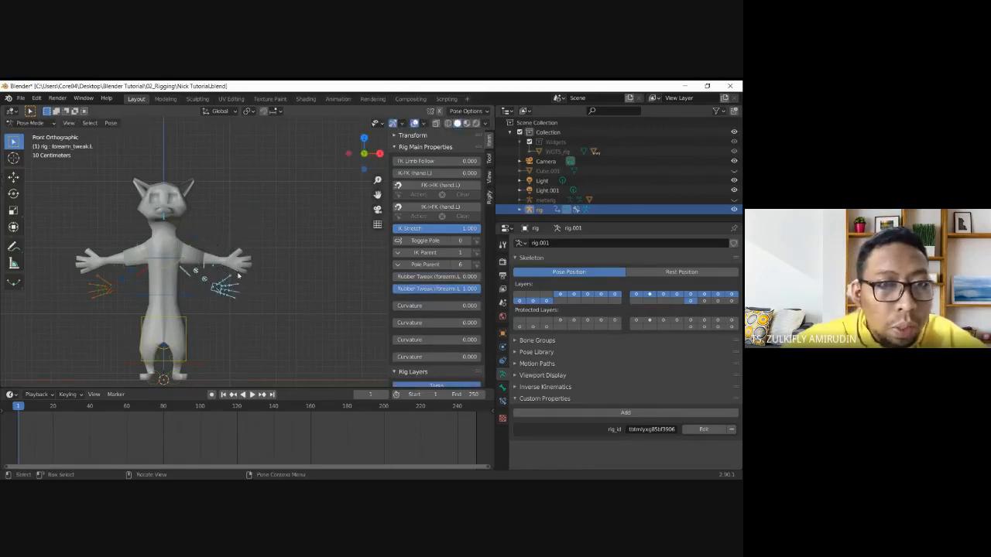
- Select the chest control and step through the undo history to reverse its upward test move
click(232, 225)
click(188, 253)
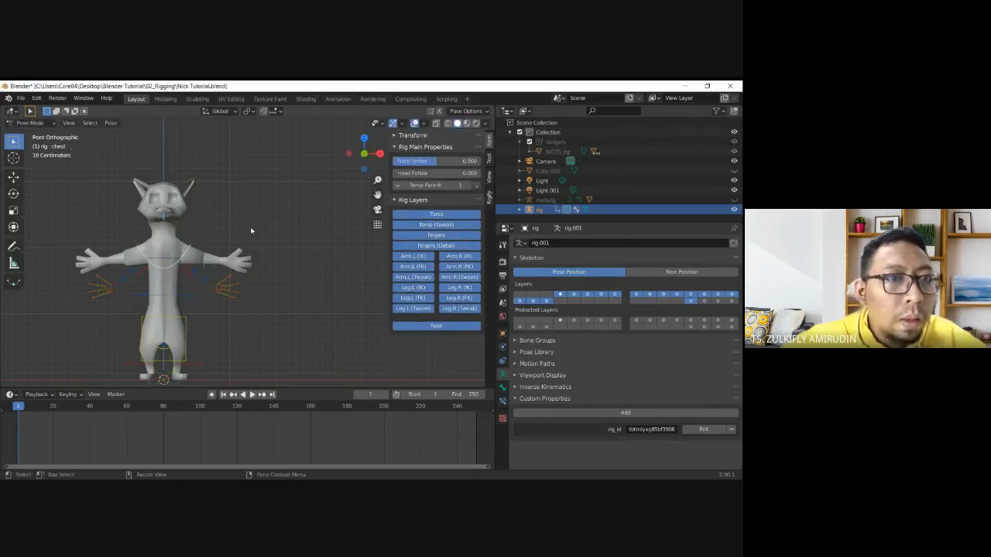
key(ctrl+z)
key(ctrl+z)
key(ctrl+z)
key(ctrl+z)
key(ctrl+z)
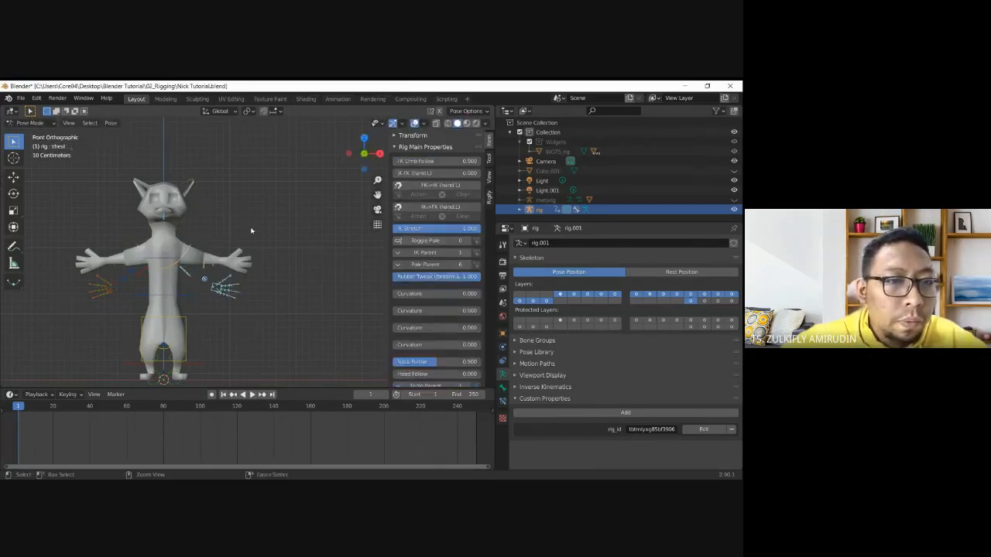
key(ctrl+shift+z)
key(ctrl+shift+z)
key(ctrl+shift+z)
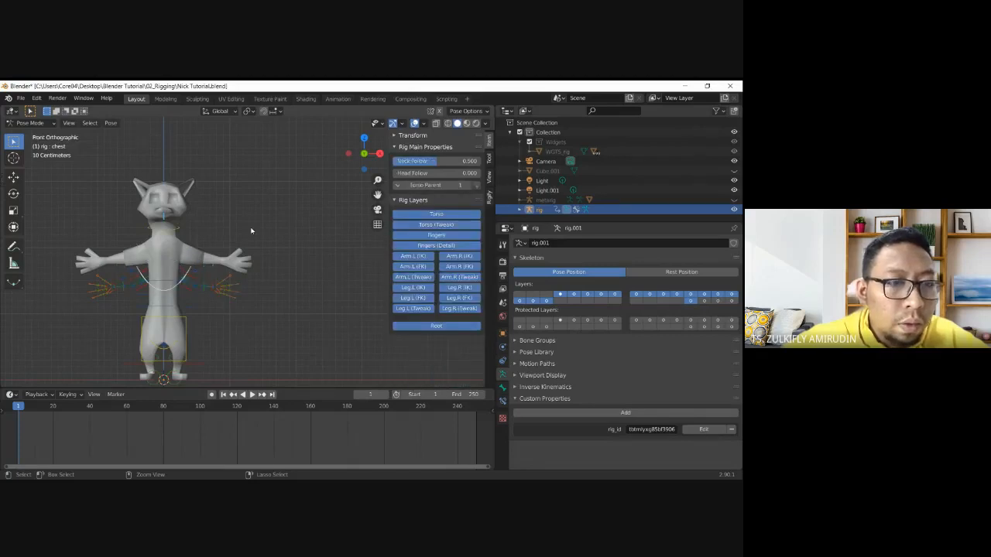
- Deselect the rig's controls and switch the rig back to Object Mode
click(222, 248)
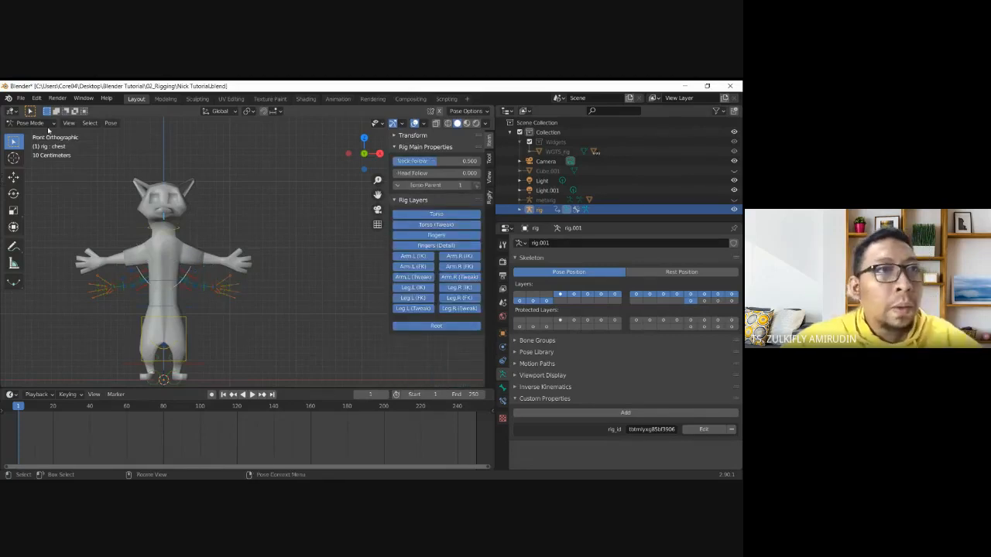
click(31, 123)
click(39, 132)
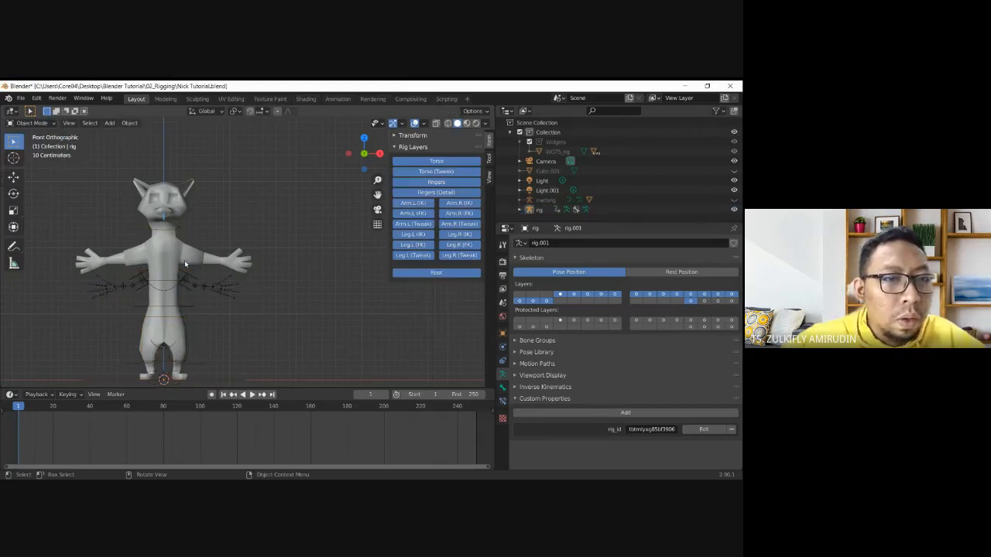
- Parent the cat mesh to the generated rig using Armature Deform With Automatic Weights
click(196, 273)
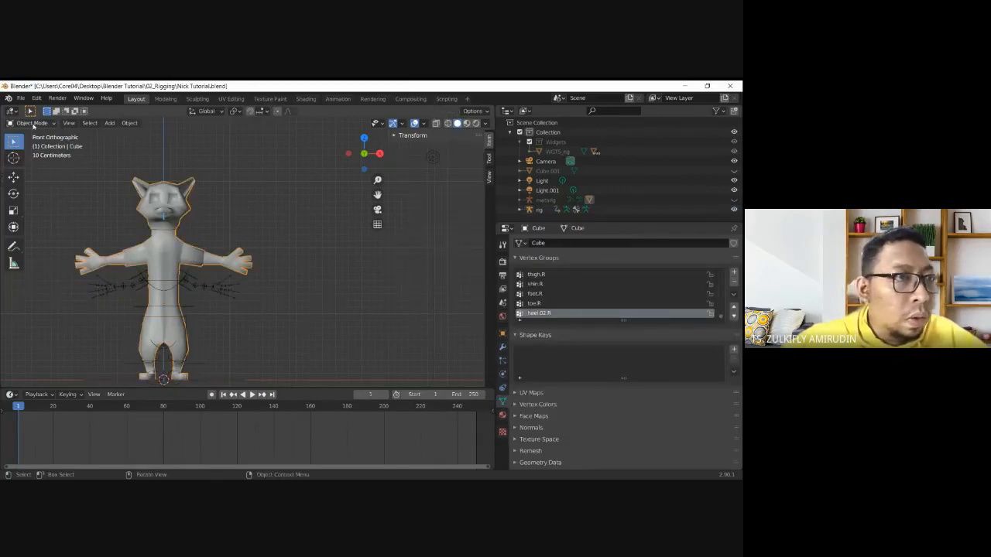
click(191, 278)
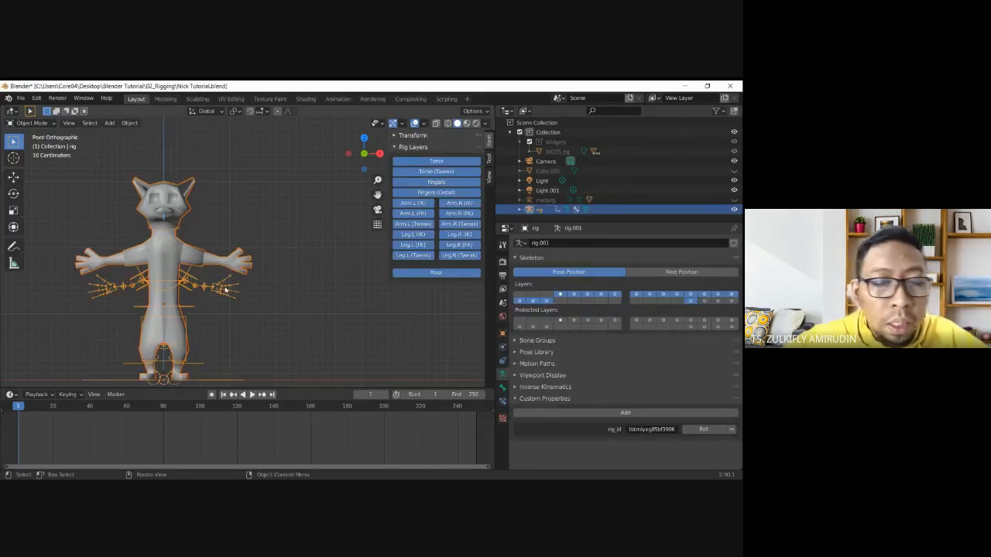
key(ctrl+p)
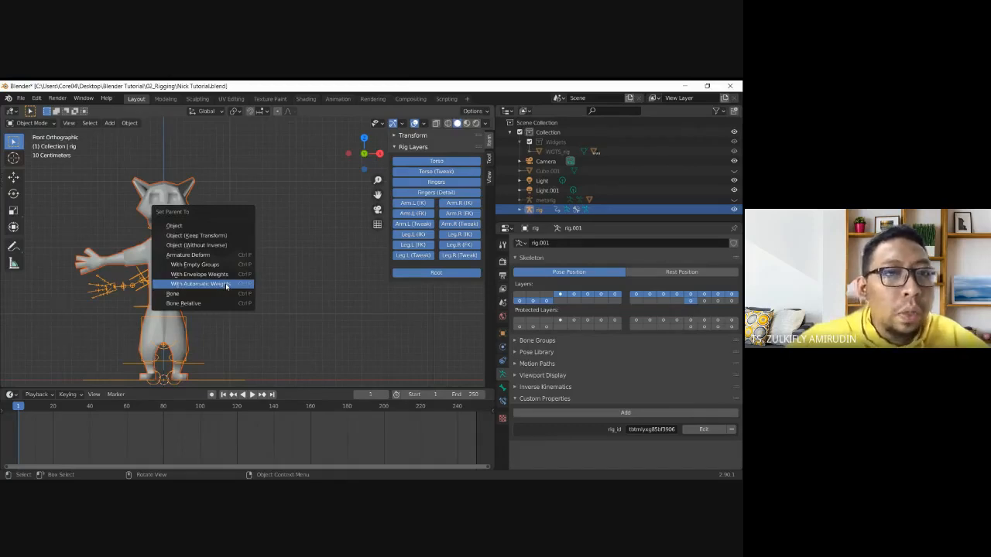
click(227, 285)
click(241, 293)
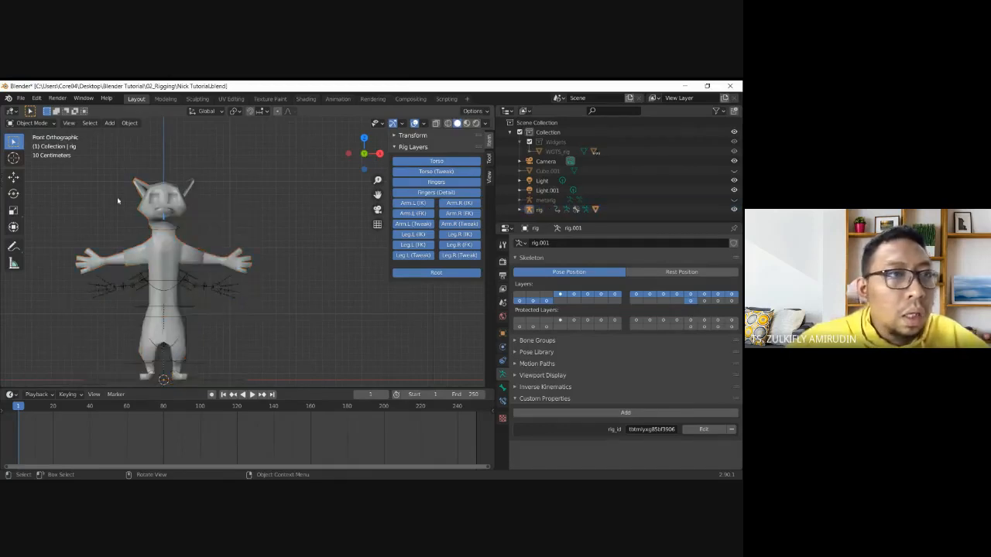
- Select only the generated rig and switch it from Object Mode to Pose Mode
click(30, 124)
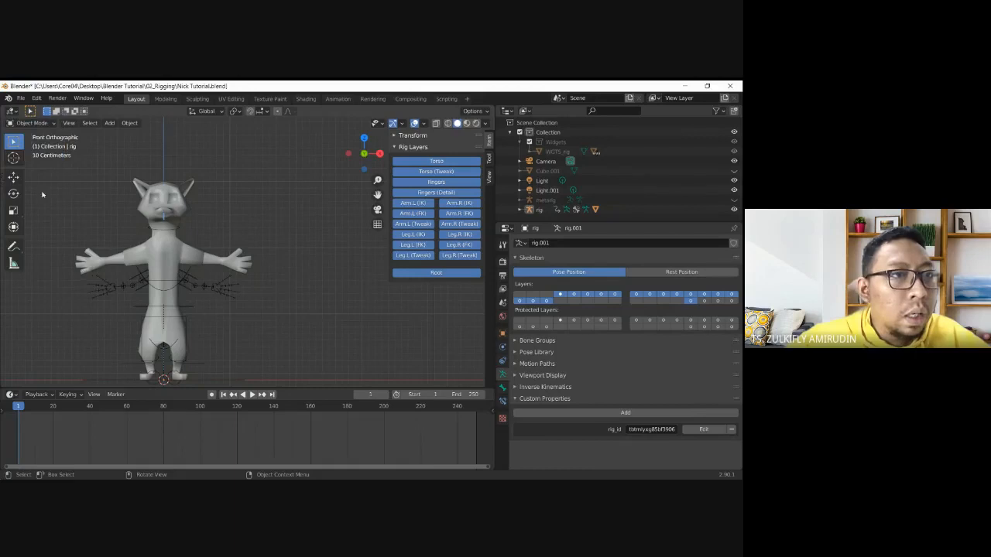
click(106, 302)
click(29, 123)
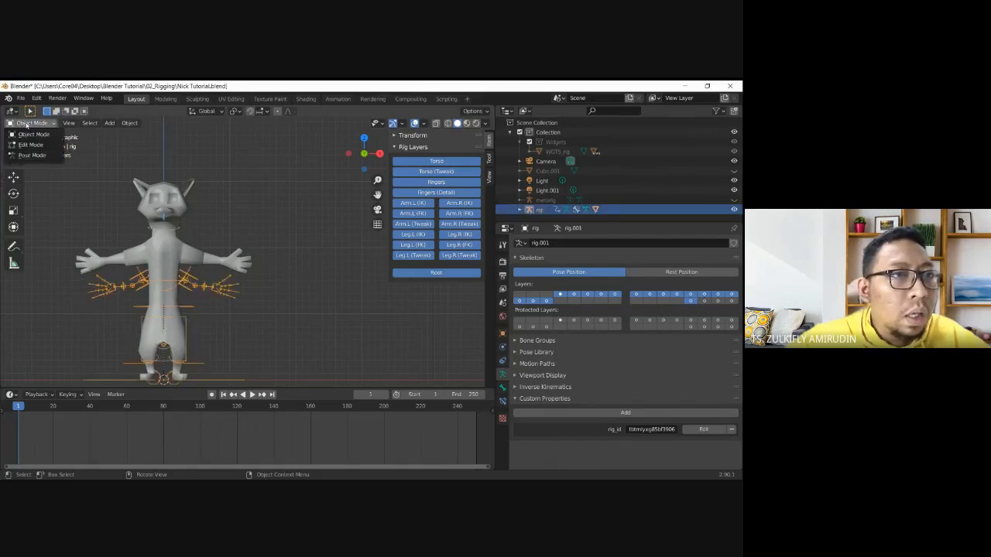
click(106, 252)
click(109, 264)
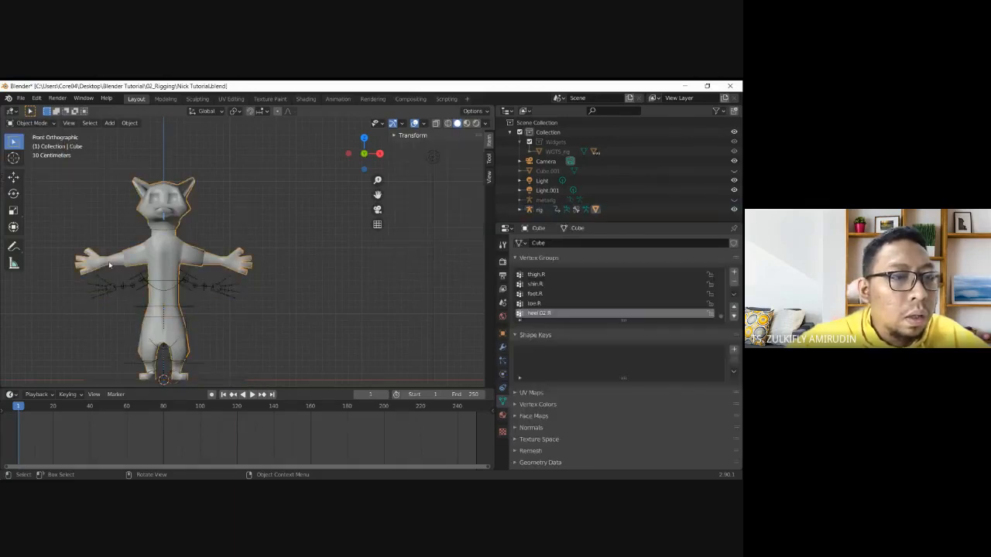
click(31, 123)
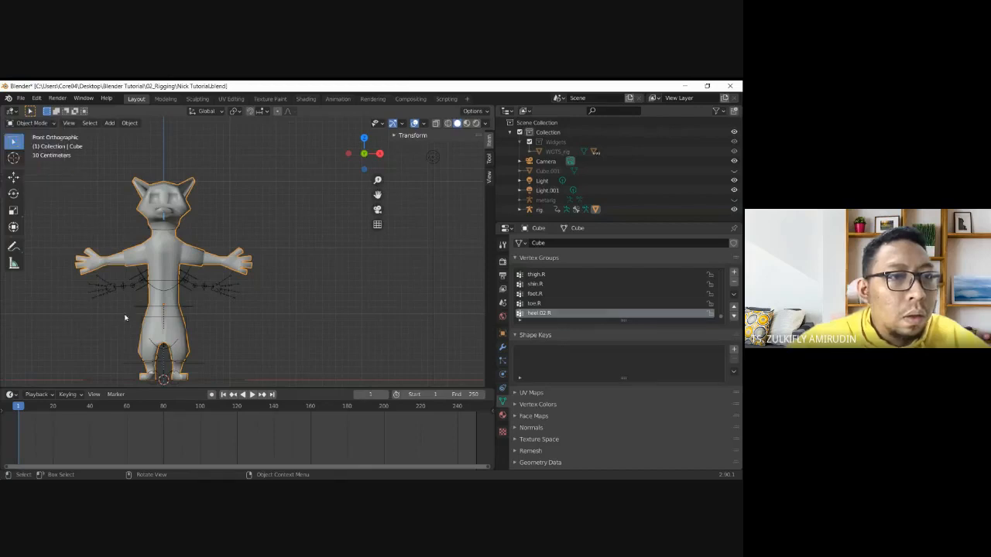
click(110, 291)
click(35, 123)
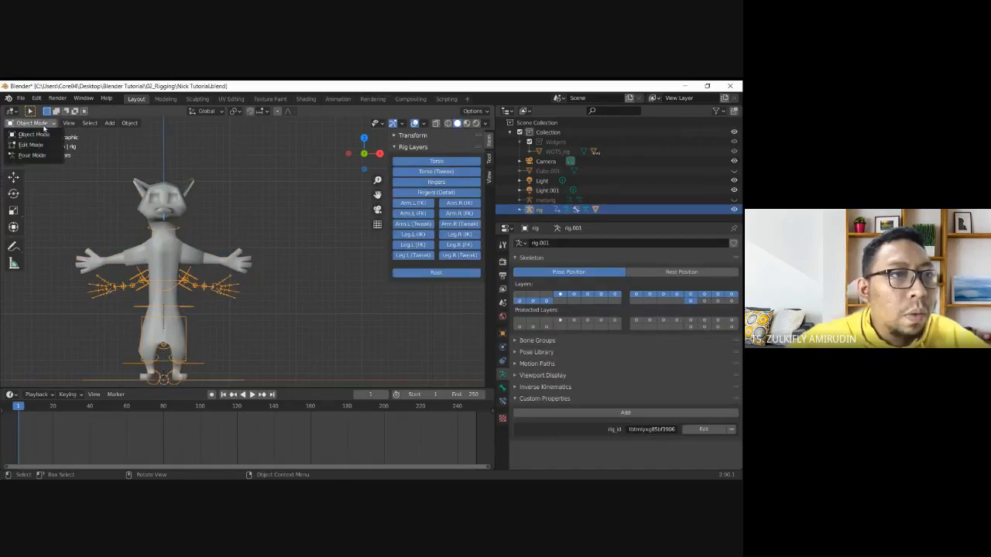
click(27, 154)
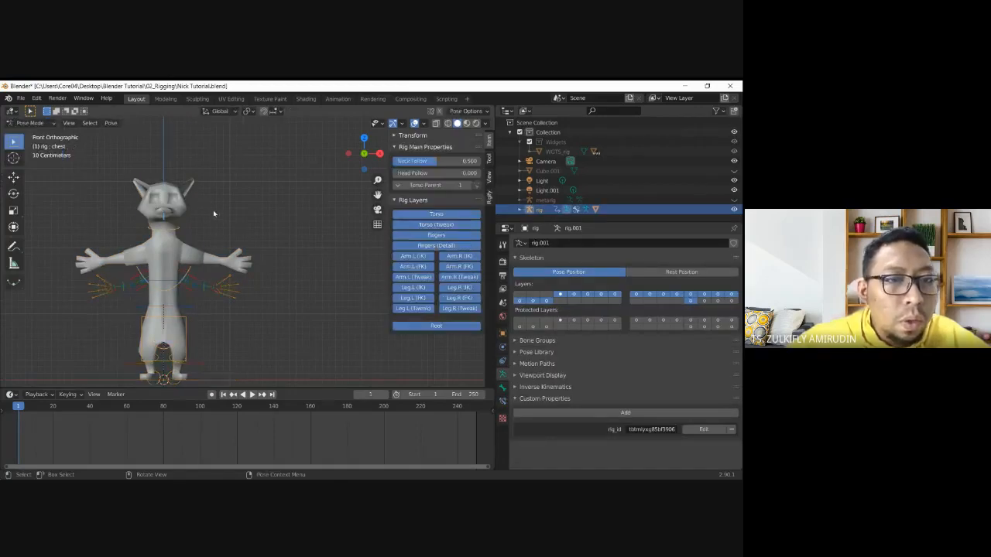
- Test the mesh deformation by moving the middle spine control and the hips control, undoing both moves
click(187, 308)
key(g)
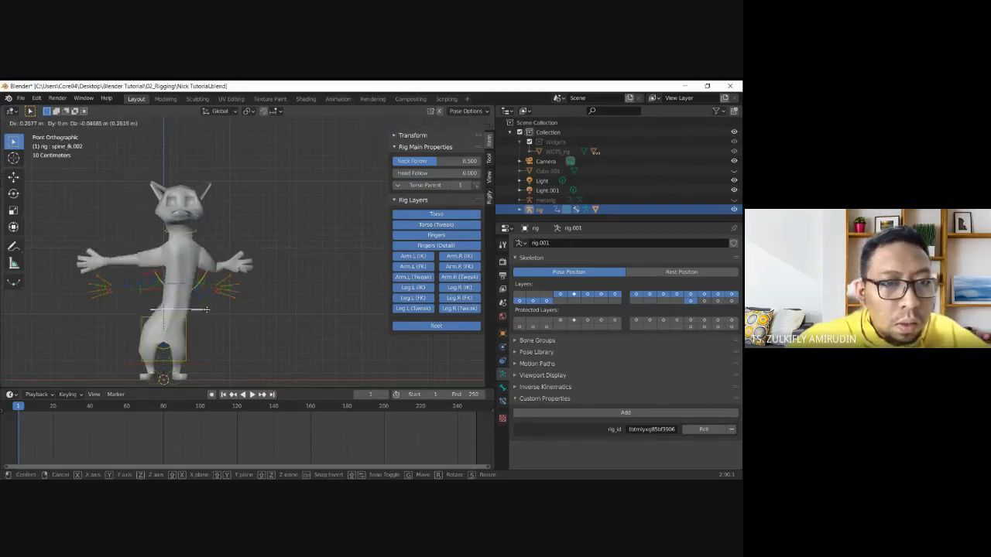
right_click(191, 336)
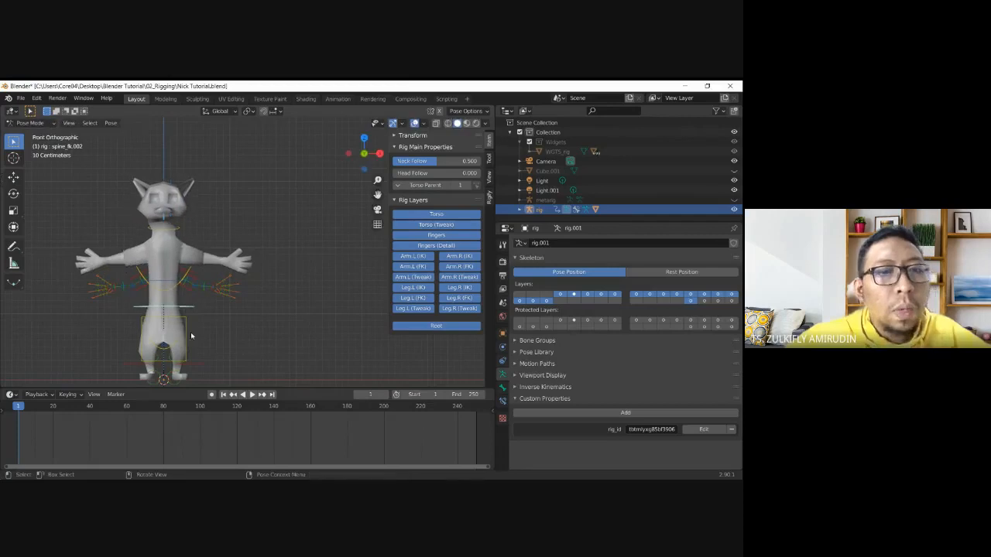
click(169, 352)
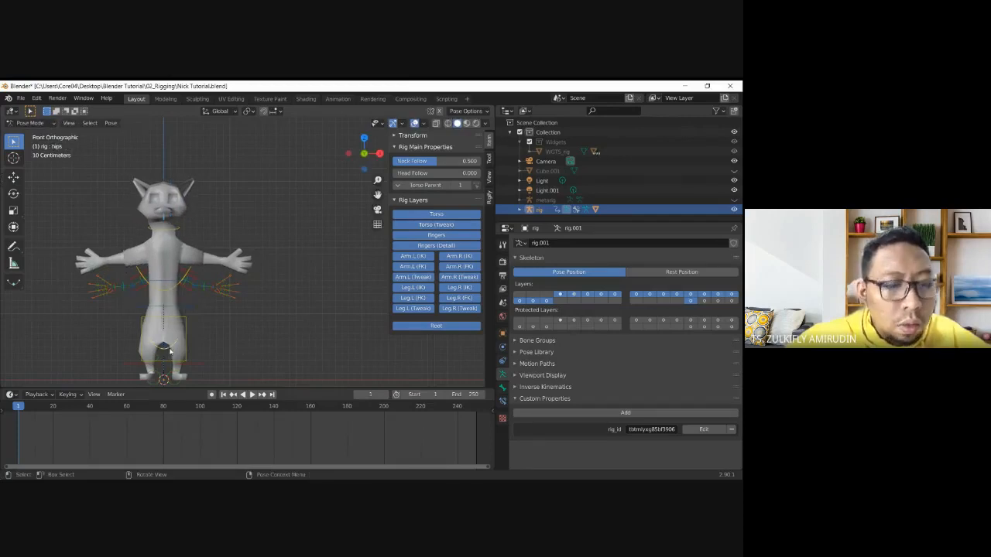
key(g)
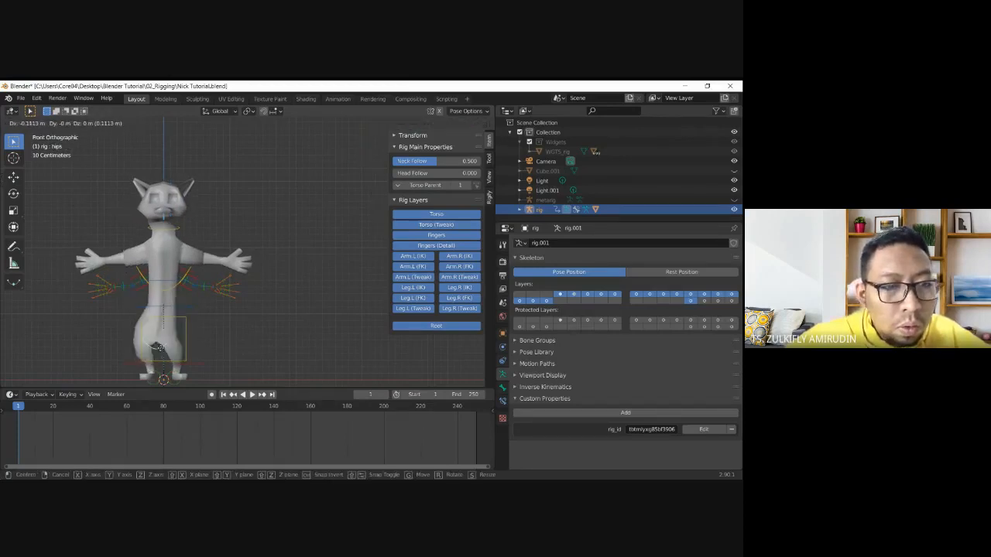
click(192, 352)
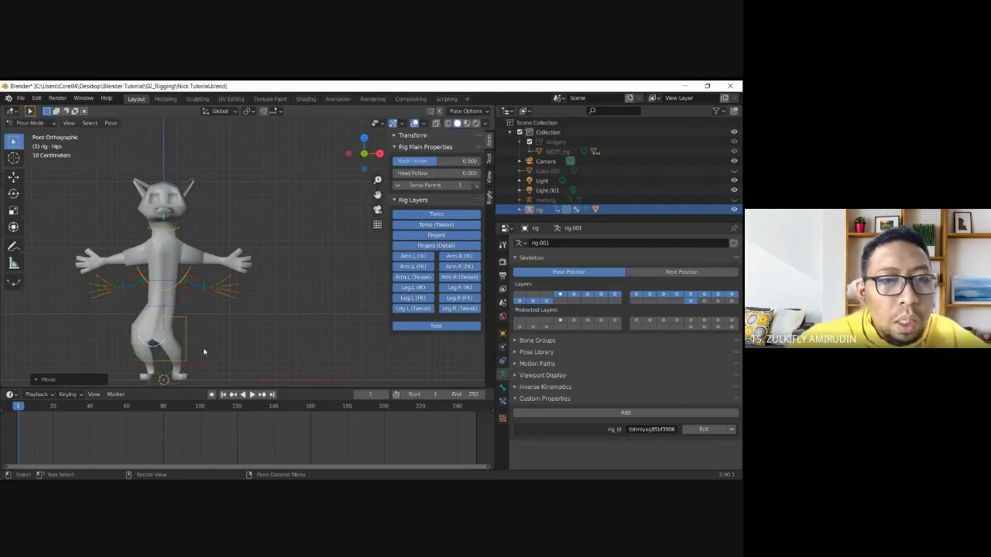
key(ctrl+z)
- Select the rig's chest control and try moving it to test the torso deformation, cancelling the move
middle_drag(239, 346, 155, 325)
drag(352, 164, 334, 124)
scroll(296, 261, up, 2)
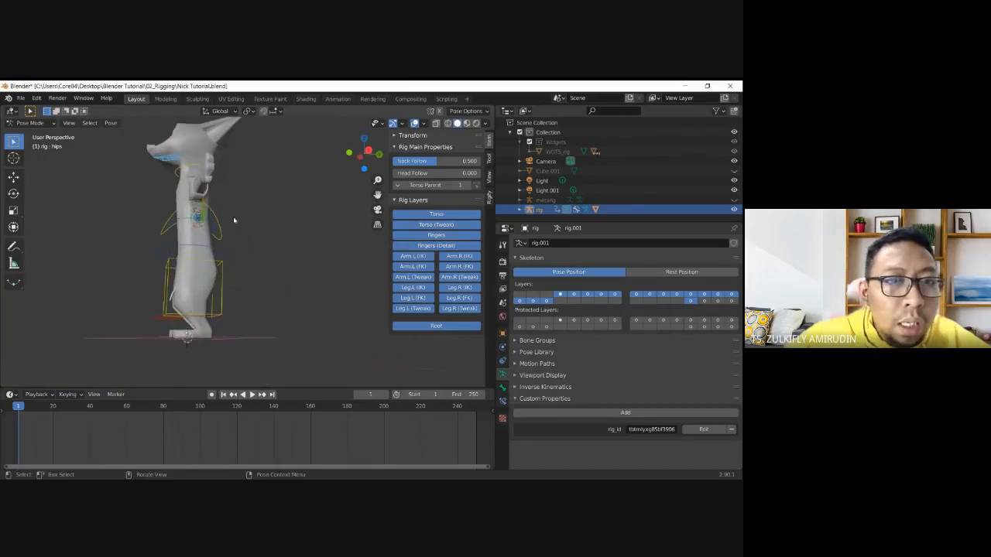
key(KP_1)
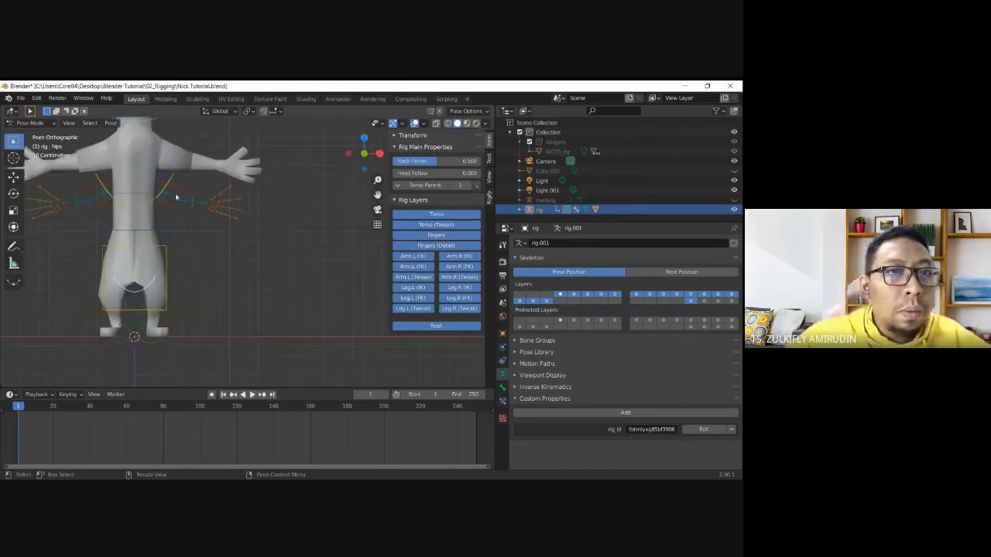
click(171, 181)
scroll(246, 212, down, 2)
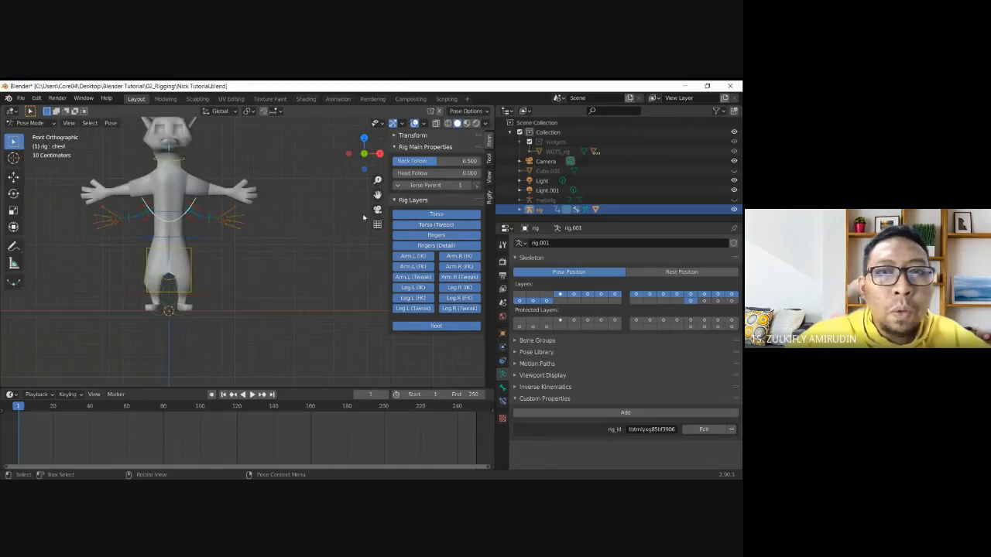
drag(377, 194, 380, 226)
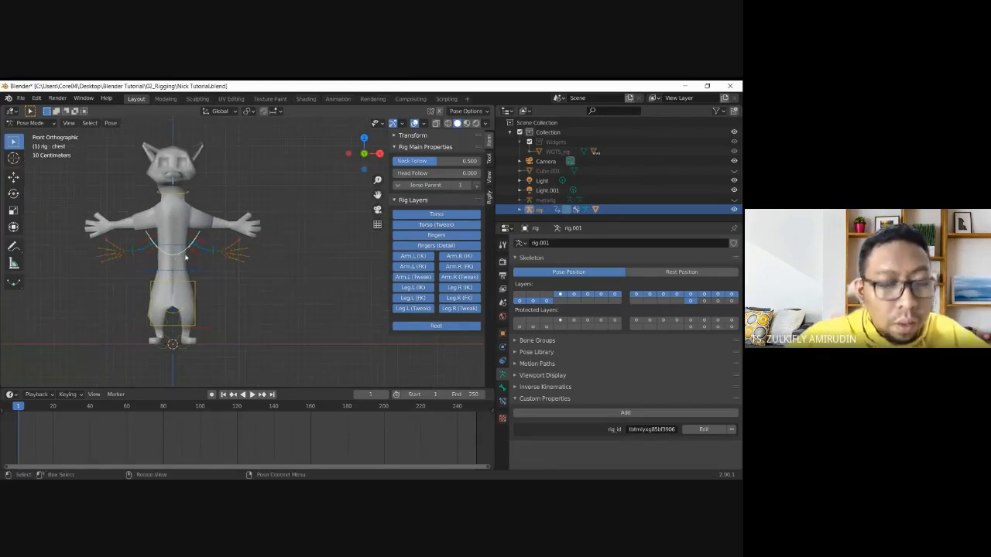
key(g)
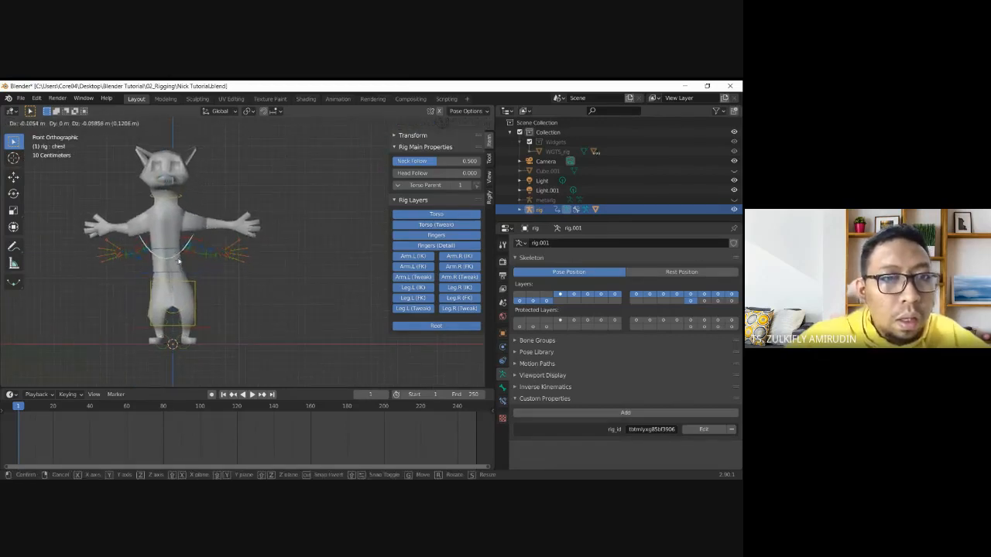
right_click(185, 197)
- Select the head control at the neck and try rotating it to test the head deformation, cancelling the rotation
click(182, 196)
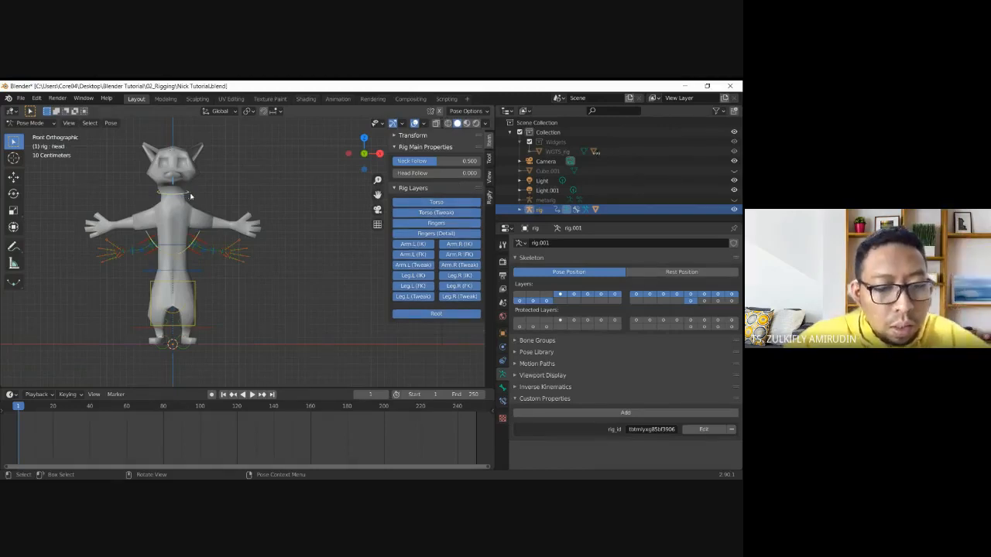
key(r)
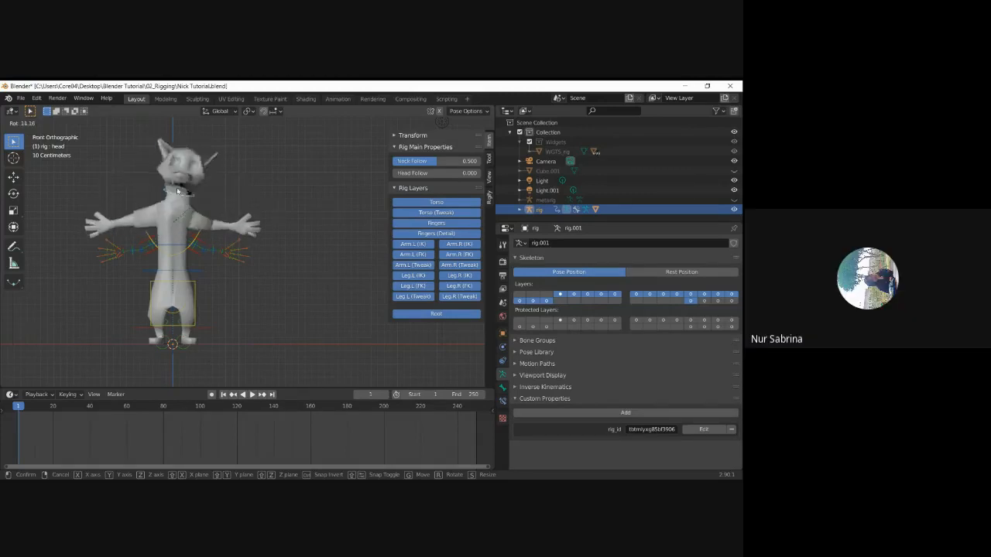
right_click(198, 200)
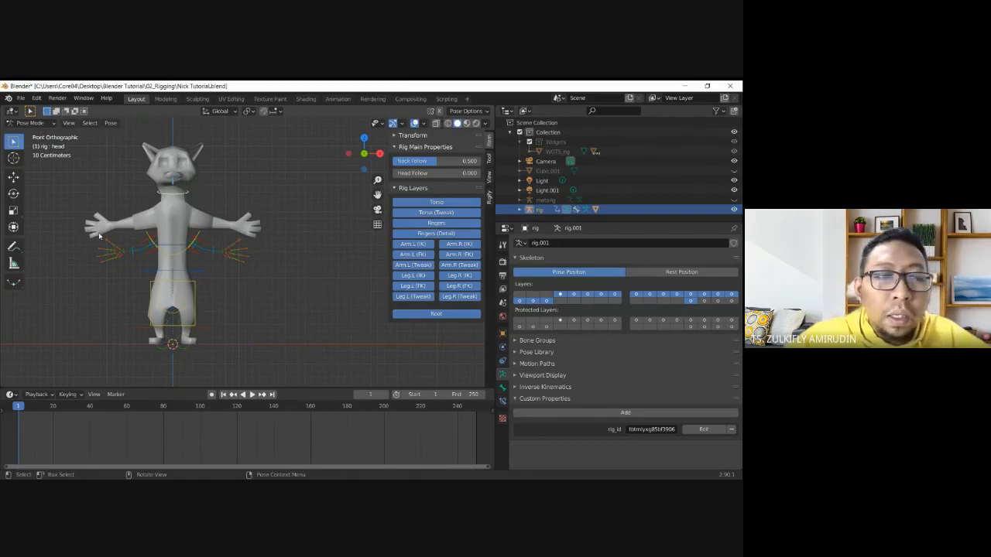
- Switch the cat mesh to Weight Paint mode, activate the Blur tool and open its brush choices
click(31, 123)
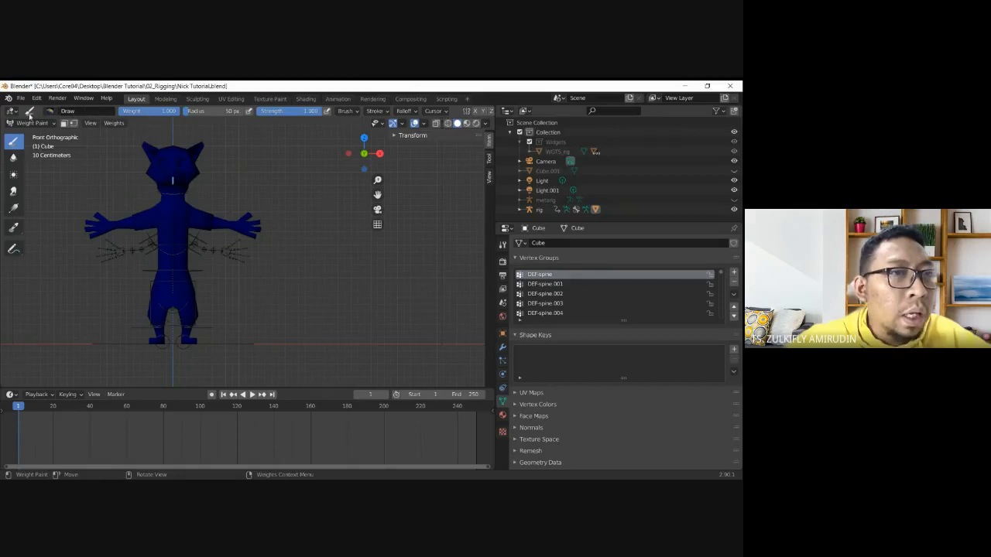
click(130, 109)
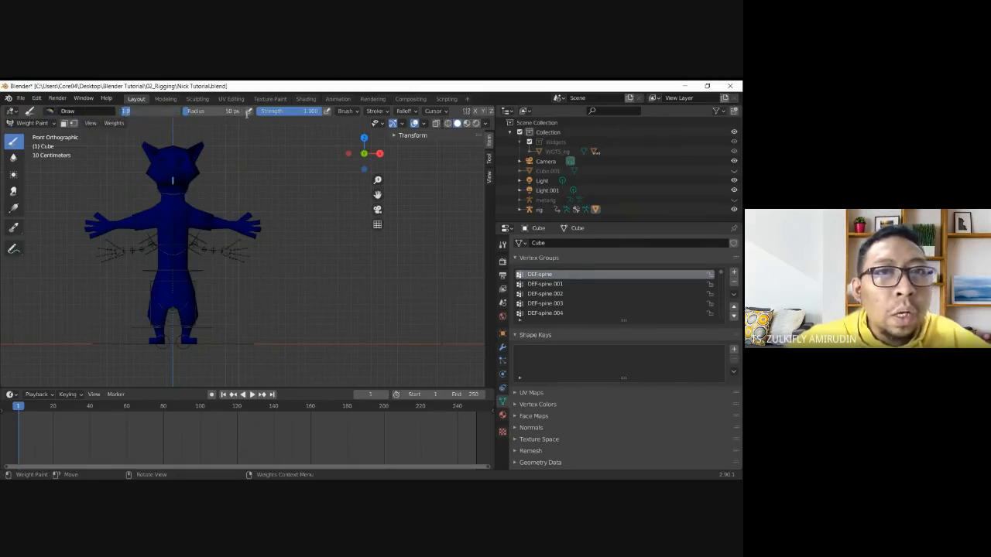
click(13, 159)
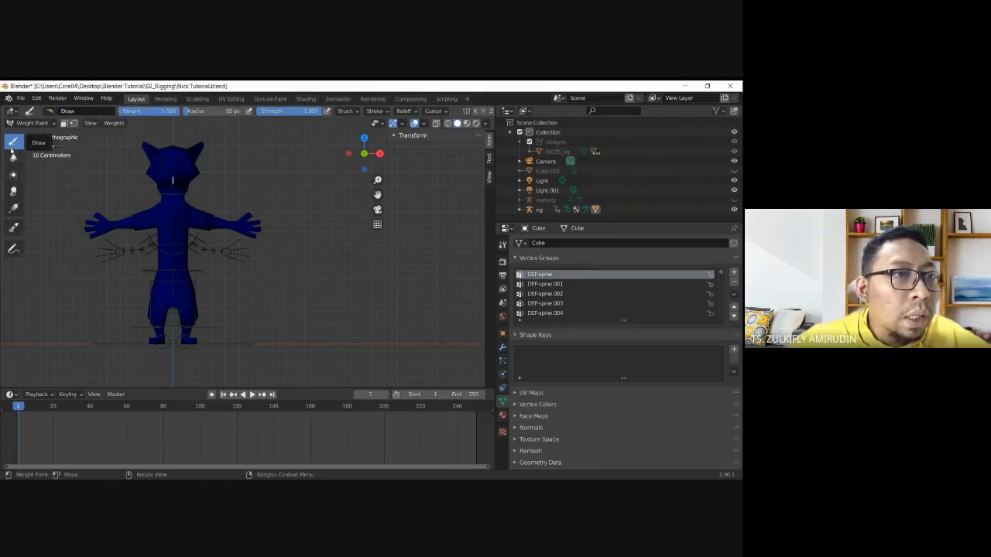
click(12, 158)
click(12, 157)
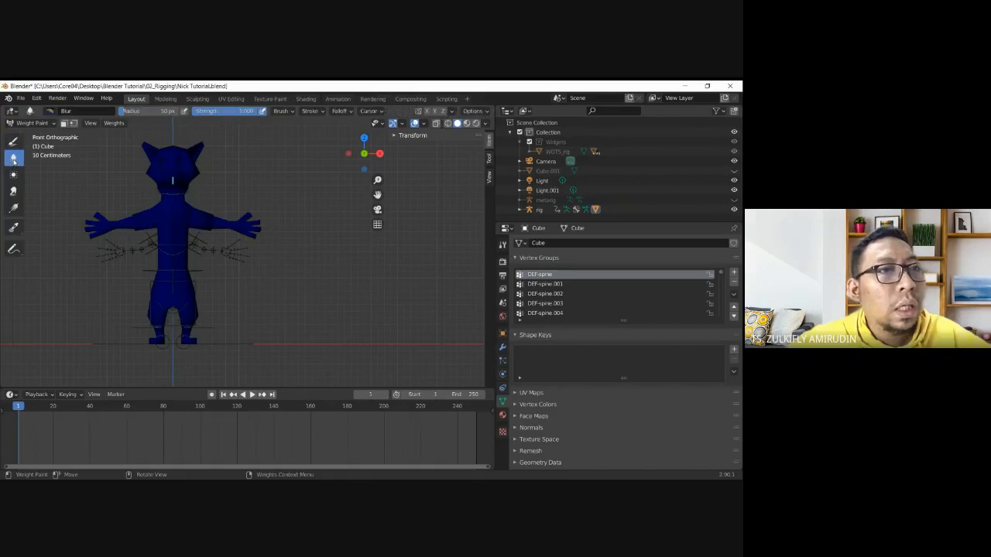
click(47, 113)
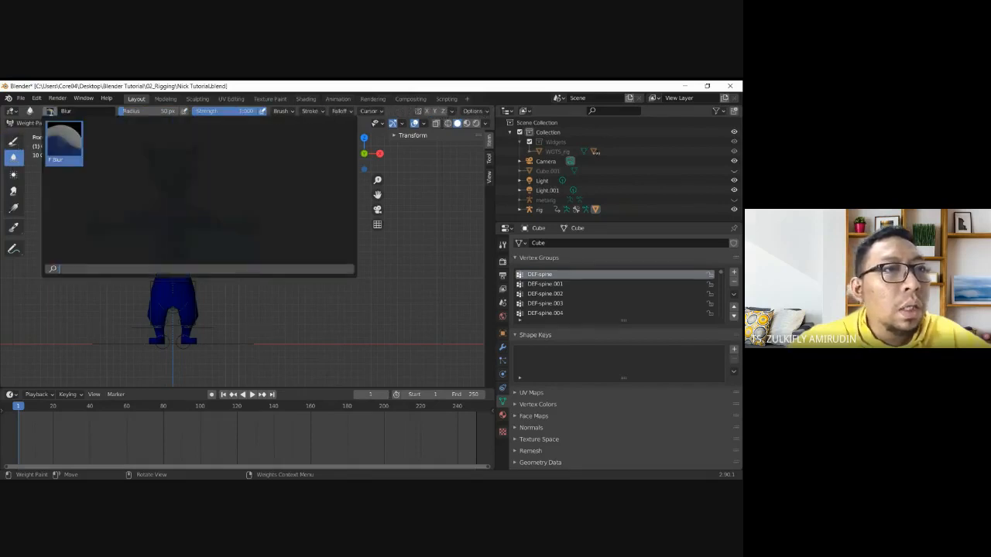
- Activate the Draw tool with the Add brush and try a short stroke over the cat's chin
click(13, 144)
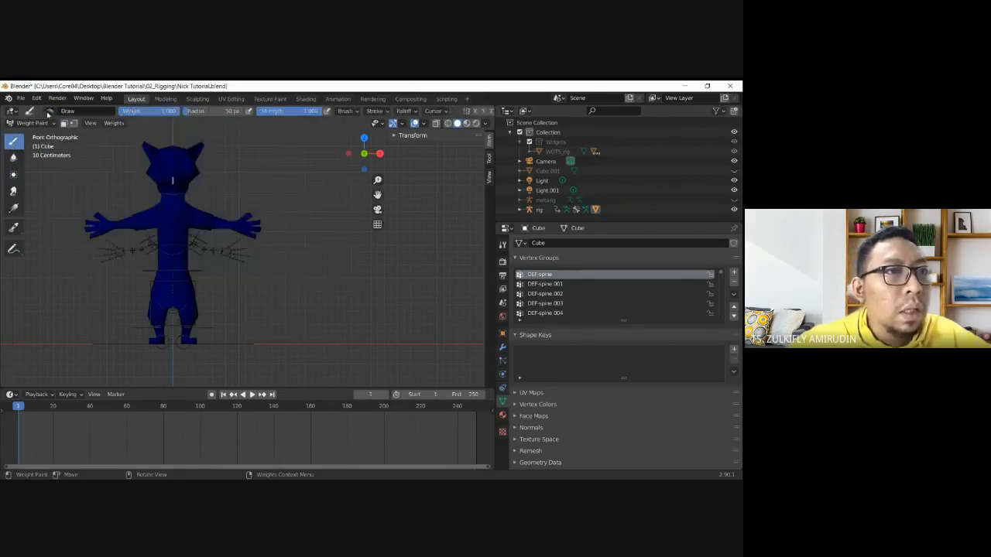
click(49, 111)
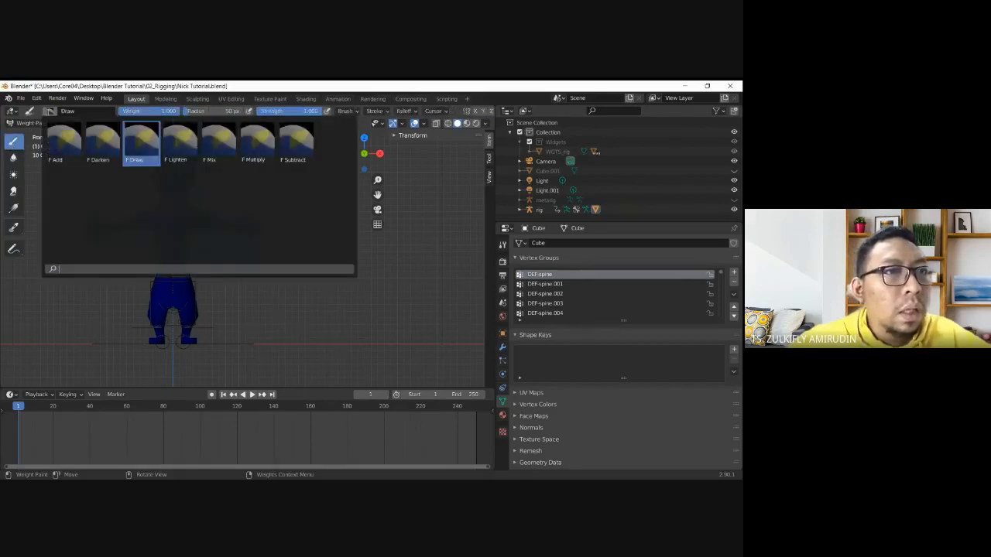
click(60, 141)
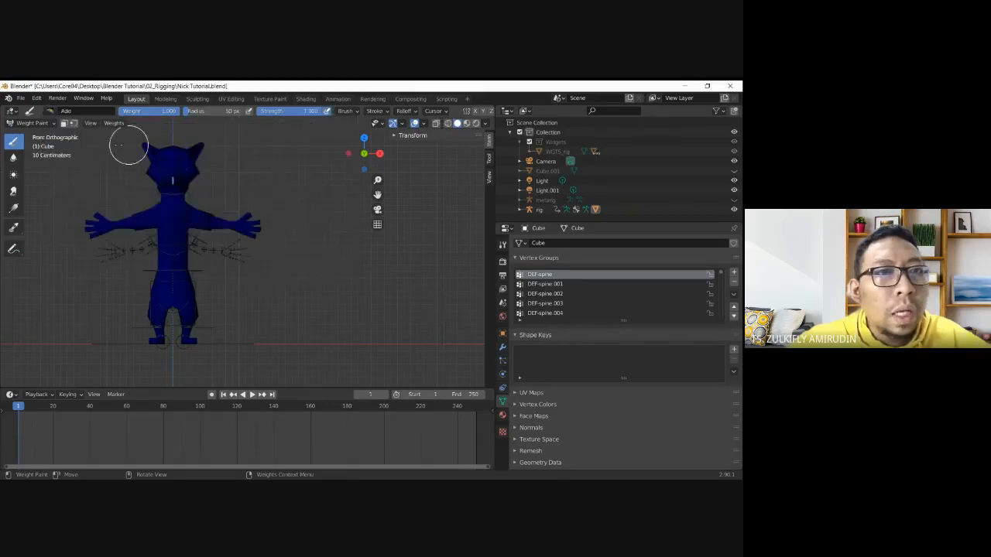
mouse_move(172, 190)
mouse_down()
mouse_move(160, 162)
mouse_move(142, 161)
mouse_move(170, 160)
mouse_move(177, 170)
mouse_move(142, 150)
mouse_move(162, 165)
mouse_move(200, 153)
mouse_move(139, 186)
mouse_move(163, 175)
mouse_up()
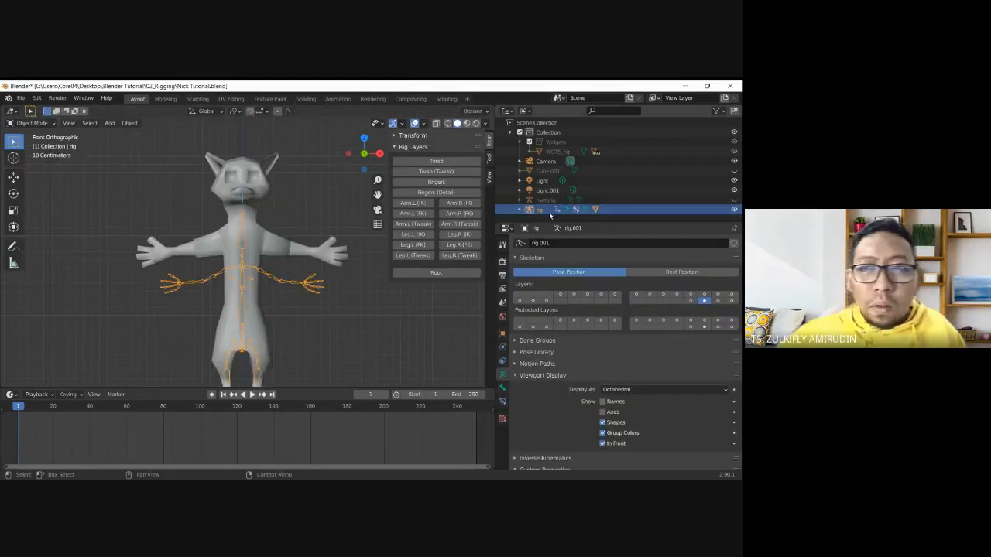
- Delete the generated rig, then select the hidden metarig and make it visible again
click(529, 210)
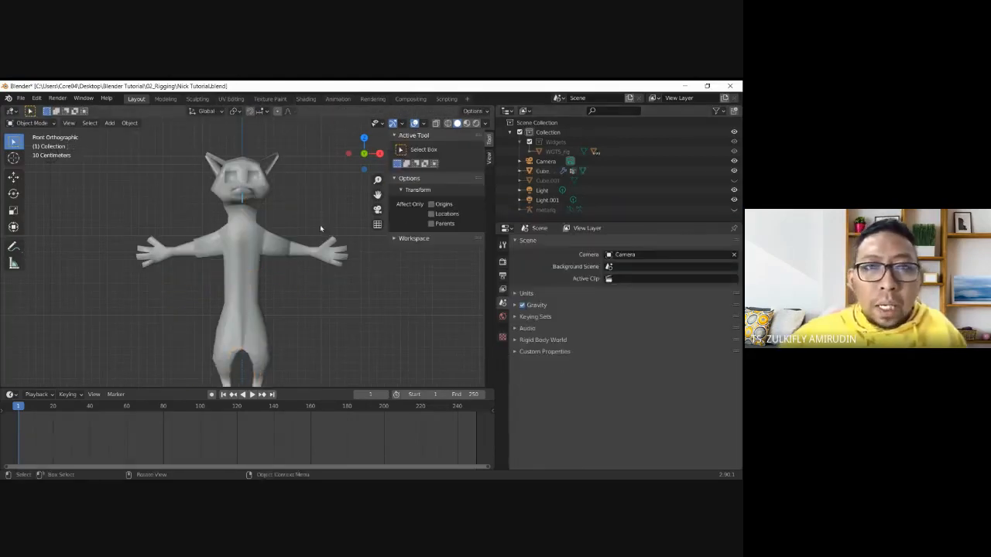
click(532, 210)
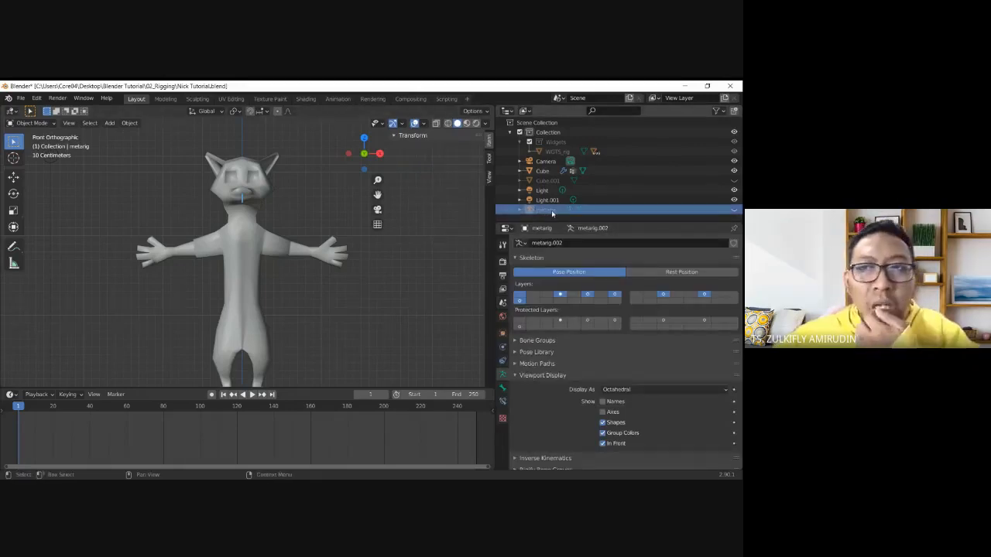
click(734, 210)
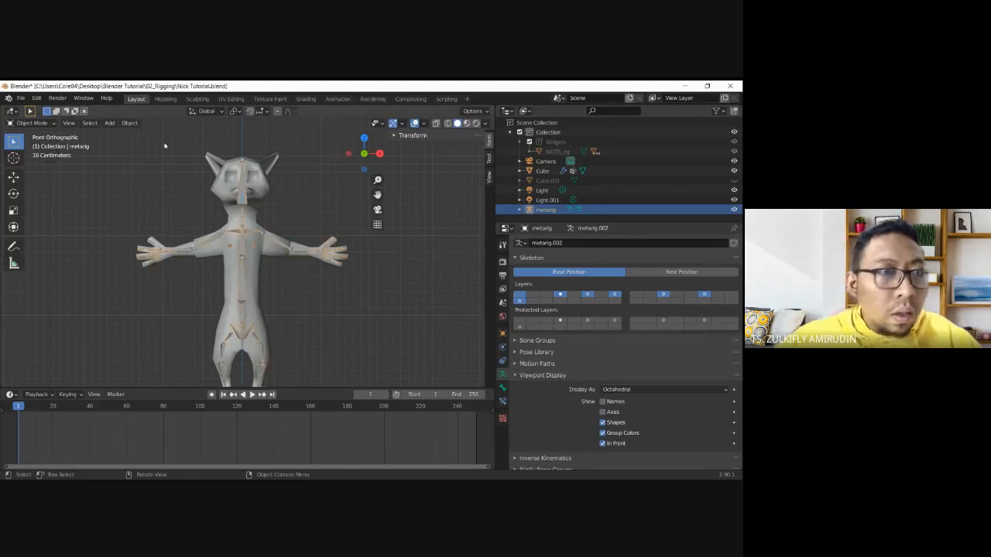
- Switch the metarig to Pose Mode and try rotating the head bone to test the head deformation, cancelling the rotation
click(31, 123)
click(35, 155)
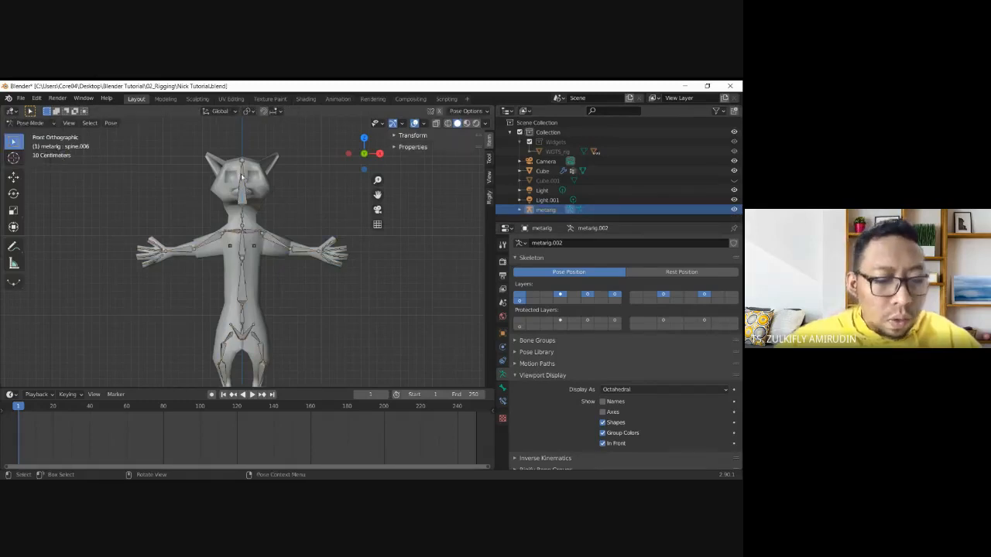
click(240, 172)
key(r)
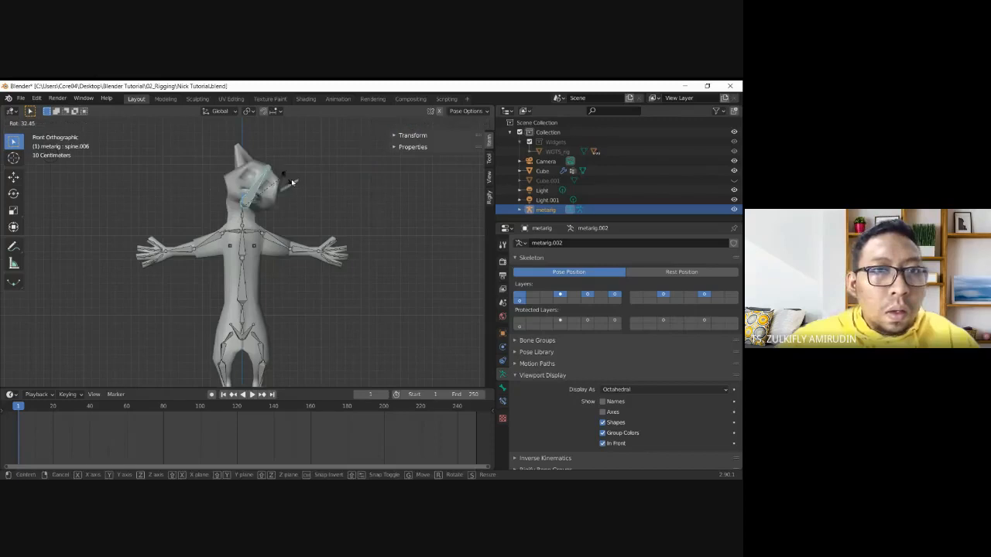
key(Escape)
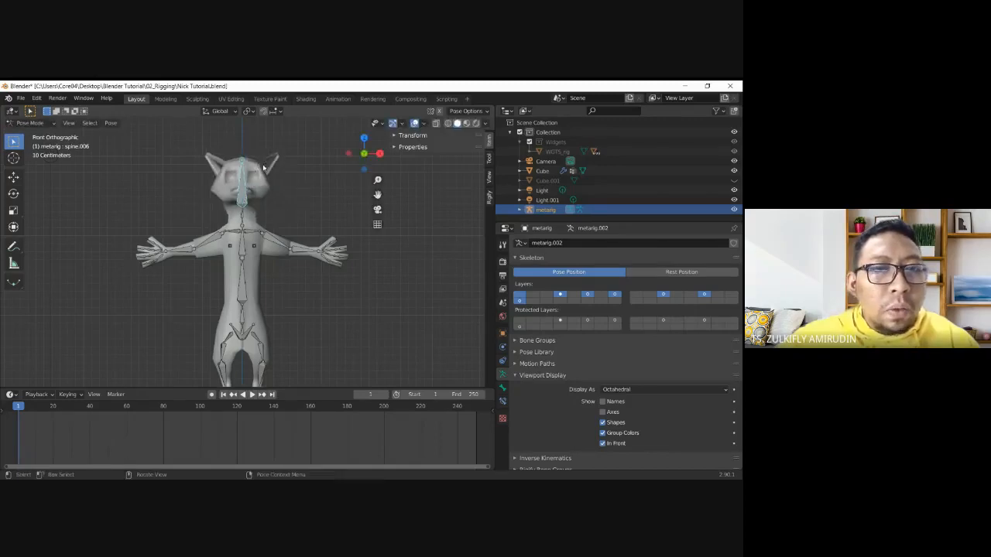
- Rotate the upper_arm.L bone upward to raise the cat's left arm
click(279, 241)
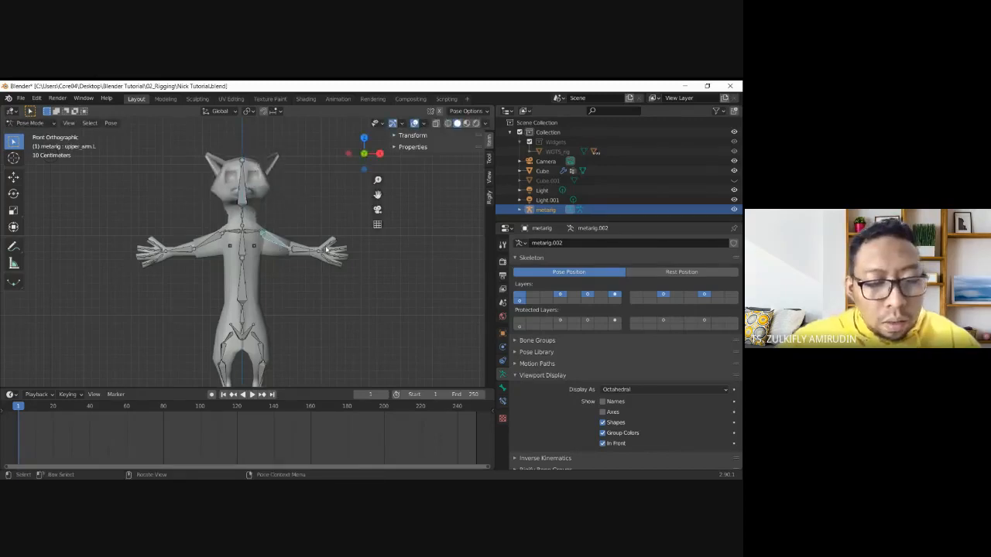
key(r)
click(328, 193)
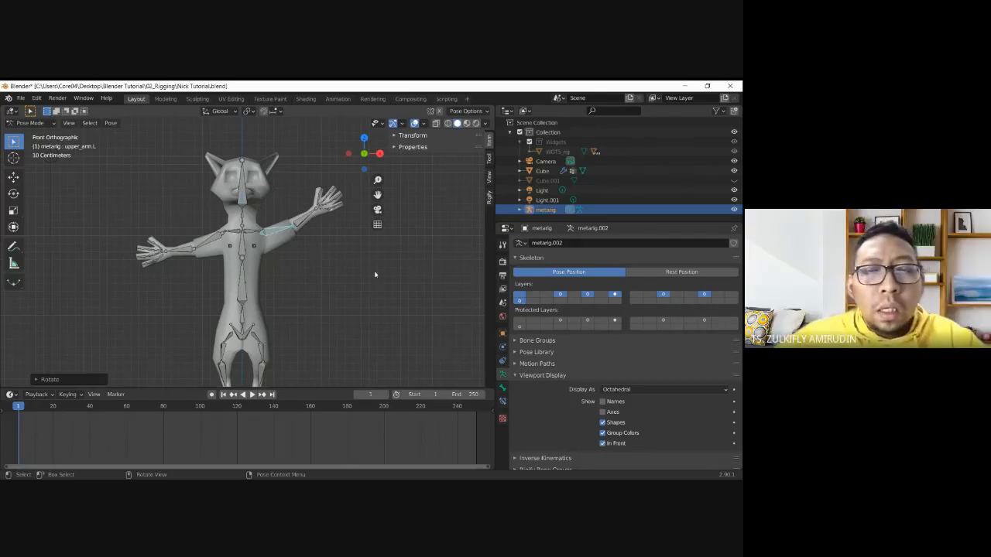
- Rotate the tip bone of the left index finger forward in the top view to test the finger's deformation
drag(377, 195, 301, 234)
scroll(263, 253, up, 2)
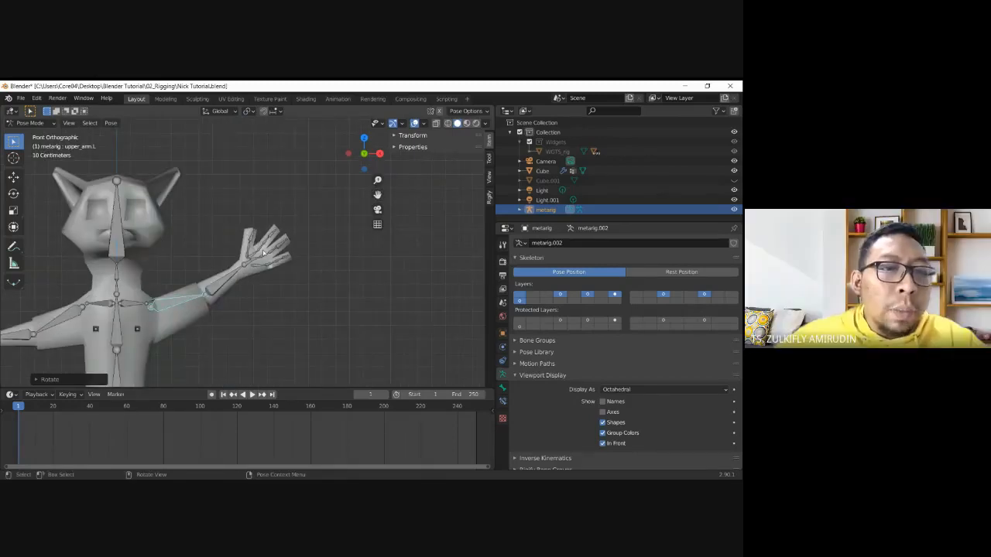
scroll(263, 252, up, 2)
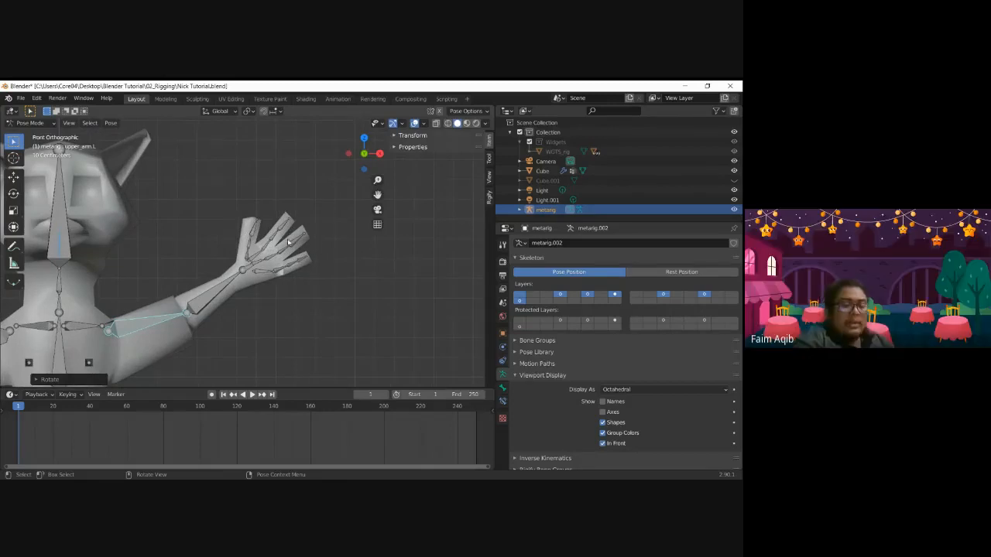
scroll(301, 248, up, 2)
middle_drag(301, 248, 373, 277)
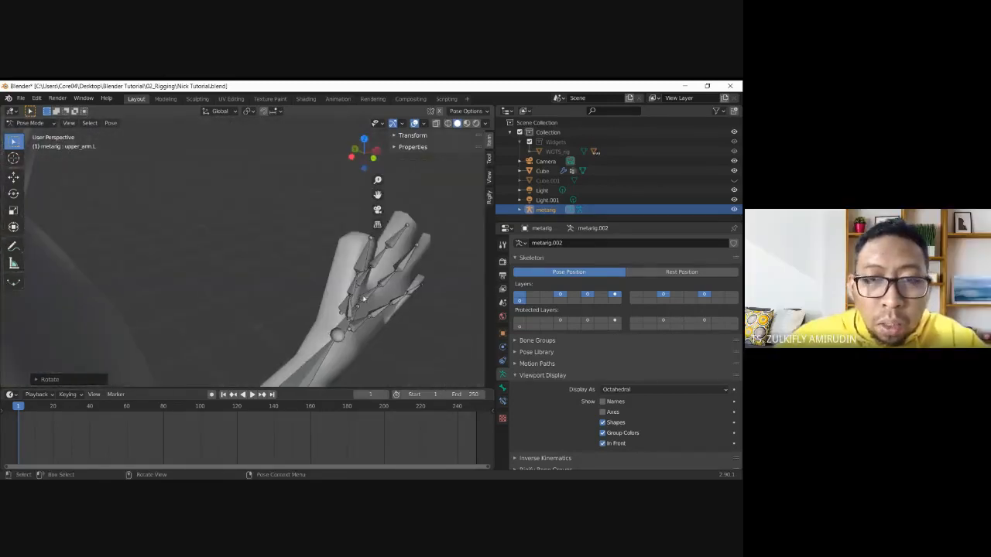
click(401, 239)
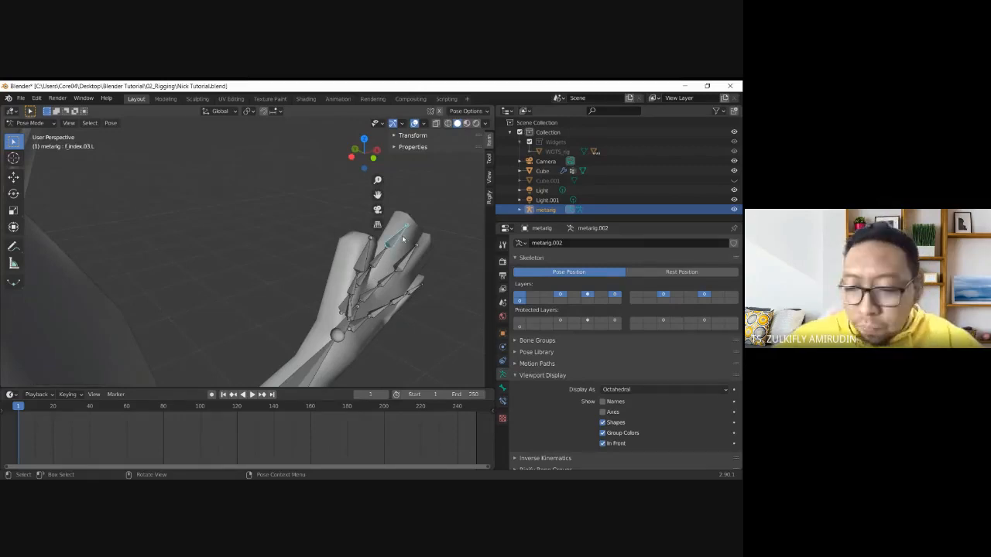
key(KP_7)
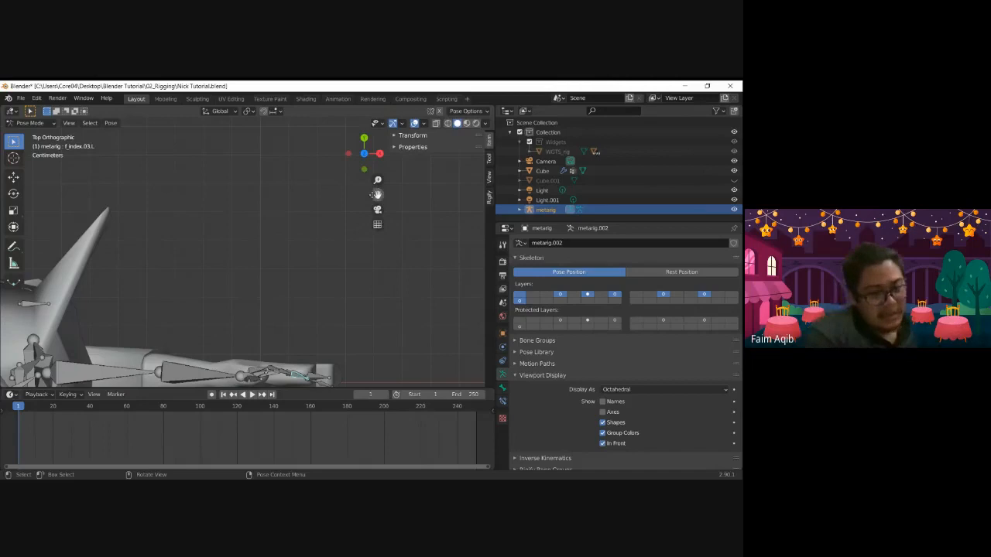
drag(369, 150, 354, 47)
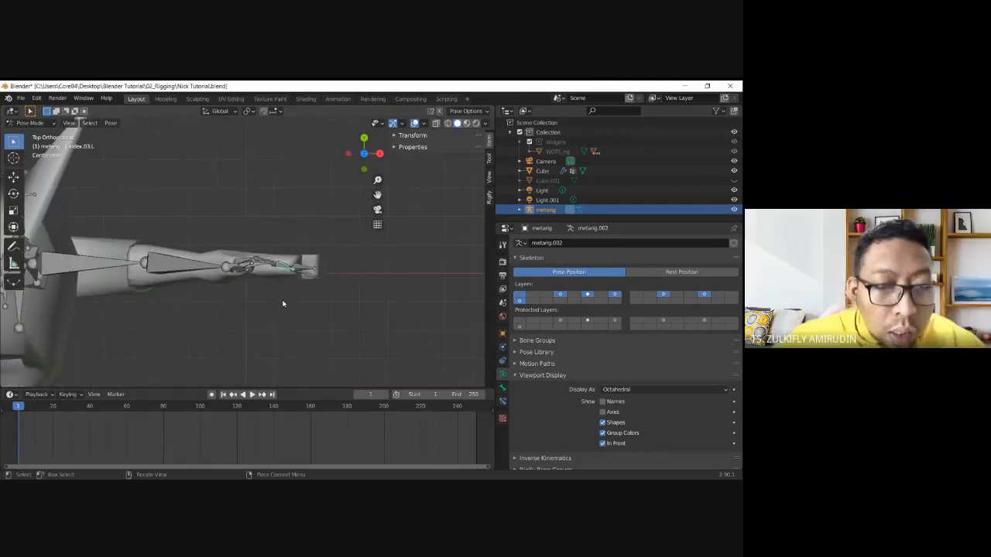
key(r)
click(217, 314)
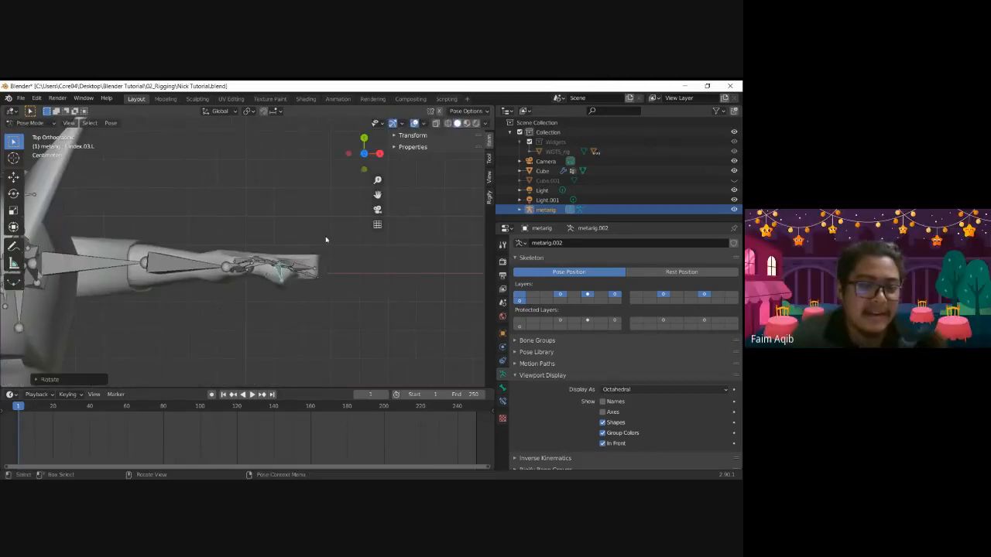
- Rotate the tip bone of the left middle finger forward in the top view
click(314, 270)
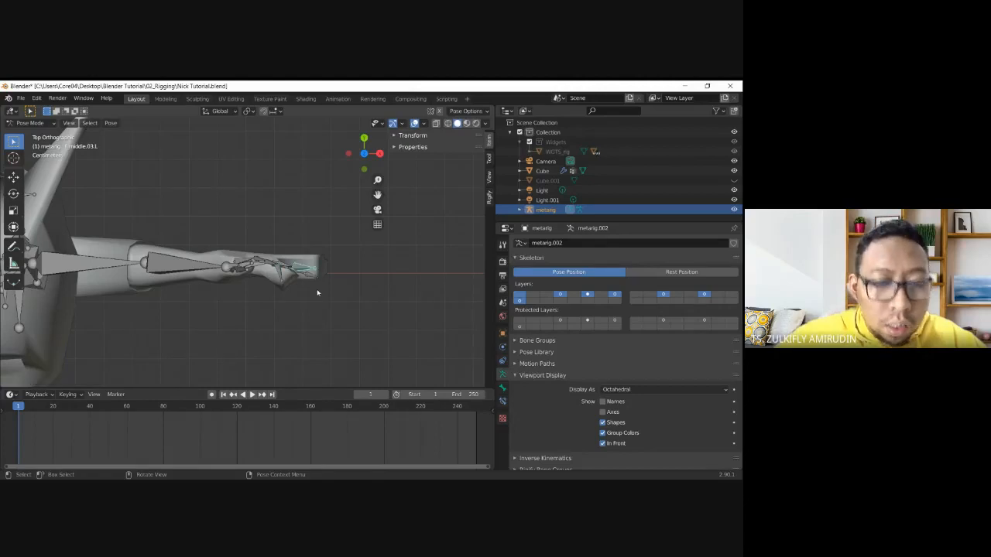
key(r)
click(306, 321)
- Select the tip bone of the left pinky finger and rotate it slightly to test its deformation
middle_drag(306, 320, 275, 200)
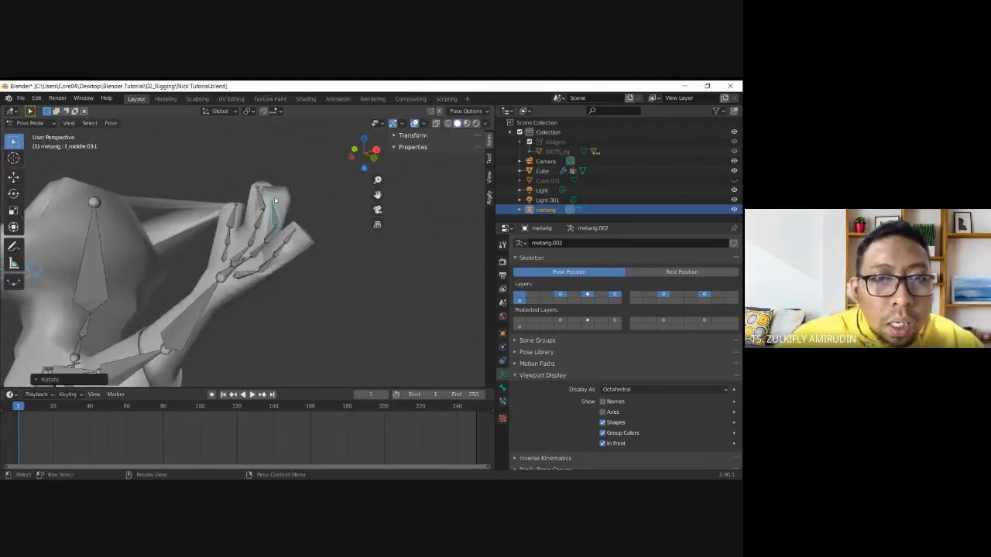
click(296, 241)
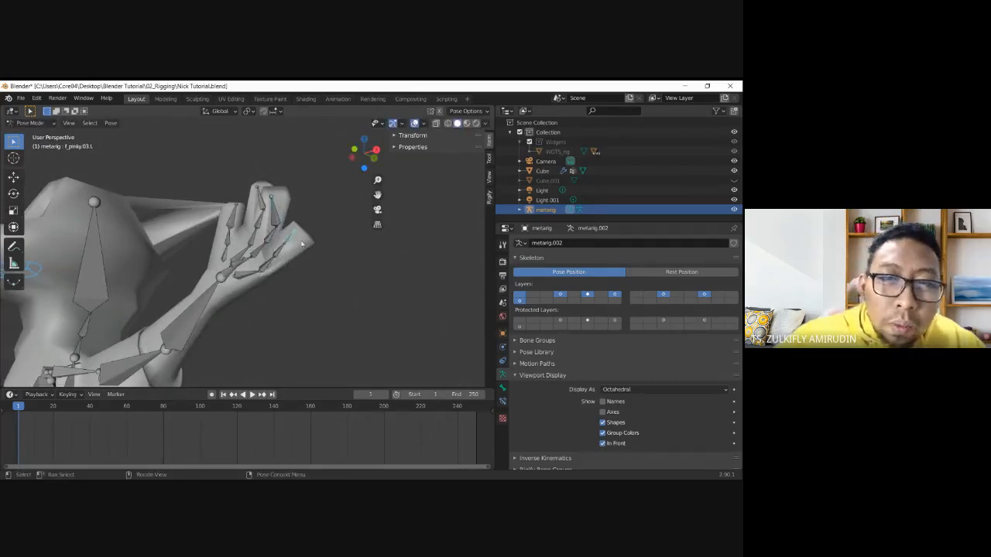
middle_drag(318, 251, 347, 281)
scroll(346, 281, up, 1)
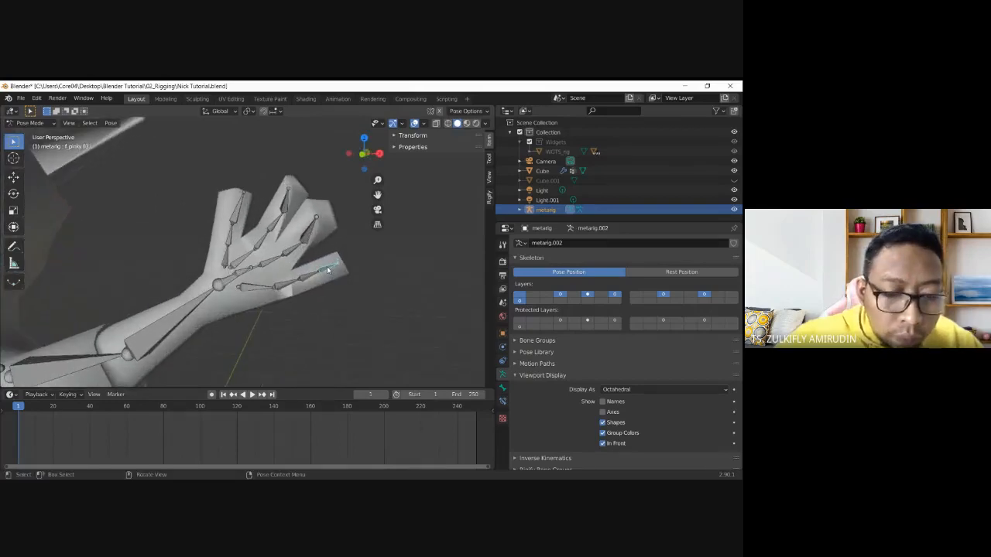
key(r)
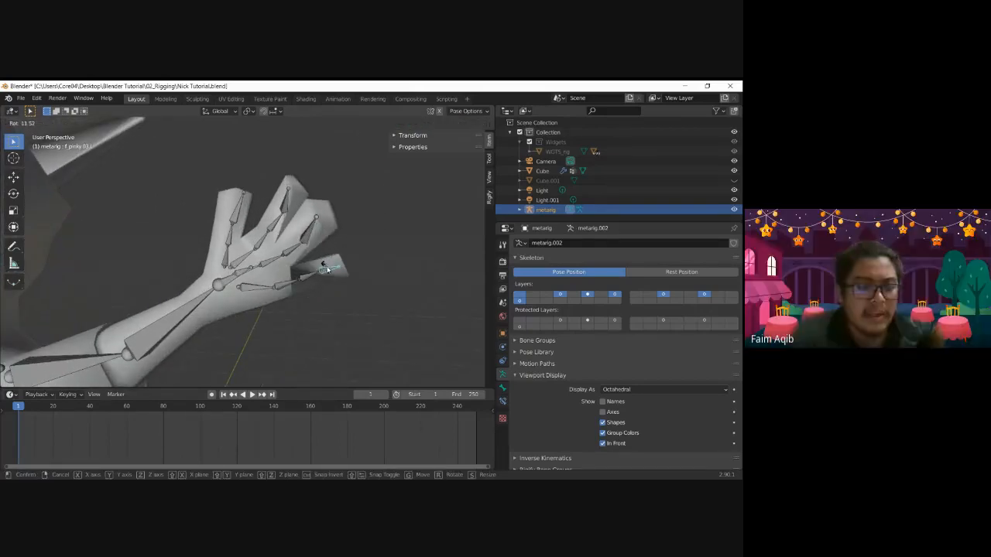
click(337, 268)
- Rotate the spine.002 bone in the front view to bend the torso toward the cat's right side
scroll(338, 268, down, 8)
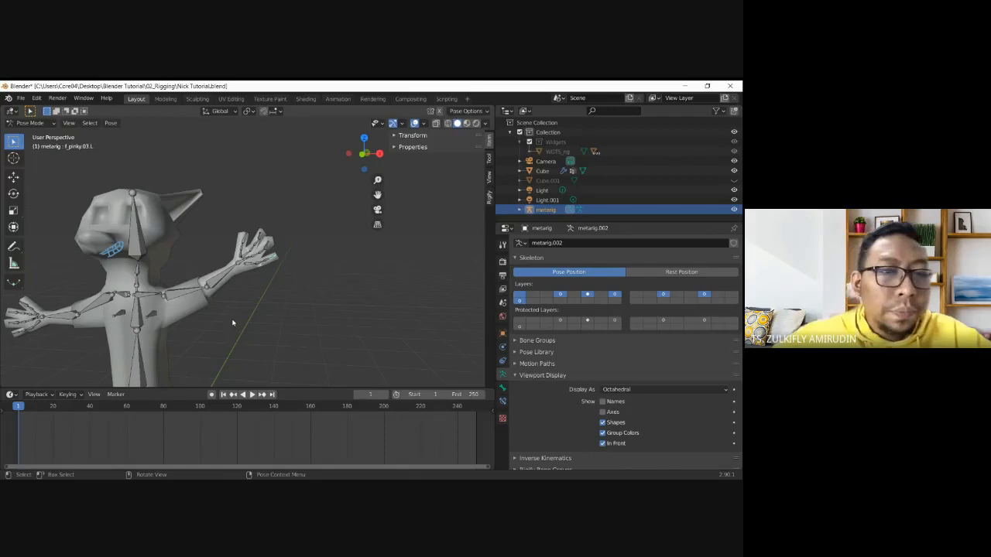
key(KP_1)
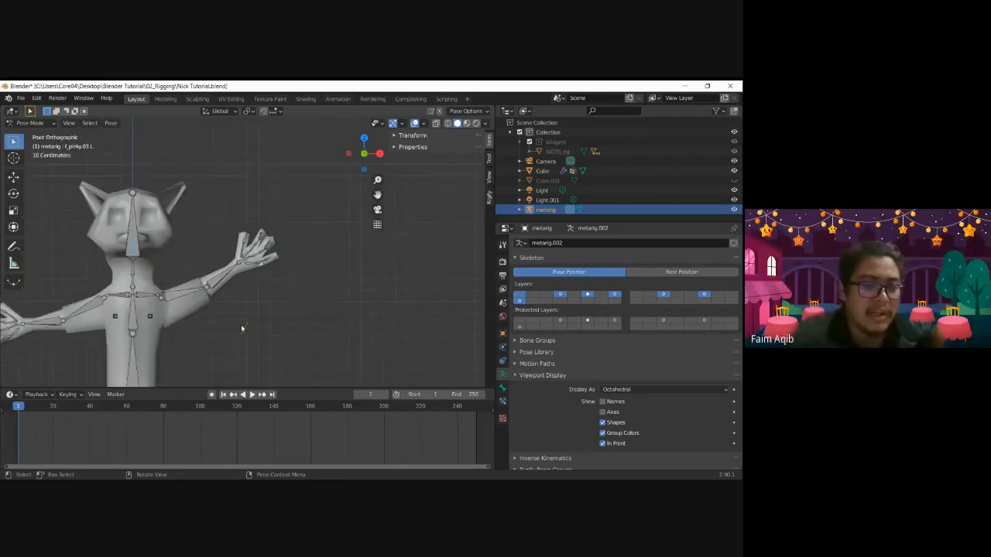
scroll(228, 290, down, 4)
drag(385, 197, 437, 129)
scroll(266, 253, up, 2)
click(248, 252)
key(r)
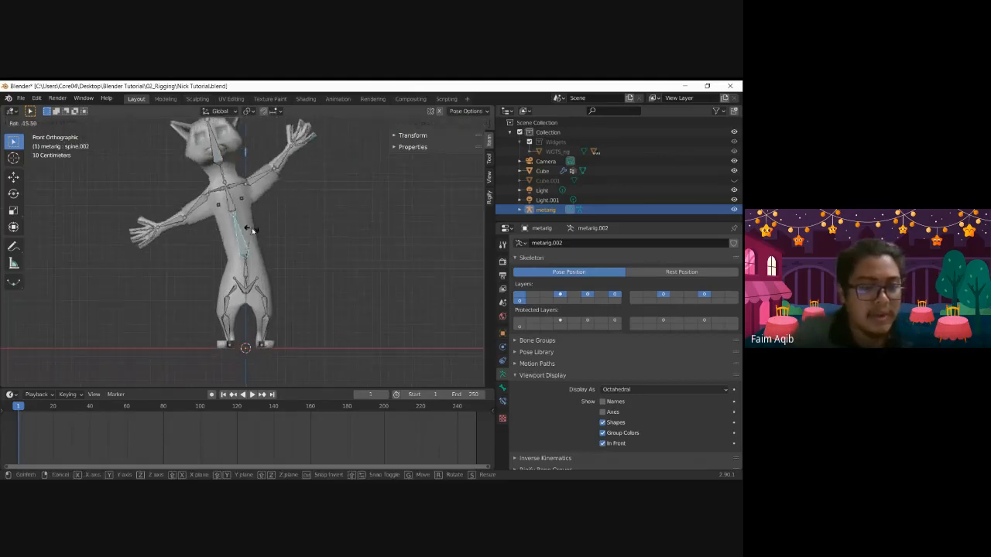
click(245, 231)
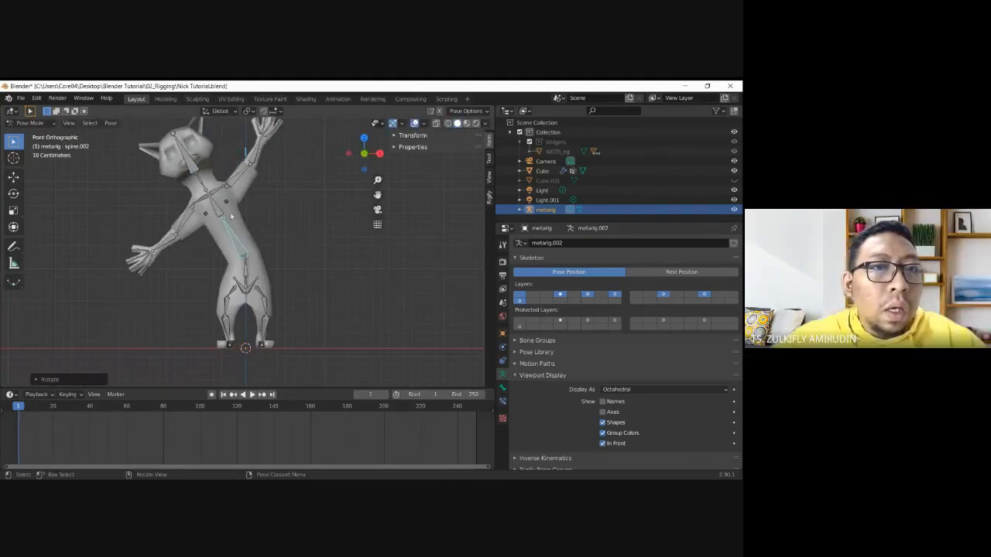
- Rotate the spine.003 bone to bend the upper torso further toward the cat's right side
click(224, 216)
key(r)
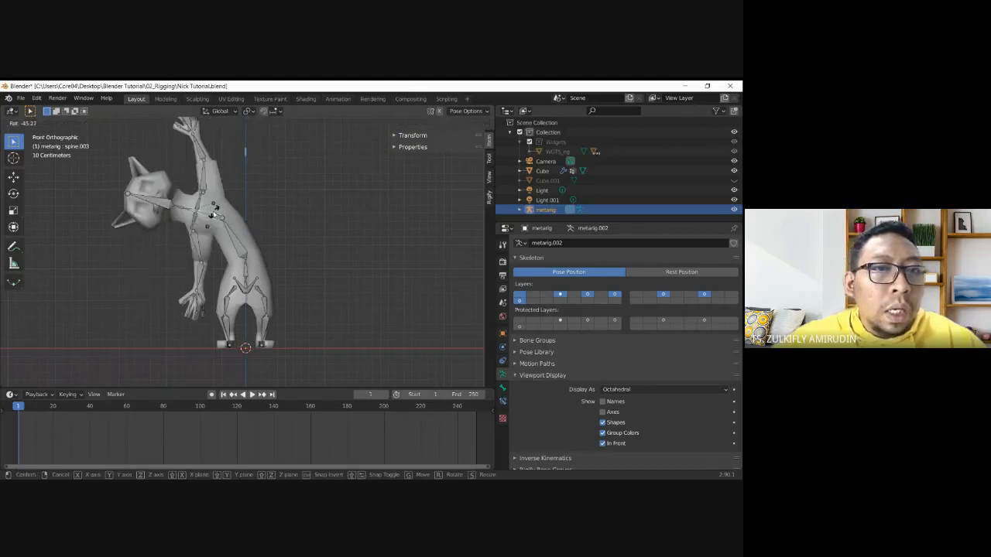
click(217, 210)
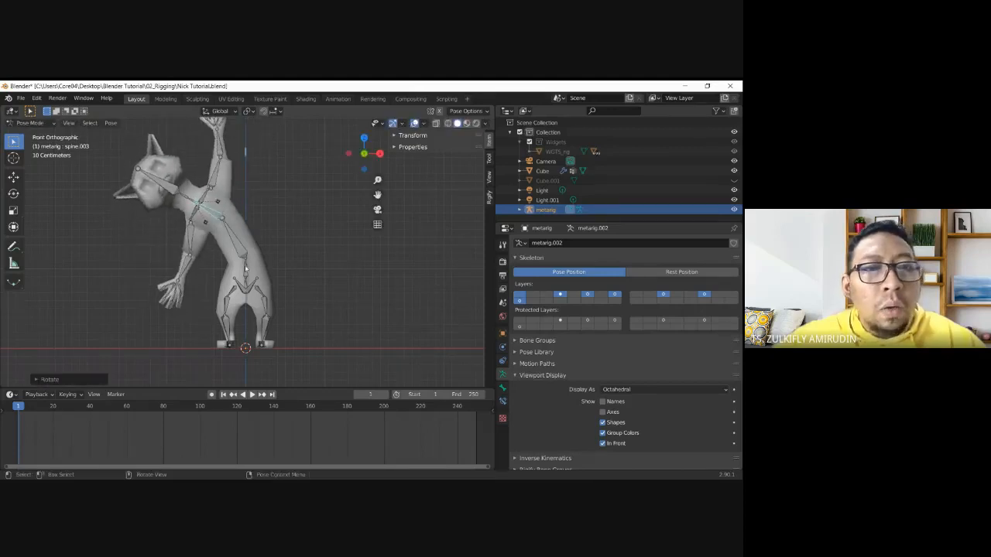
- Select the thigh bone of the cat's left leg
click(261, 295)
click(280, 295)
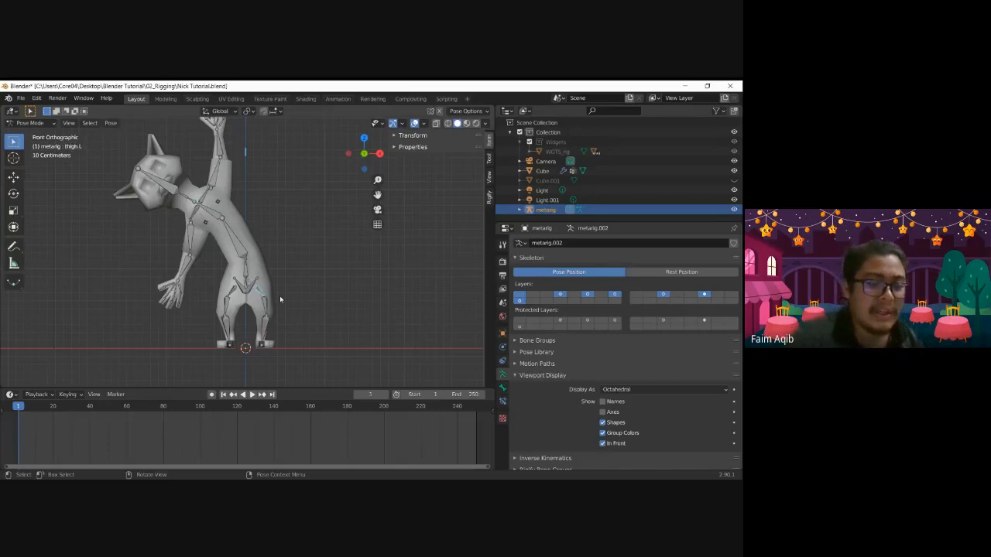